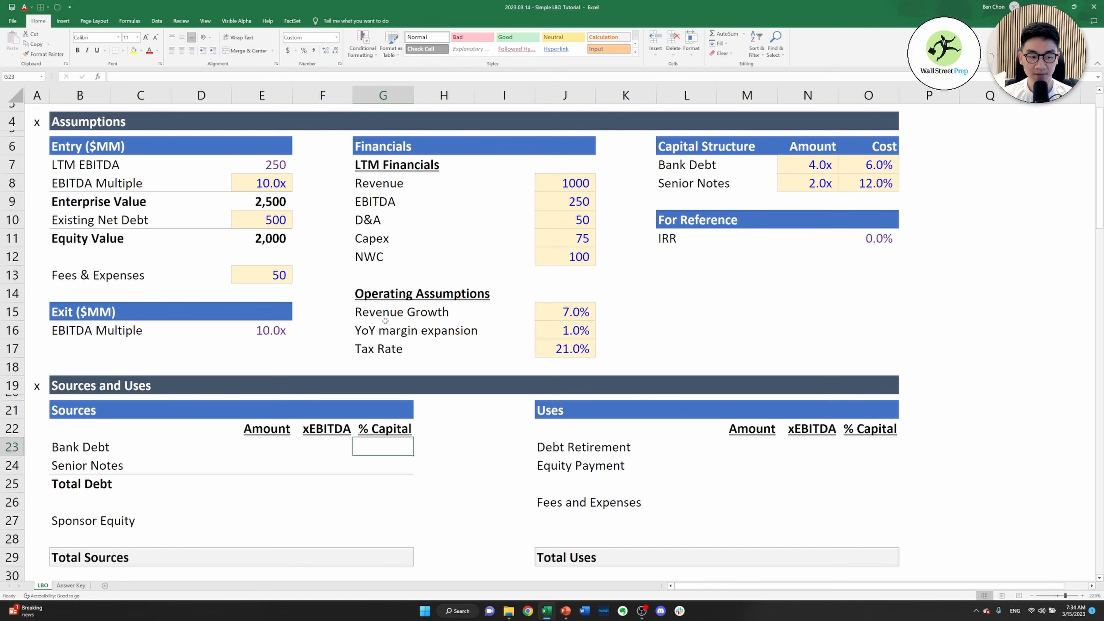
{"action": "key", "text": "Down"}
{"action": "key", "text": "Down"}
{"action": "key", "text": "Down"}
{"action": "key", "text": "Down"}
{"action": "key", "text": "Down"}
{"action": "key", "text": "Left"}
{"action": "key", "text": "Down"}
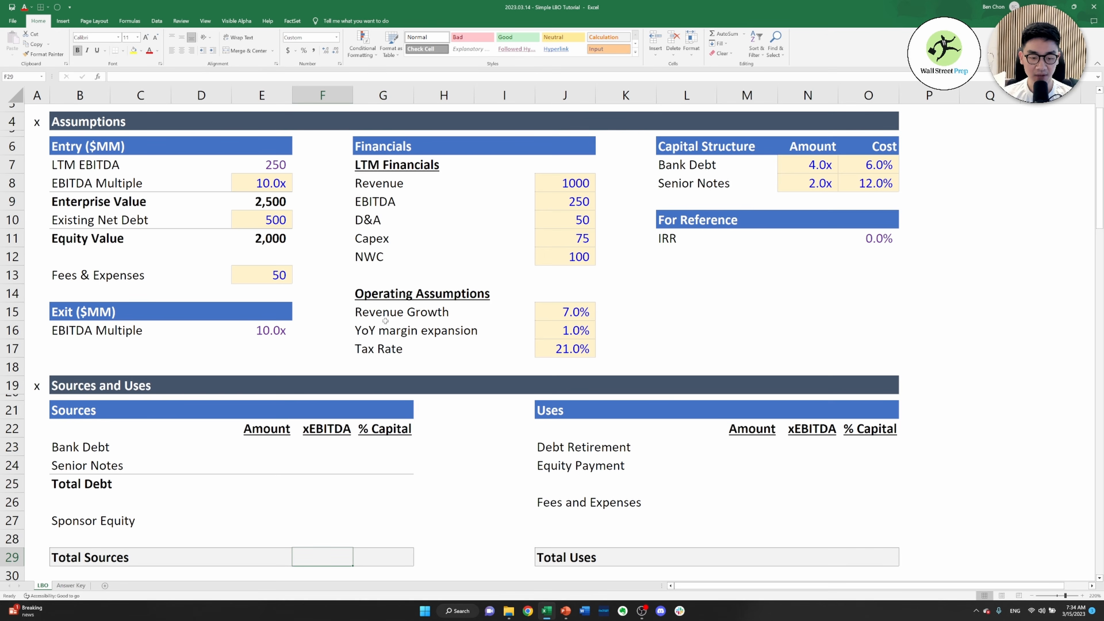
{"action": "key", "text": "Right"}
{"action": "key", "text": "Up"}
{"action": "key", "text": "Up"}
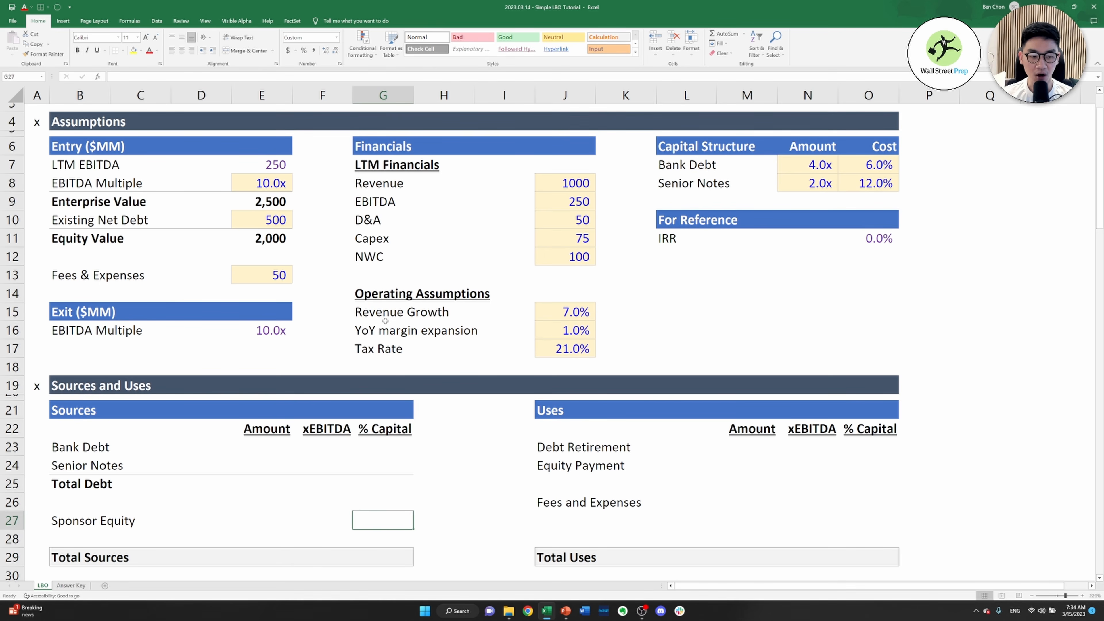
Link the Bank Debt xEBITDA multiple in F23 to the Bank Debt amount in N7 of the Capital Structure assumptions
{"action": "key", "text": "Up"}
{"action": "key", "text": "Up"}
{"action": "key", "text": "Up"}
{"action": "key", "text": "Up"}
{"action": "key", "text": "Left"}
{"action": "key", "text": "Left"}
{"action": "key", "text": "Right"}
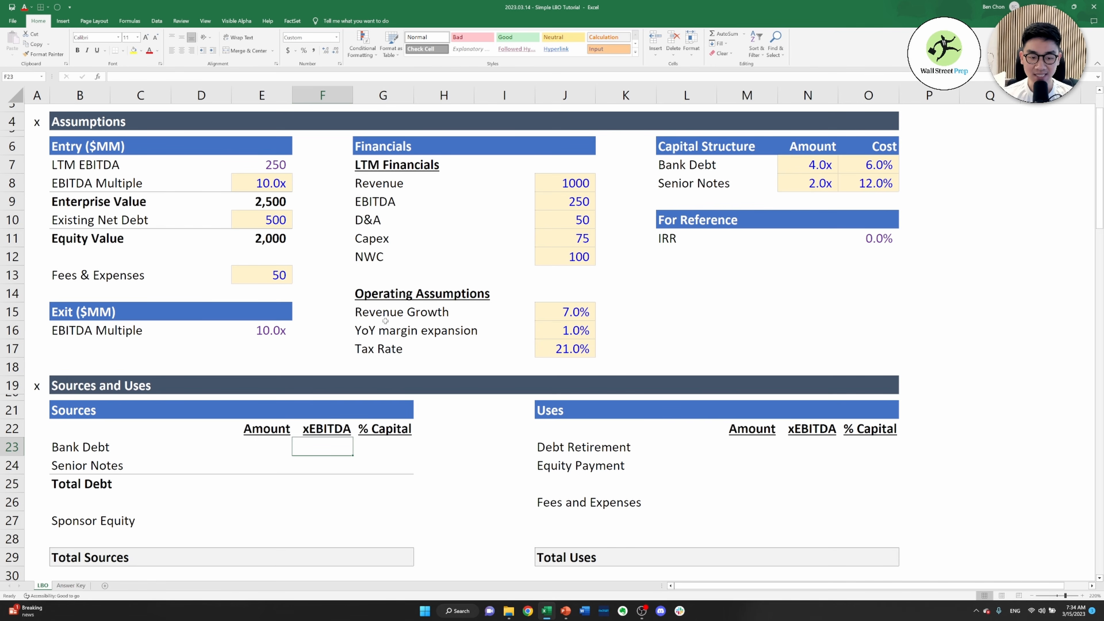
{"action": "type", "text": "="}
{"action": "key", "text": "Right"}
{"action": "key", "text": "Right"}
{"action": "key", "text": "Right"}
{"action": "key", "text": "Right"}
{"action": "key", "text": "Right"}
{"action": "key", "text": "Right"}
{"action": "key", "text": "Right"}
{"action": "key", "text": "Right"}
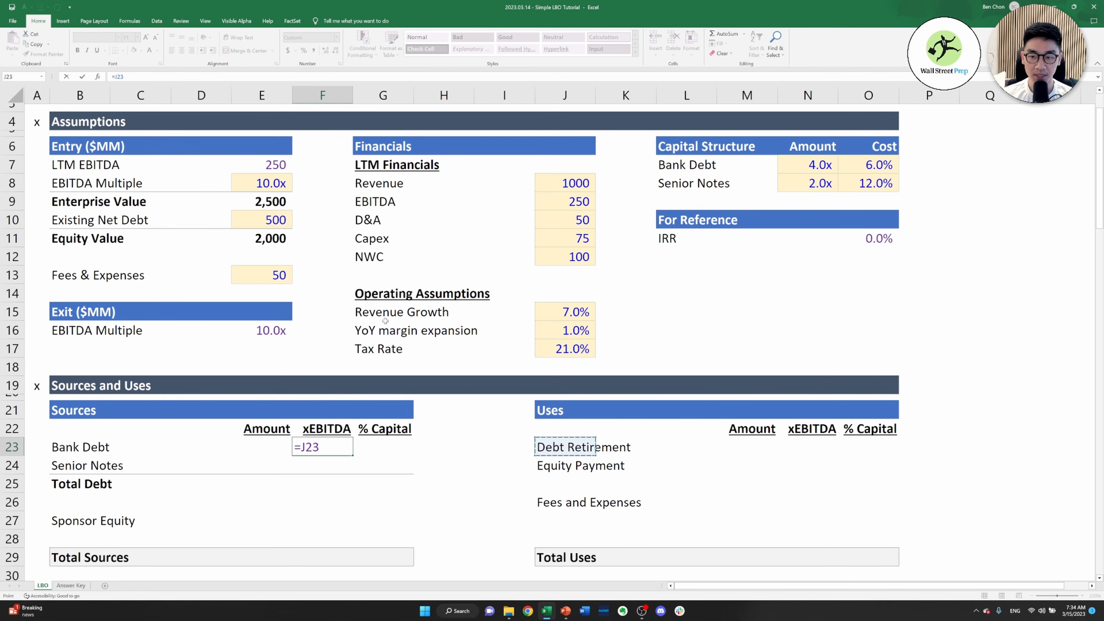
{"action": "key", "text": "ctrl+Up"}
{"action": "key", "text": "ctrl+Up"}
{"action": "key", "text": "ctrl+Up"}
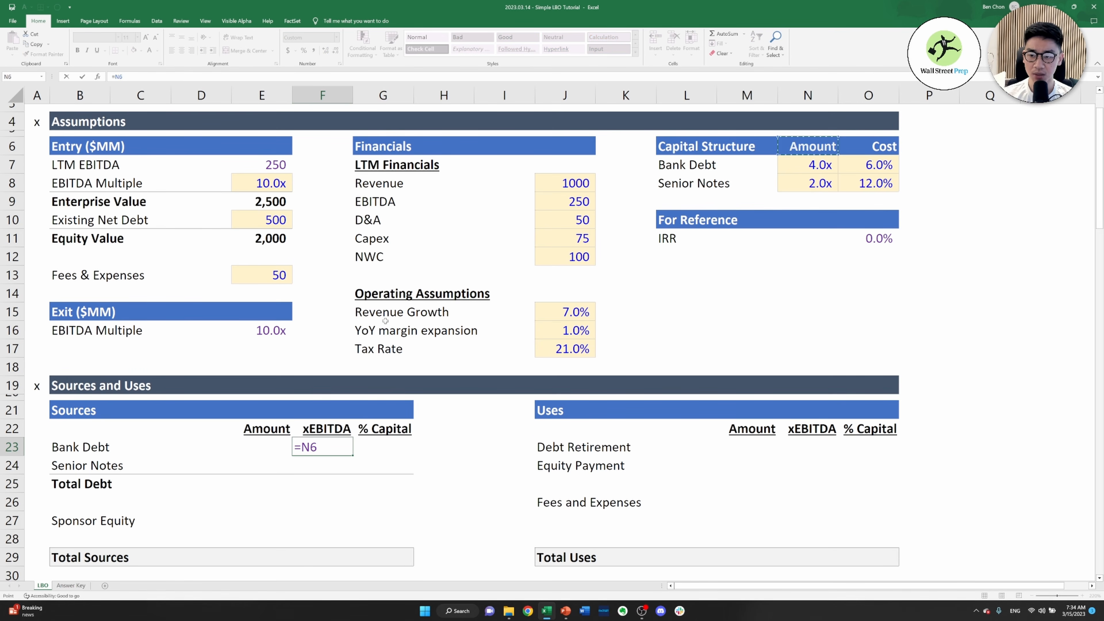
{"action": "key", "text": "Down"}
{"action": "key", "text": "Return"}
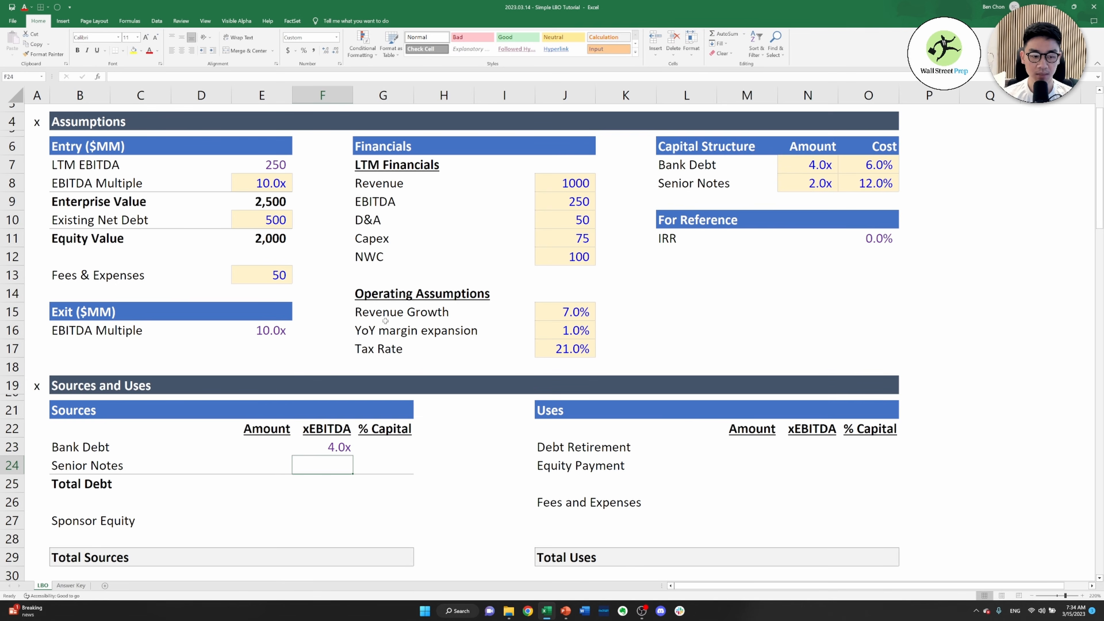
Link the Senior Notes xEBITDA multiple in F24 to the Senior Notes amount in N8 of the Capital Structure assumptions
{"action": "type", "text": "="}
{"action": "key", "text": "Right"}
{"action": "key", "text": "Right"}
{"action": "key", "text": "Right"}
{"action": "key", "text": "Right"}
{"action": "key", "text": "Right"}
{"action": "key", "text": "Right"}
{"action": "key", "text": "Right"}
{"action": "key", "text": "Right"}
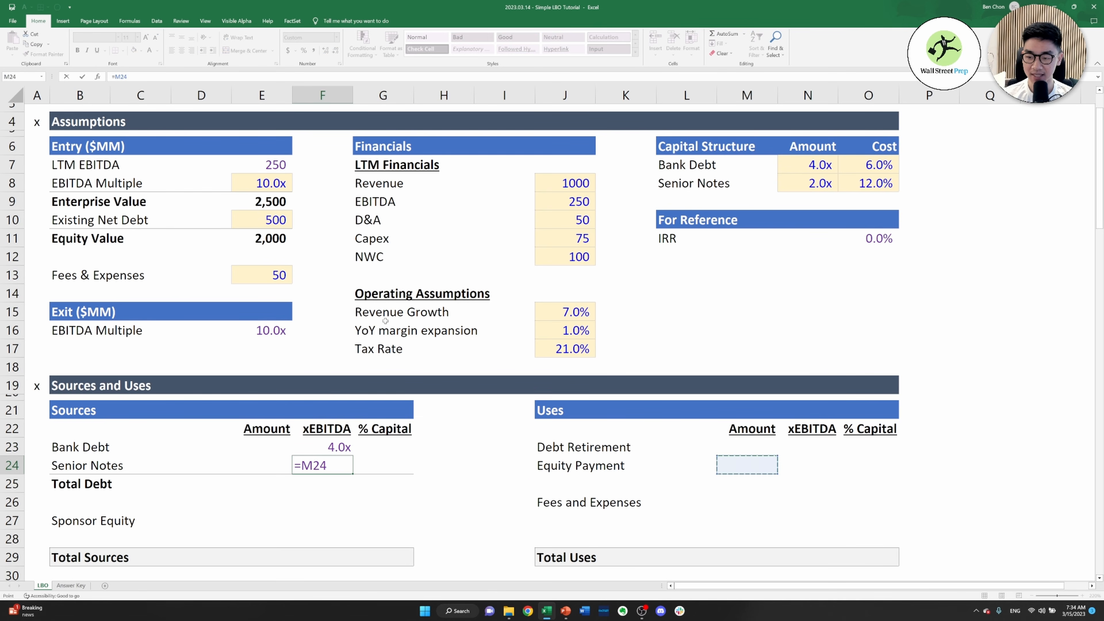
{"action": "key", "text": "ctrl+Up"}
{"action": "key", "text": "ctrl+Up"}
{"action": "key", "text": "ctrl+Return"}
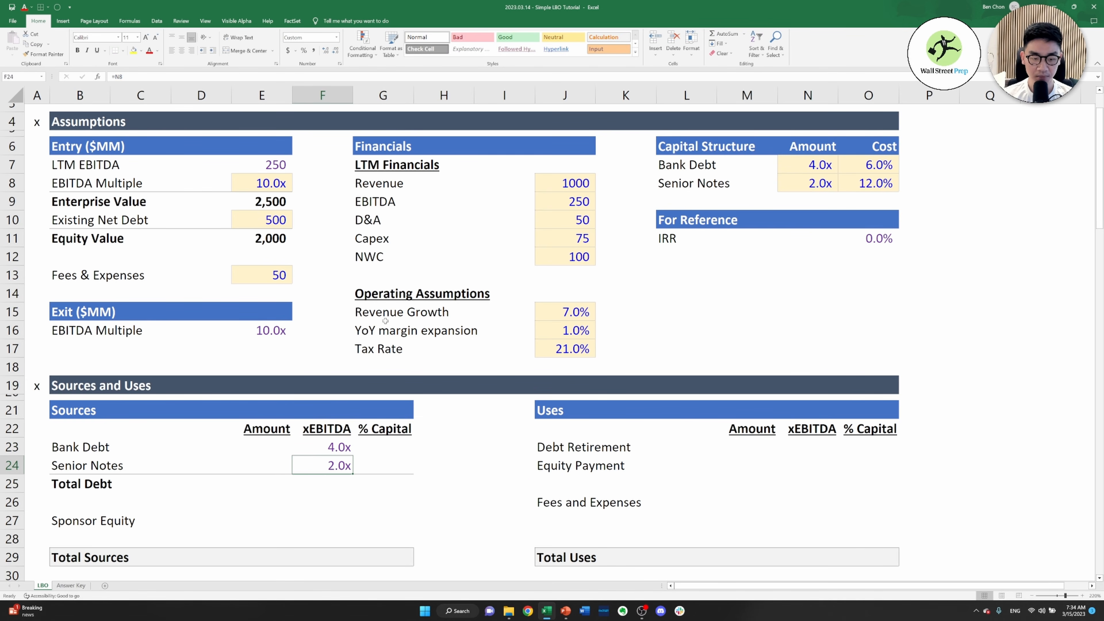
Calculate the Bank Debt amount in E23 as its multiple times LTM EBITDA, using the formula =F23*$J$9
{"action": "key", "text": "Up"}
{"action": "key", "text": "Left"}
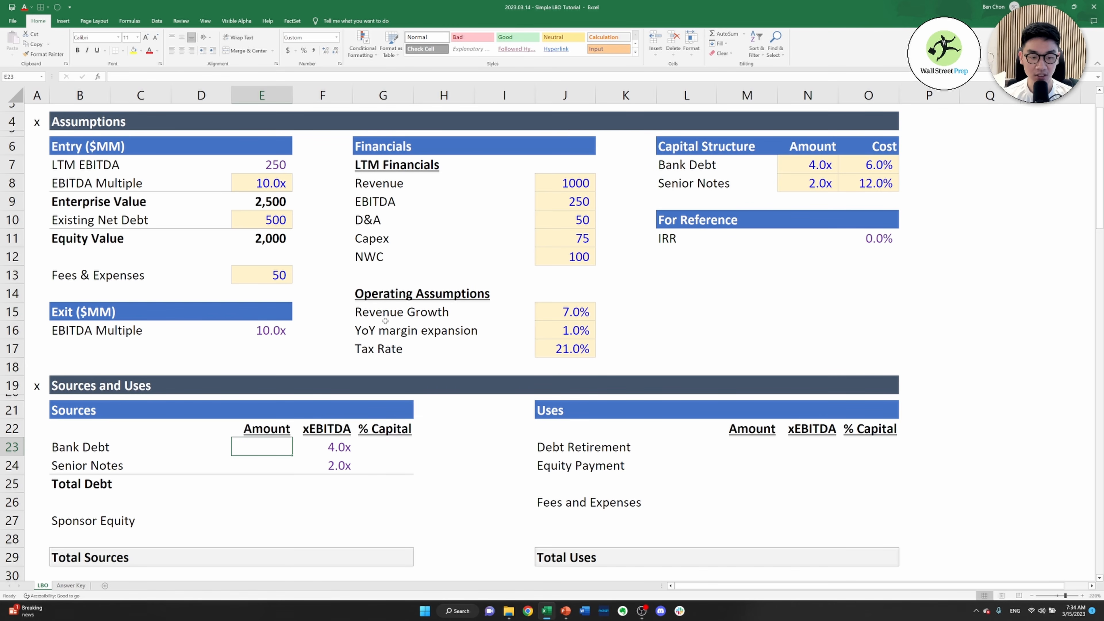
{"action": "type", "text": "="}
{"action": "key", "text": "Right"}
{"action": "type", "text": "*"}
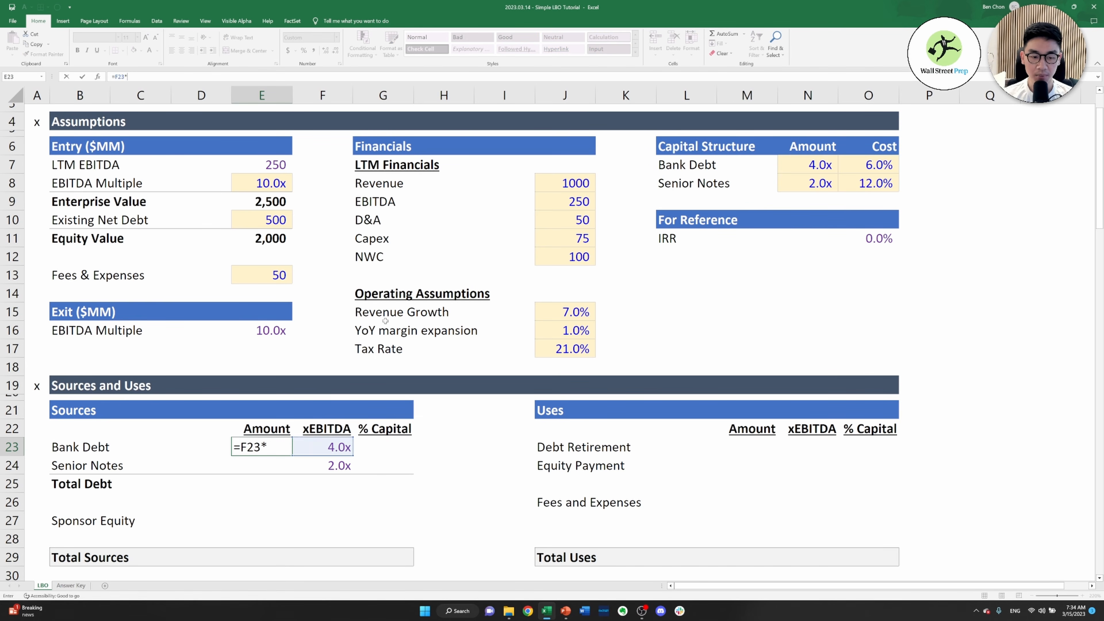
{"action": "key", "text": "Right"}
{"action": "key", "text": "Right"}
{"action": "key", "text": "Right"}
{"action": "key", "text": "Right"}
{"action": "key", "text": "Right"}
{"action": "key", "text": "Up"}
{"action": "key", "text": "Up"}
{"action": "key", "text": "Up"}
{"action": "key", "text": "Up"}
{"action": "key", "text": "Up"}
{"action": "key", "text": "Up"}
{"action": "key", "text": "Up"}
{"action": "key", "text": "Up"}
{"action": "key", "text": "Up"}
{"action": "key", "text": "Up"}
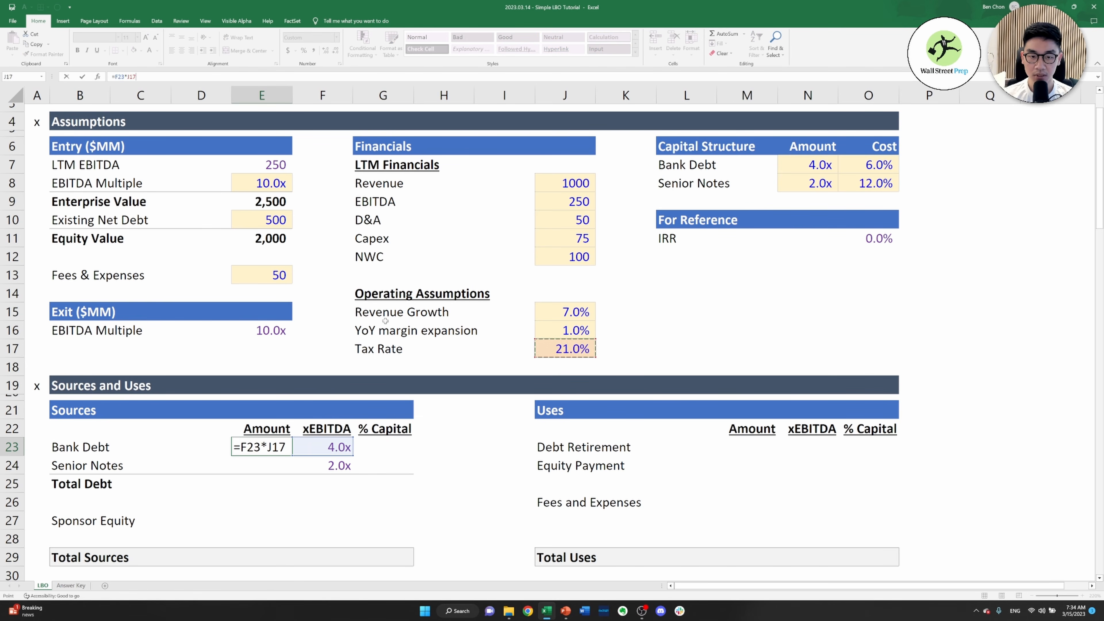
{"action": "key", "text": "Up"}
{"action": "key", "text": "Up"}
{"action": "key", "text": "Up"}
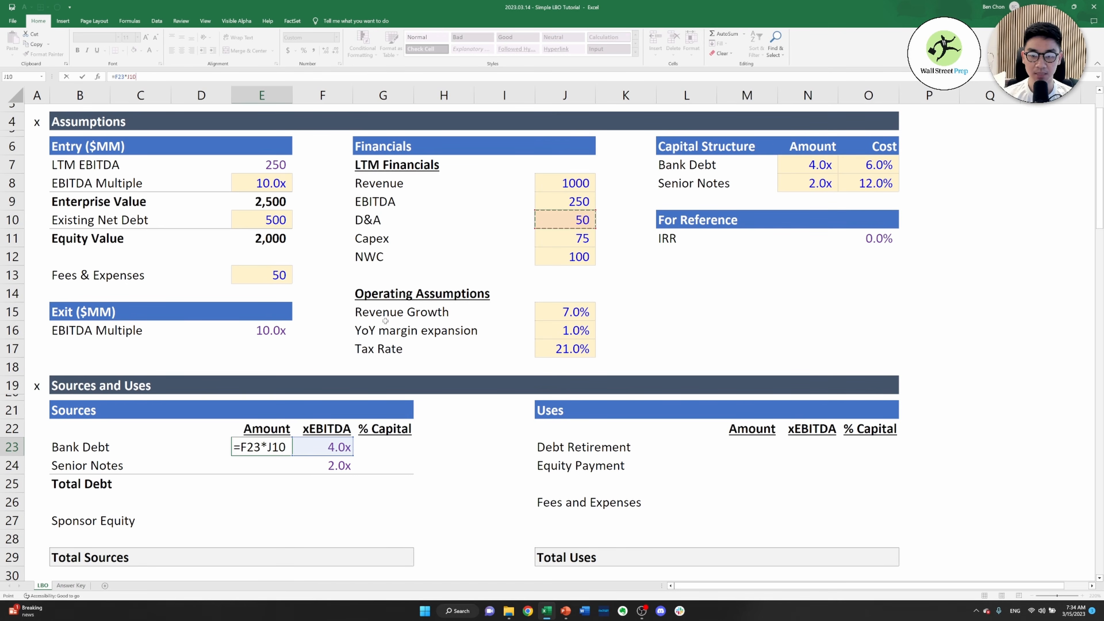
{"action": "key", "text": "F4"}
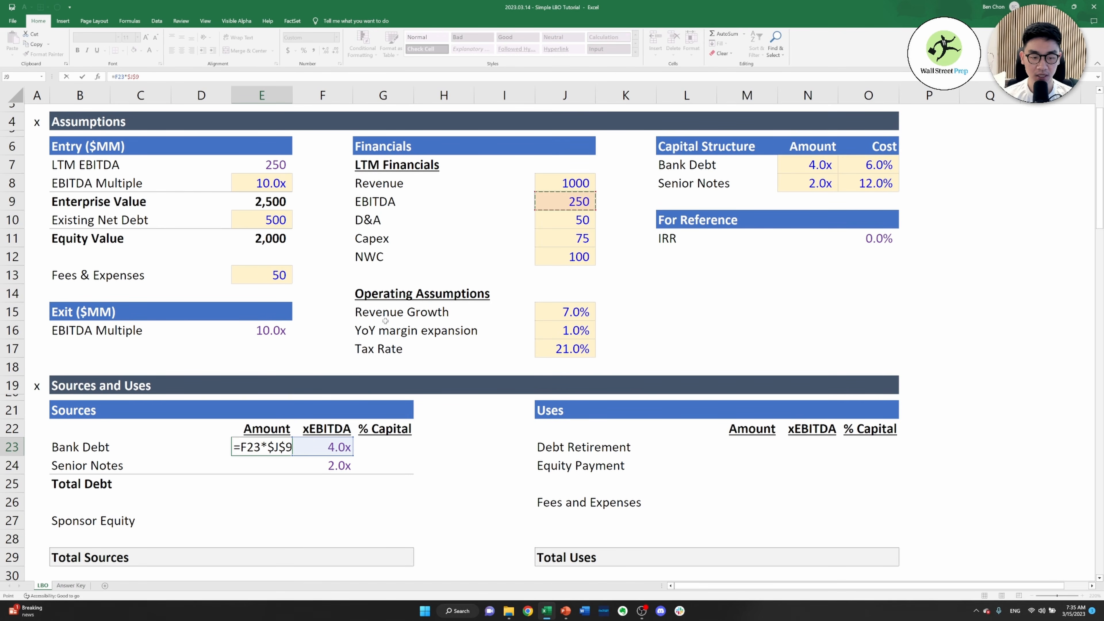
{"action": "key", "text": "ctrl+Return"}
Copy the Bank Debt amount formula from E23 down to the Senior Notes amount in E24
{"action": "key", "text": "ctrl+c"}
{"action": "key", "text": "Down"}
{"action": "key", "text": "ctrl+v"}
{"action": "key", "text": "Escape"}
{"action": "key", "text": "Down"}
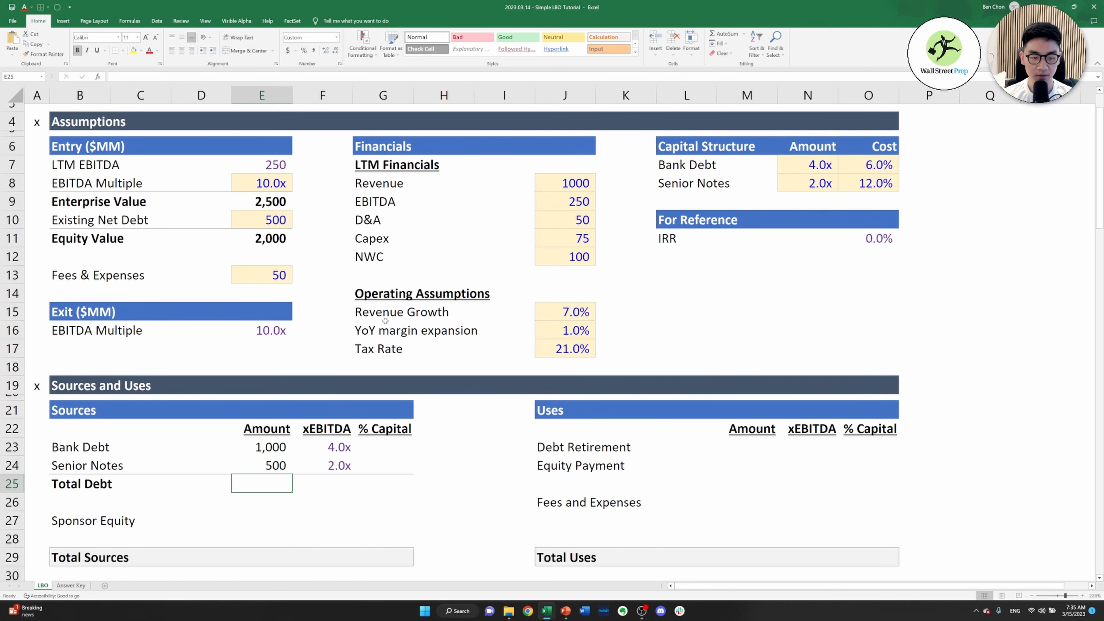
{"action": "key", "text": "Down"}
{"action": "key", "text": "Up"}
Calculate the Total Debt amount in E25 by adding Bank Debt and Senior Notes, =E23+E24
{"action": "key", "text": "Up"}
{"action": "key", "text": "Left"}
{"action": "key", "text": "ctrl+c"}
{"action": "key", "text": "Right"}
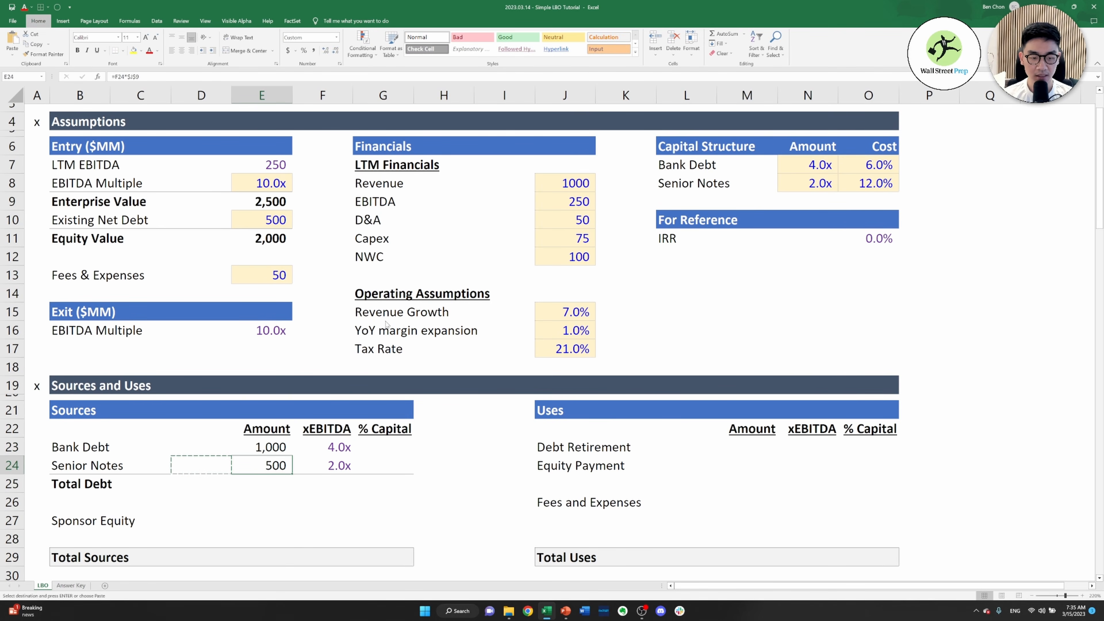
{"action": "key", "text": "Down"}
{"action": "type", "text": "="}
{"action": "key", "text": "Up"}
{"action": "key", "text": "Up"}
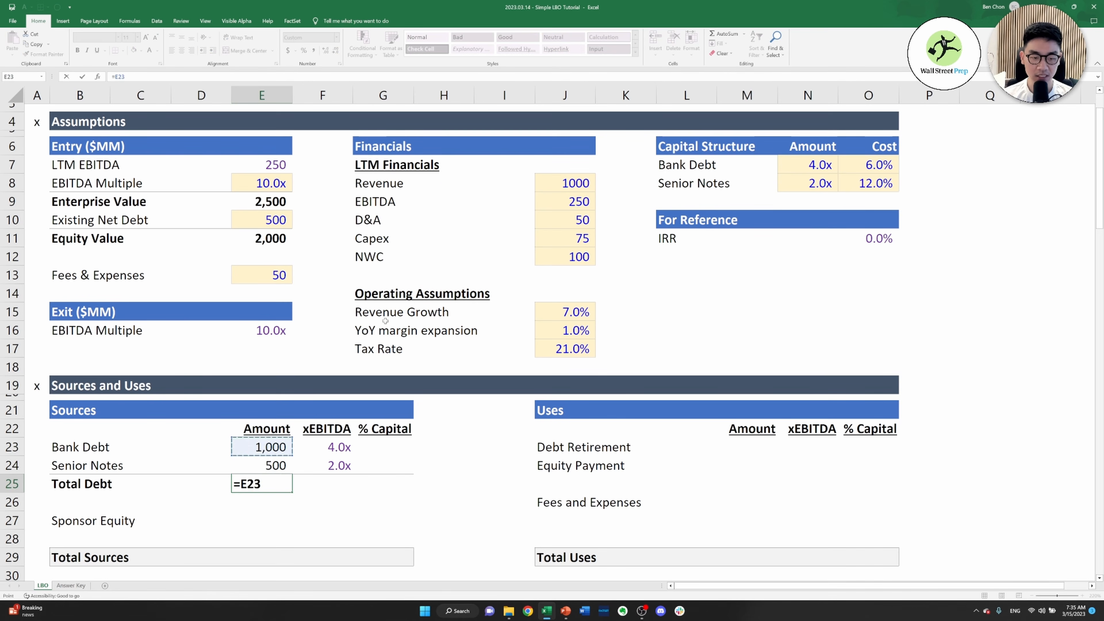
{"action": "type", "text": "+"}
{"action": "key", "text": "Up"}
{"action": "key", "text": "ctrl+Return"}
Calculate the Total Debt xEBITDA multiple in F25 by adding the two debt multiples, =F23+F24
{"action": "key", "text": "Right"}
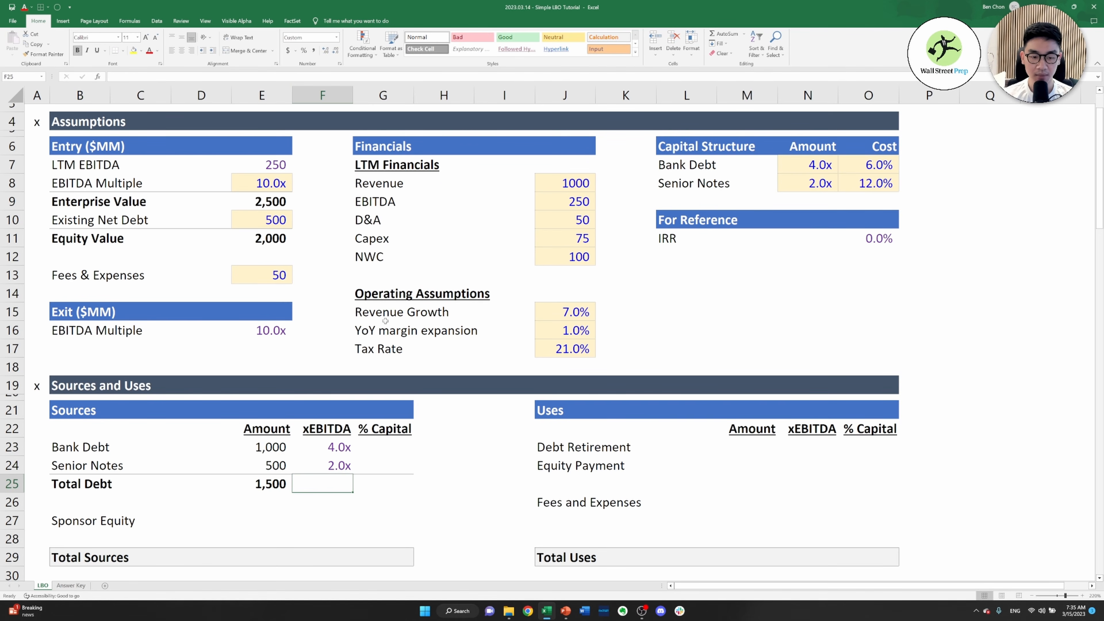
{"action": "type", "text": "="}
{"action": "key", "text": "Up"}
{"action": "key", "text": "Up"}
{"action": "type", "text": "+"}
{"action": "key", "text": "Up"}
{"action": "key", "text": "ctrl+Return"}
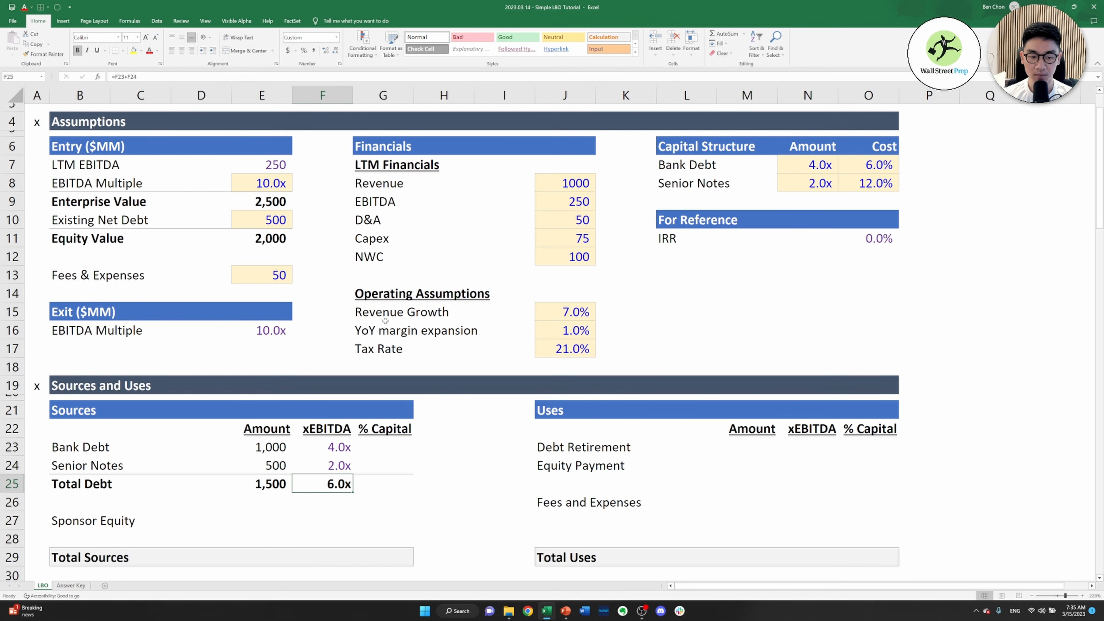
Replace the Total Debt xEBITDA formula in F25 with Total Debt divided by LTM EBITDA, =E25/J9
{"action": "type", "text": "="}
{"action": "key", "text": "Left"}
{"action": "type", "text": "/"}
{"action": "key", "text": "Right"}
{"action": "key", "text": "Right"}
{"action": "key", "text": "Right"}
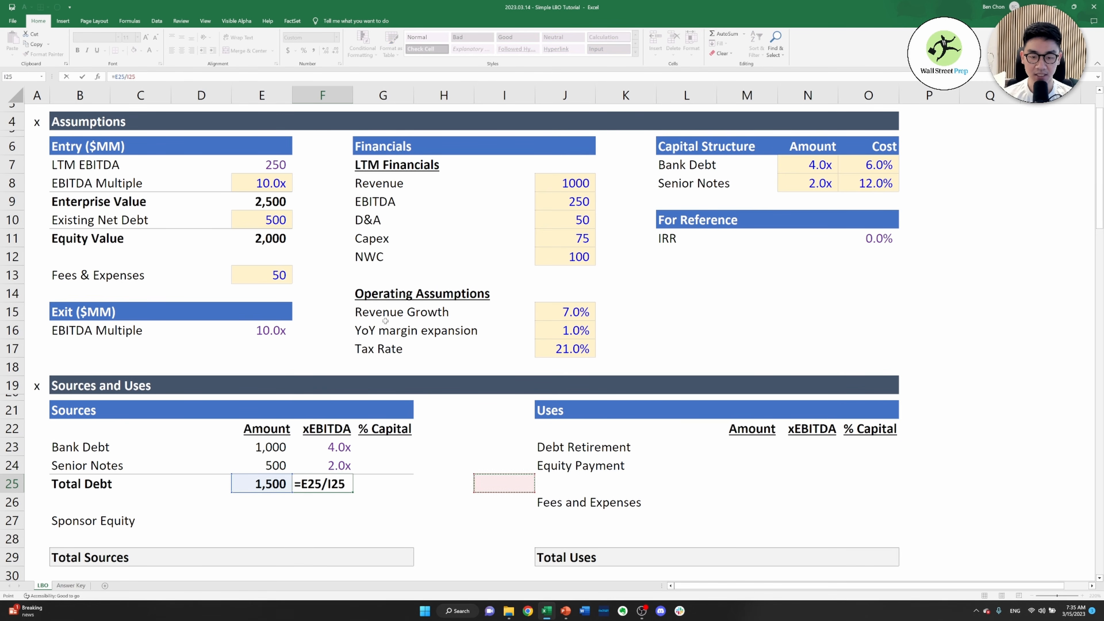
{"action": "key", "text": "Right"}
{"action": "key", "text": "Up"}
{"action": "key", "text": "Up"}
{"action": "key", "text": "Up"}
{"action": "key", "text": "Up"}
{"action": "key", "text": "Up"}
{"action": "key", "text": "Up"}
{"action": "key", "text": "Up"}
{"action": "key", "text": "Up"}
{"action": "key", "text": "Up"}
{"action": "key", "text": "Up"}
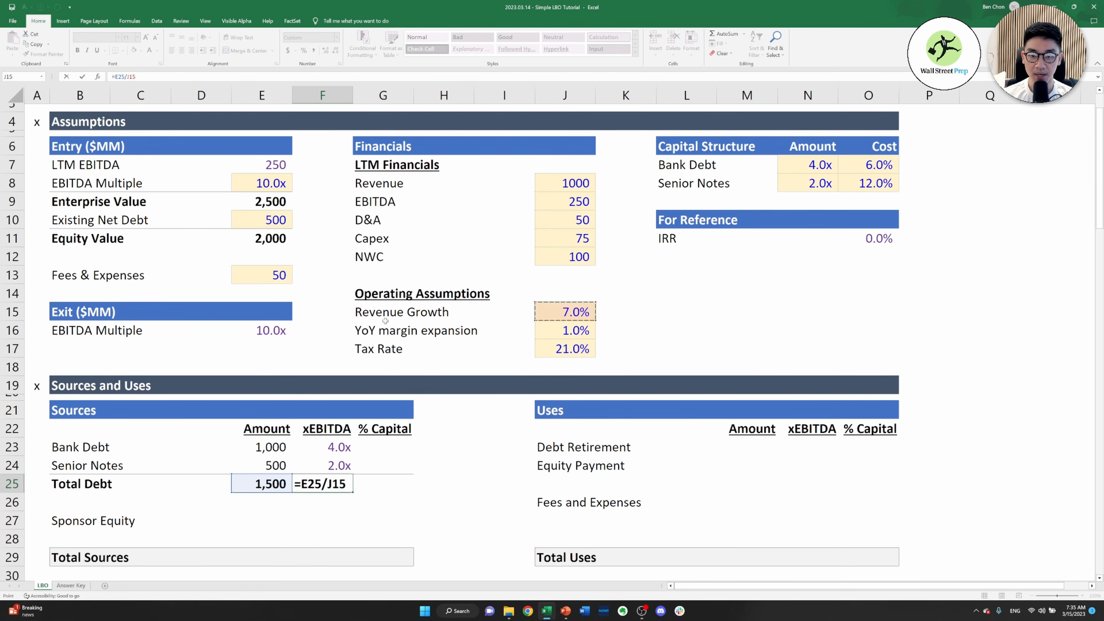
{"action": "key", "text": "Up"}
{"action": "key", "text": "Up"}
{"action": "key", "text": "Up"}
{"action": "key", "text": "Down"}
{"action": "key", "text": "Up"}
{"action": "key", "text": "Up"}
{"action": "key", "text": "Up"}
{"action": "key", "text": "Up"}
{"action": "key", "text": "Up"}
{"action": "key", "text": "Down"}
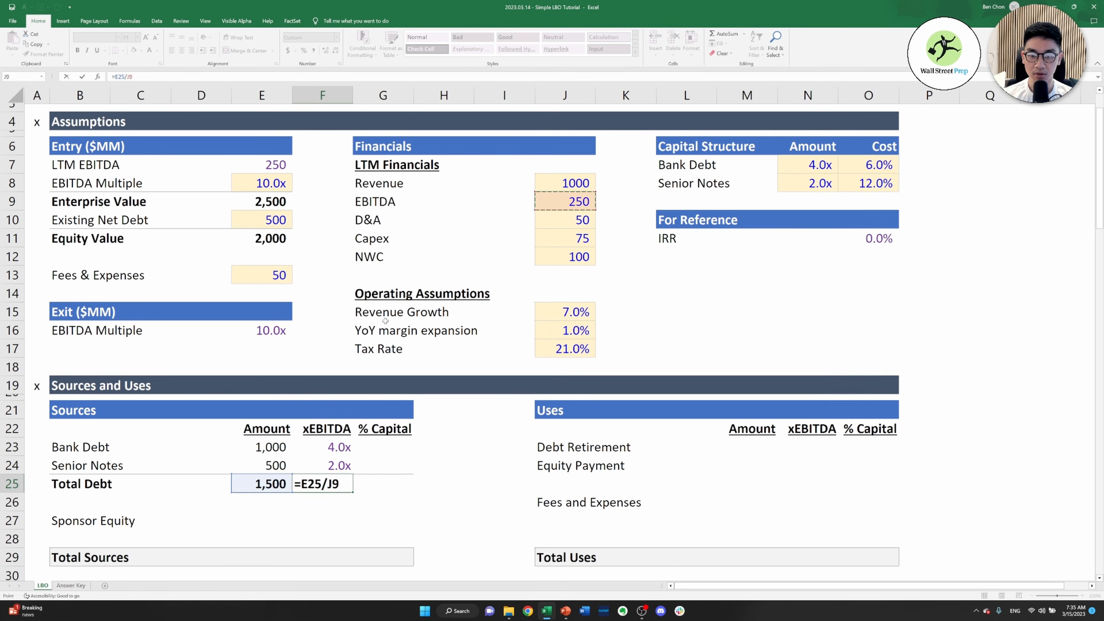
{"action": "key", "text": "ctrl+Return"}
{"action": "key", "text": "Down"}
{"action": "key", "text": "Down"}
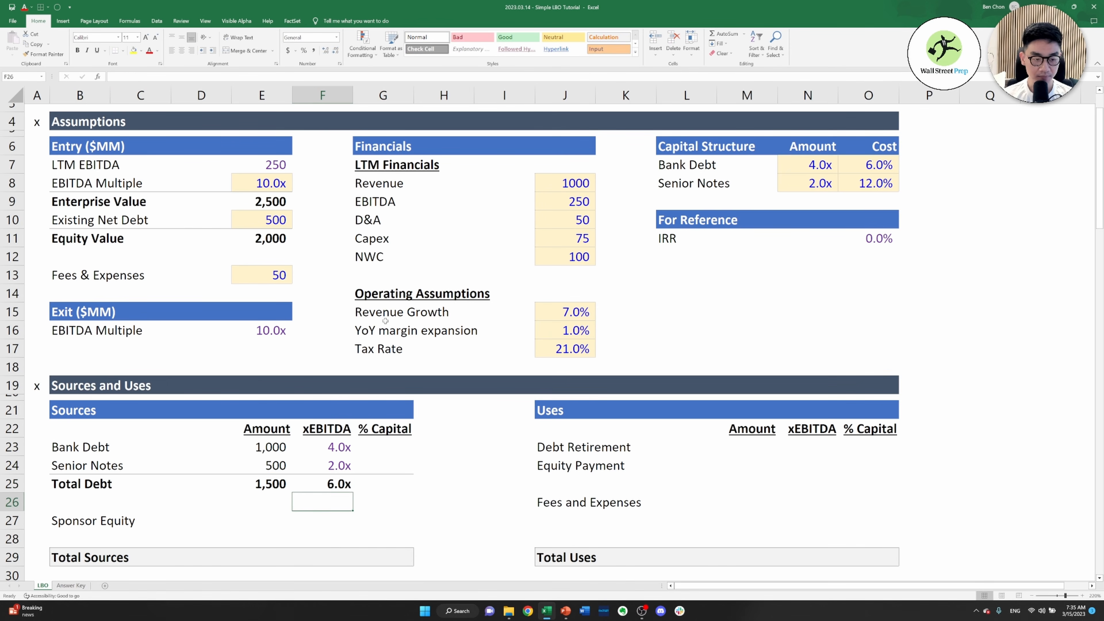
{"action": "key", "text": "Right"}
{"action": "key", "text": "Left"}
{"action": "key", "text": "Left"}
{"action": "key", "text": "shift+Right"}
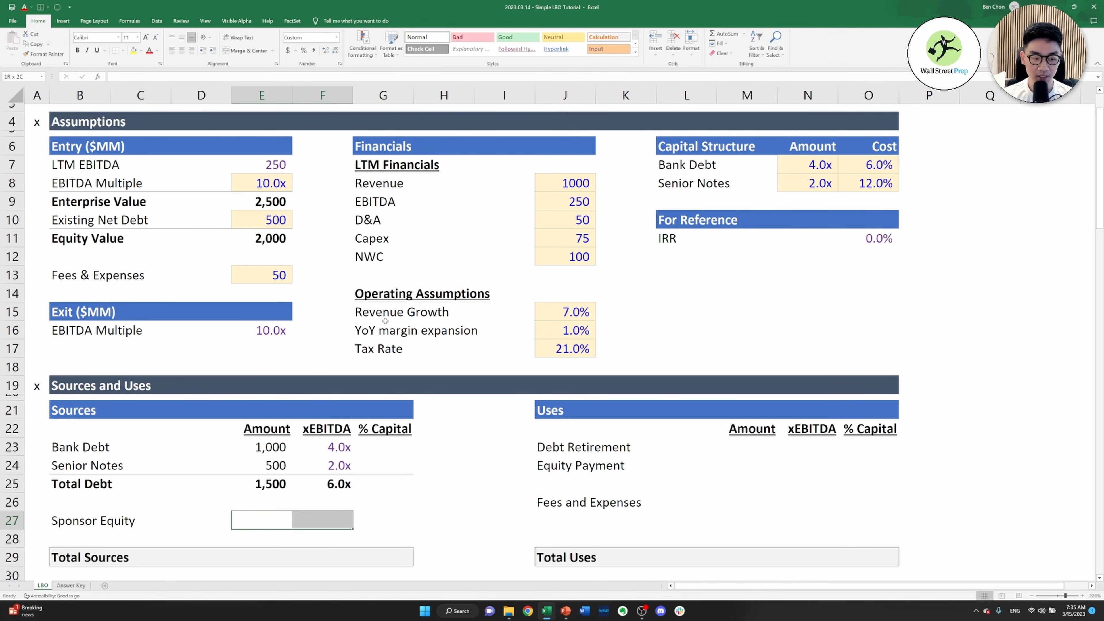
{"action": "key", "text": "Down"}
{"action": "key", "text": "Down"}
{"action": "key", "text": "shift+Right"}
{"action": "key", "text": "Right"}
{"action": "key", "text": "Right"}
{"action": "key", "text": "Right"}
{"action": "key", "text": "Right"}
{"action": "key", "text": "Right"}
{"action": "key", "text": "Right"}
{"action": "key", "text": "Right"}
{"action": "key", "text": "Right"}
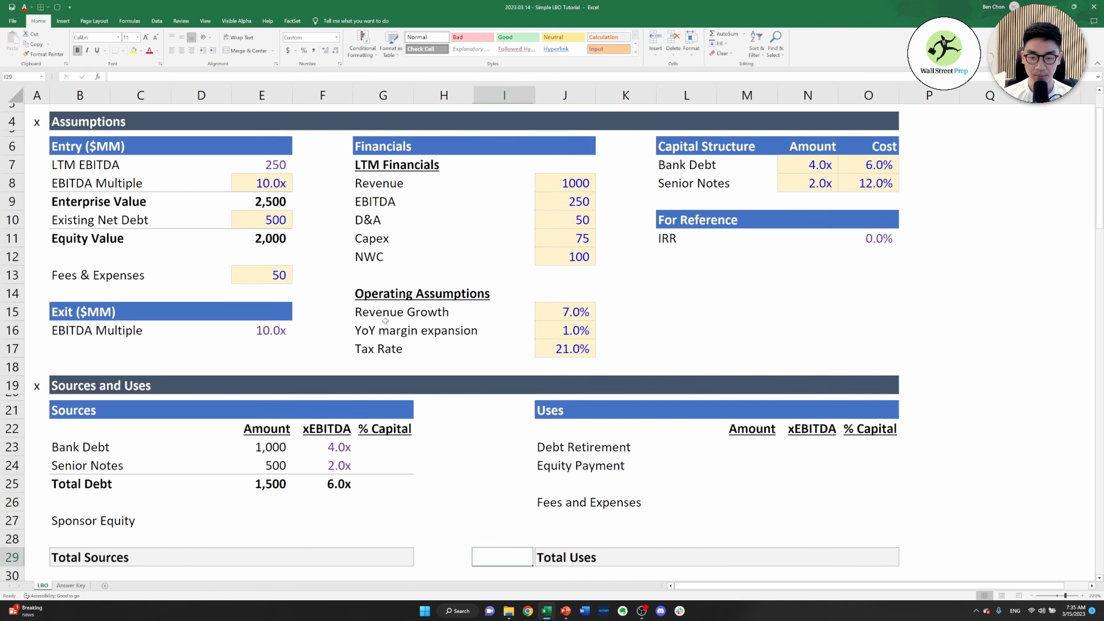
Link the Debt Retirement amount in M23 of the Uses table to Existing Net Debt in E10
{"action": "key", "text": "Up"}
{"action": "key", "text": "Up"}
{"action": "key", "text": "Up"}
{"action": "key", "text": "Up"}
{"action": "key", "text": "Up"}
{"action": "key", "text": "Up"}
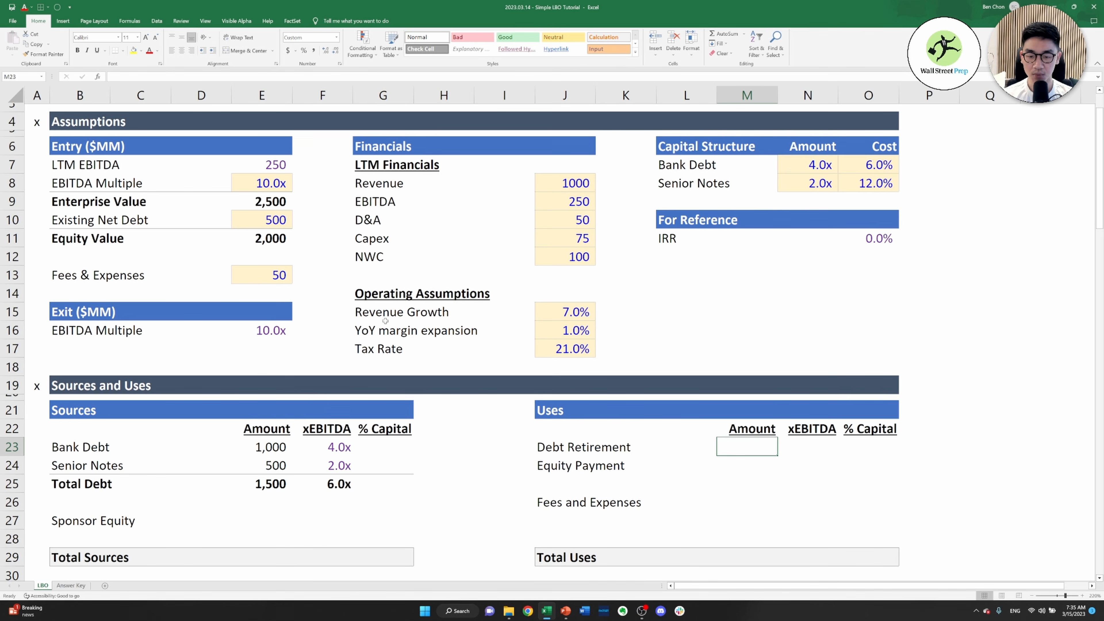
{"action": "type", "text": "="}
{"action": "key", "text": "Left"}
{"action": "key", "text": "Left"}
{"action": "key", "text": "Left"}
{"action": "key", "text": "Left"}
{"action": "key", "text": "Left"}
{"action": "key", "text": "Left"}
{"action": "key", "text": "Left"}
{"action": "key", "text": "Left"}
{"action": "key", "text": "Left"}
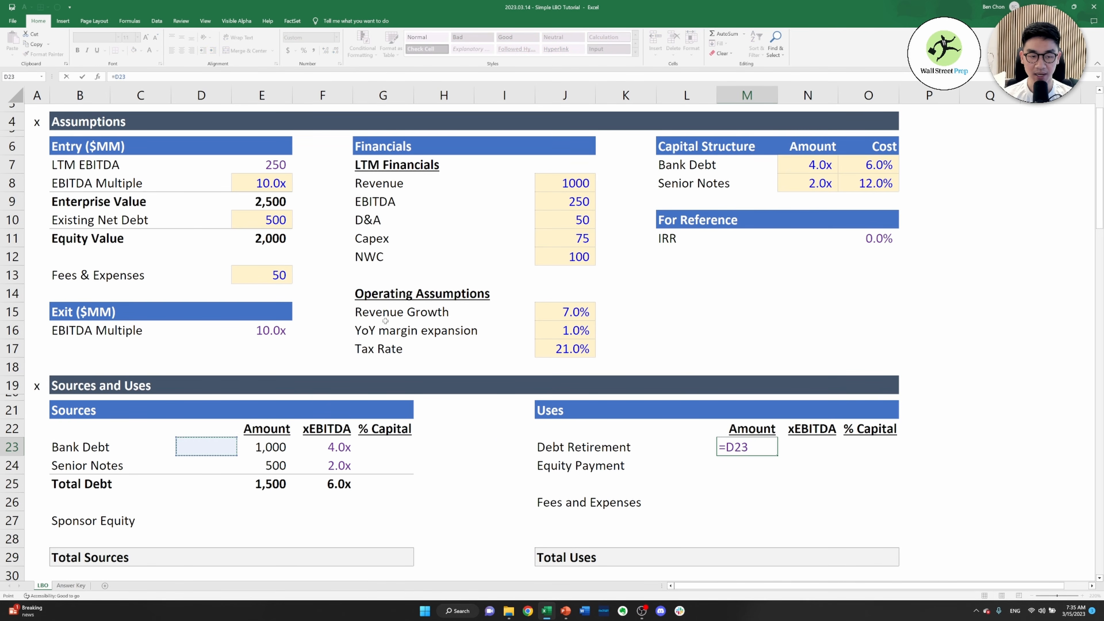
{"action": "key", "text": "Right"}
{"action": "key", "text": "Up"}
{"action": "key", "text": "Up"}
{"action": "key", "text": "Up"}
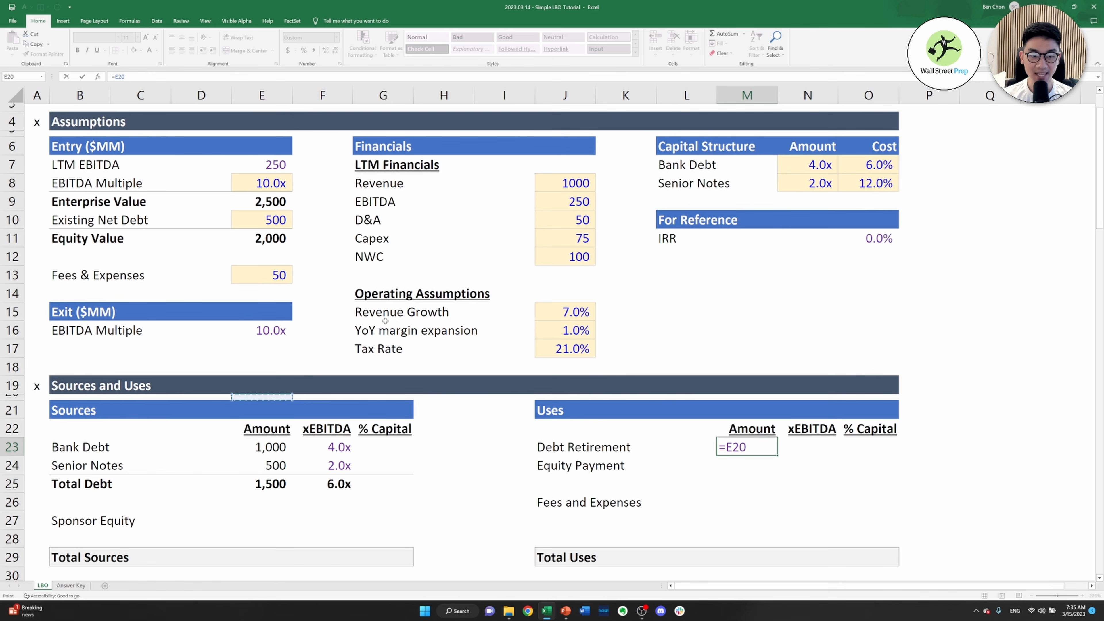
{"action": "key", "text": "ctrl+Up"}
{"action": "key", "text": "Down"}
{"action": "key", "text": "Down"}
{"action": "key", "text": "Down"}
{"action": "key", "text": "Down"}
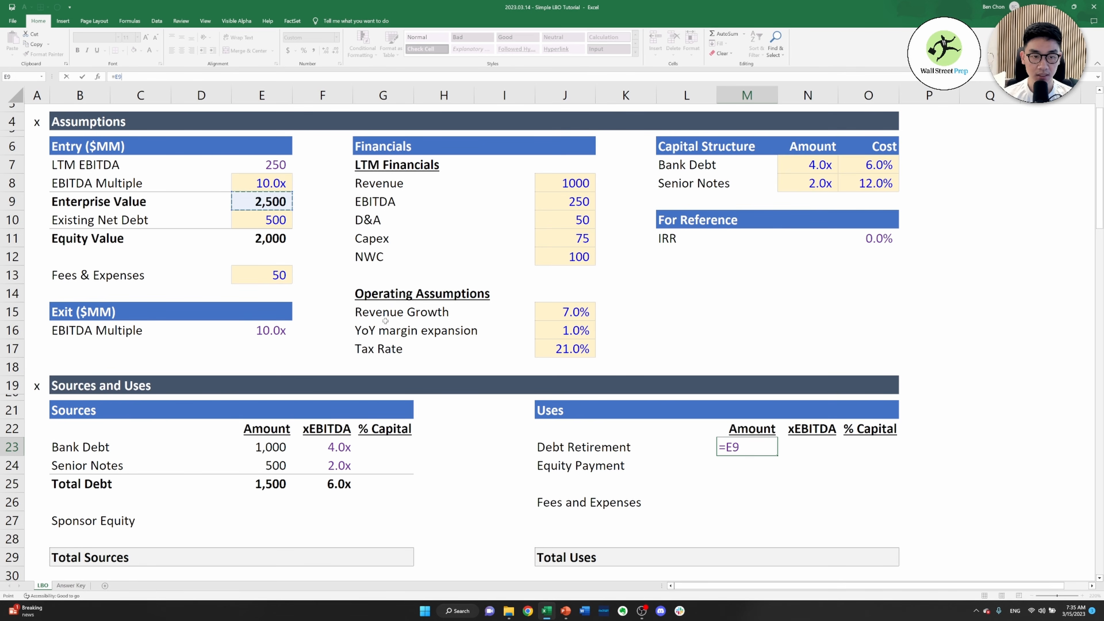
{"action": "key", "text": "Down"}
{"action": "key", "text": "Return"}
Link the Equity Payment amount in M24 of the Uses table to Equity Value in E11
{"action": "type", "text": "="}
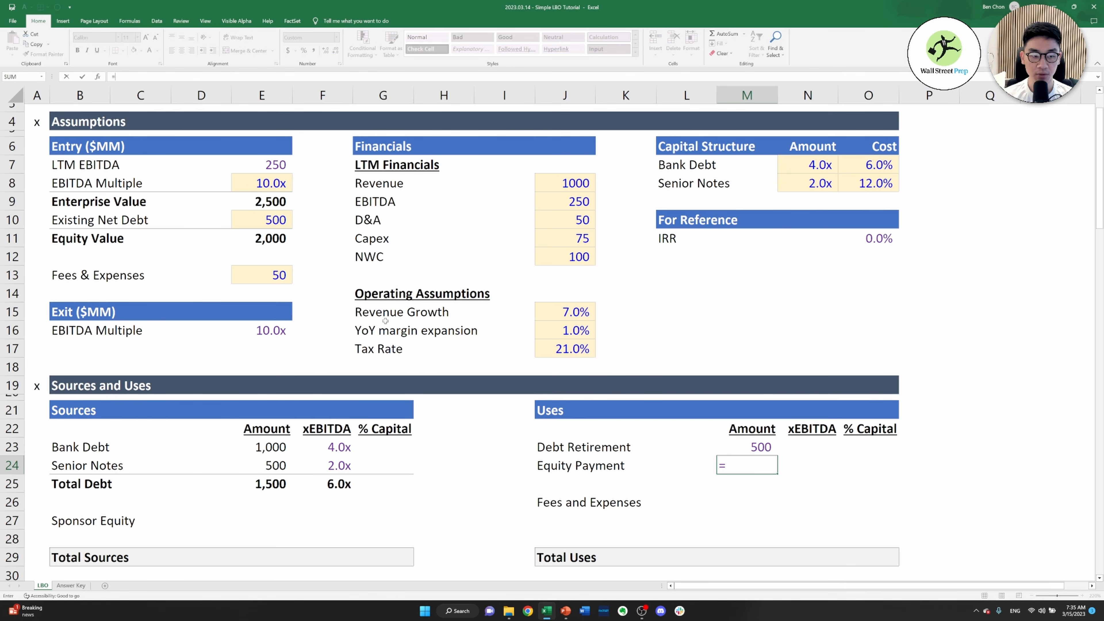
{"action": "key", "text": "Left"}
{"action": "key", "text": "Left"}
{"action": "key", "text": "Left"}
{"action": "key", "text": "Left"}
{"action": "key", "text": "Left"}
{"action": "key", "text": "Left"}
{"action": "key", "text": "Left"}
{"action": "key", "text": "Left"}
{"action": "key", "text": "Left"}
{"action": "key", "text": "Left"}
{"action": "key", "text": "Right"}
{"action": "key", "text": "Right"}
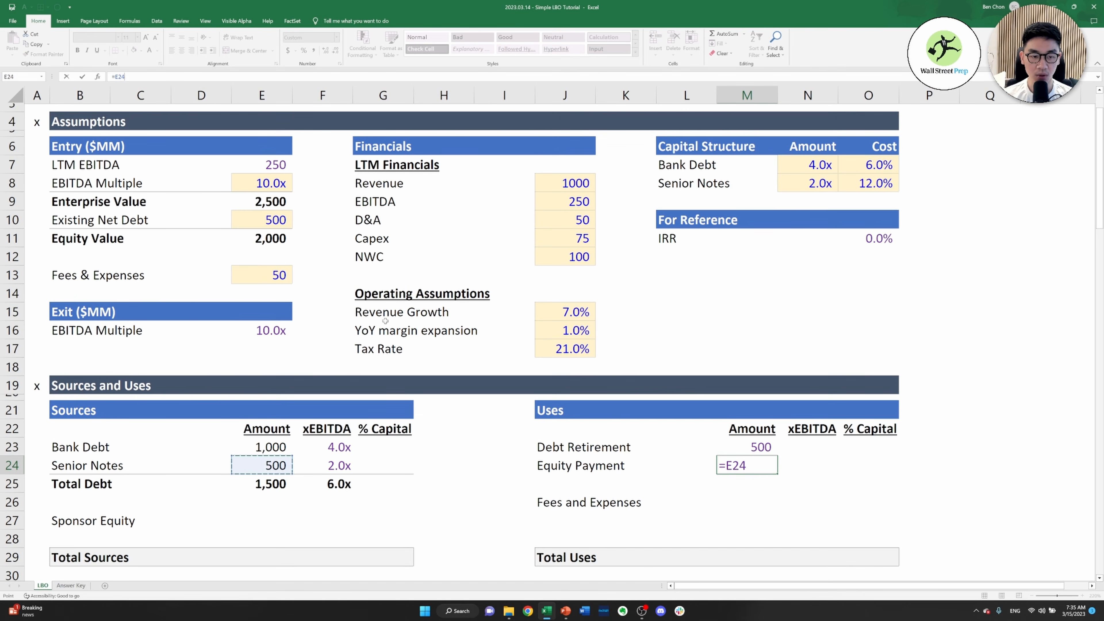
{"action": "key", "text": "ctrl+Up"}
{"action": "key", "text": "ctrl+Up"}
{"action": "key", "text": "ctrl+Up"}
{"action": "key", "text": "ctrl+Up"}
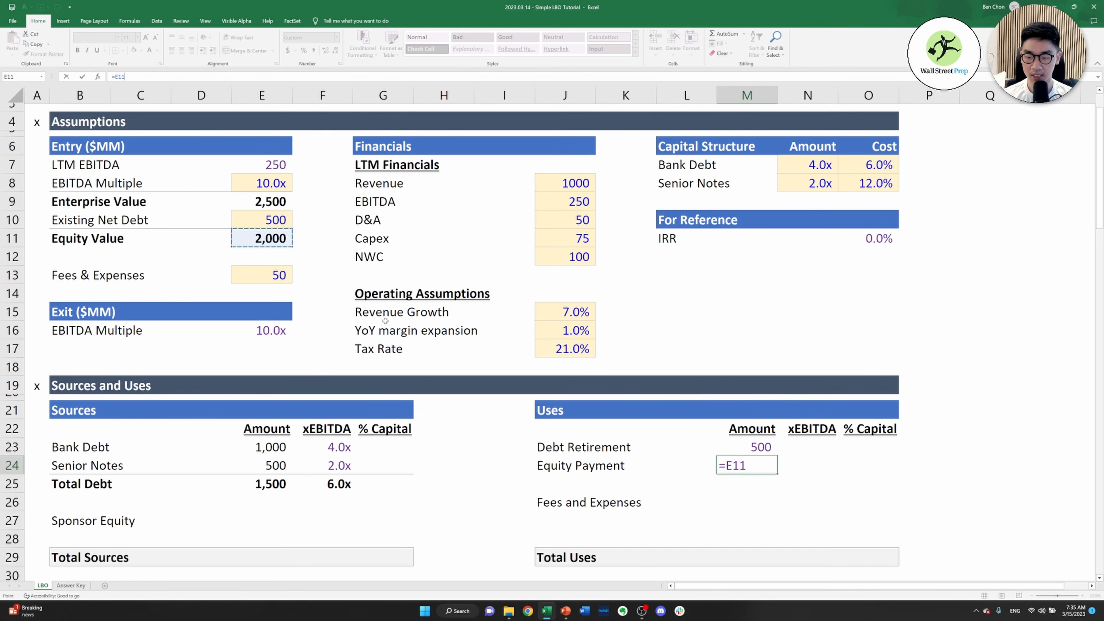
{"action": "key", "text": "ctrl+Return"}
Calculate the Debt Retirement xEBITDA multiple in N23 as its amount in M23 divided by LTM EBITDA in J9
{"action": "key", "text": "Right"}
{"action": "key", "text": "Up"}
{"action": "type", "text": "="}
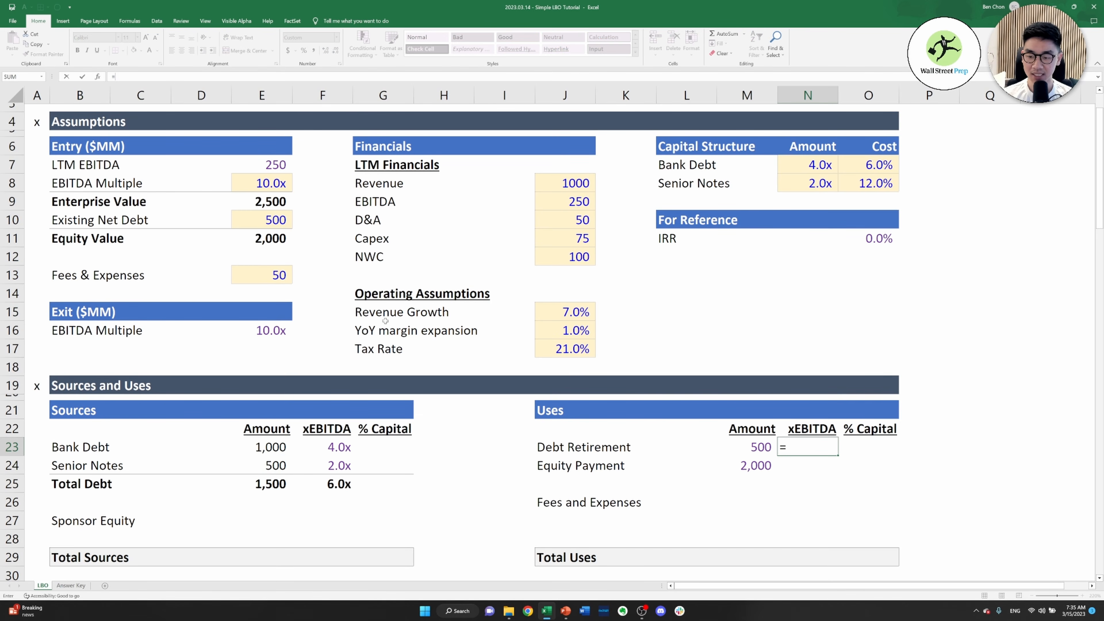
{"action": "key", "text": "Left"}
{"action": "type", "text": "/"}
{"action": "key", "text": "Left"}
{"action": "key", "text": "Left"}
{"action": "key", "text": "Left"}
{"action": "key", "text": "Left"}
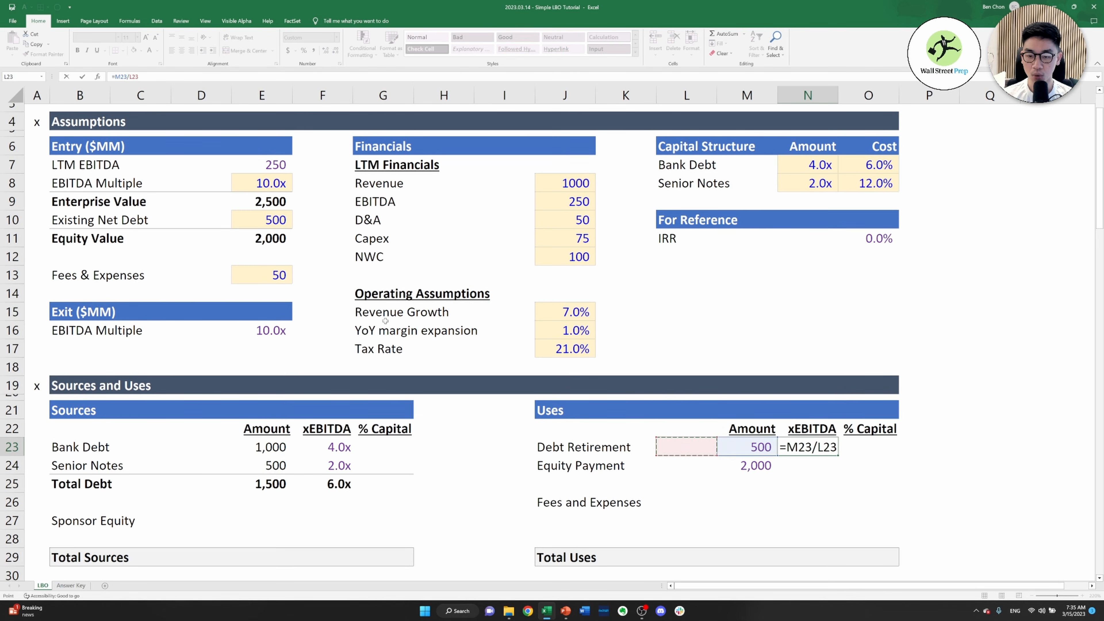
{"action": "key", "text": "Up"}
{"action": "key", "text": "ctrl+Up"}
{"action": "key", "text": "Up"}
{"action": "key", "text": "Up"}
{"action": "key", "text": "Up"}
{"action": "key", "text": "Up"}
{"action": "key", "text": "Up"}
{"action": "key", "text": "Up"}
{"action": "key", "text": "Up"}
{"action": "key", "text": "Up"}
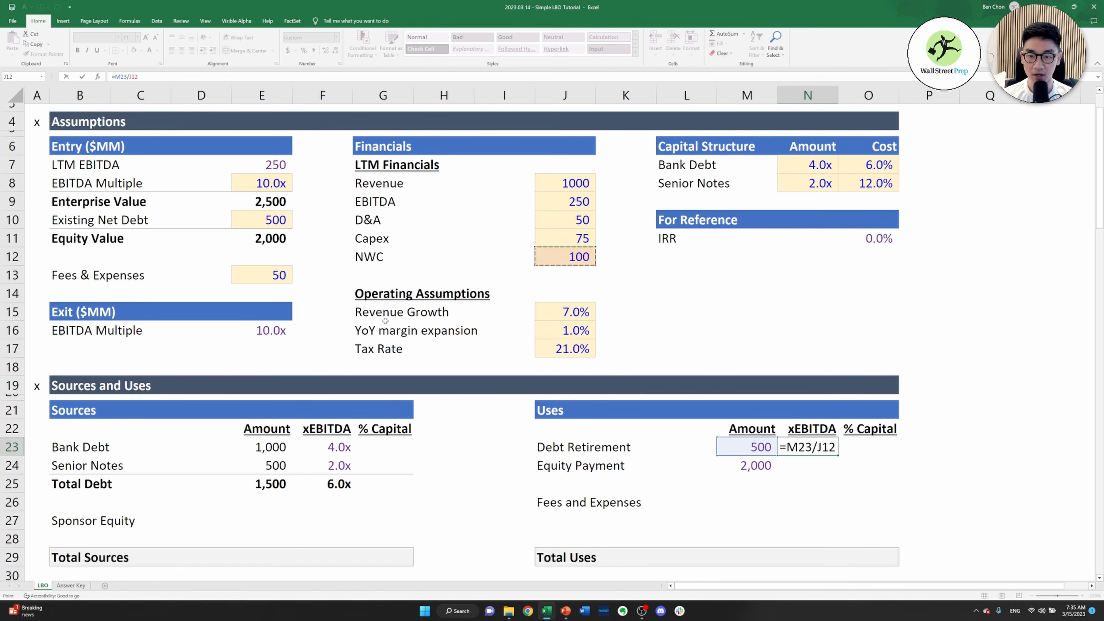
{"action": "key", "text": "ctrl+Return"}
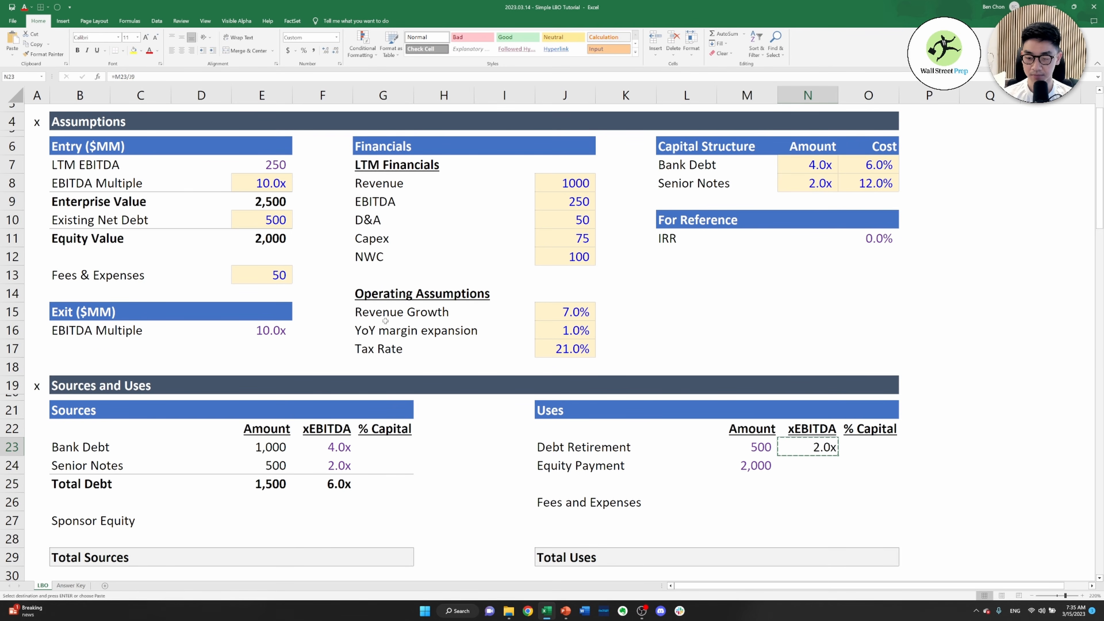
Make the LTM EBITDA reference absolute in N23, =M23/$J$9, and fill the formula down to Equity Payment in N24
{"action": "key", "text": "F2"}
{"action": "key", "text": "F4"}
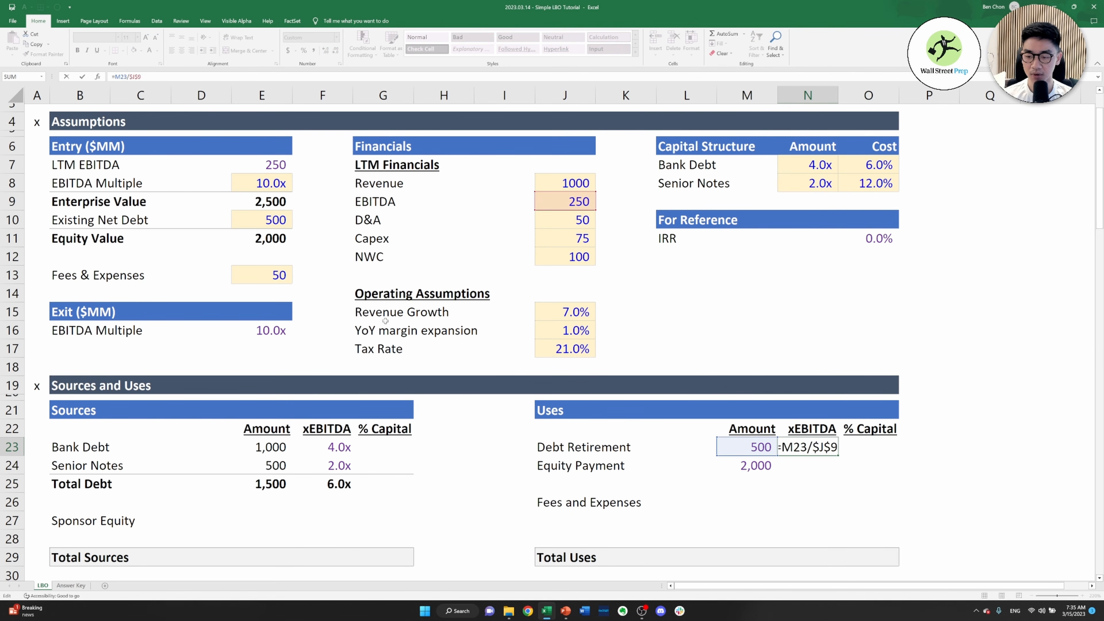
{"action": "key", "text": "ctrl+Return"}
{"action": "key", "text": "shift+Down"}
{"action": "key", "text": "ctrl+d"}
{"action": "key", "text": "Down"}
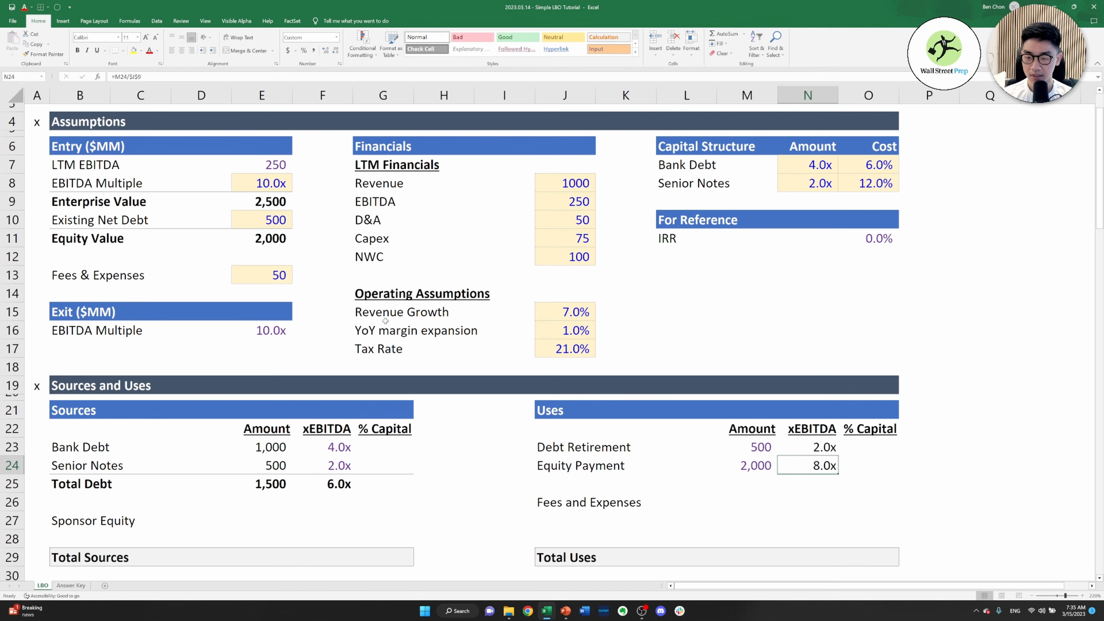
Link the Fees and Expenses amount in M26 of the Uses table to Fees & Expenses in E13
{"action": "key", "text": "Down"}
{"action": "key", "text": "Down"}
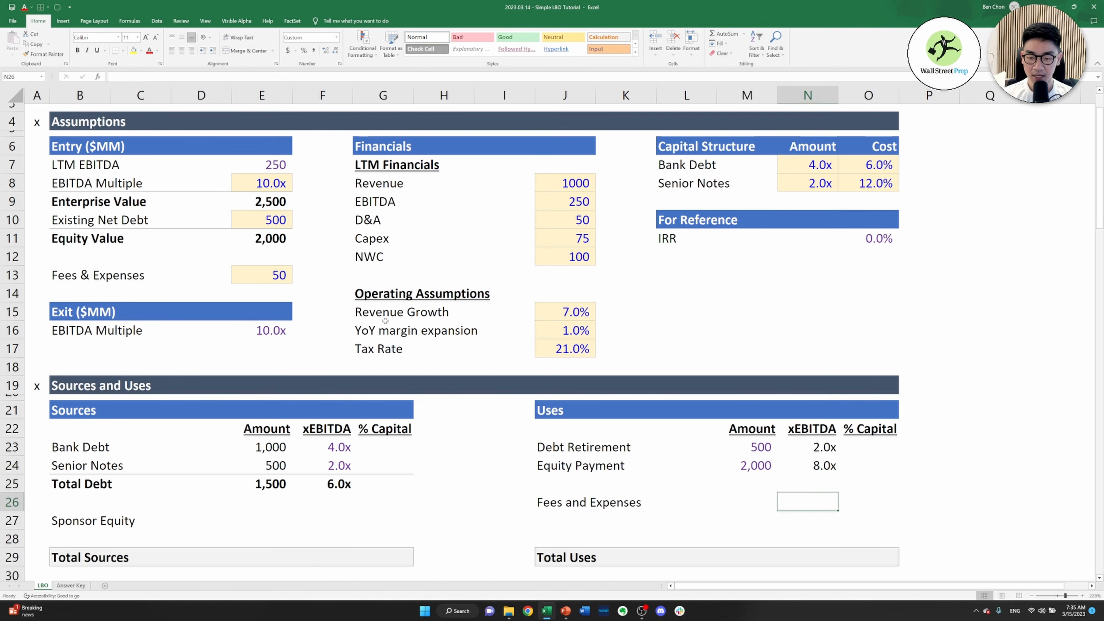
{"action": "key", "text": "Left"}
{"action": "type", "text": "="}
{"action": "key", "text": "Left"}
{"action": "key", "text": "Left"}
{"action": "key", "text": "Left"}
{"action": "key", "text": "Left"}
{"action": "key", "text": "Left"}
{"action": "key", "text": "Left"}
{"action": "key", "text": "Left"}
{"action": "key", "text": "Left"}
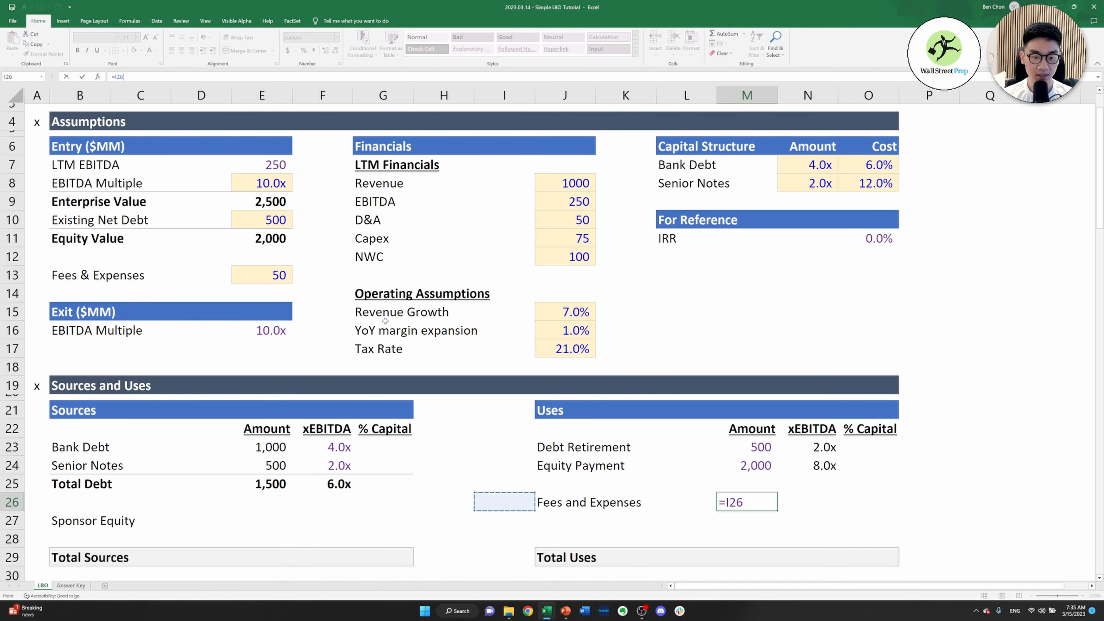
{"action": "key", "text": "Up"}
Copy the Equity Payment xEBITDA formula from N24 to the Fees and Expenses row in N26
{"action": "key", "text": "Up"}
{"action": "key", "text": "Up"}
{"action": "key", "text": "Up"}
{"action": "key", "text": "Up"}
{"action": "key", "text": "Up"}
{"action": "key", "text": "Up"}
{"action": "key", "text": "Up"}
{"action": "key", "text": "Up"}
{"action": "key", "text": "Up"}
{"action": "key", "text": "Up"}
{"action": "key", "text": "Up"}
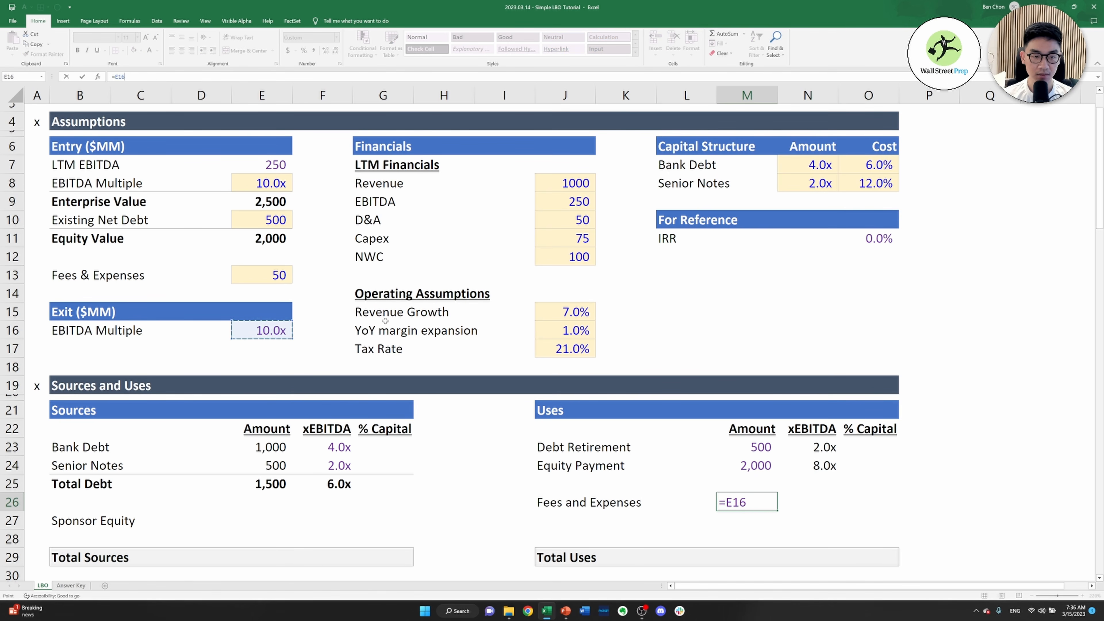
{"action": "key", "text": "Tab"}
{"action": "key", "text": "Up"}
{"action": "key", "text": "Up"}
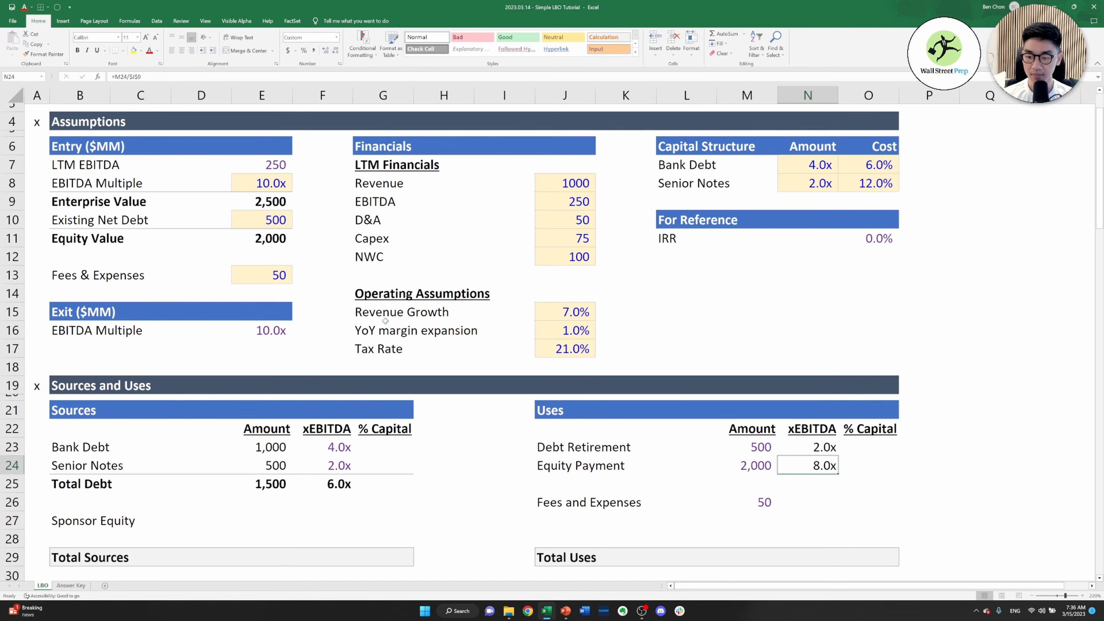
{"action": "key", "text": "ctrl+c"}
{"action": "key", "text": "Down"}
{"action": "key", "text": "Down"}
{"action": "key", "text": "ctrl+v"}
{"action": "key", "text": "Escape"}
Calculate the Total Uses amount in M29 by adding Debt Retirement, Equity Payment and Fees and Expenses, =M23+M24+M26
{"action": "key", "text": "Down"}
{"action": "key", "text": "Down"}
{"action": "key", "text": "Down"}
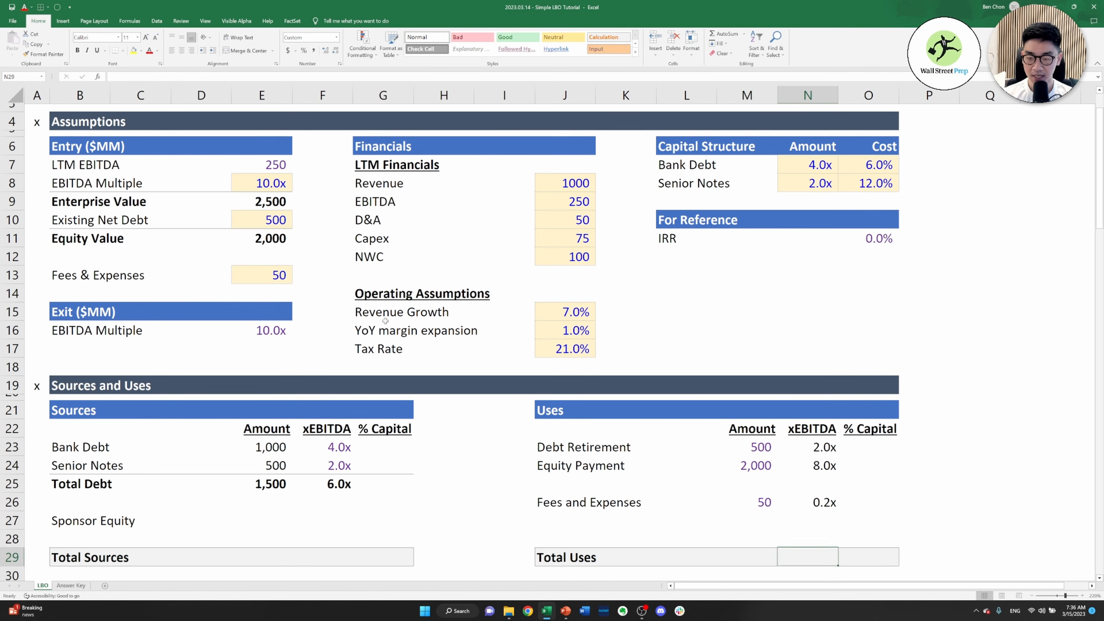
{"action": "key", "text": "Left"}
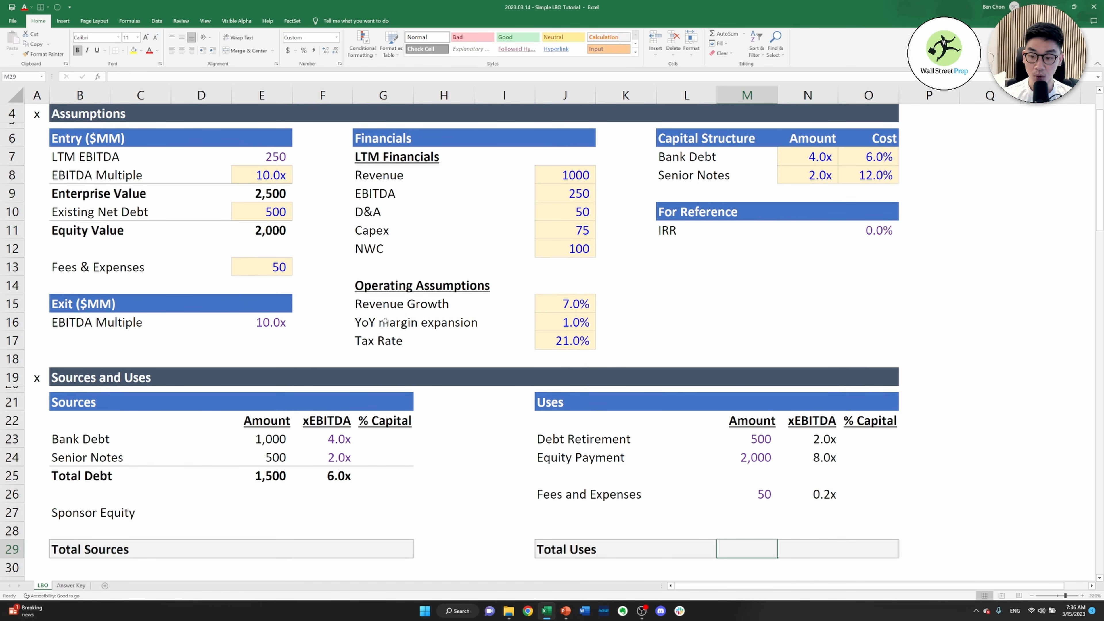
{"action": "type", "text": "="}
{"action": "key", "text": "Up"}
{"action": "key", "text": "Up"}
{"action": "key", "text": "Up"}
{"action": "key", "text": "Up"}
{"action": "key", "text": "Up"}
{"action": "key", "text": "Up"}
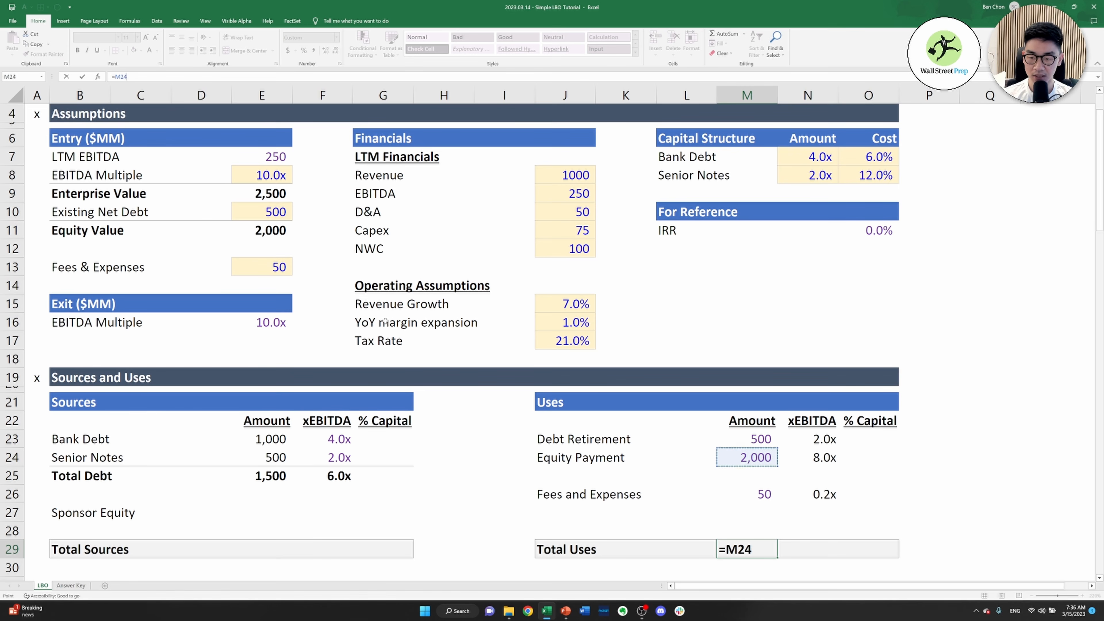
{"action": "type", "text": "+"}
{"action": "key", "text": "Up"}
{"action": "key", "text": "Up"}
{"action": "key", "text": "Up"}
{"action": "key", "text": "Up"}
{"action": "key", "text": "Up"}
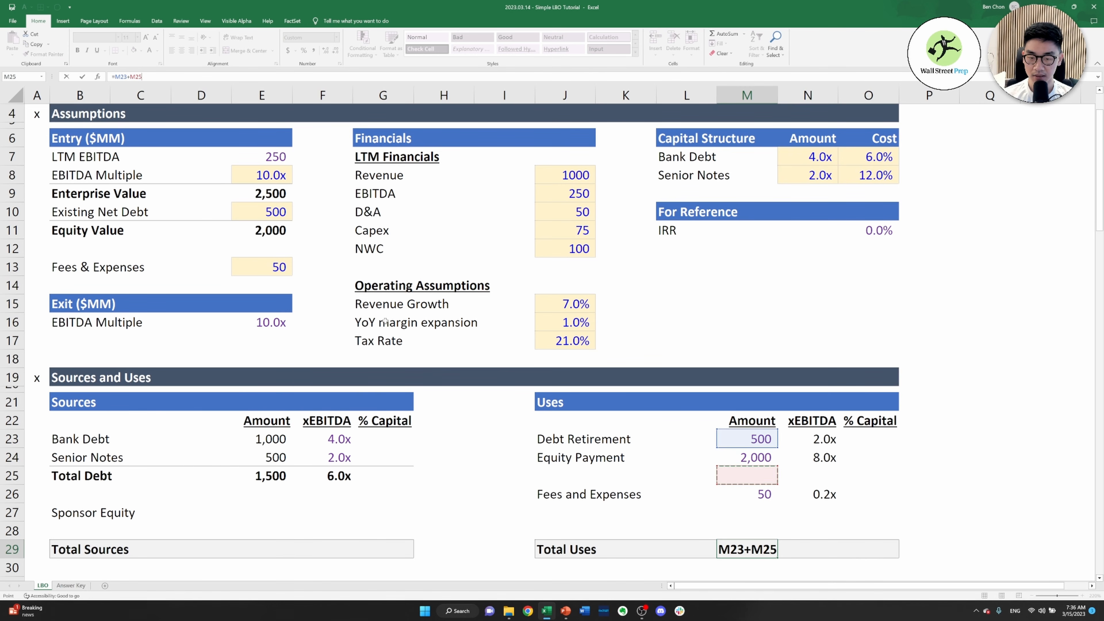
{"action": "type", "text": "+"}
{"action": "key", "text": "Up"}
{"action": "key", "text": "Up"}
{"action": "key", "text": "Up"}
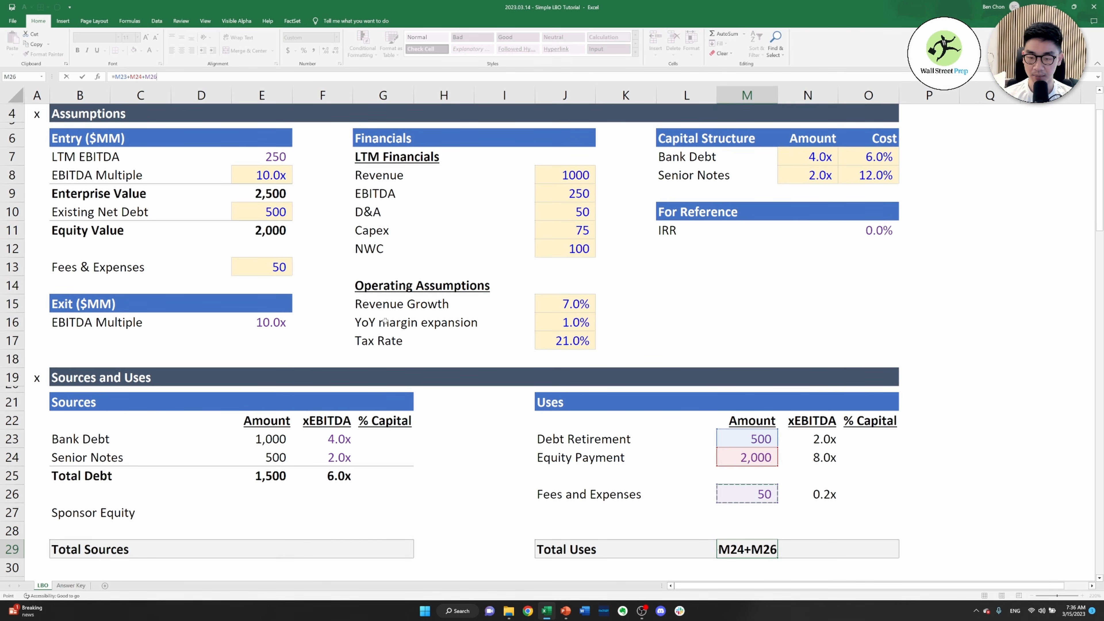
{"action": "key", "text": "ctrl+Return"}
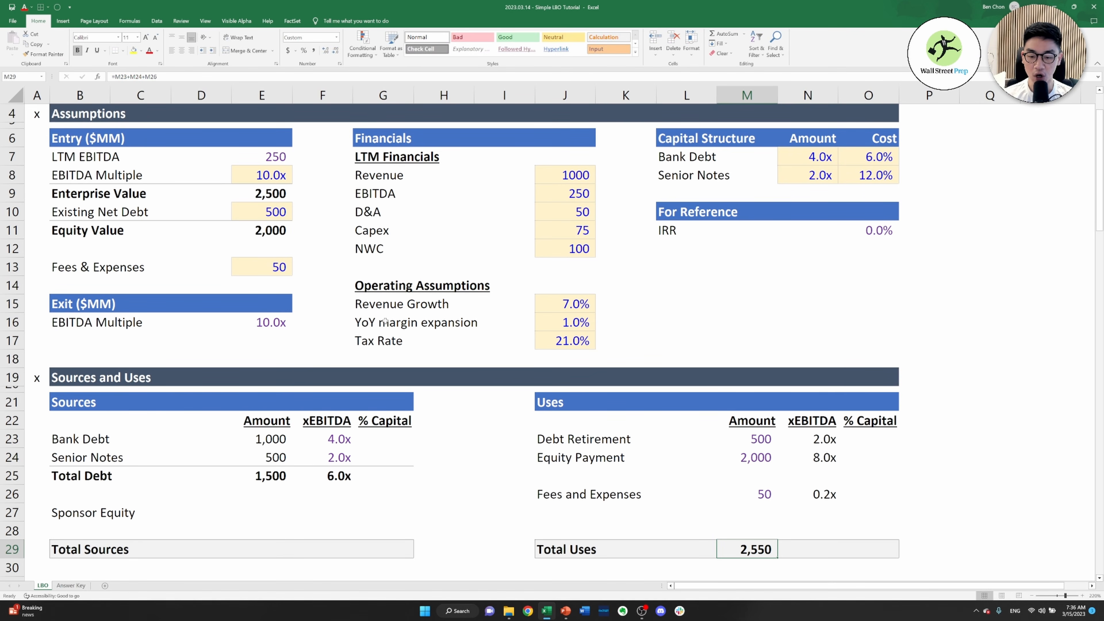
Add the Debt Retirement and Equity Payment multiples in the Total Uses xEBITDA cell N29, =N23+N24
{"action": "key", "text": "Right"}
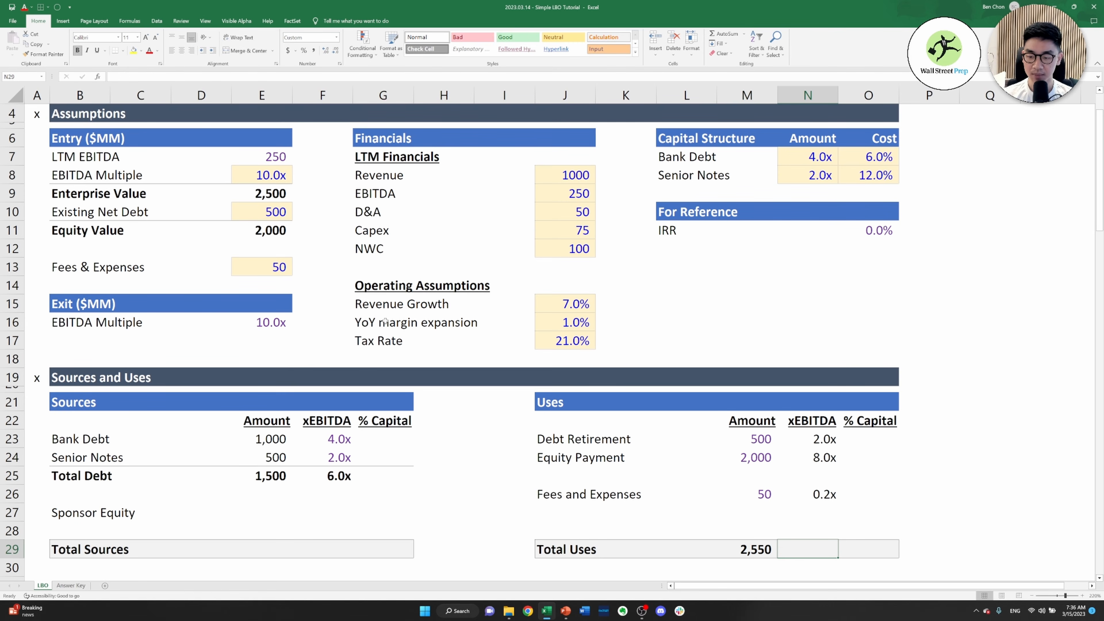
{"action": "type", "text": "="}
{"action": "key", "text": "Up"}
{"action": "key", "text": "Up"}
{"action": "key", "text": "Up"}
{"action": "key", "text": "Up"}
{"action": "key", "text": "Up"}
{"action": "key", "text": "Up"}
{"action": "key", "text": "Up"}
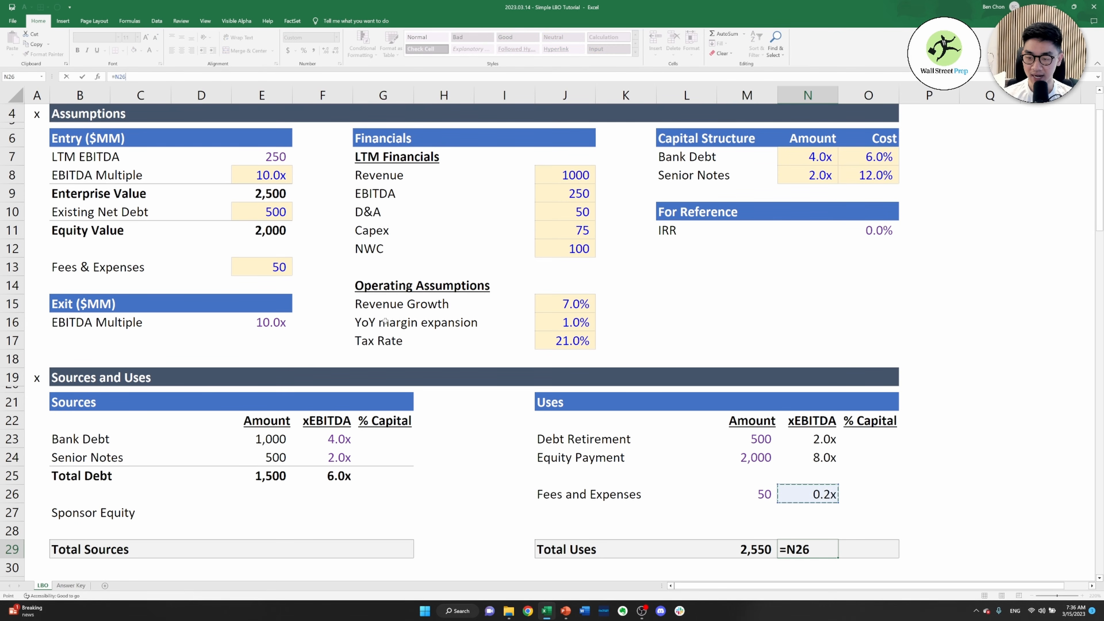
{"action": "key", "text": "Down"}
{"action": "type", "text": "+"}
{"action": "key", "text": "Up"}
{"action": "key", "text": "Up"}
{"action": "key", "text": "Up"}
{"action": "key", "text": "Up"}
{"action": "key", "text": "Up"}
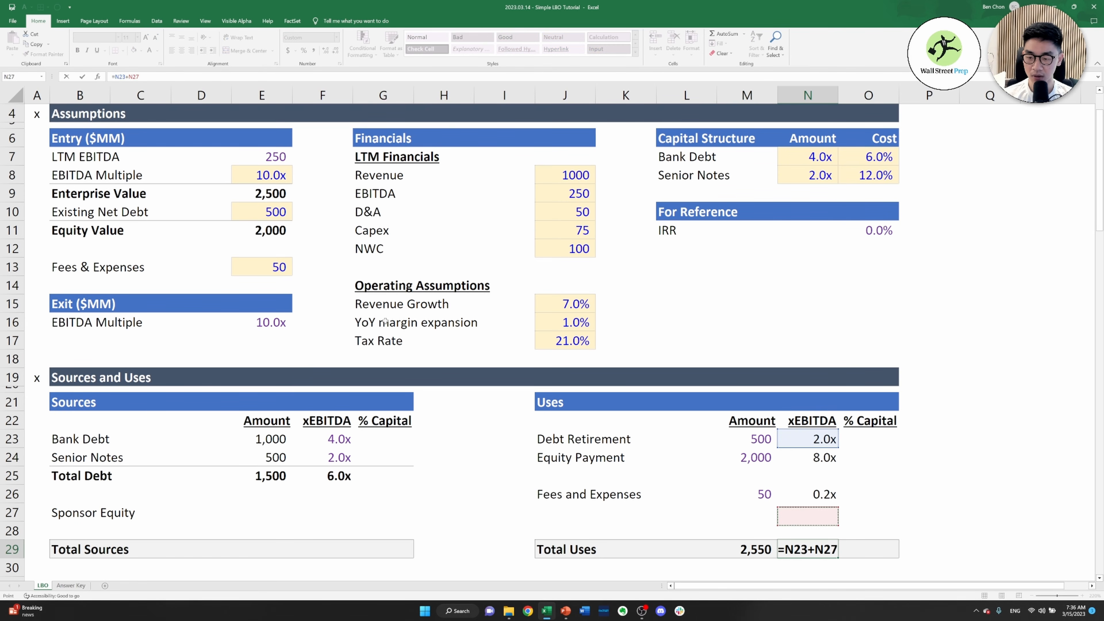
{"action": "key", "text": "ctrl+Return"}
Try to add the Fees and Expenses multiple to the existing Total Uses xEBITDA formula in N29
{"action": "key", "text": "Up"}
{"action": "key", "text": "Up"}
{"action": "key", "text": "Up"}
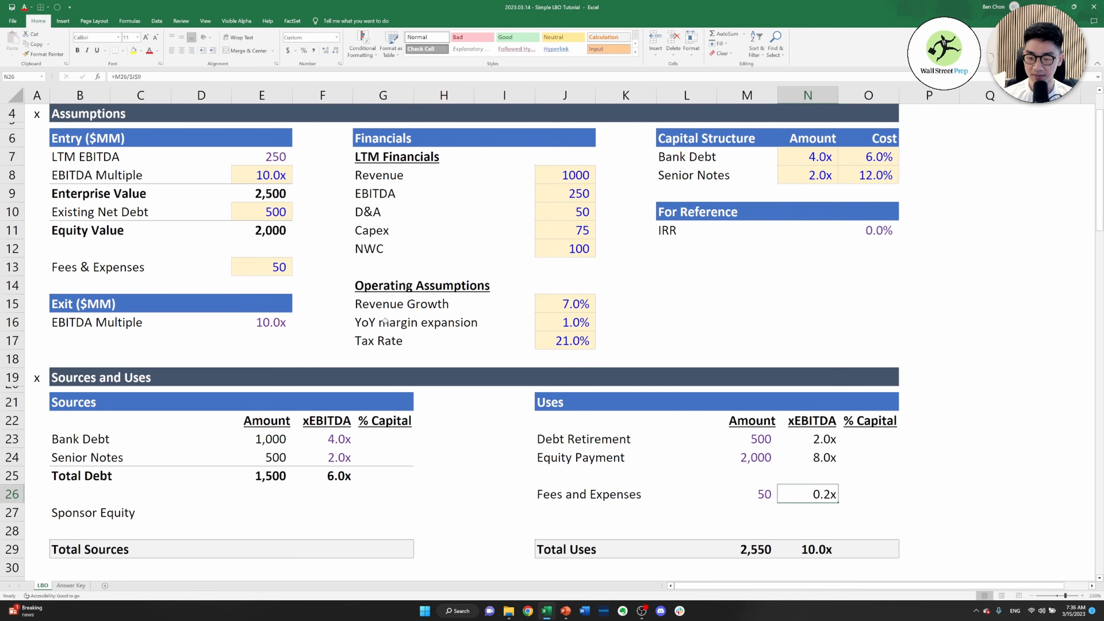
{"action": "key", "text": "Down"}
{"action": "key", "text": "Down"}
{"action": "key", "text": "Down"}
{"action": "key", "text": "F2"}
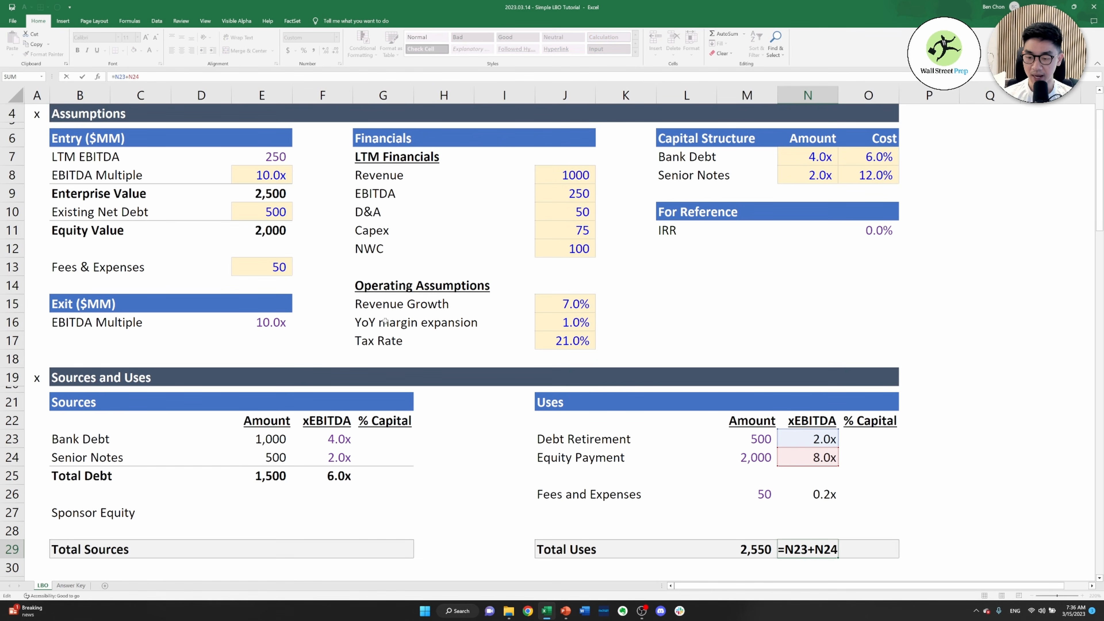
{"action": "type", "text": "+"}
{"action": "key", "text": "Up"}
{"action": "key", "text": "Up"}
{"action": "key", "text": "Up"}
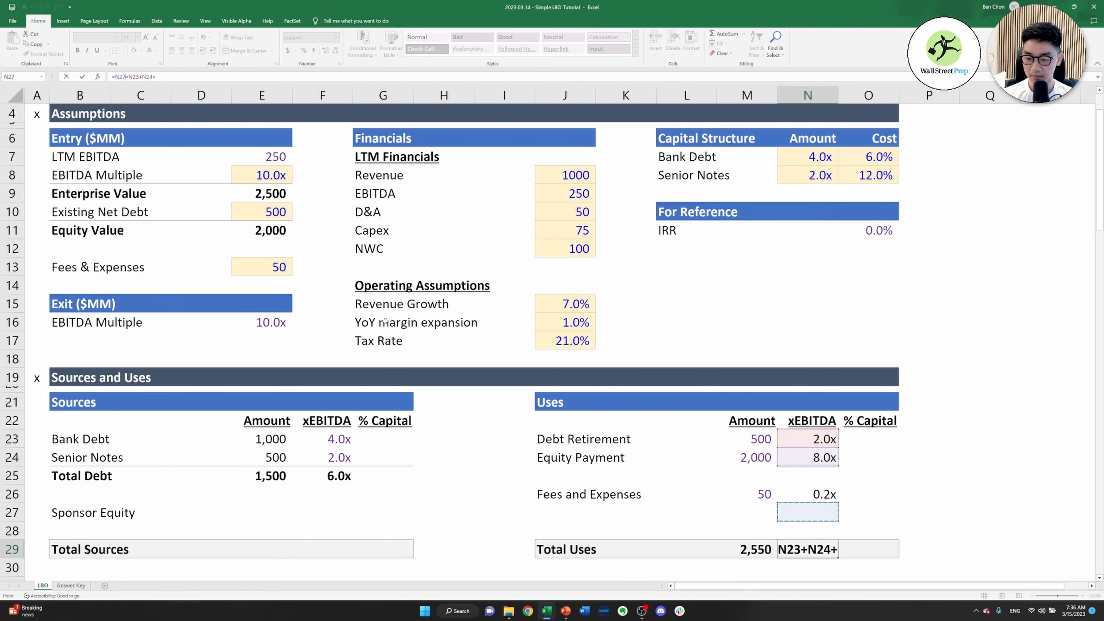
{"action": "key", "text": "Return"}
{"action": "key", "text": "Return"}
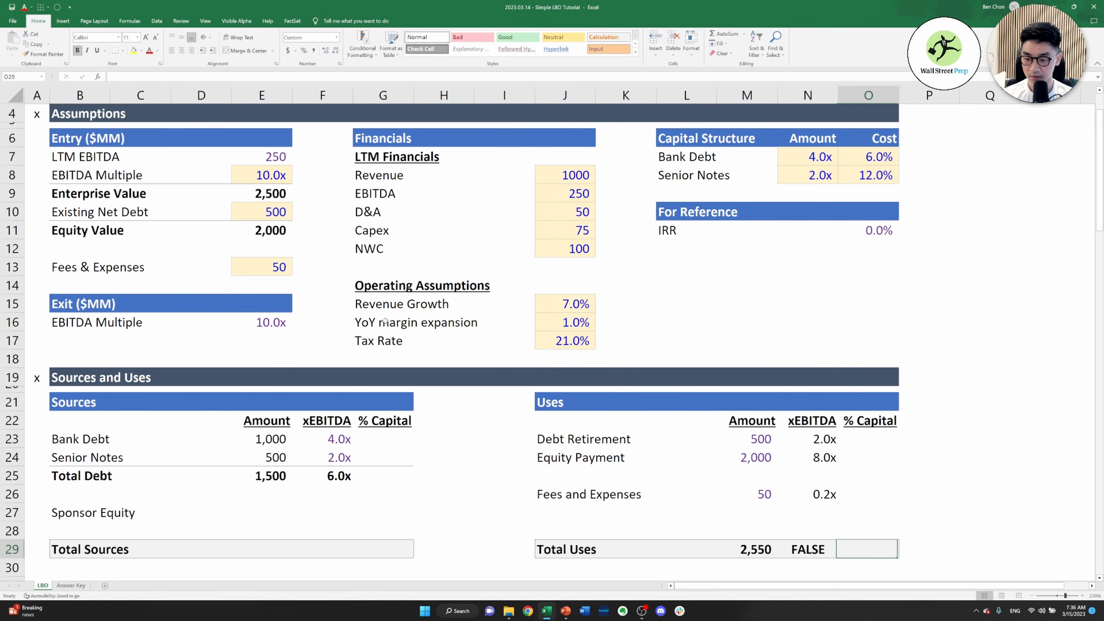
Replace the Total Uses xEBITDA formula in N29 with the sum of all three Uses multiples, =N23+N24+N26
{"action": "key", "text": "Up"}
{"action": "type", "text": "="}
{"action": "key", "text": "Up"}
{"action": "key", "text": "Up"}
{"action": "key", "text": "Up"}
{"action": "key", "text": "Up"}
{"action": "key", "text": "Up"}
{"action": "key", "text": "Up"}
{"action": "key", "text": "Up"}
{"action": "key", "text": "Down"}
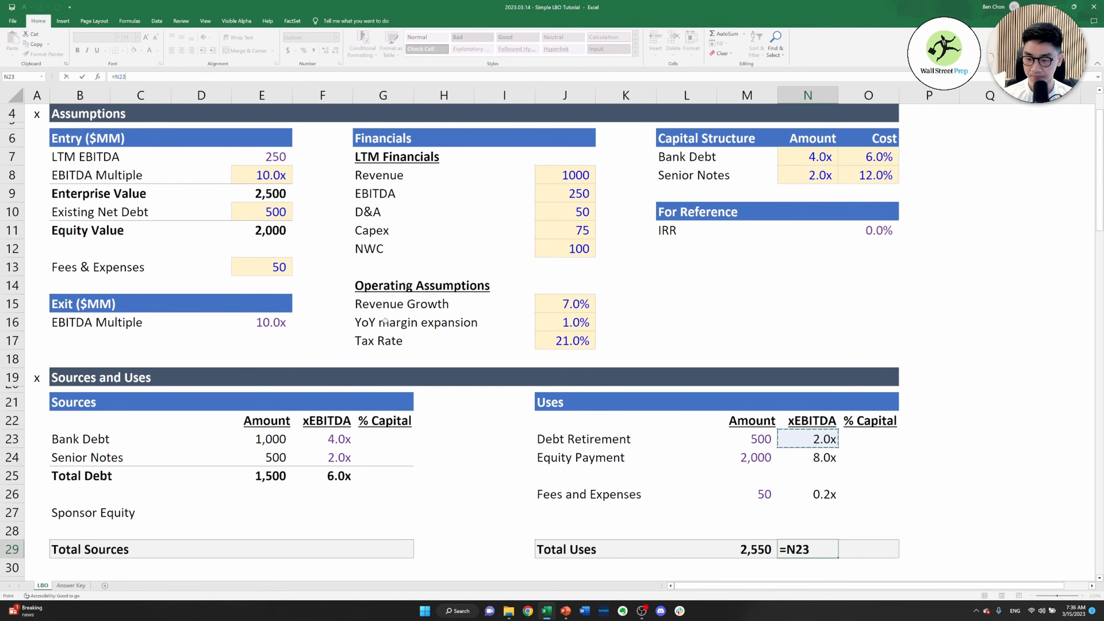
{"action": "type", "text": "+"}
{"action": "key", "text": "Up"}
{"action": "key", "text": "Up"}
{"action": "key", "text": "Up"}
{"action": "key", "text": "Up"}
{"action": "key", "text": "Up"}
{"action": "type", "text": "+"}
{"action": "key", "text": "Up"}
{"action": "key", "text": "Up"}
{"action": "key", "text": "Up"}
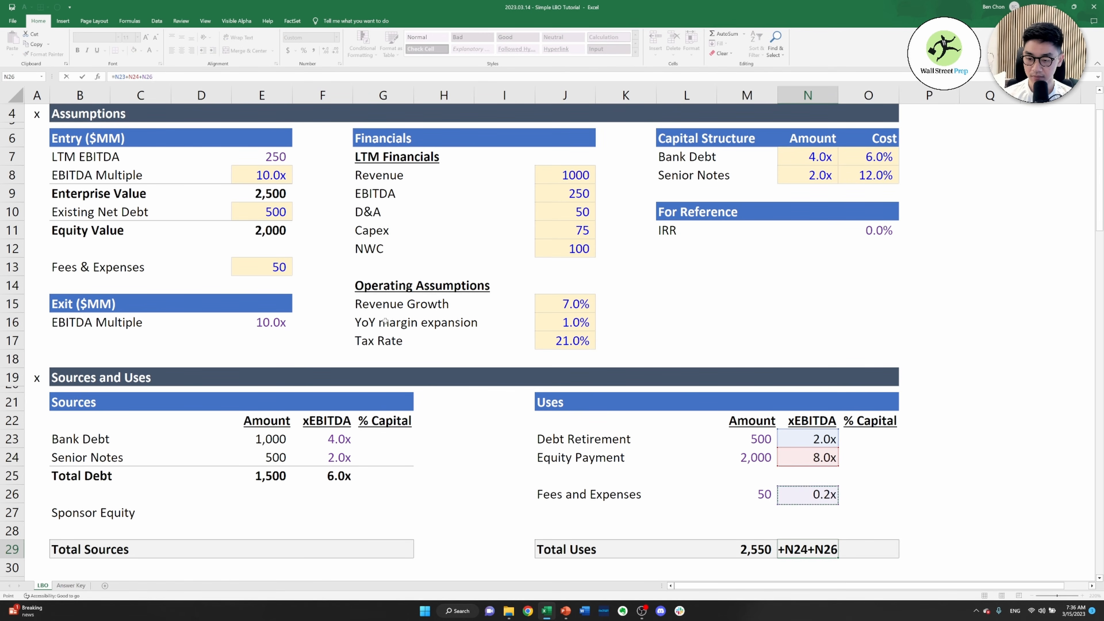
{"action": "key", "text": "Return"}
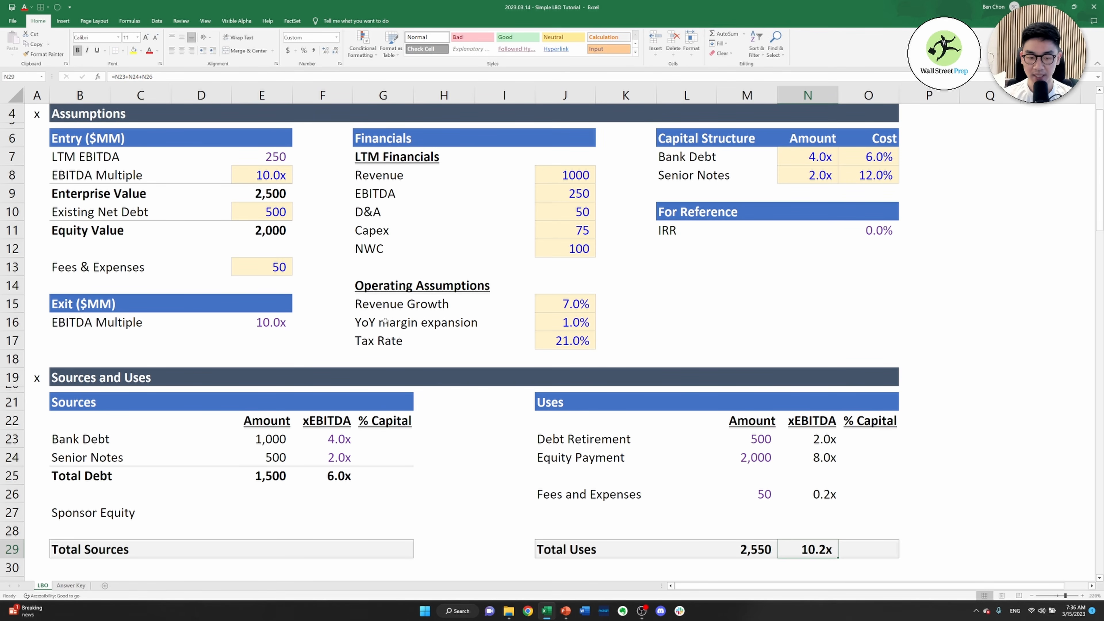
Link the Total Sources amount in E29 to the Total Uses amount in M29
{"action": "key", "text": "Left"}
{"action": "key", "text": "Left"}
{"action": "key", "text": "Left"}
{"action": "key", "text": "Left"}
{"action": "key", "text": "Left"}
{"action": "key", "text": "Left"}
{"action": "key", "text": "Left"}
{"action": "key", "text": "Left"}
{"action": "key", "text": "Left"}
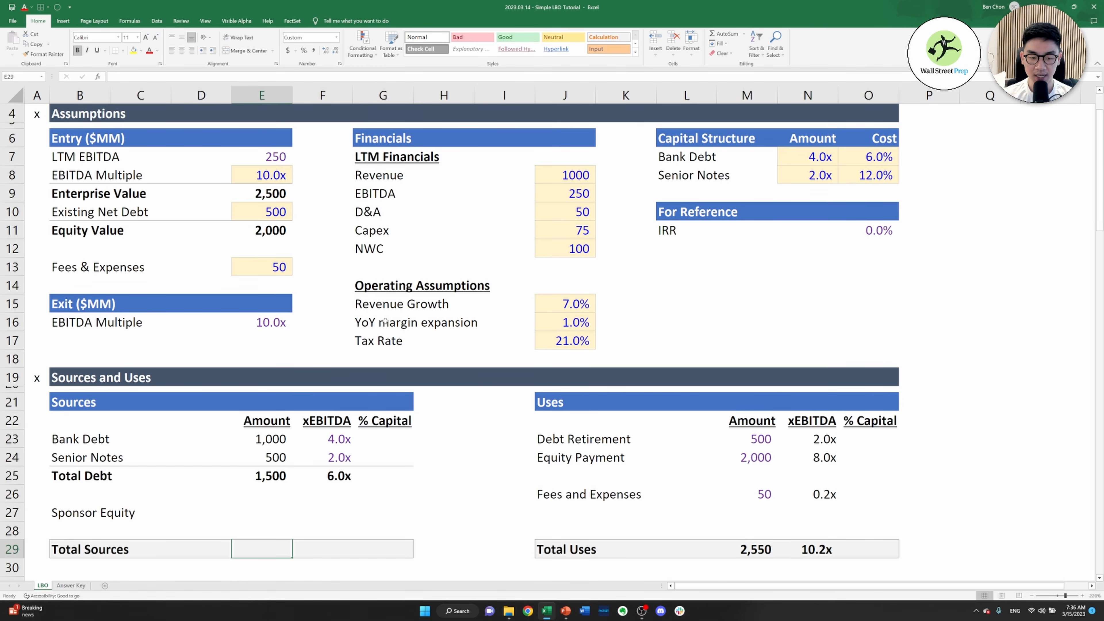
{"action": "key", "text": "Right"}
{"action": "key", "text": "Left"}
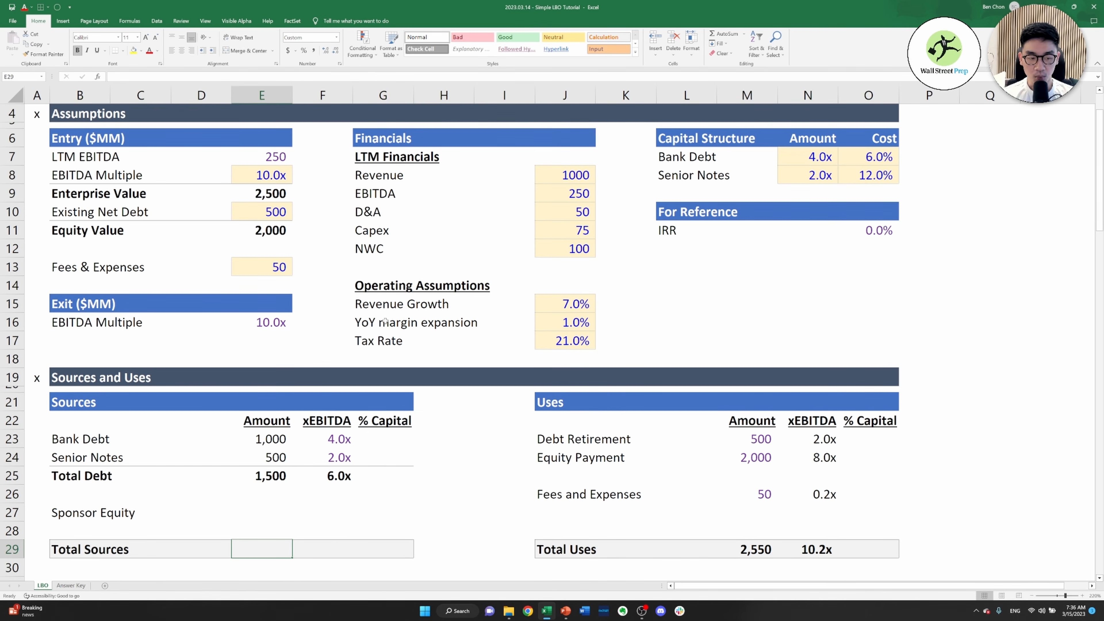
{"action": "key", "text": "Up"}
{"action": "key", "text": "Up"}
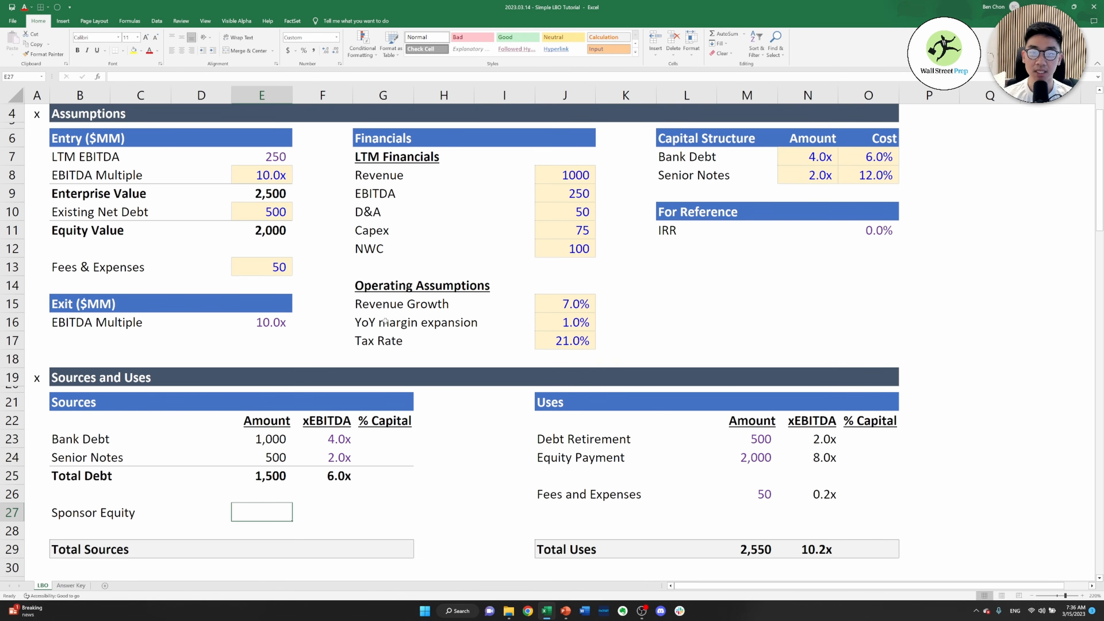
{"action": "key", "text": "Down"}
{"action": "key", "text": "Down"}
{"action": "type", "text": "="}
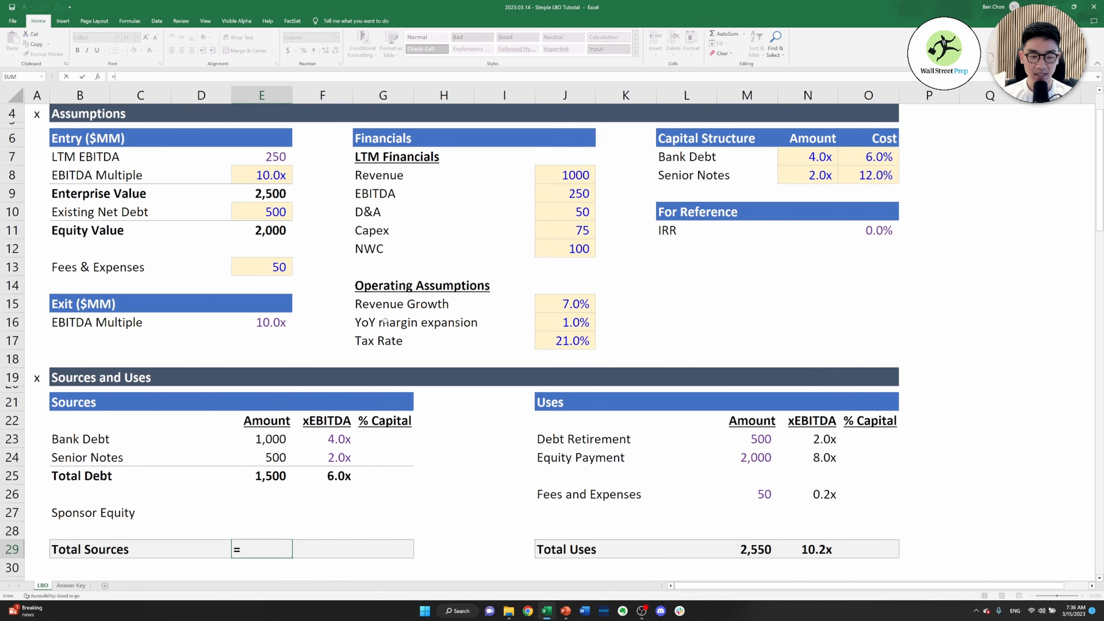
{"action": "key", "text": "Right"}
{"action": "key", "text": "Right"}
{"action": "key", "text": "Right"}
{"action": "key", "text": "Right"}
{"action": "key", "text": "Right"}
{"action": "key", "text": "Right"}
{"action": "key", "text": "Right"}
{"action": "key", "text": "Right"}
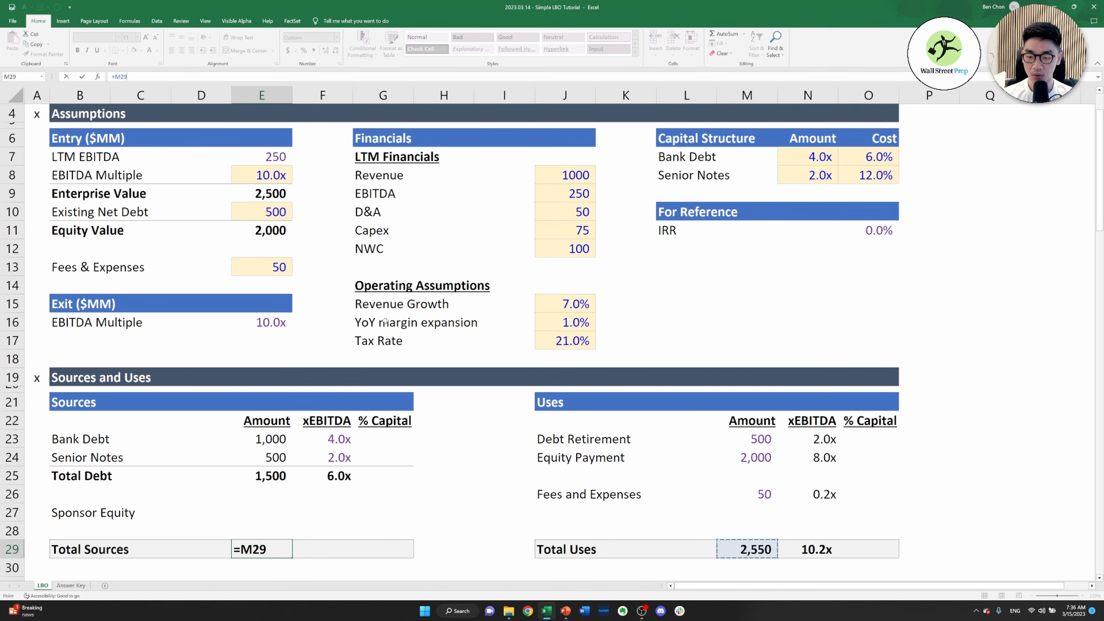
{"action": "key", "text": "ctrl+Return"}
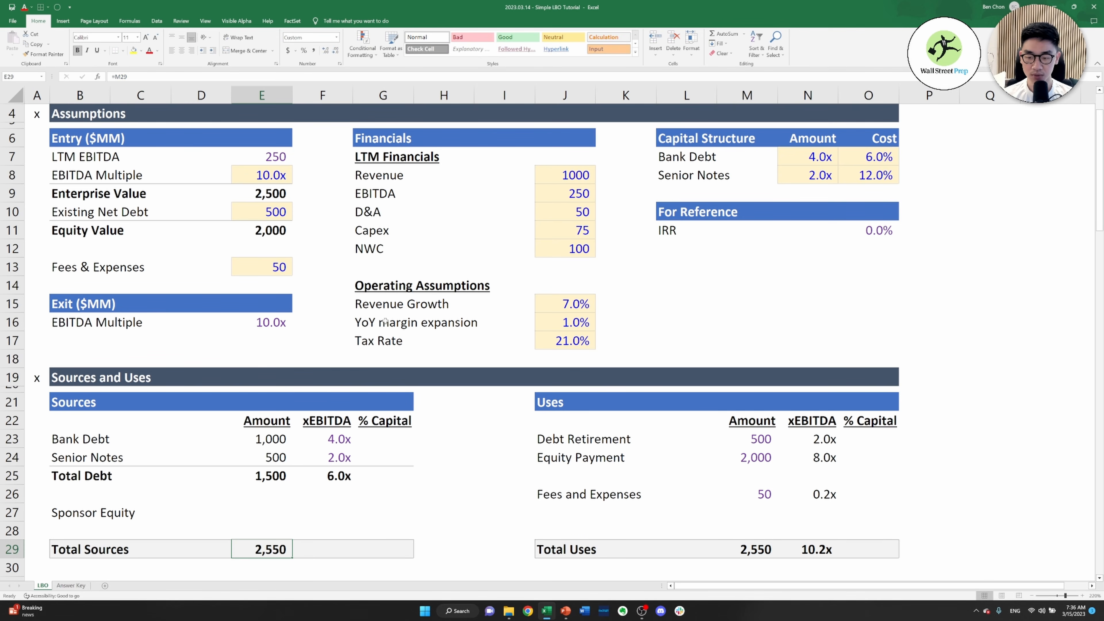
Calculate the Total Sources xEBITDA multiple in F29 as its amount divided by LTM EBITDA, =E29/J9
{"action": "key", "text": "Right"}
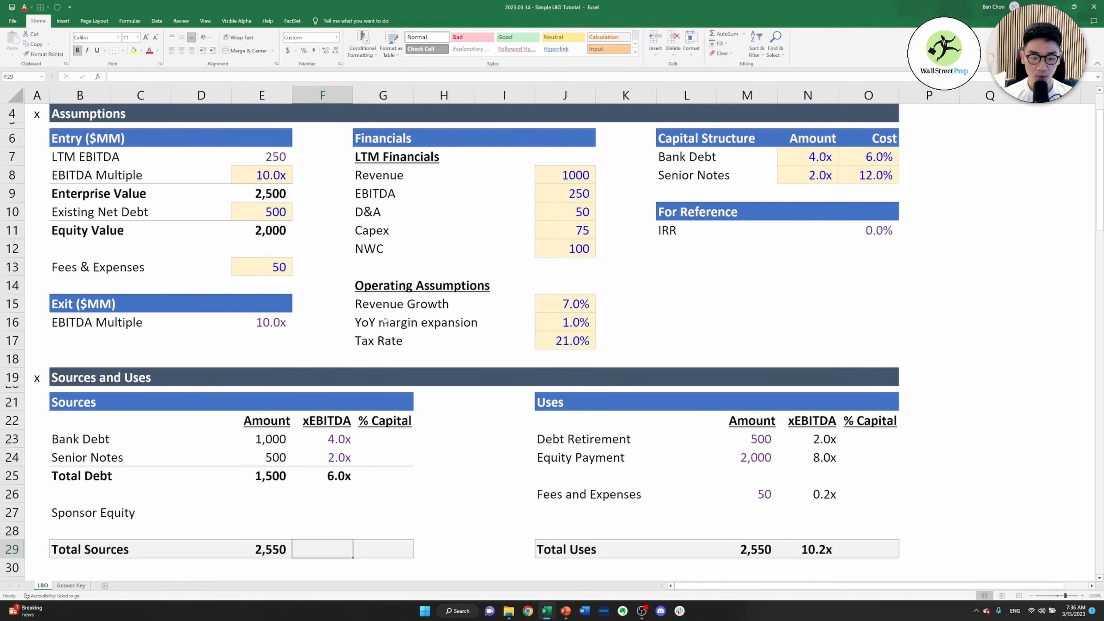
{"action": "type", "text": "="}
{"action": "key", "text": "Left"}
{"action": "type", "text": "/"}
{"action": "key", "text": "Right"}
{"action": "key", "text": "Right"}
{"action": "key", "text": "Right"}
{"action": "key", "text": "Right"}
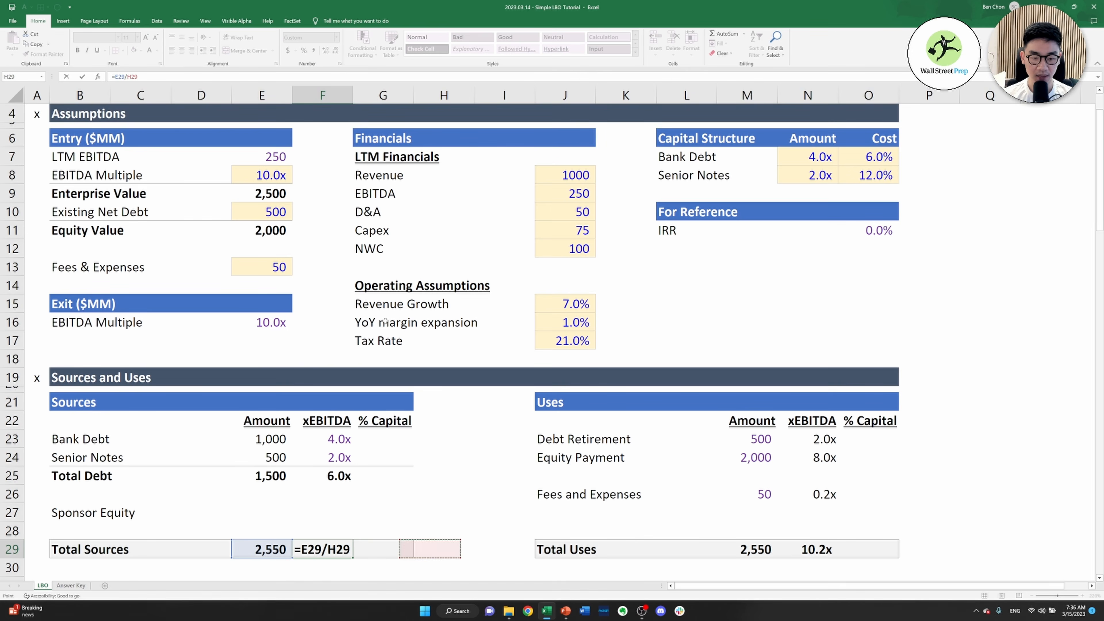
{"action": "key", "text": "Up"}
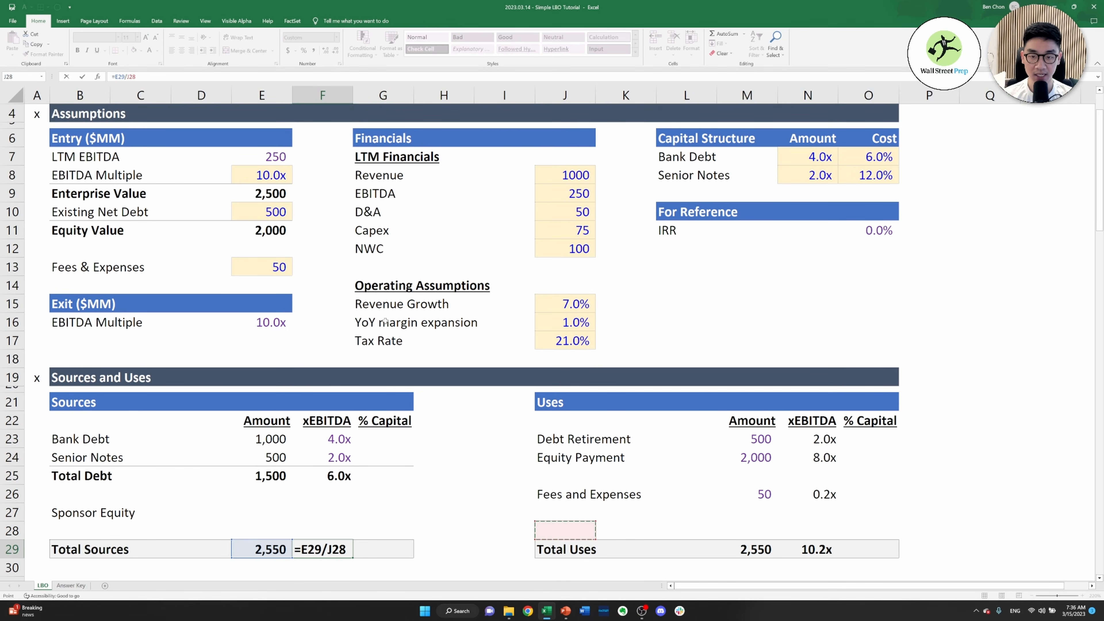
{"action": "key", "text": "Up"}
{"action": "key", "text": "Up"}
{"action": "key", "text": "Up"}
{"action": "key", "text": "Up"}
{"action": "key", "text": "Up"}
{"action": "key", "text": "Up"}
{"action": "key", "text": "Up"}
{"action": "key", "text": "Up"}
{"action": "key", "text": "Up"}
{"action": "key", "text": "Up"}
{"action": "key", "text": "Up"}
{"action": "key", "text": "Up"}
{"action": "key", "text": "Up"}
{"action": "key", "text": "Up"}
{"action": "key", "text": "Up"}
{"action": "key", "text": "Up"}
{"action": "key", "text": "Up"}
{"action": "key", "text": "Up"}
{"action": "key", "text": "Up"}
{"action": "key", "text": "Up"}
{"action": "key", "text": "Down"}
{"action": "key", "text": "Down"}
{"action": "key", "text": "Down"}
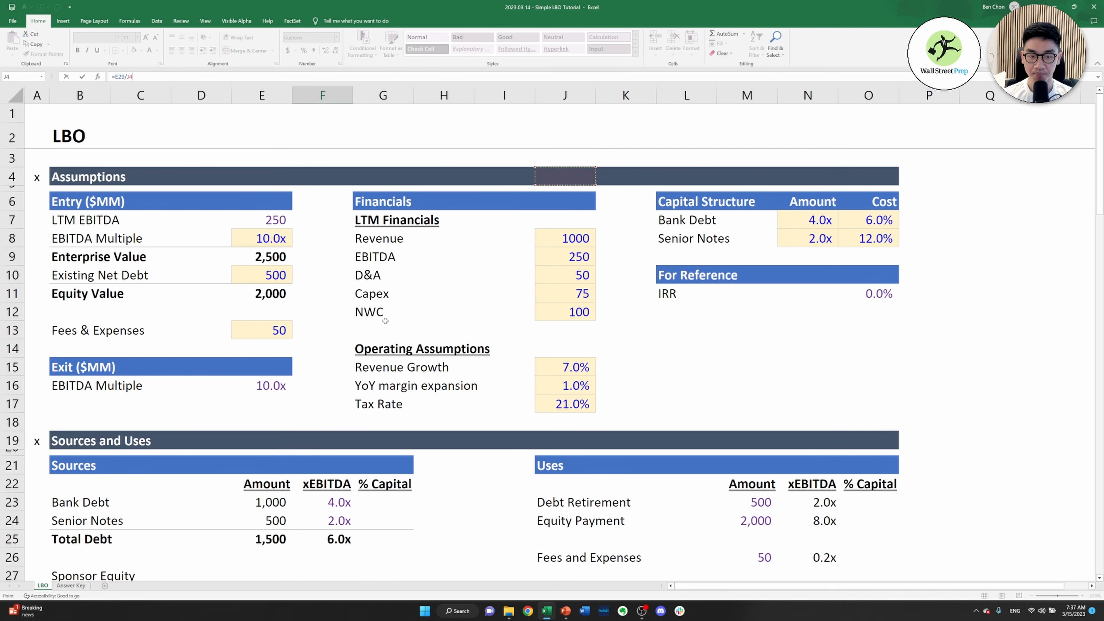
{"action": "key", "text": "Down"}
{"action": "key", "text": "Down"}
{"action": "key", "text": "Down"}
{"action": "key", "text": "Return"}
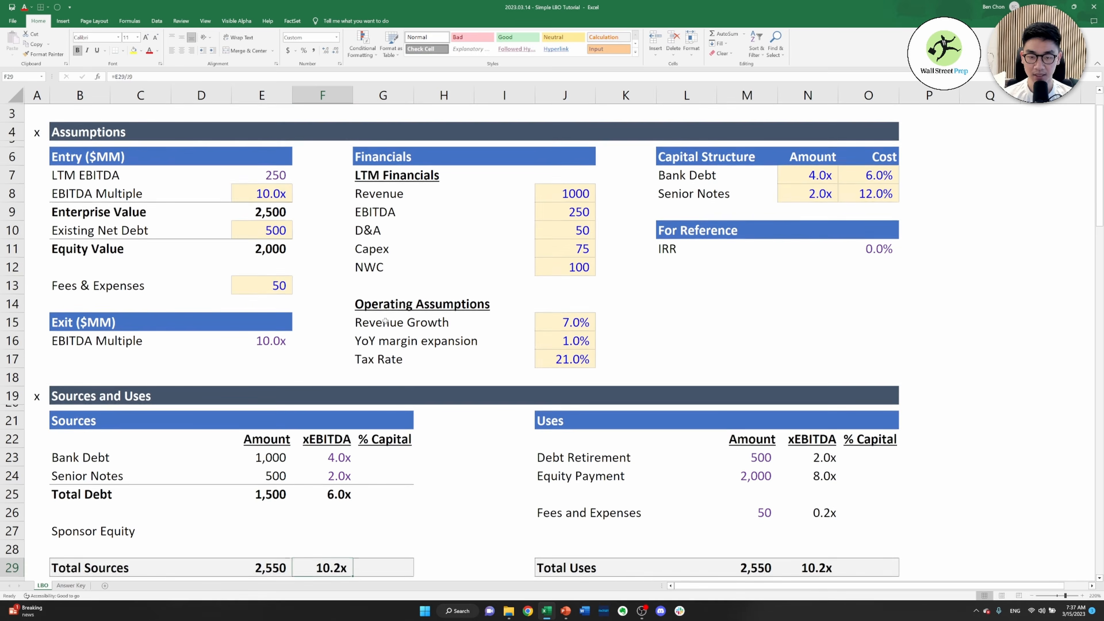
Calculate the Sponsor Equity amount in E27 as Total Sources minus Total Debt, =E29-E25
{"action": "key", "text": "Up"}
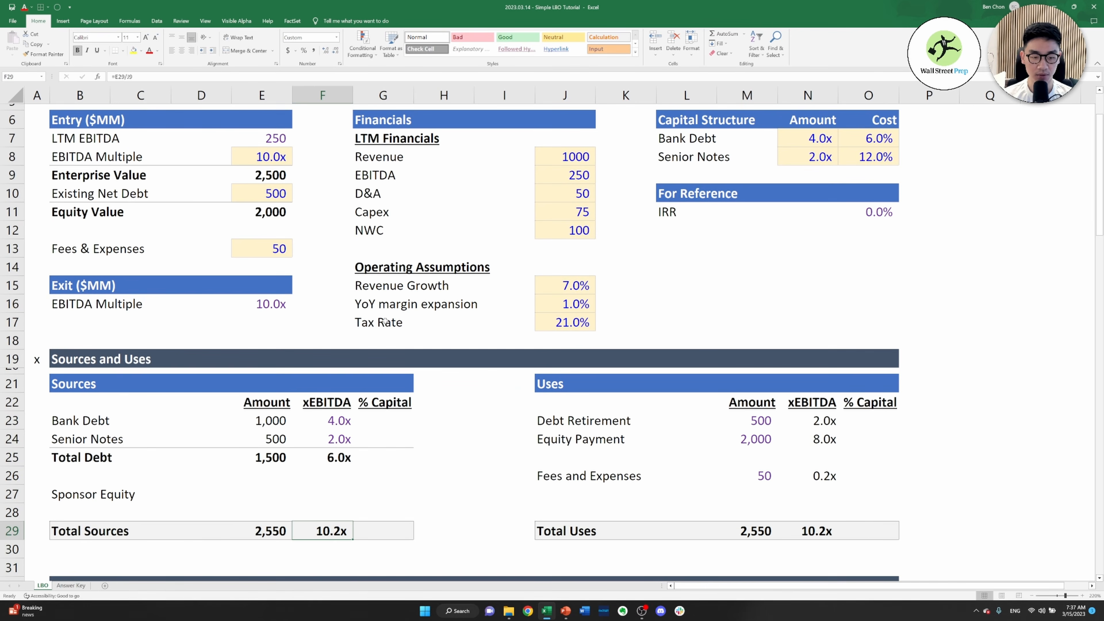
{"action": "key", "text": "Up"}
{"action": "key", "text": "Up"}
{"action": "key", "text": "Left"}
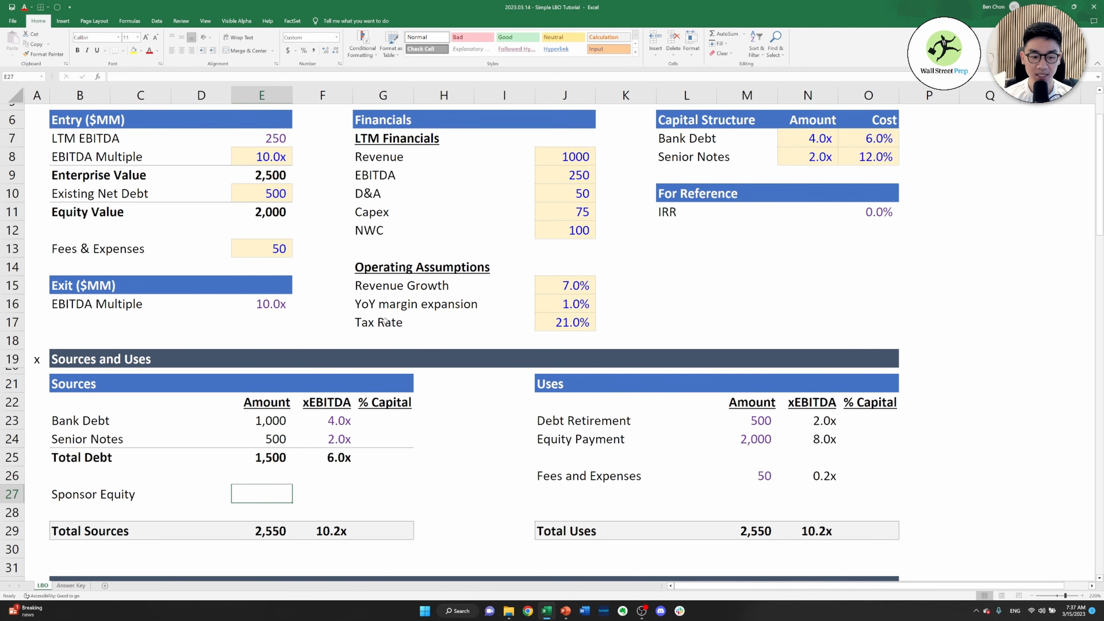
{"action": "type", "text": "="}
{"action": "key", "text": "Down"}
{"action": "key", "text": "Down"}
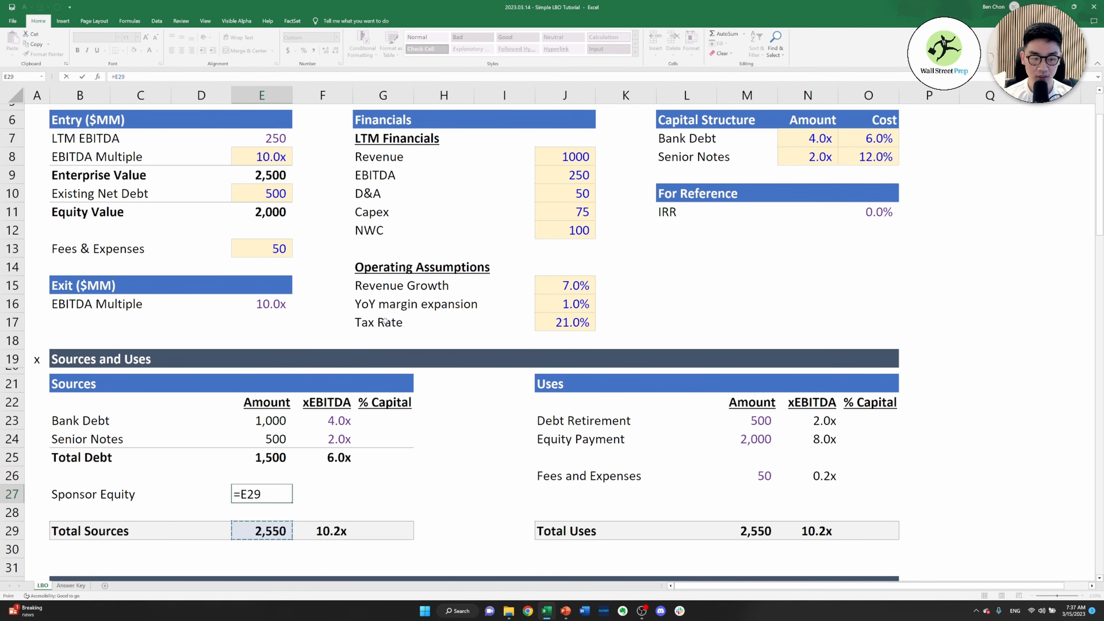
{"action": "type", "text": "-"}
{"action": "key", "text": "Up"}
{"action": "key", "text": "Up"}
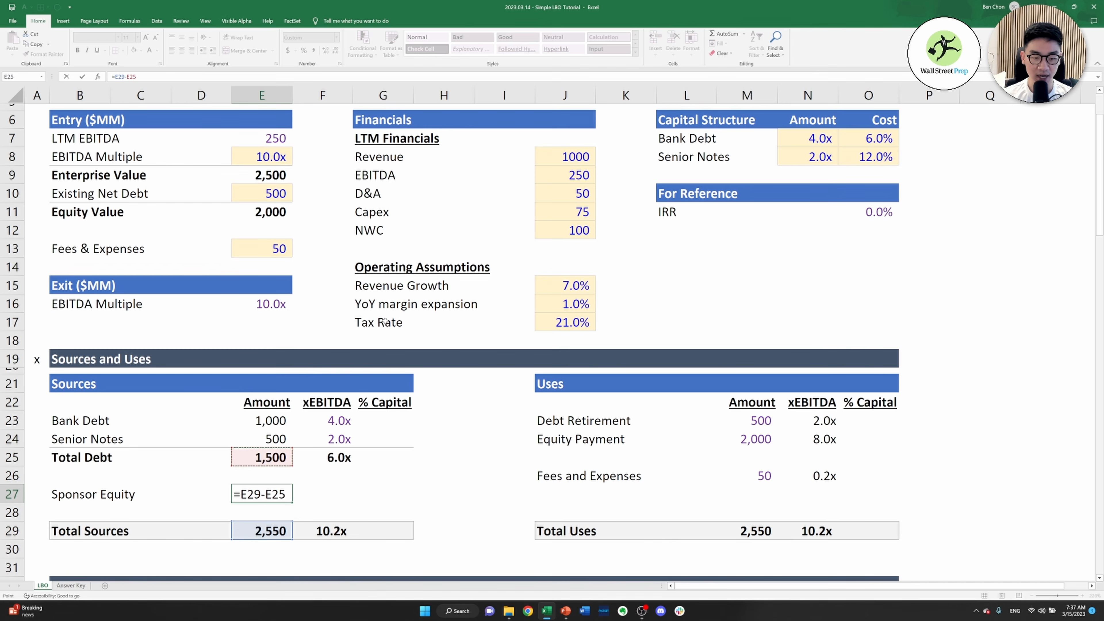
{"action": "key", "text": "ctrl+Return"}
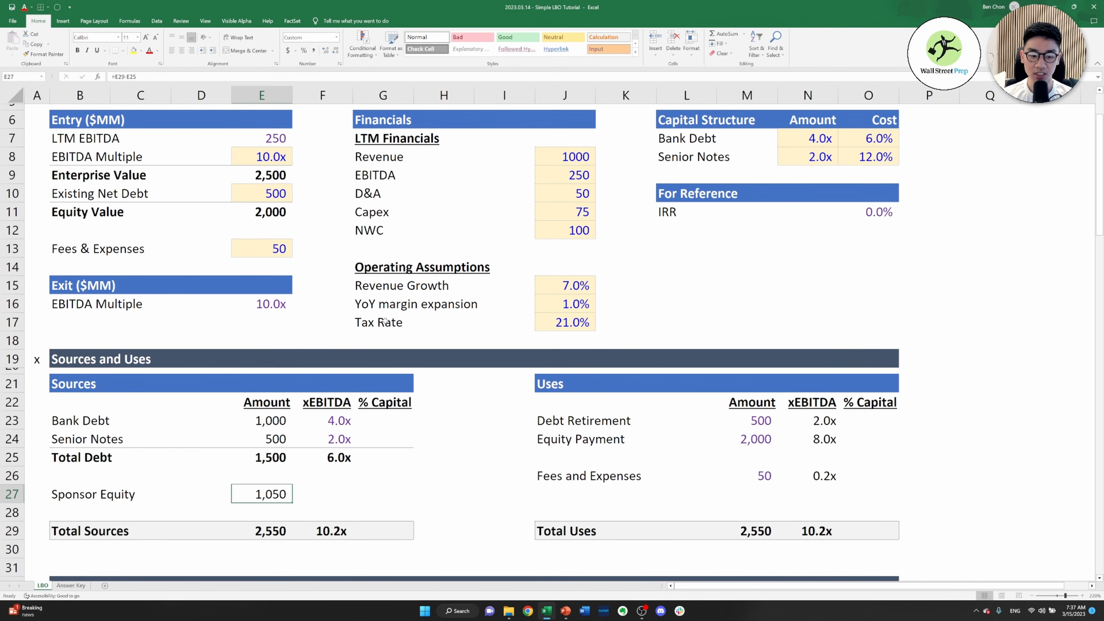
Calculate the Sponsor Equity xEBITDA multiple in F27 as its amount divided by LTM EBITDA, =E27/J9
{"action": "key", "text": "Right"}
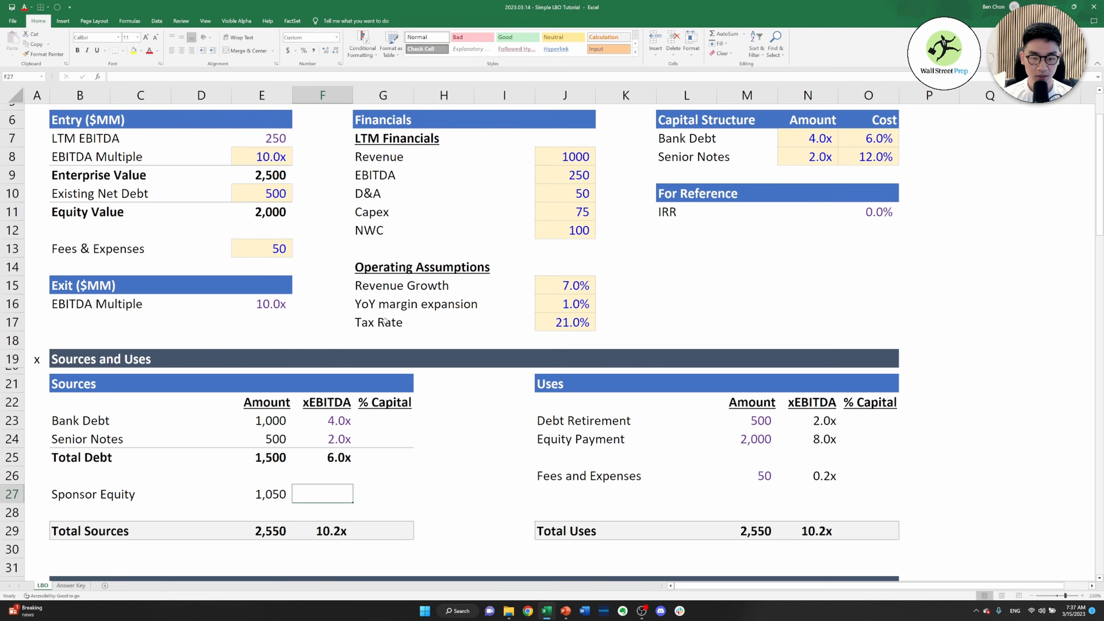
{"action": "type", "text": "="}
{"action": "key", "text": "Left"}
{"action": "type", "text": "/"}
{"action": "key", "text": "Right"}
{"action": "key", "text": "Right"}
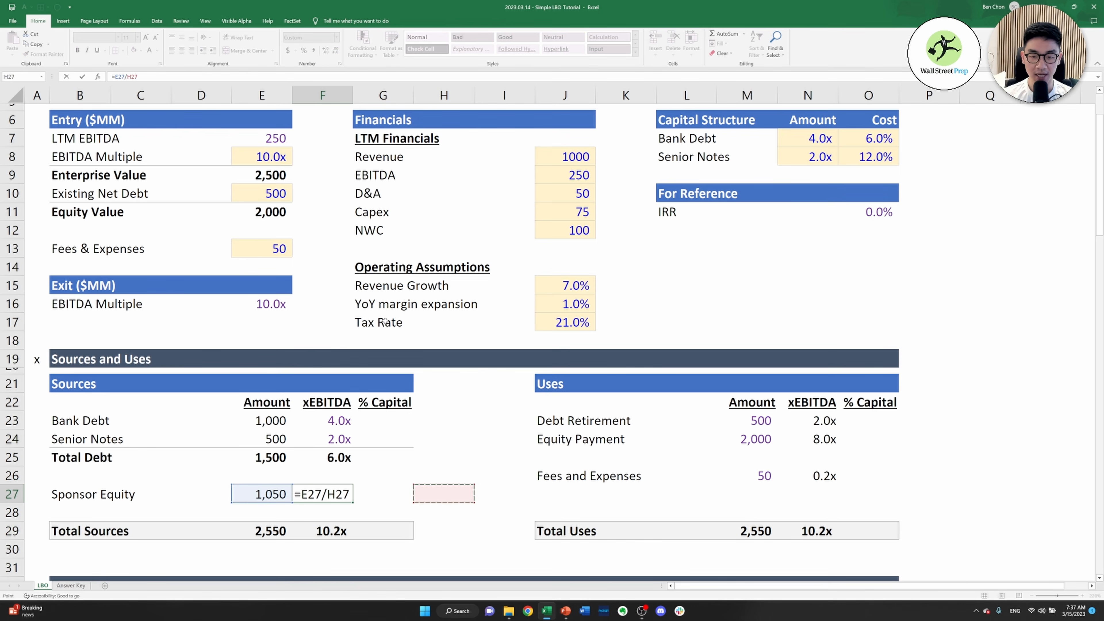
{"action": "key", "text": "Right"}
{"action": "key", "text": "Right"}
{"action": "key", "text": "Up"}
{"action": "key", "text": "Up"}
{"action": "key", "text": "Up"}
{"action": "key", "text": "Up"}
{"action": "key", "text": "Up"}
{"action": "key", "text": "Up"}
{"action": "key", "text": "Up"}
{"action": "key", "text": "Up"}
{"action": "key", "text": "Up"}
{"action": "key", "text": "Up"}
{"action": "key", "text": "Up"}
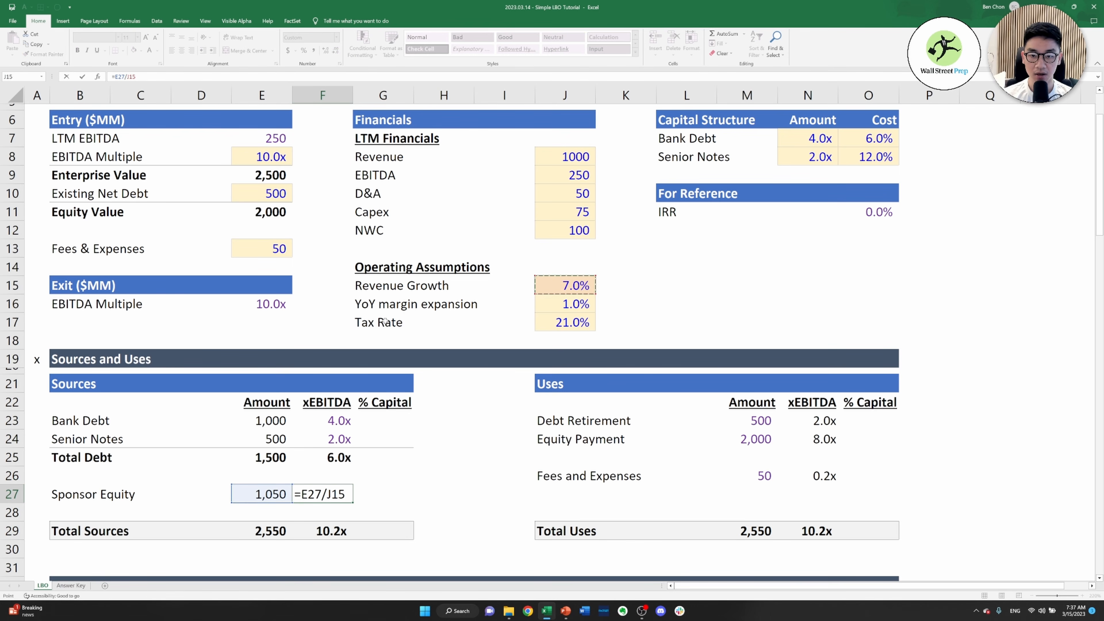
{"action": "key", "text": "Up"}
{"action": "key", "text": "Up"}
{"action": "key", "text": "Up"}
{"action": "key", "text": "Up"}
{"action": "key", "text": "Up"}
{"action": "key", "text": "Up"}
{"action": "key", "text": "Up"}
{"action": "key", "text": "Down"}
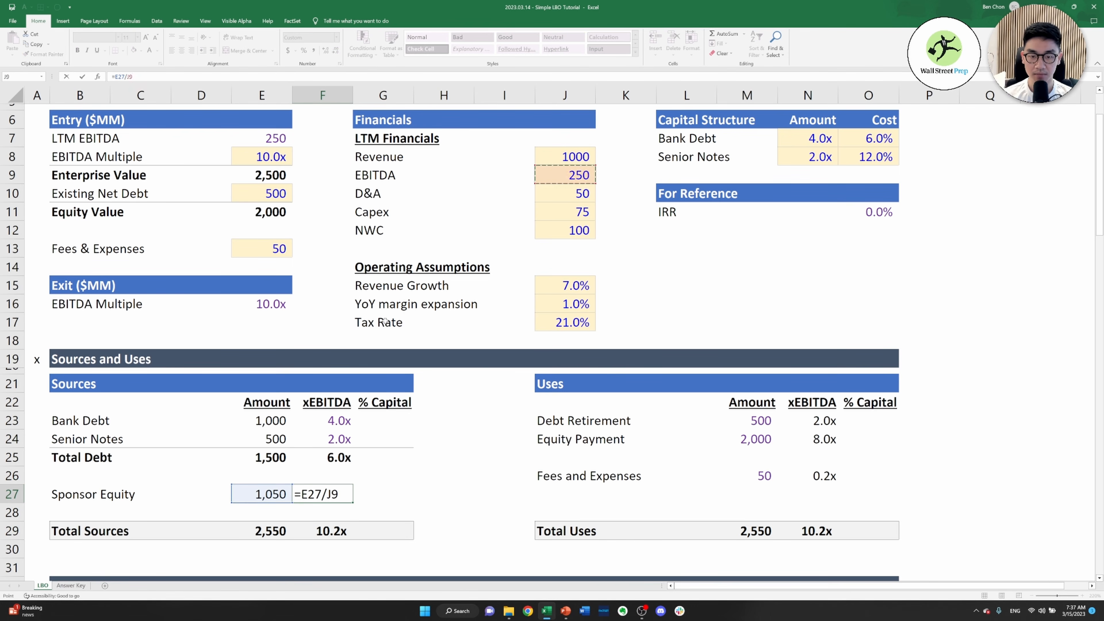
{"action": "key", "text": "ctrl+Return"}
Calculate Bank Debt's % Capital in G23 as its amount divided by Total Sources with an absolute reference, =E23/$E$29
{"action": "key", "text": "Right"}
{"action": "key", "text": "Left"}
{"action": "key", "text": "Down"}
{"action": "key", "text": "Right"}
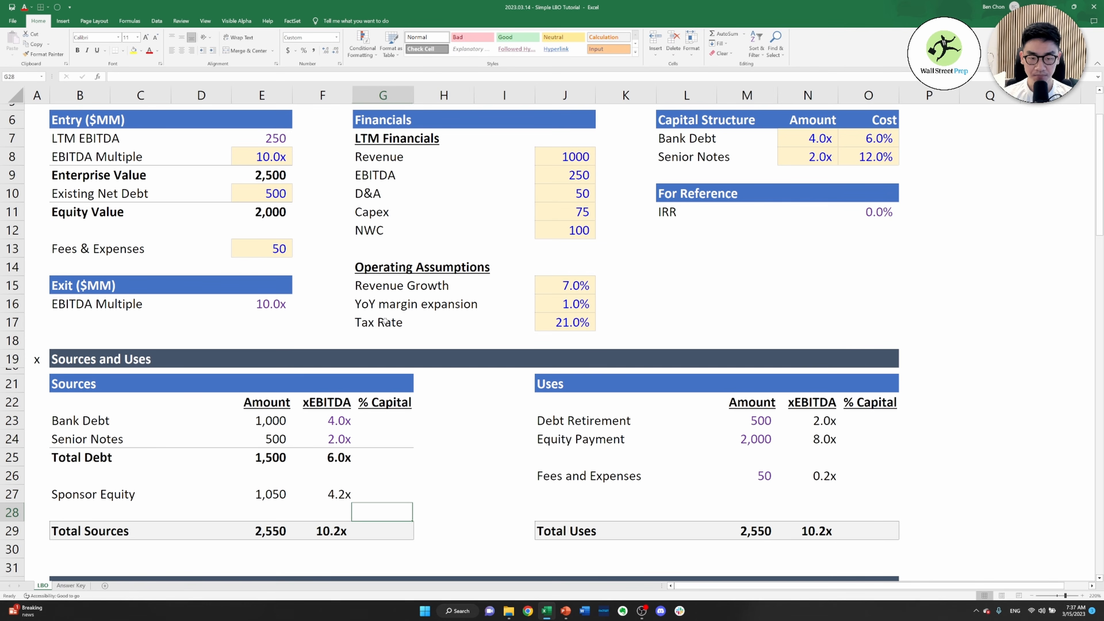
{"action": "key", "text": "Up"}
{"action": "key", "text": "Up"}
{"action": "key", "text": "Up"}
{"action": "key", "text": "Up"}
{"action": "key", "text": "Up"}
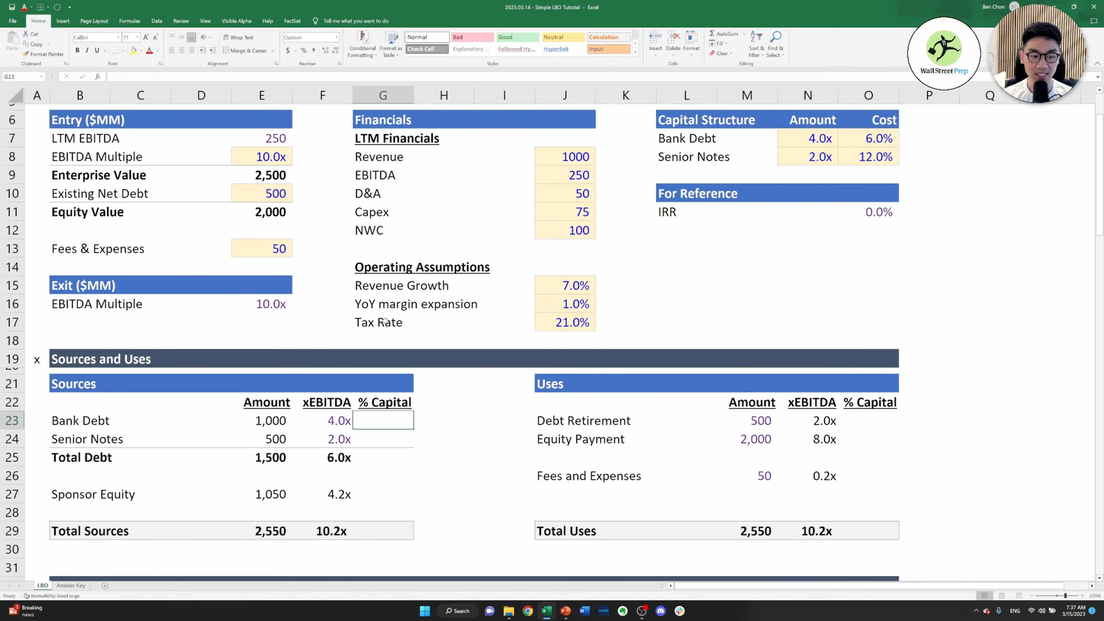
{"action": "type", "text": "="}
{"action": "key", "text": "Left"}
{"action": "key", "text": "Left"}
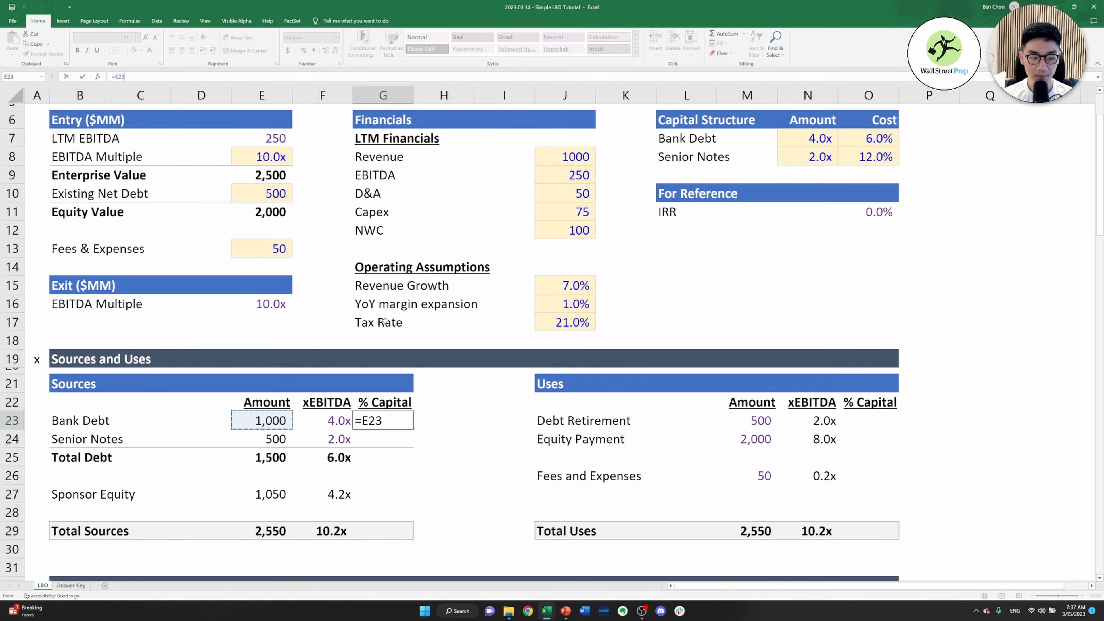
{"action": "type", "text": "/"}
{"action": "key", "text": "Down"}
{"action": "key", "text": "Down"}
{"action": "key", "text": "Down"}
{"action": "key", "text": "Down"}
{"action": "key", "text": "Down"}
{"action": "key", "text": "Down"}
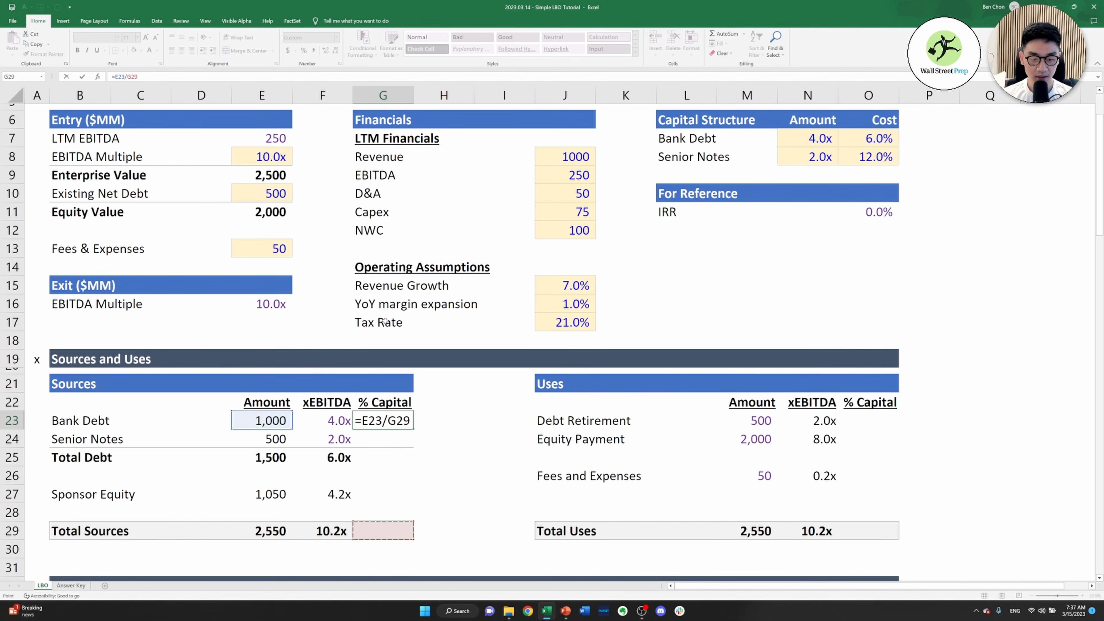
{"action": "key", "text": "Left"}
{"action": "key", "text": "Left"}
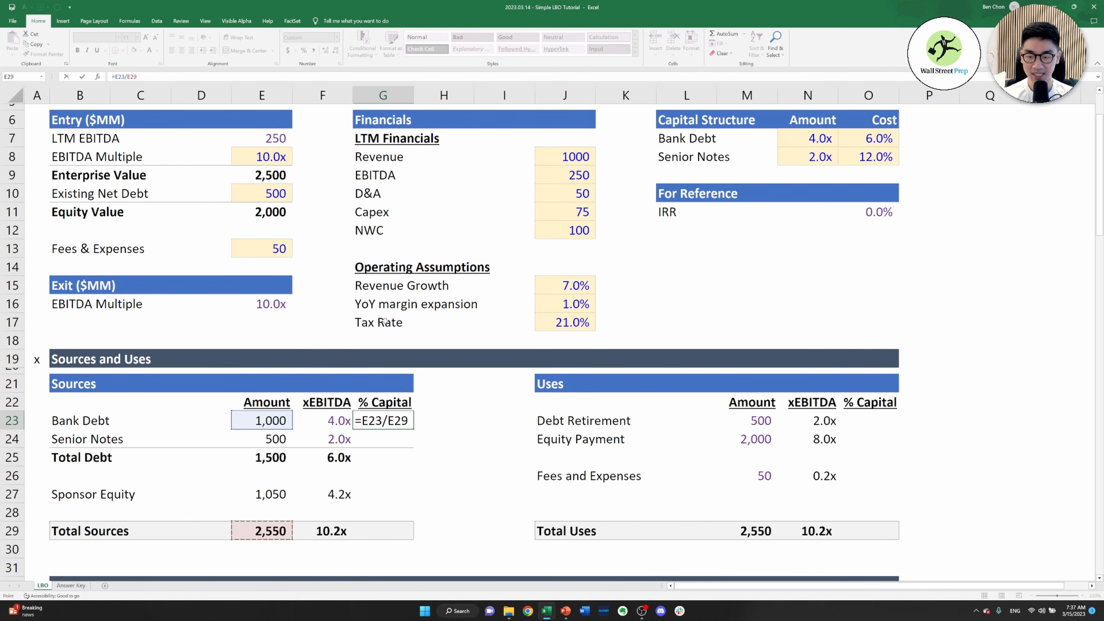
{"action": "key", "text": "F4"}
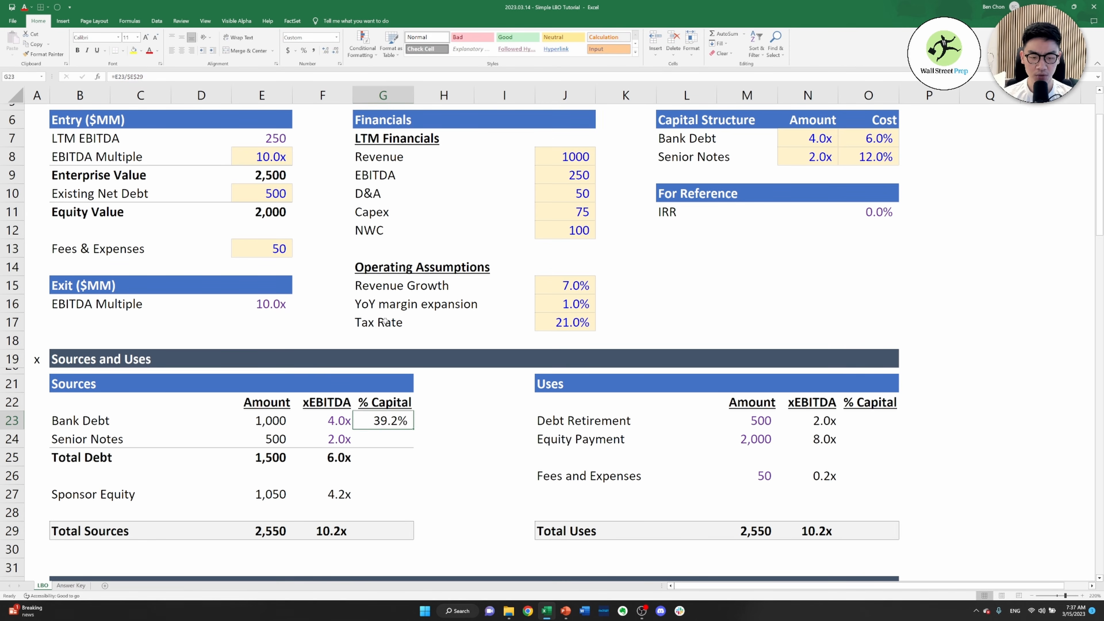
{"action": "key", "text": "Down"}
{"action": "key", "text": "Up"}
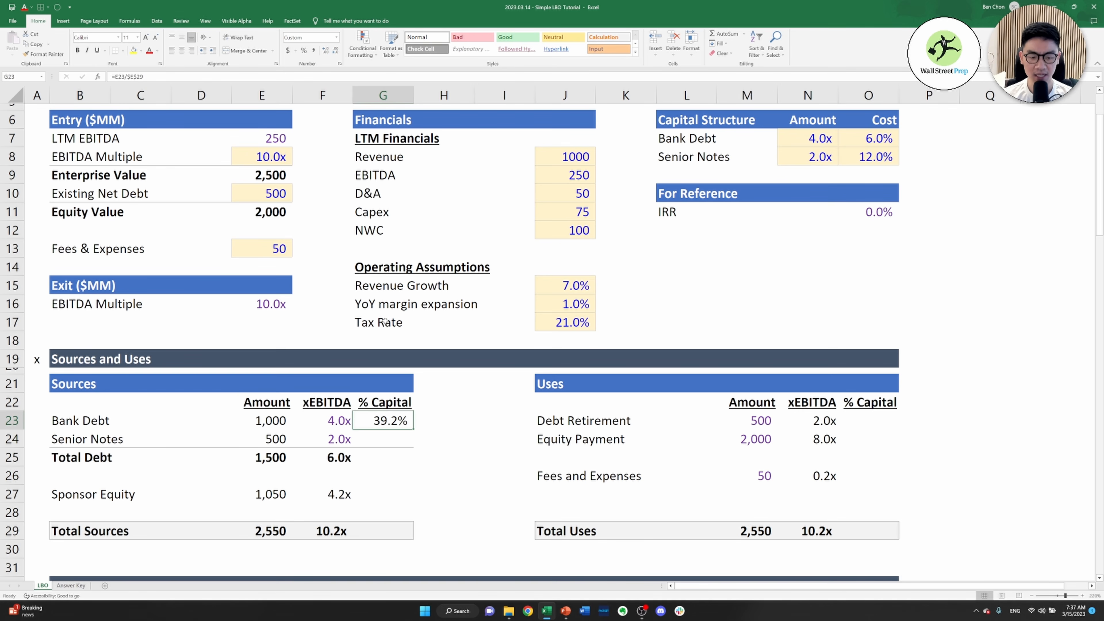
Copy the Bank Debt % Capital formula to Senior Notes and Total Debt in G24:G25, pasting formulas only
{"action": "key", "text": "shift+Down"}
{"action": "key", "text": "shift+Down"}
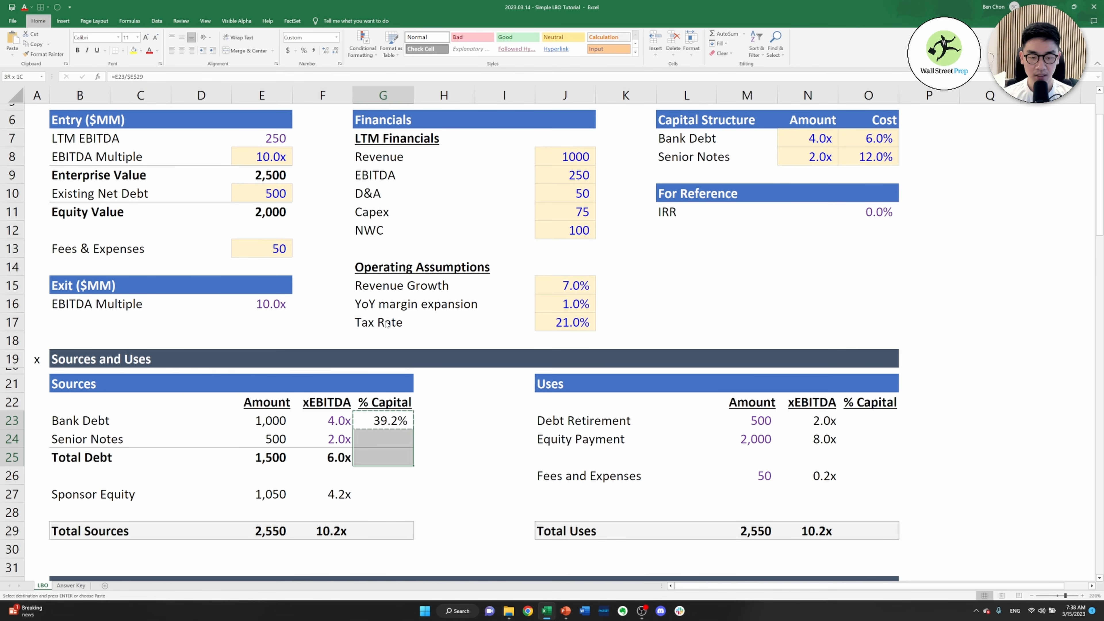
{"action": "key", "text": "ctrl+alt+v"}
{"action": "key", "text": "f"}
{"action": "key", "text": "Return"}
Copy the Total Debt % Capital formula from G25 to Sponsor Equity in G27, pasting formulas only
{"action": "key", "text": "Down"}
{"action": "key", "text": "Down"}
{"action": "key", "text": "ctrl+c"}
{"action": "key", "text": "Down"}
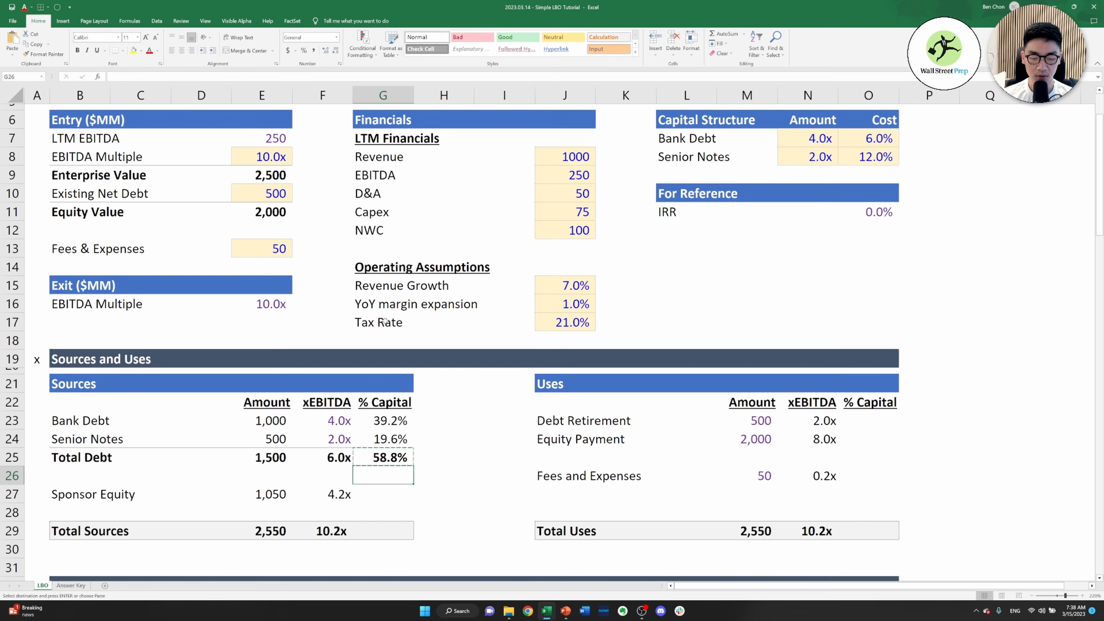
{"action": "key", "text": "Down"}
{"action": "key", "text": "Down"}
{"action": "key", "text": "Up"}
{"action": "key", "text": "ctrl+alt+v"}
{"action": "key", "text": "f"}
{"action": "key", "text": "Return"}
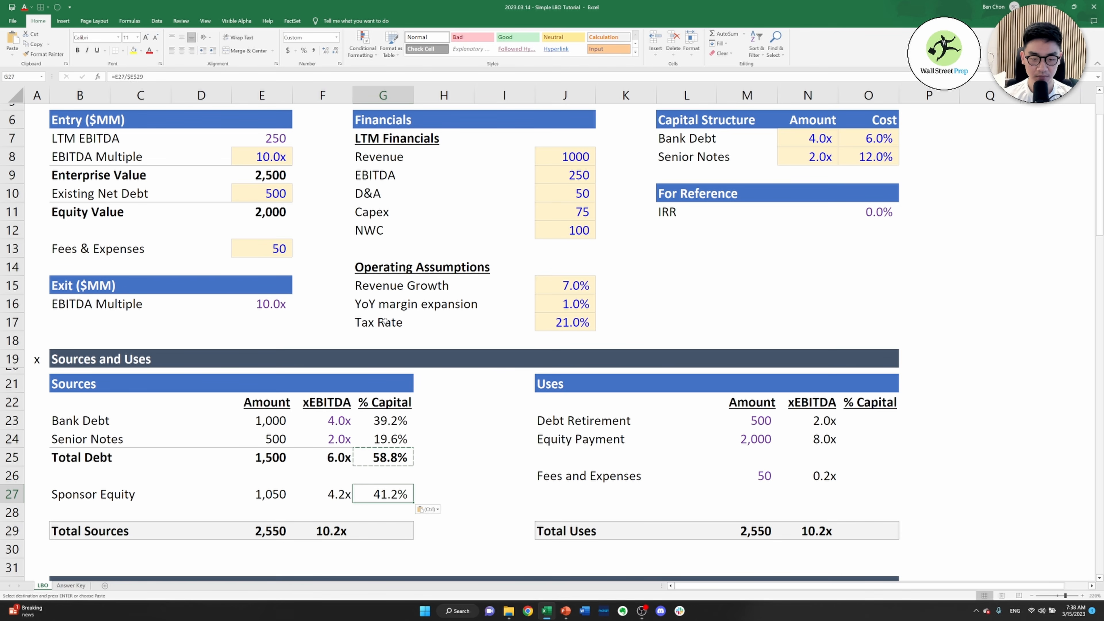
Paste the copied % Capital formula into Total Sources in G29, formulas only, and clear the copy selection
{"action": "key", "text": "Down"}
{"action": "key", "text": "Down"}
{"action": "key", "text": "ctrl+alt+v"}
{"action": "key", "text": "f"}
{"action": "key", "text": "Return"}
{"action": "key", "text": "Escape"}
Review the % Capital figures of the Sources table in column G, from Bank Debt to Total Sources
{"action": "key", "text": "Right"}
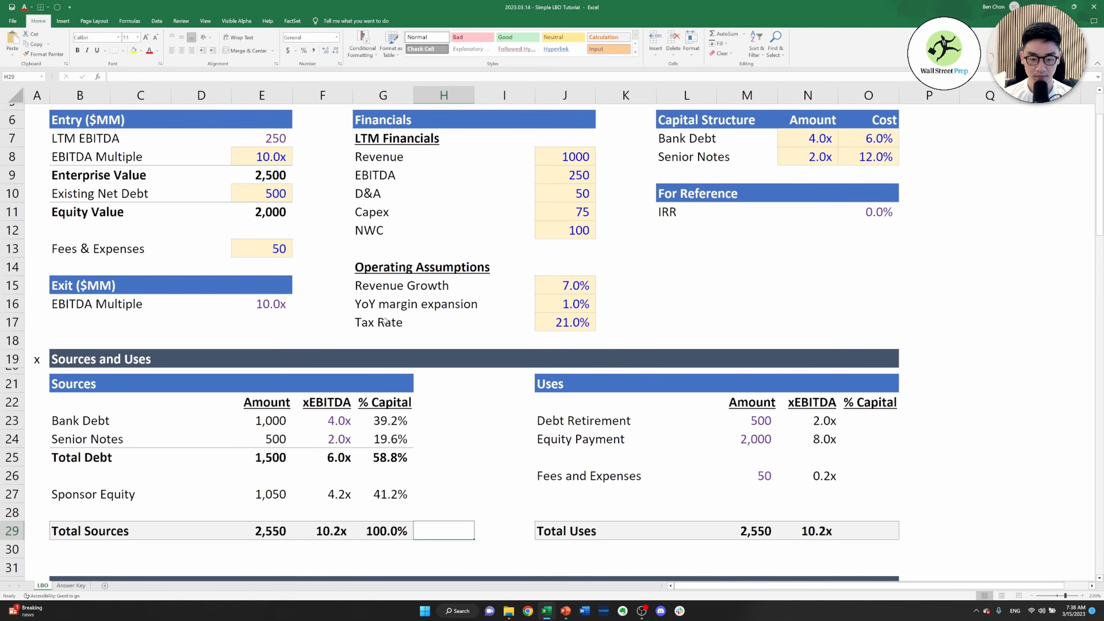
{"action": "key", "text": "Right"}
{"action": "key", "text": "Right"}
{"action": "key", "text": "Left"}
{"action": "key", "text": "Left"}
{"action": "key", "text": "Left"}
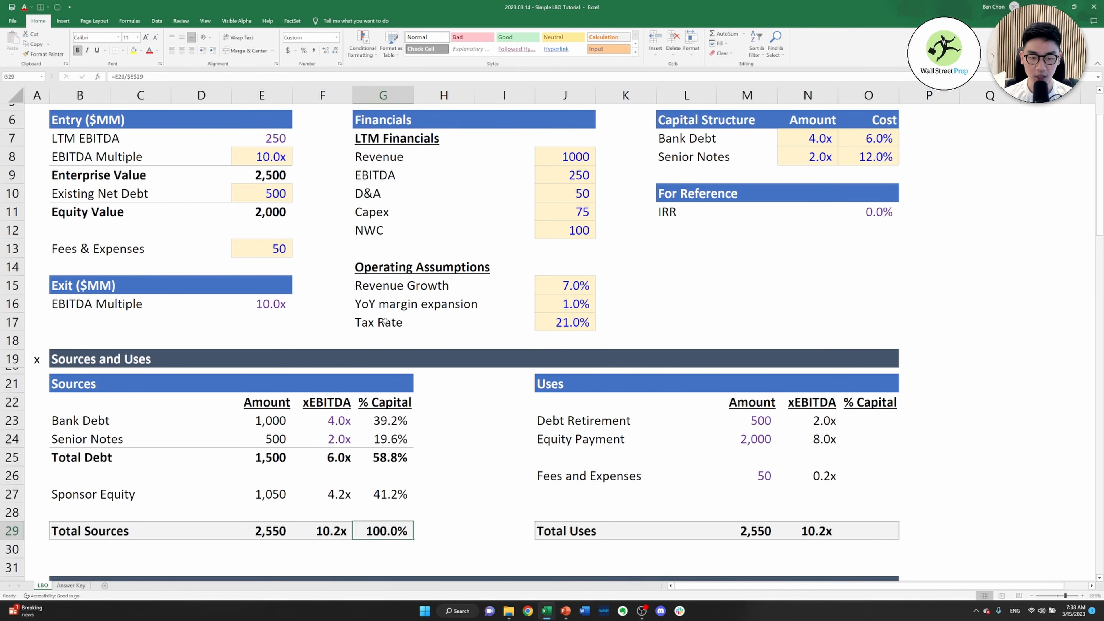
{"action": "key", "text": "Up"}
{"action": "key", "text": "Up"}
{"action": "key", "text": "Up"}
{"action": "key", "text": "Up"}
{"action": "key", "text": "Up"}
{"action": "key", "text": "Up"}
{"action": "key", "text": "shift+Down"}
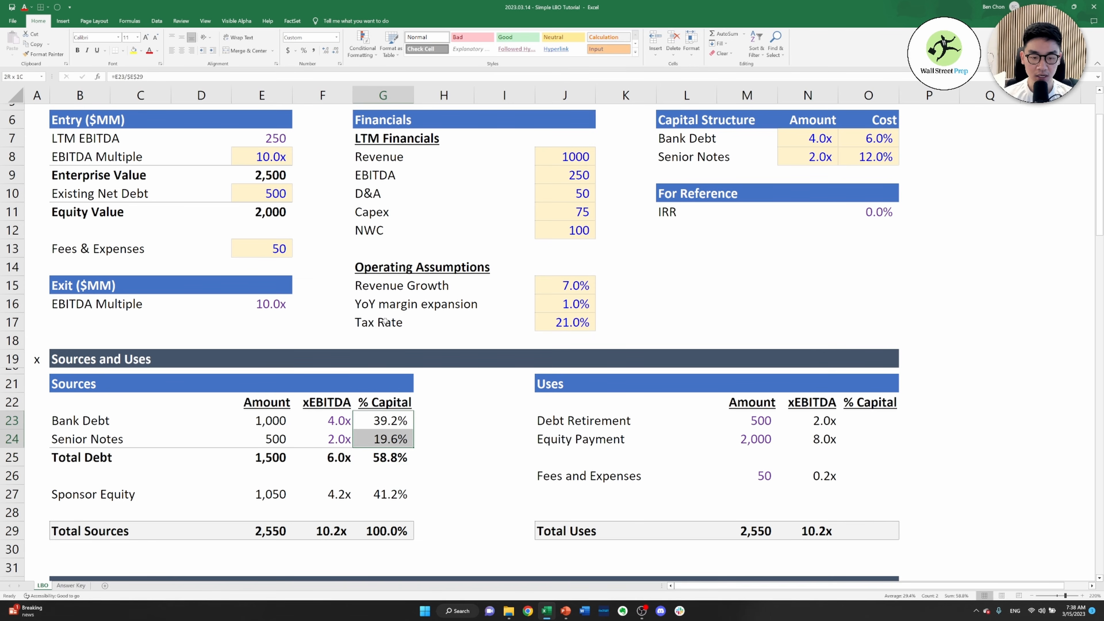
{"action": "key", "text": "shift+Down"}
{"action": "key", "text": "shift+Down"}
{"action": "key", "text": "shift+Down"}
{"action": "key", "text": "shift+Up"}
{"action": "key", "text": "shift+Up"}
{"action": "key", "text": "shift+Up"}
{"action": "key", "text": "shift+Up"}
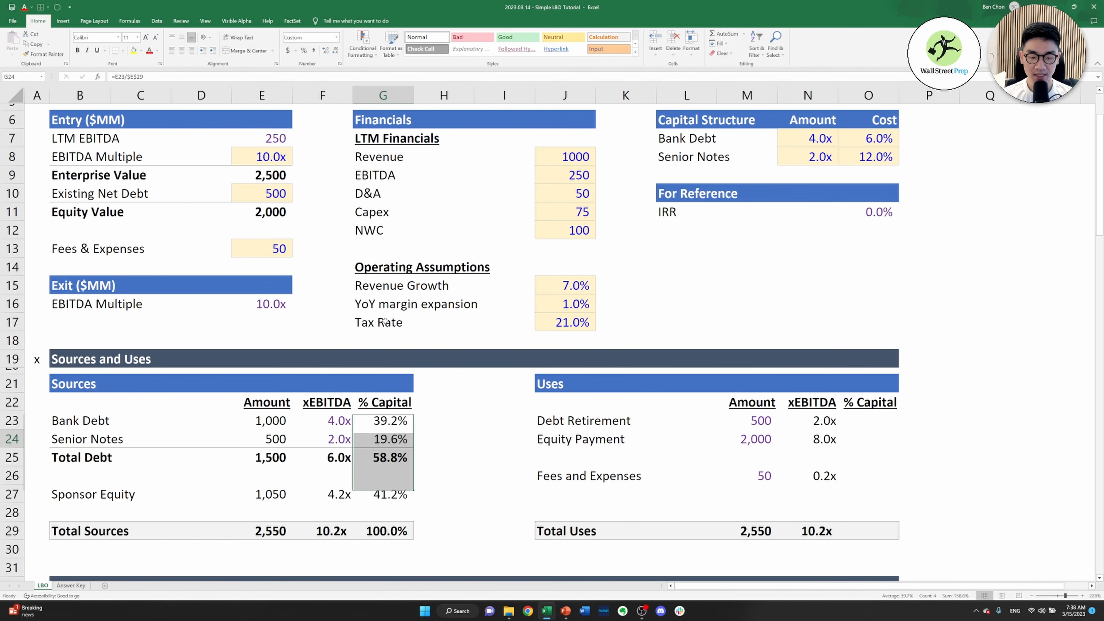
Calculate Debt Retirement's % Capital in O23 as its amount divided by Total Uses with an absolute reference, =M23/$M$29
{"action": "key", "text": "Right"}
{"action": "key", "text": "Right"}
{"action": "key", "text": "Right"}
{"action": "key", "text": "Right"}
{"action": "key", "text": "Right"}
{"action": "key", "text": "Right"}
{"action": "key", "text": "Right"}
{"action": "key", "text": "Right"}
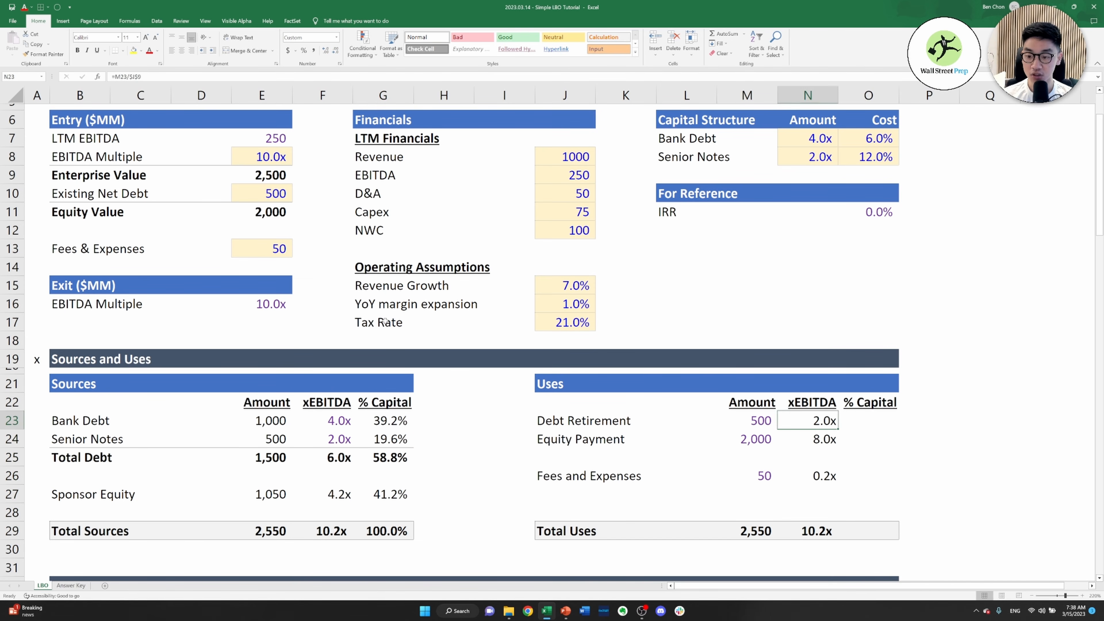
{"action": "type", "text": "="}
{"action": "key", "text": "Left"}
{"action": "key", "text": "Left"}
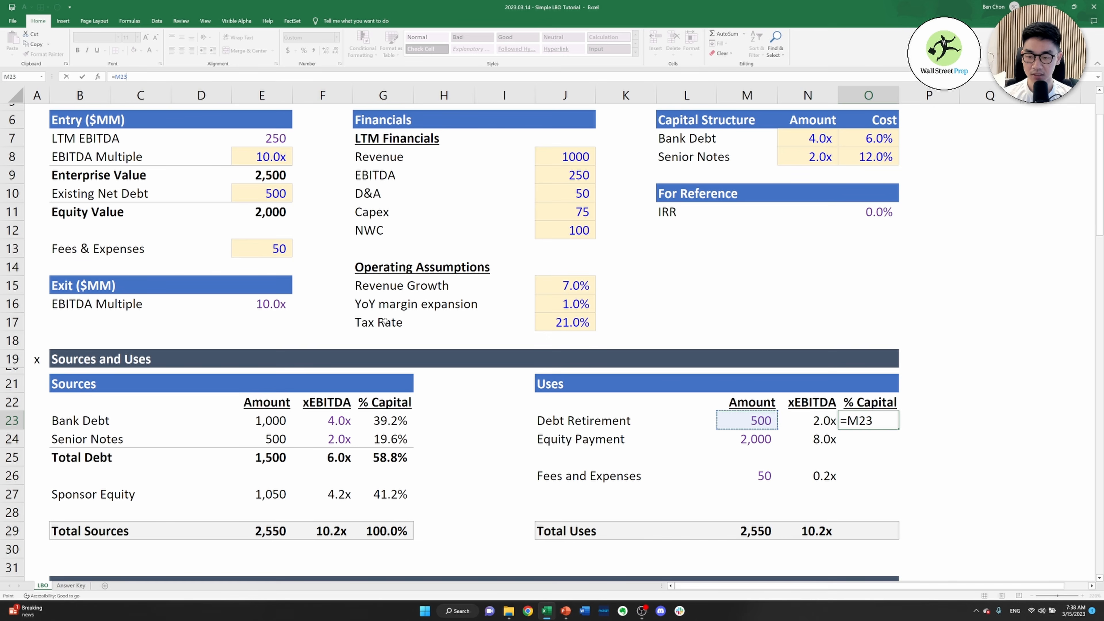
{"action": "type", "text": "/"}
{"action": "key", "text": "Down"}
{"action": "key", "text": "Down"}
{"action": "key", "text": "Down"}
{"action": "key", "text": "Down"}
{"action": "key", "text": "Down"}
{"action": "key", "text": "Down"}
{"action": "key", "text": "Left"}
{"action": "key", "text": "Left"}
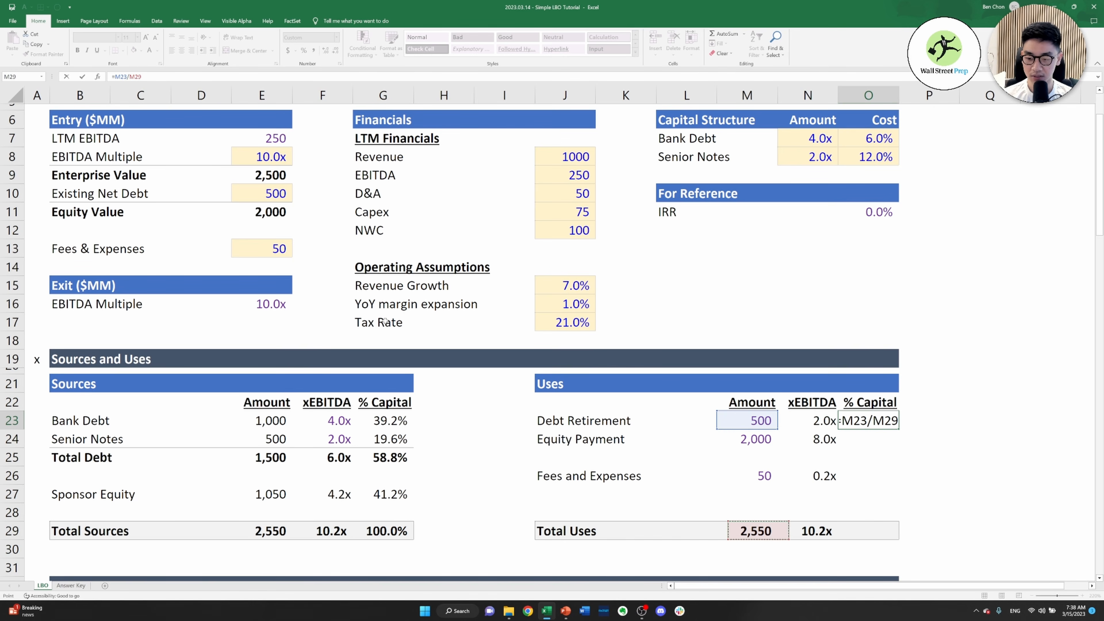
{"action": "key", "text": "F4"}
{"action": "key", "text": "ctrl+Return"}
Copy the Debt Retirement % Capital formula to Equity Payment in O24, Fees and Expenses in O26, and Total Uses in O29
{"action": "key", "text": "ctrl+c"}
{"action": "key", "text": "Down"}
{"action": "key", "text": "ctrl+v"}
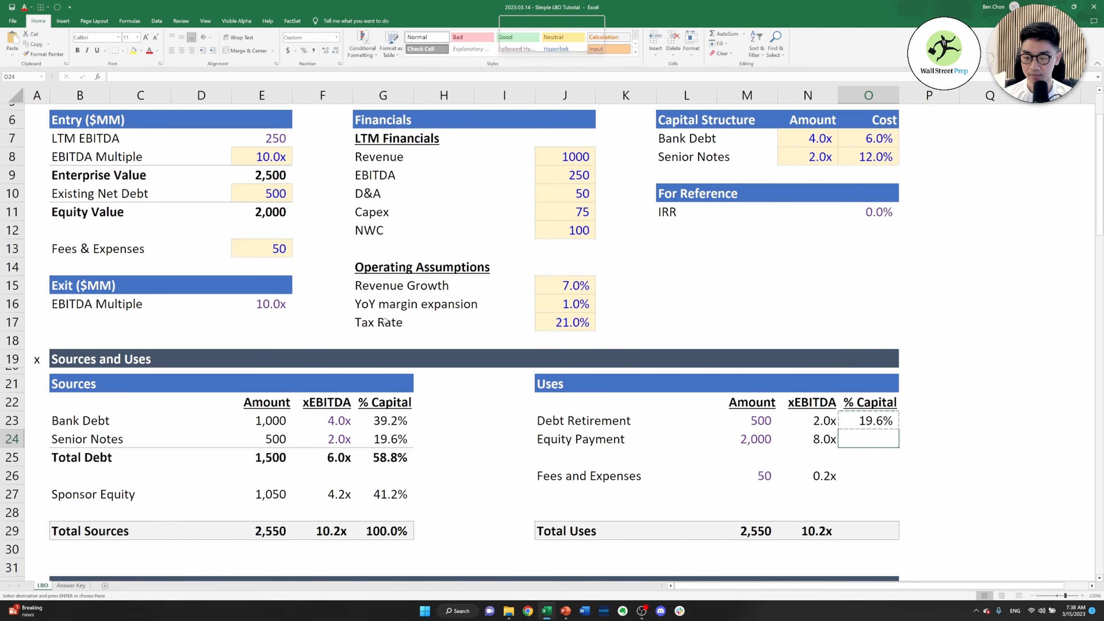
{"action": "key", "text": "Down"}
{"action": "key", "text": "Down"}
{"action": "key", "text": "ctrl+v"}
{"action": "key", "text": "Down"}
{"action": "key", "text": "Down"}
{"action": "key", "text": "Down"}
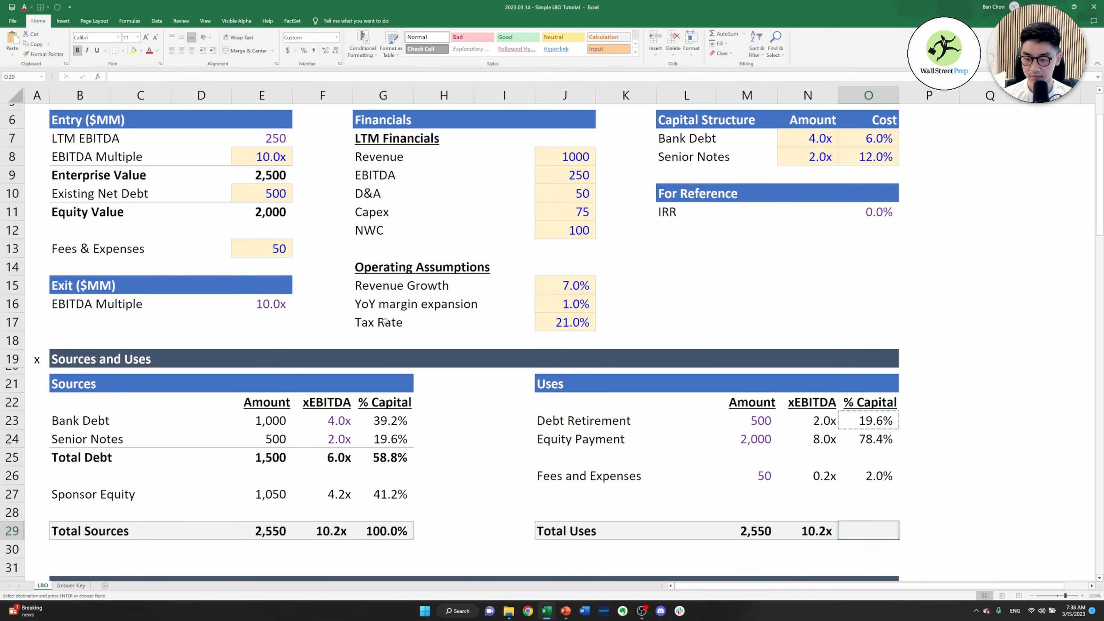
{"action": "key", "text": "Escape"}
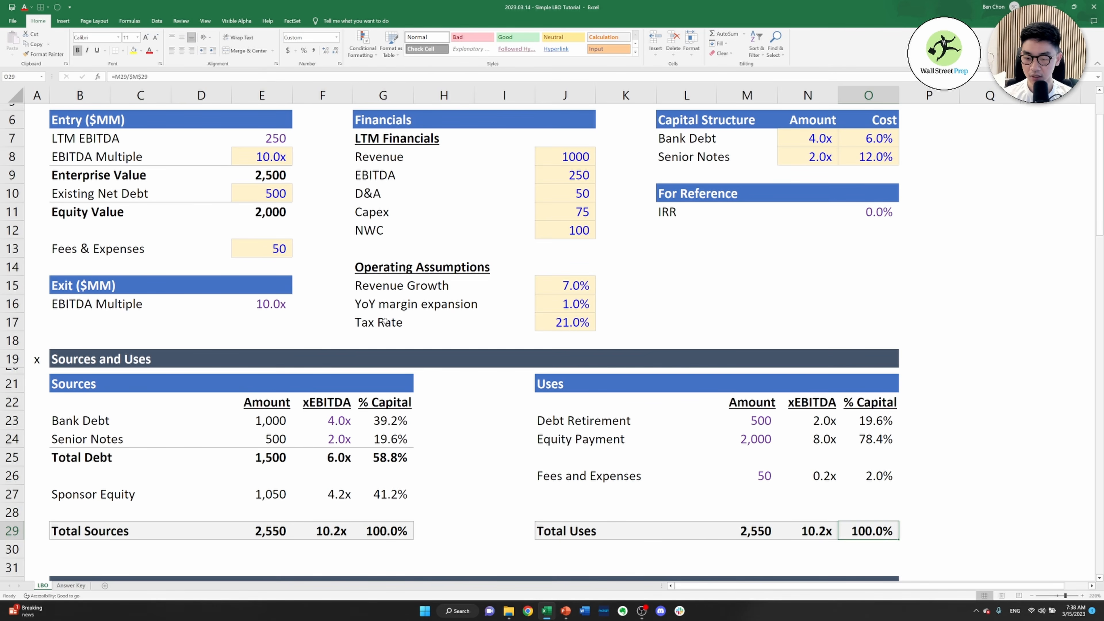
{"action": "key", "text": "Left"}
{"action": "key", "text": "Left"}
{"action": "key", "text": "Left"}
{"action": "key", "text": "Left"}
{"action": "key", "text": "Left"}
{"action": "key", "text": "Left"}
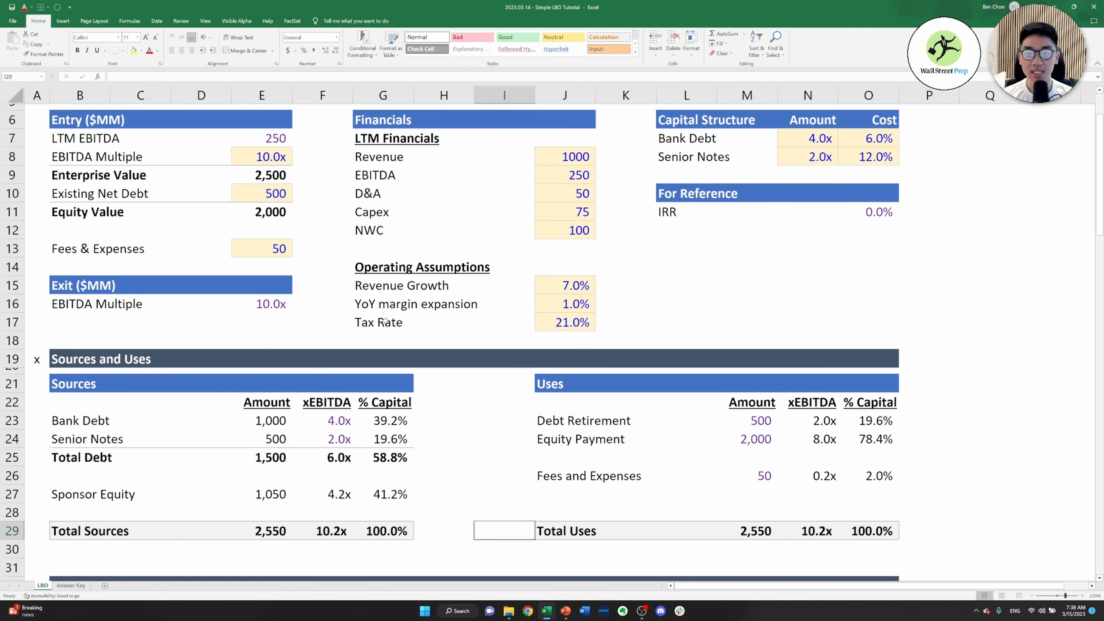
{"action": "key", "text": "Left"}
{"action": "key", "text": "Left"}
{"action": "key", "text": "Left"}
{"action": "key", "text": "Left"}
{"action": "key", "text": "Left"}
{"action": "key", "text": "Left"}
{"action": "key", "text": "Left"}
{"action": "key", "text": "Left"}
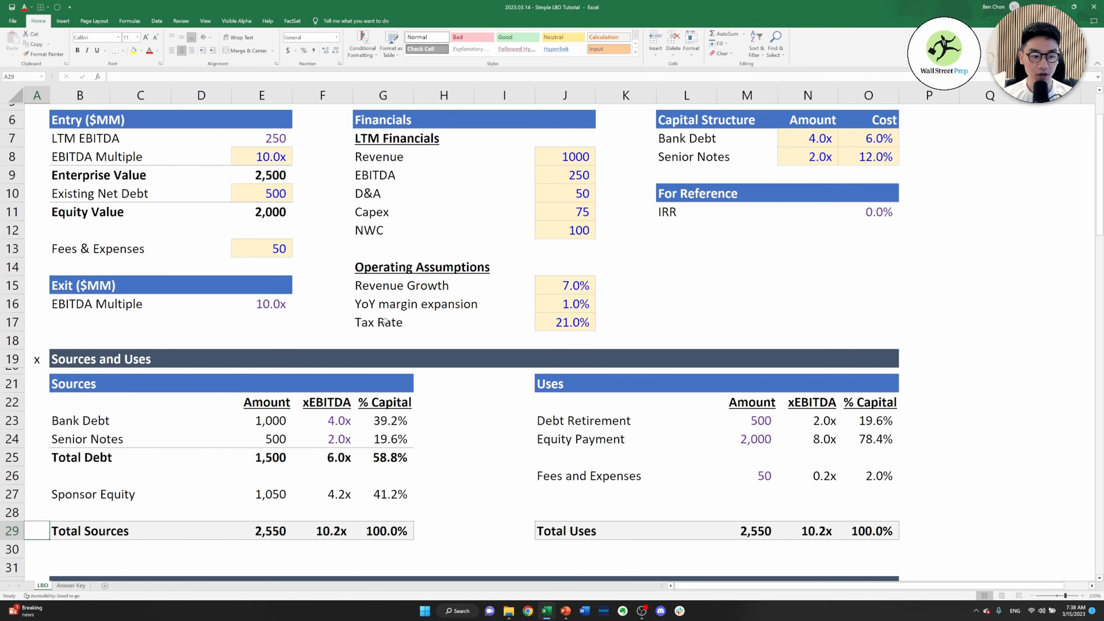
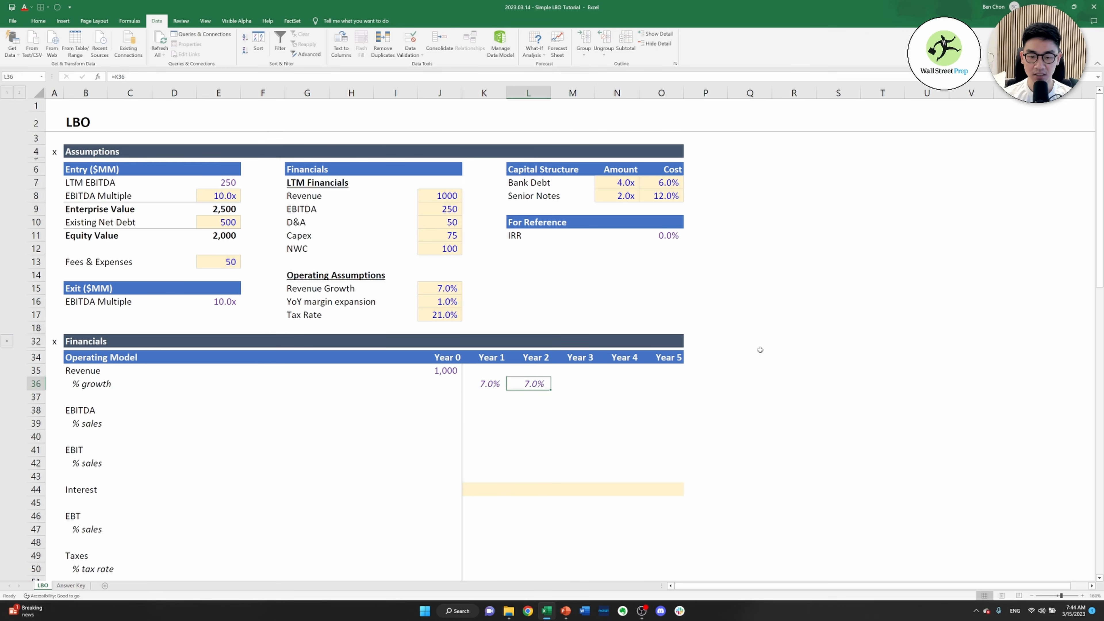
Copy the Year 2 revenue growth formula in L36 across to Years 3 to 5
{"action": "key", "text": "ctrl+c"}
{"action": "key", "text": "shift+Right"}
{"action": "key", "text": "shift+Right"}
{"action": "key", "text": "shift+Right"}
{"action": "key", "text": "ctrl+v"}
{"action": "key", "text": "Escape"}
Calculate Year 1 revenue in K35 as prior-year revenue grown by the growth rate, =J35*(1+K36)
{"action": "key", "text": "Up"}
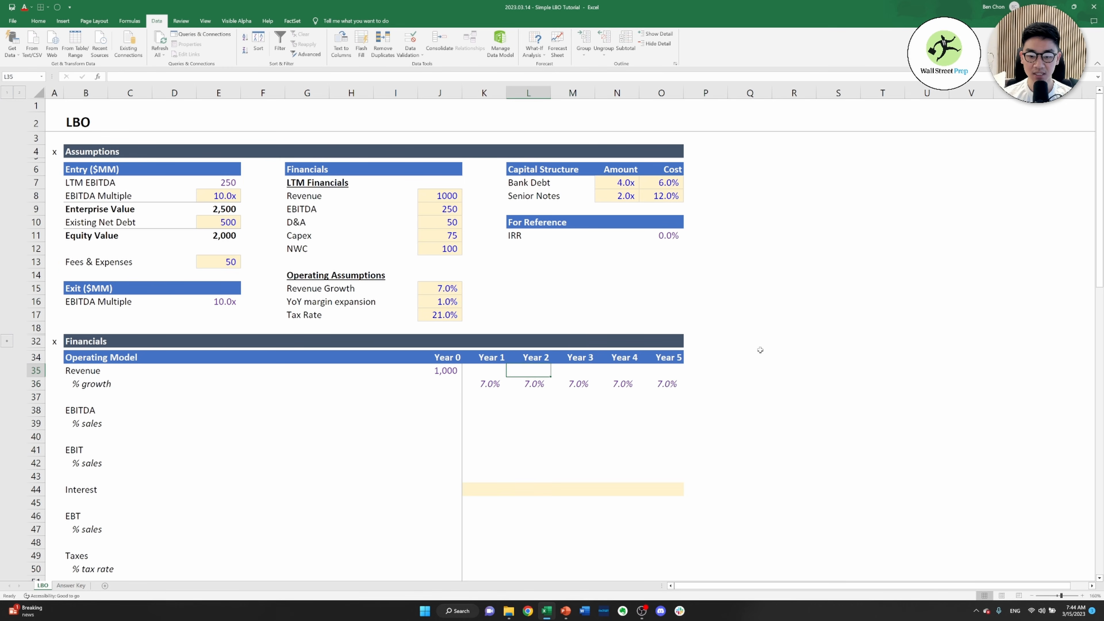
{"action": "key", "text": "Left"}
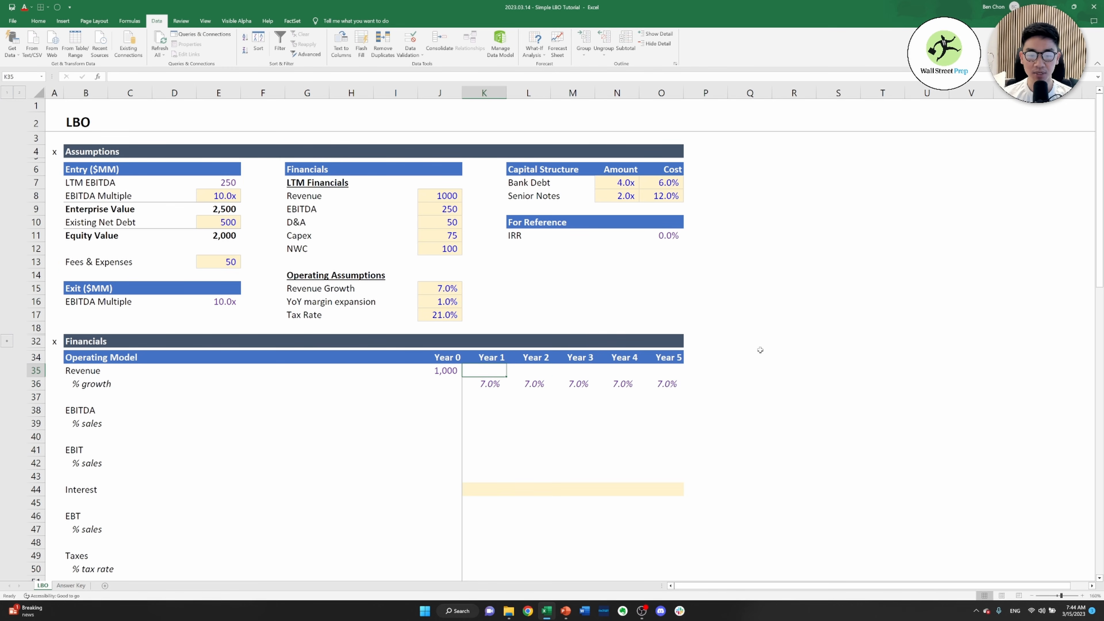
{"action": "type", "text": "="}
{"action": "key", "text": "Left"}
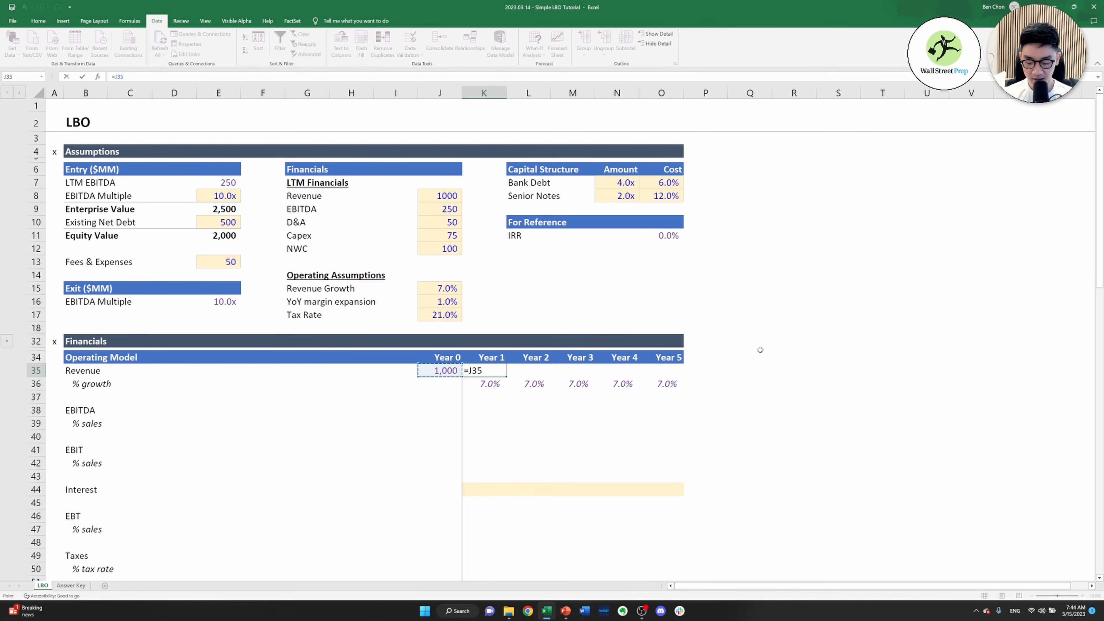
{"action": "key", "text": "Down"}
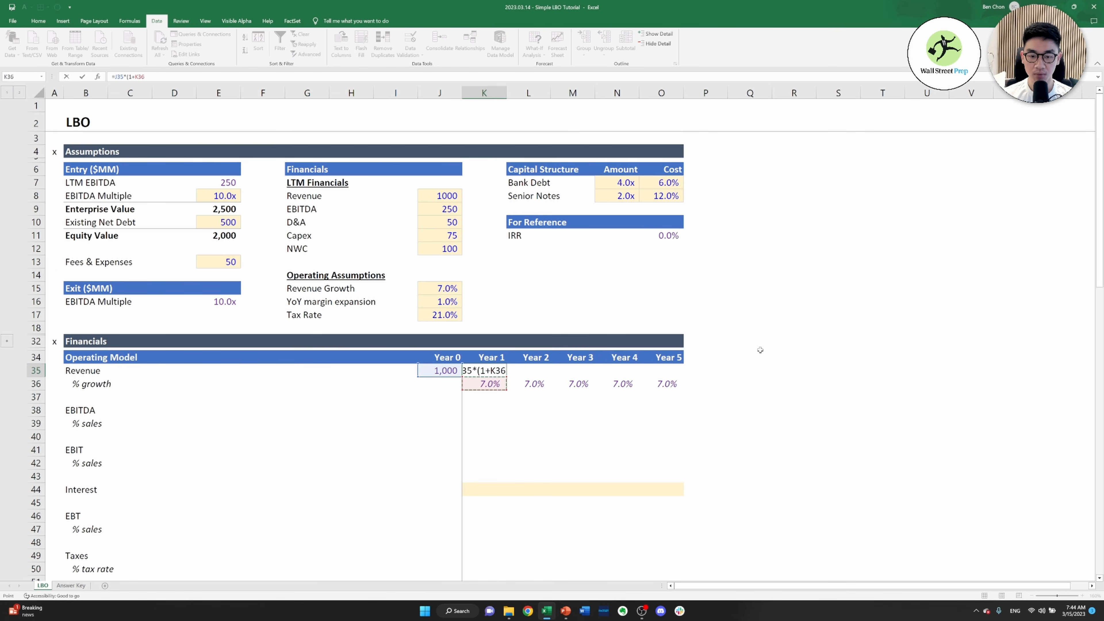
{"action": "key", "text": "ctrl+Return"}
Copy the Year 1 revenue formula across to Years 2 to 5 in row 35
{"action": "key", "text": "ctrl+c"}
{"action": "key", "text": "shift+Right"}
{"action": "key", "text": "shift+Right"}
{"action": "key", "text": "shift+Right"}
{"action": "key", "text": "shift+Right"}
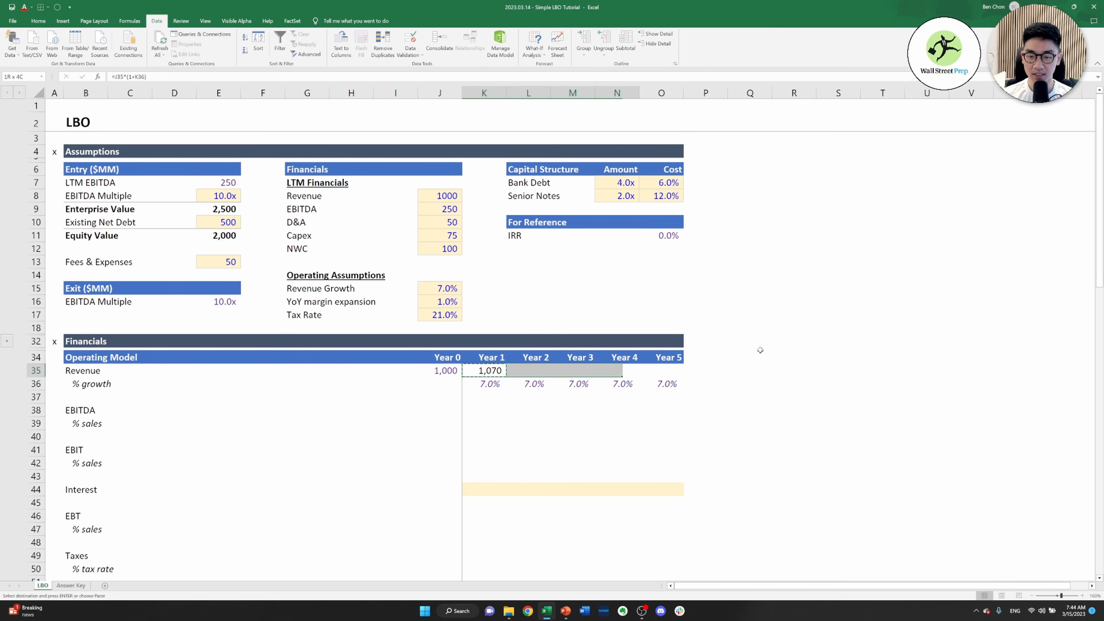
{"action": "key", "text": "ctrl+v"}
{"action": "key", "text": "Escape"}
Link Year 0 EBITDA in J38 to the LTM EBITDA assumption, =J9
{"action": "key", "text": "Down"}
{"action": "key", "text": "Down"}
{"action": "key", "text": "Down"}
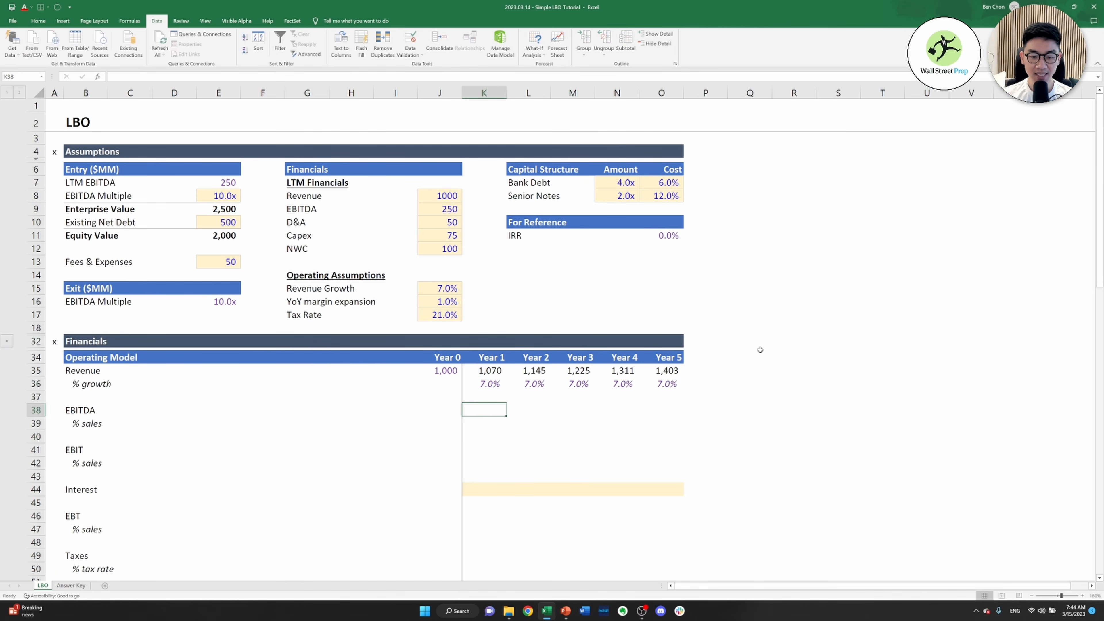
{"action": "key", "text": "Left"}
{"action": "type", "text": "="}
{"action": "key", "text": "Up"}
{"action": "key", "text": "Up"}
{"action": "key", "text": "Up"}
{"action": "key", "text": "Up"}
{"action": "key", "text": "Up"}
{"action": "key", "text": "Up"}
{"action": "key", "text": "Up"}
{"action": "key", "text": "Up"}
{"action": "key", "text": "Up"}
{"action": "key", "text": "Up"}
{"action": "key", "text": "Up"}
{"action": "key", "text": "Up"}
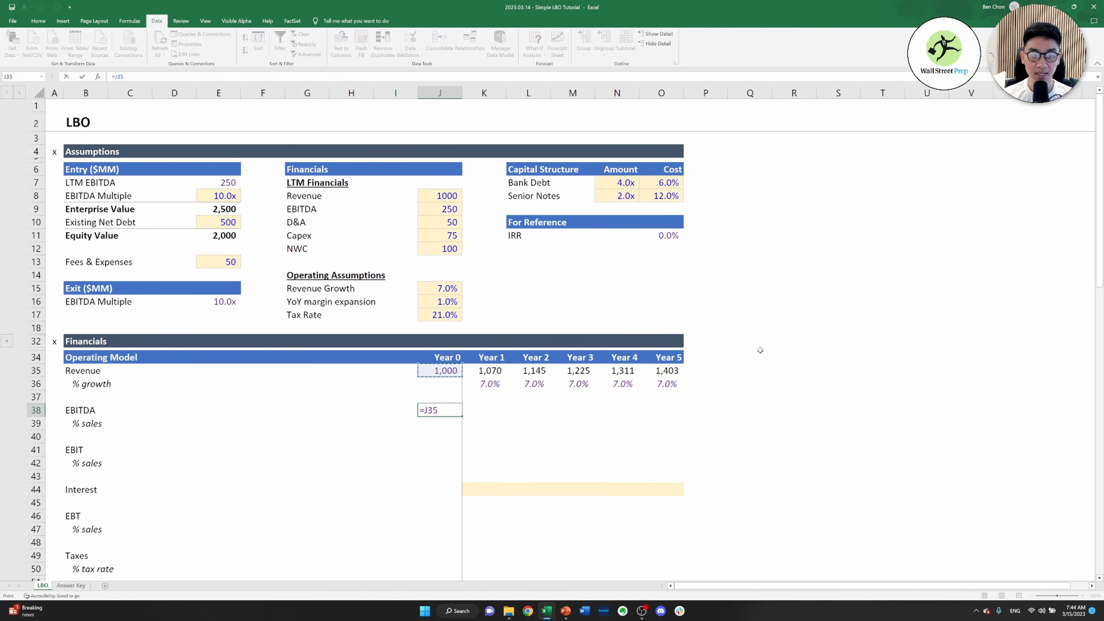
{"action": "key", "text": "Up"}
{"action": "key", "text": "Up"}
{"action": "key", "text": "Up"}
{"action": "key", "text": "Up"}
{"action": "key", "text": "Down"}
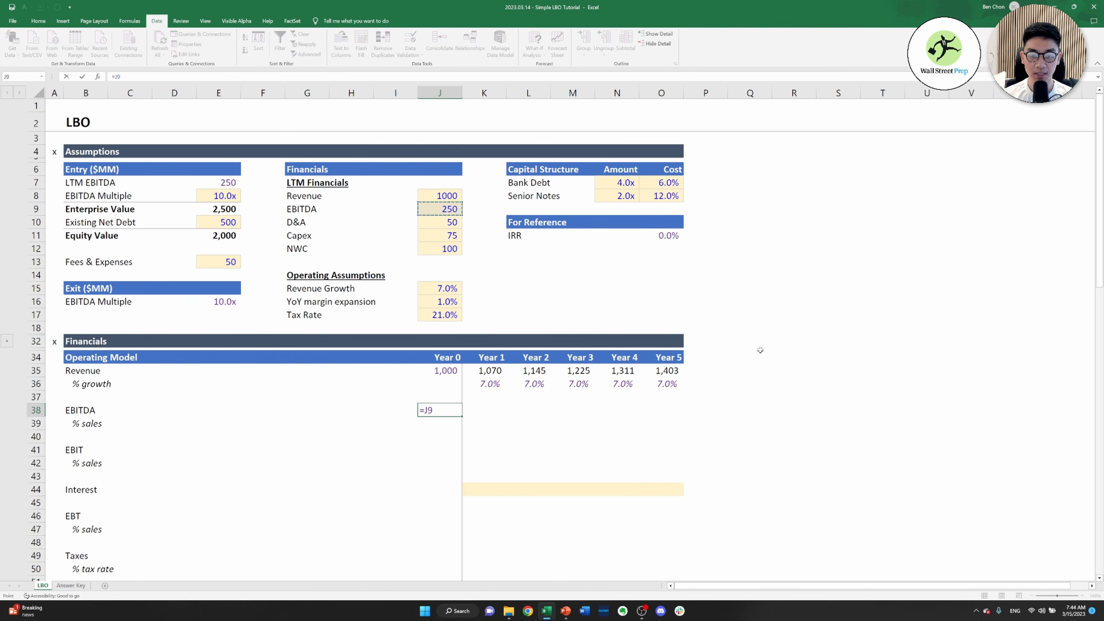
{"action": "key", "text": "ctrl+Return"}
Calculate the Year 0 EBITDA % sales in J39 as EBITDA divided by revenue, =J38/J35
{"action": "key", "text": "Down"}
{"action": "type", "text": "="}
{"action": "key", "text": "Up"}
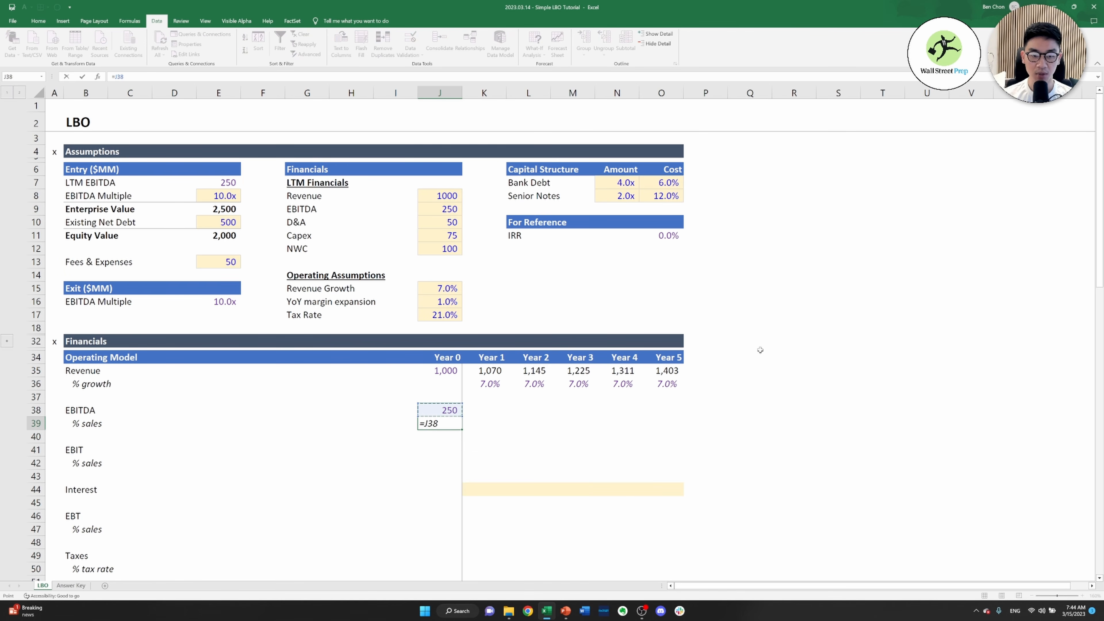
{"action": "type", "text": "/"}
{"action": "key", "text": "Up"}
{"action": "key", "text": "Up"}
{"action": "key", "text": "Up"}
{"action": "key", "text": "Up"}
{"action": "key", "text": "ctrl+Return"}
Check the YoY margin expansion assumption in J16 and return to the EBITDA rows
{"action": "key", "text": "Up"}
{"action": "key", "text": "Up"}
{"action": "key", "text": "Up"}
{"action": "key", "text": "Up"}
{"action": "key", "text": "Up"}
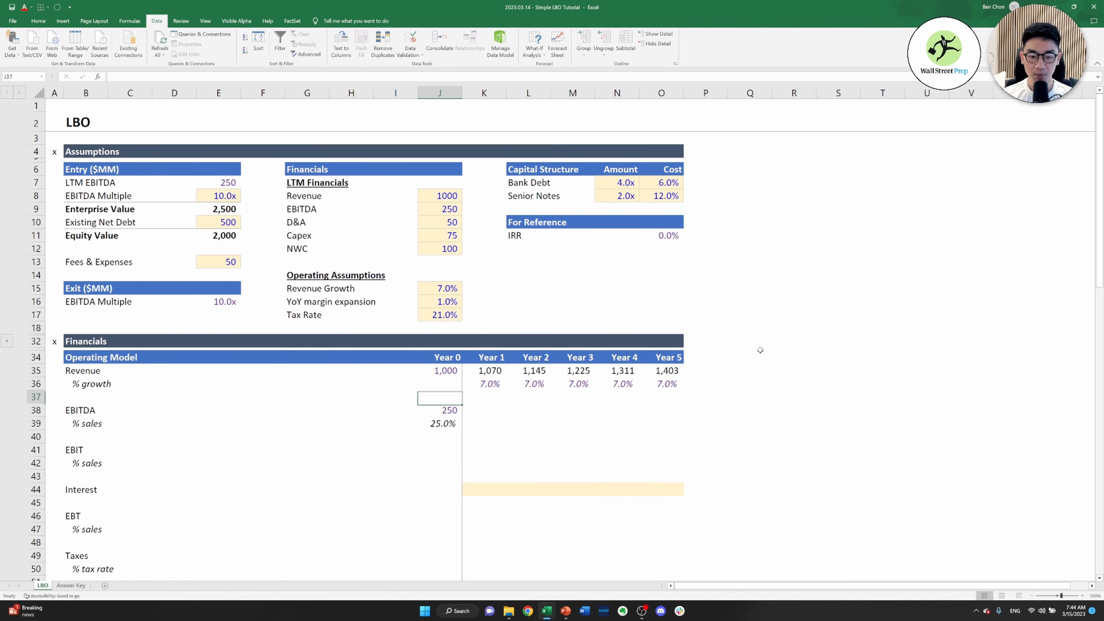
{"action": "key", "text": "Up"}
{"action": "key", "text": "Up"}
{"action": "key", "text": "Up"}
{"action": "key", "text": "Up"}
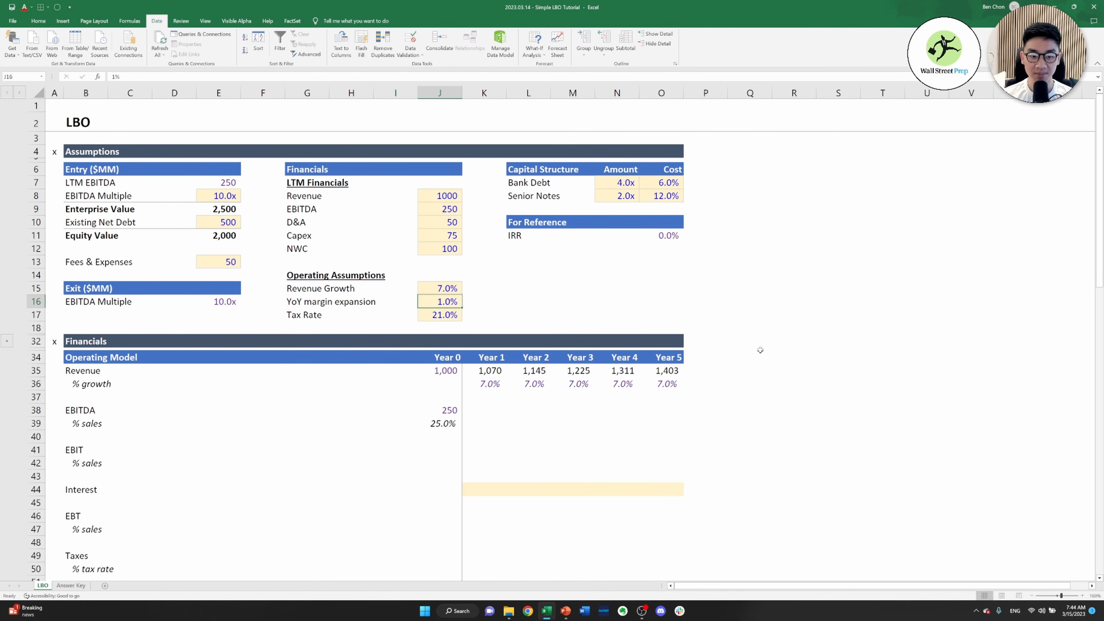
{"action": "key", "text": "Down"}
{"action": "key", "text": "Down"}
{"action": "key", "text": "Down"}
{"action": "key", "text": "Down"}
{"action": "key", "text": "Down"}
{"action": "key", "text": "Down"}
{"action": "key", "text": "Down"}
{"action": "key", "text": "Down"}
{"action": "key", "text": "Down"}
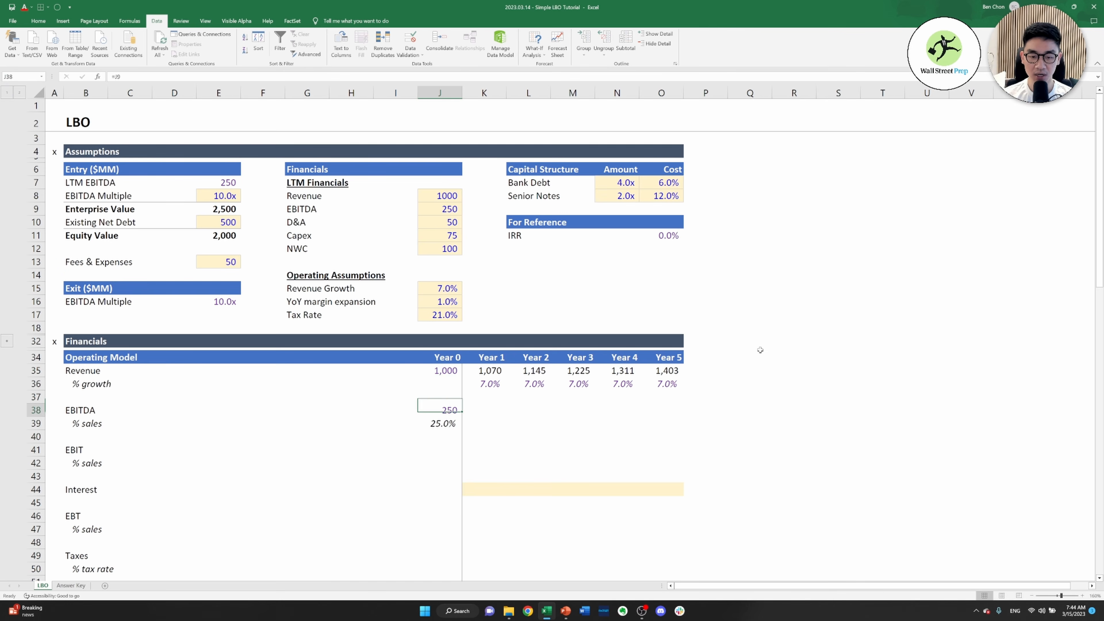
Calculate the Year 1 EBITDA % sales in K39 as the prior-year margin plus the fixed YoY margin expansion, =J39+$J$16
{"action": "key", "text": "Right"}
{"action": "type", "text": "="}
{"action": "key", "text": "Left"}
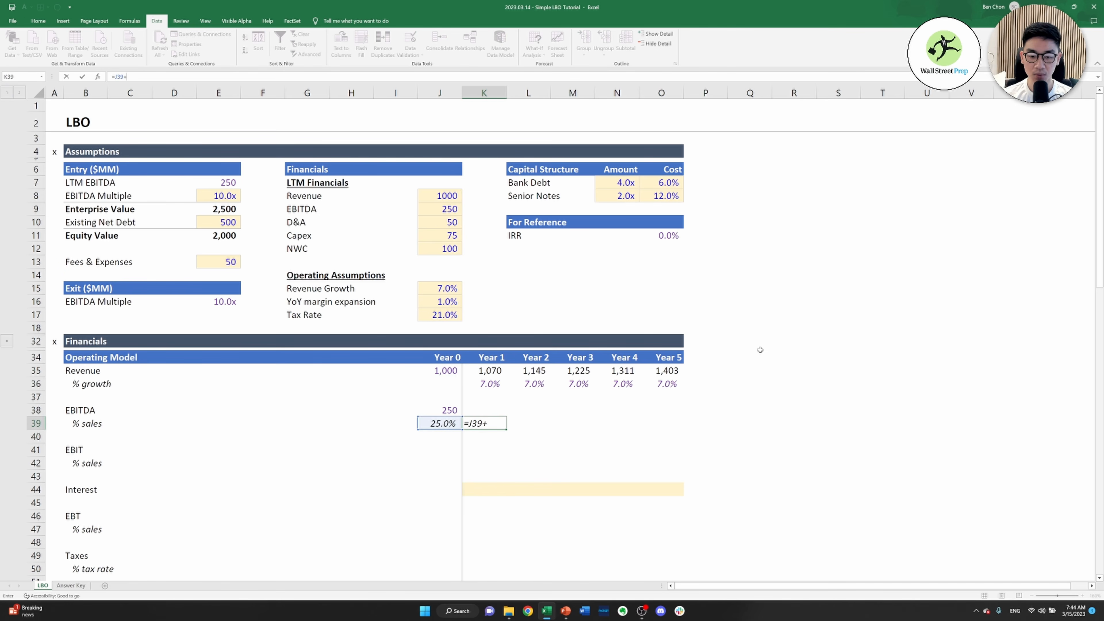
{"action": "type", "text": "+"}
{"action": "key", "text": "Up"}
{"action": "key", "text": "Up"}
{"action": "key", "text": "Up"}
{"action": "key", "text": "Up"}
{"action": "key", "text": "Up"}
{"action": "key", "text": "Up"}
{"action": "key", "text": "Up"}
{"action": "key", "text": "Up"}
{"action": "key", "text": "Up"}
{"action": "key", "text": "Up"}
{"action": "key", "text": "Left"}
{"action": "key", "text": "Down"}
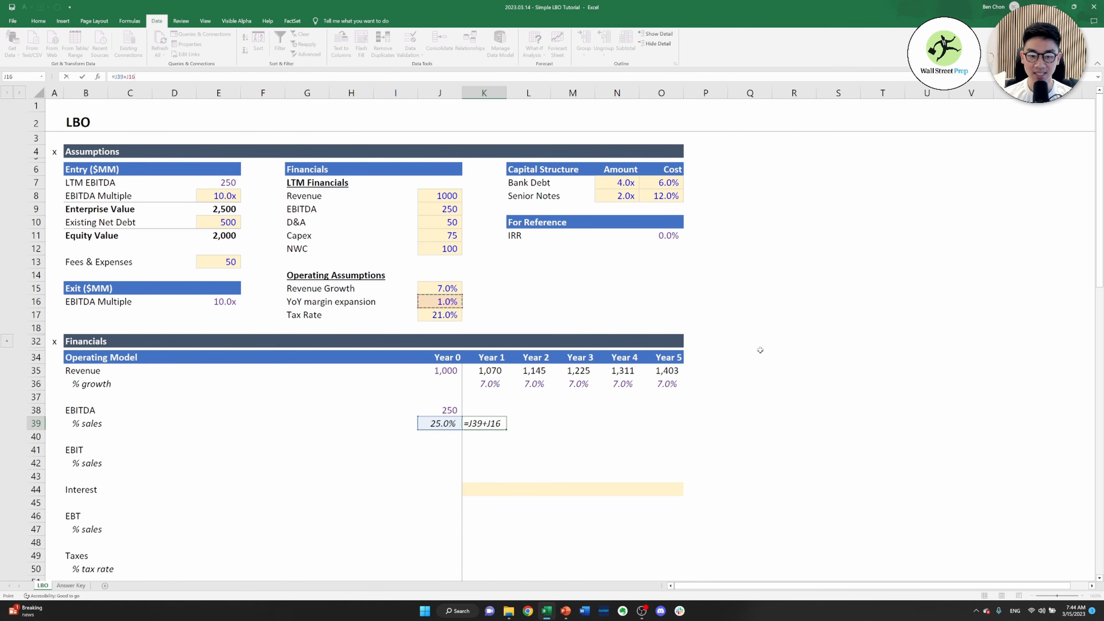
{"action": "key", "text": "ctrl+Return"}
{"action": "key", "text": "Right"}
{"action": "type", "text": "="}
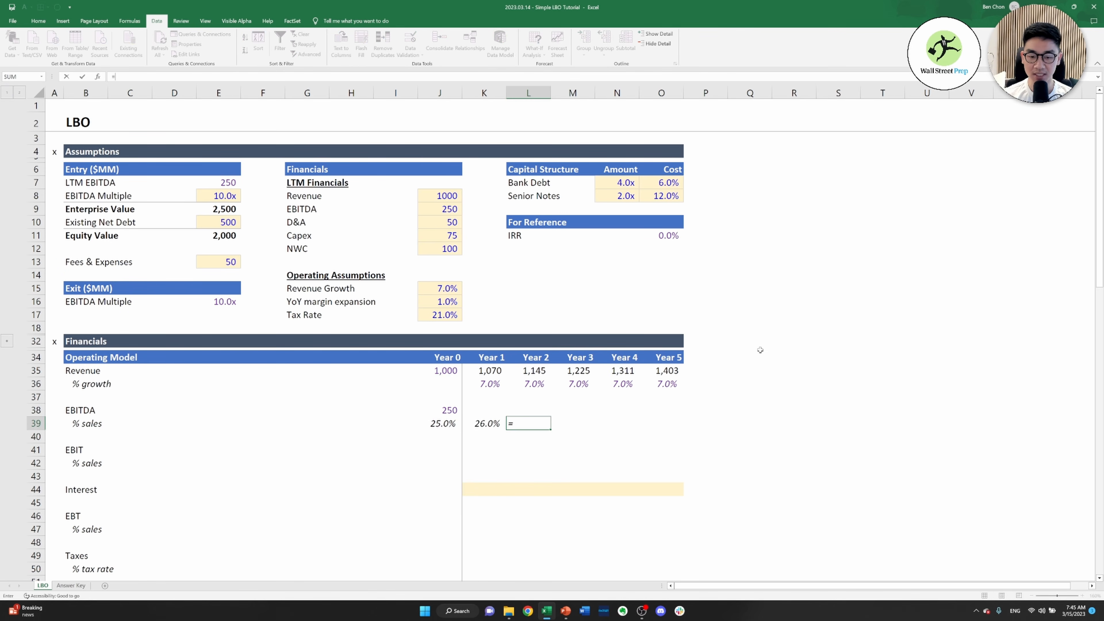
{"action": "key", "text": "Left"}
{"action": "key", "text": "Escape"}
Copy the Year 1 EBITDA % sales formula in K39 across to Years 2 to 5
{"action": "key", "text": "Left"}
{"action": "key", "text": "ctrl+c"}
{"action": "key", "text": "shift+Right"}
{"action": "key", "text": "shift+Right"}
{"action": "key", "text": "shift+Right"}
{"action": "key", "text": "shift+Right"}
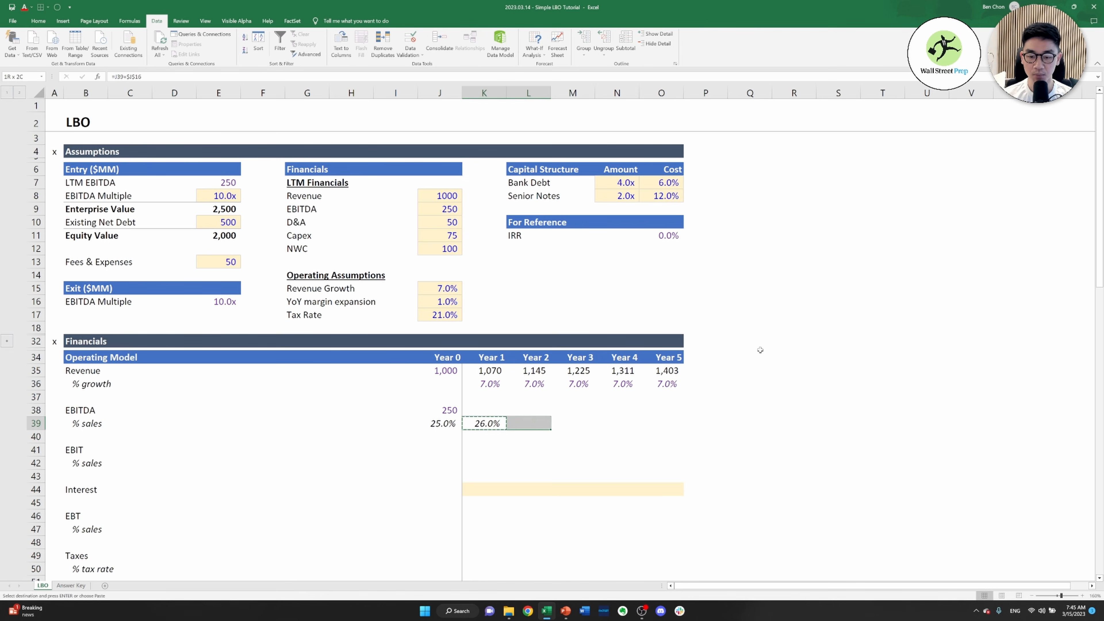
{"action": "key", "text": "ctrl+v"}
{"action": "key", "text": "Escape"}
{"action": "key", "text": "Right"}
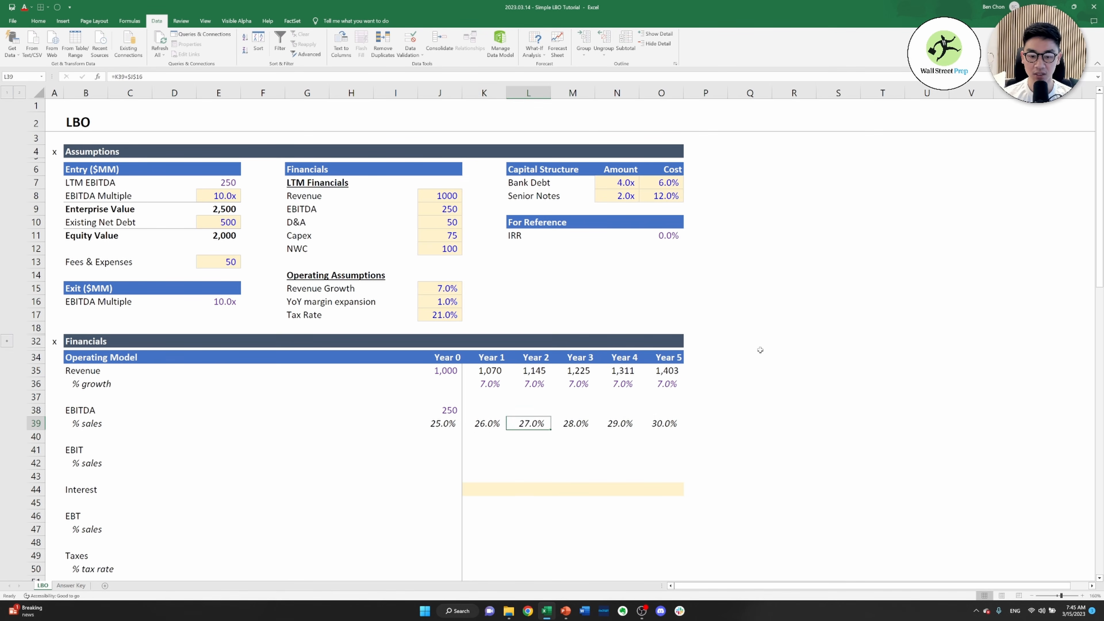
Calculate Year 1 EBITDA in K38 as its % sales multiplied by revenue, =K39*K35
{"action": "key", "text": "Left"}
{"action": "key", "text": "Left"}
{"action": "key", "text": "Up"}
{"action": "key", "text": "Right"}
{"action": "type", "text": "="}
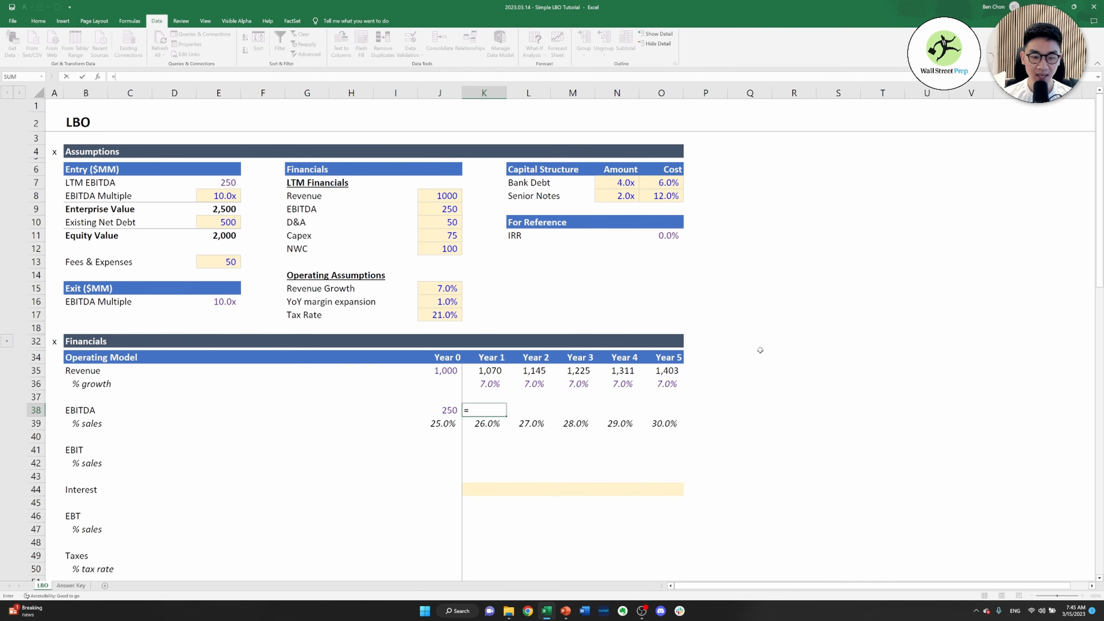
{"action": "key", "text": "Down"}
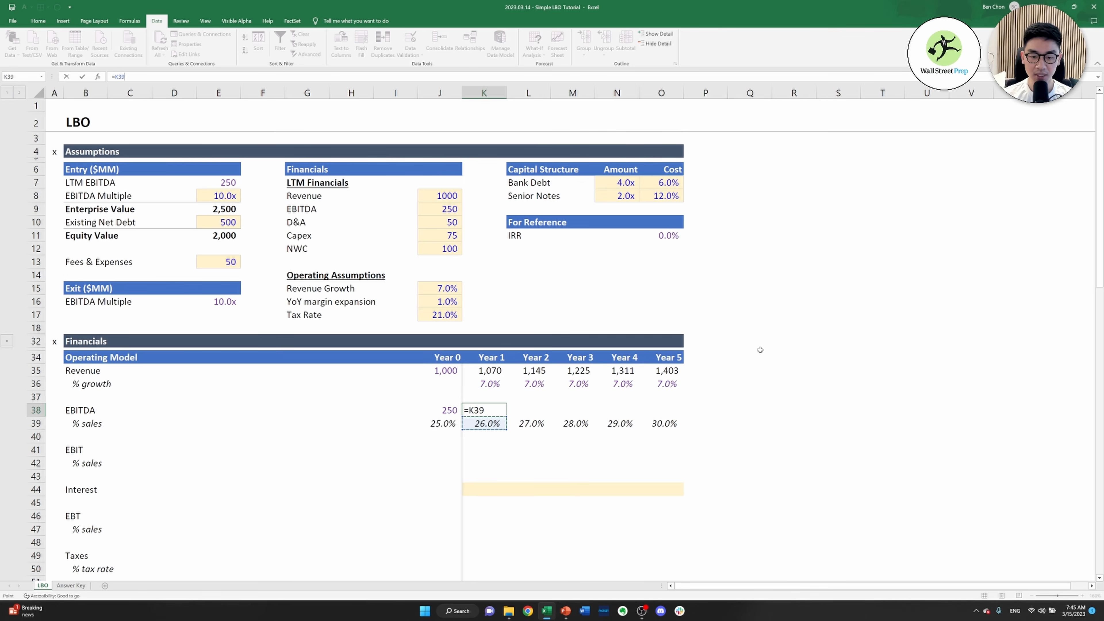
{"action": "type", "text": "*"}
{"action": "key", "text": "Up"}
{"action": "key", "text": "Up"}
{"action": "key", "text": "Up"}
{"action": "key", "text": "ctrl+Return"}
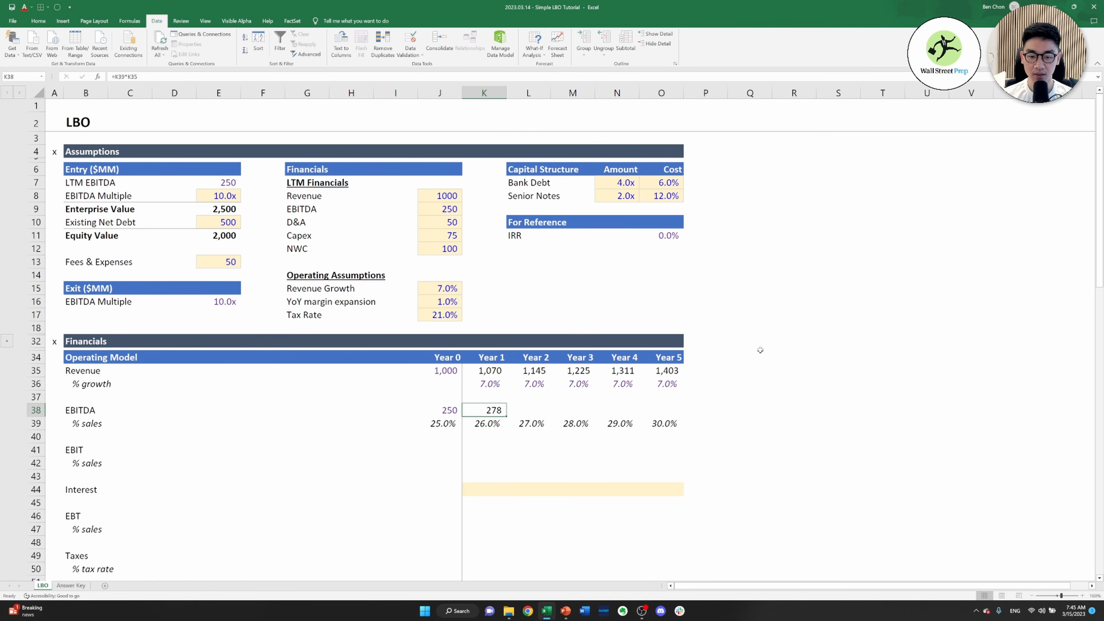
Copy the Year 1 EBITDA formula across to Years 2 to 5 in row 38
{"action": "key", "text": "ctrl+c"}
{"action": "key", "text": "shift+Right"}
{"action": "key", "text": "shift+Right"}
{"action": "key", "text": "shift+Right"}
{"action": "key", "text": "shift+Right"}
{"action": "key", "text": "ctrl+v"}
{"action": "key", "text": "Escape"}
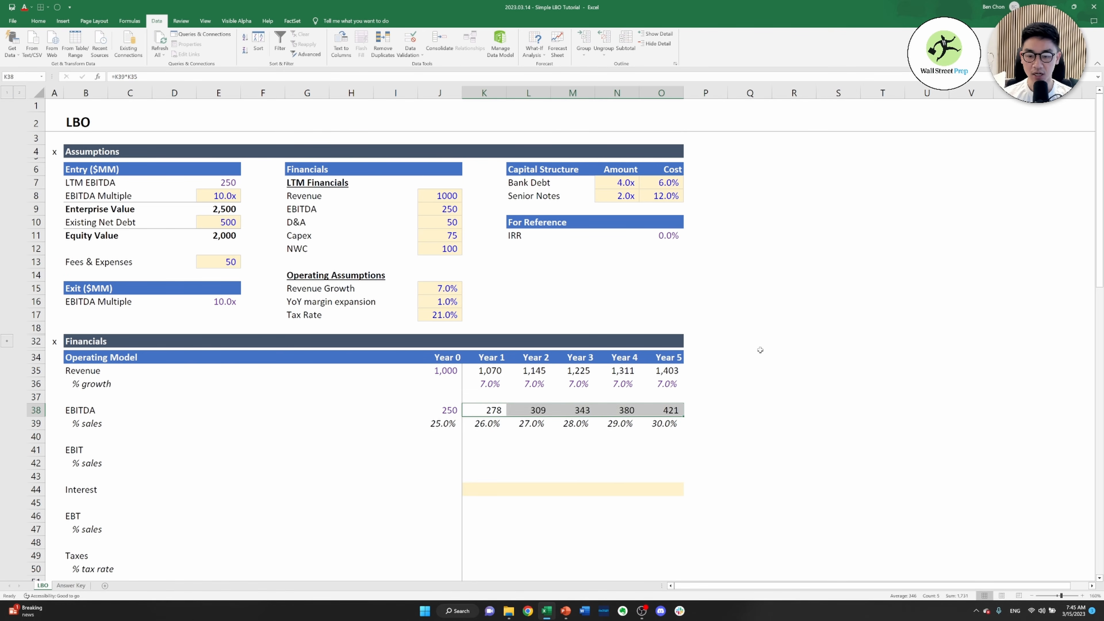
Review the EBIT, Interest, EBT and Taxes rows of the operating model to see which inputs they depend on
{"action": "key", "text": "Down"}
{"action": "key", "text": "Down"}
{"action": "key", "text": "Down"}
{"action": "key", "text": "Left"}
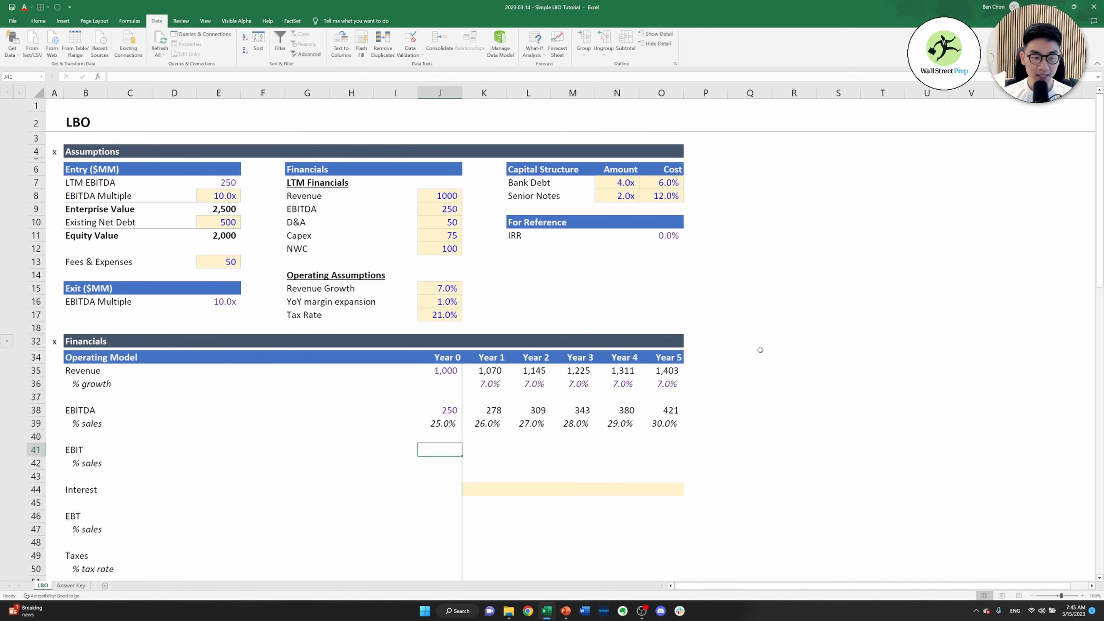
{"action": "key", "text": "Down"}
{"action": "key", "text": "Up"}
{"action": "key", "text": "Up"}
{"action": "key", "text": "Up"}
{"action": "key", "text": "Up"}
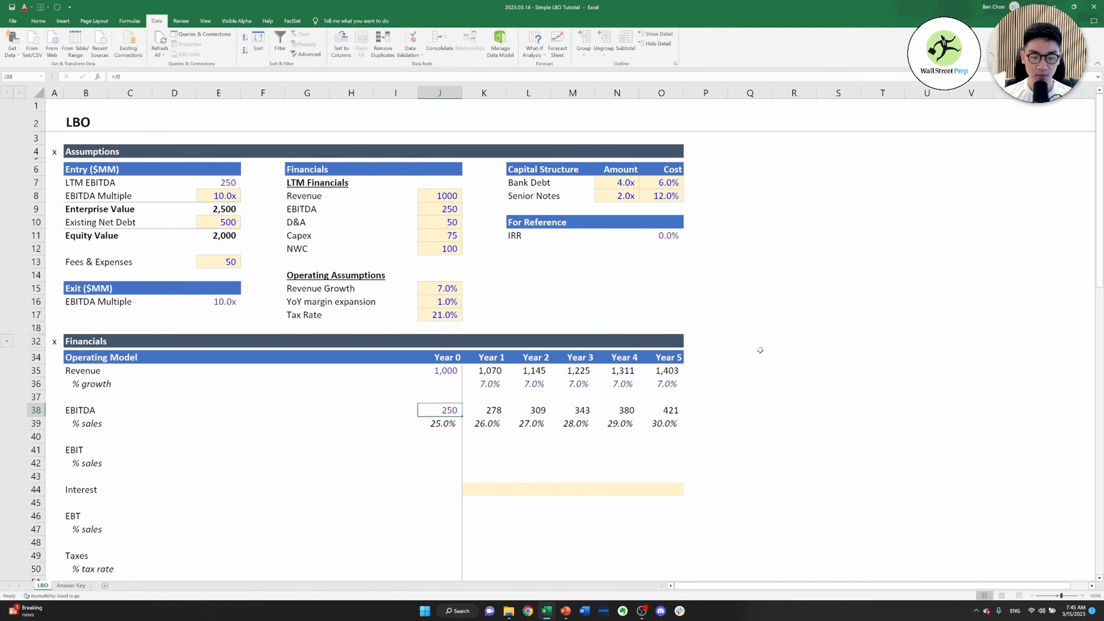
{"action": "key", "text": "Down"}
{"action": "key", "text": "Down"}
{"action": "key", "text": "Down"}
{"action": "key", "text": "Down"}
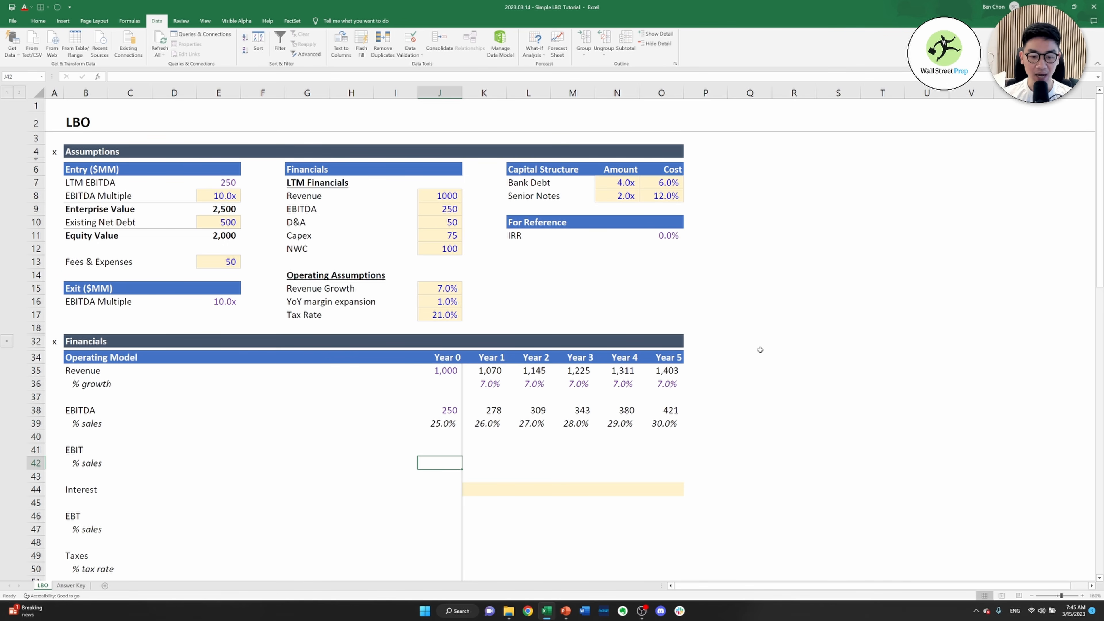
{"action": "key", "text": "Down"}
{"action": "key", "text": "Down"}
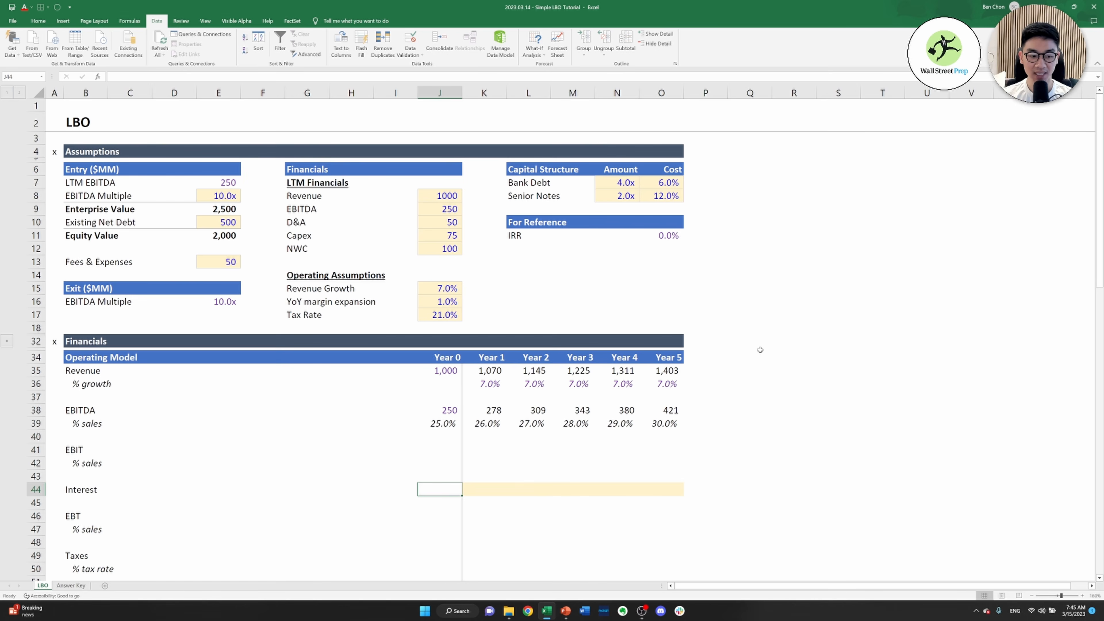
{"action": "key", "text": "Right"}
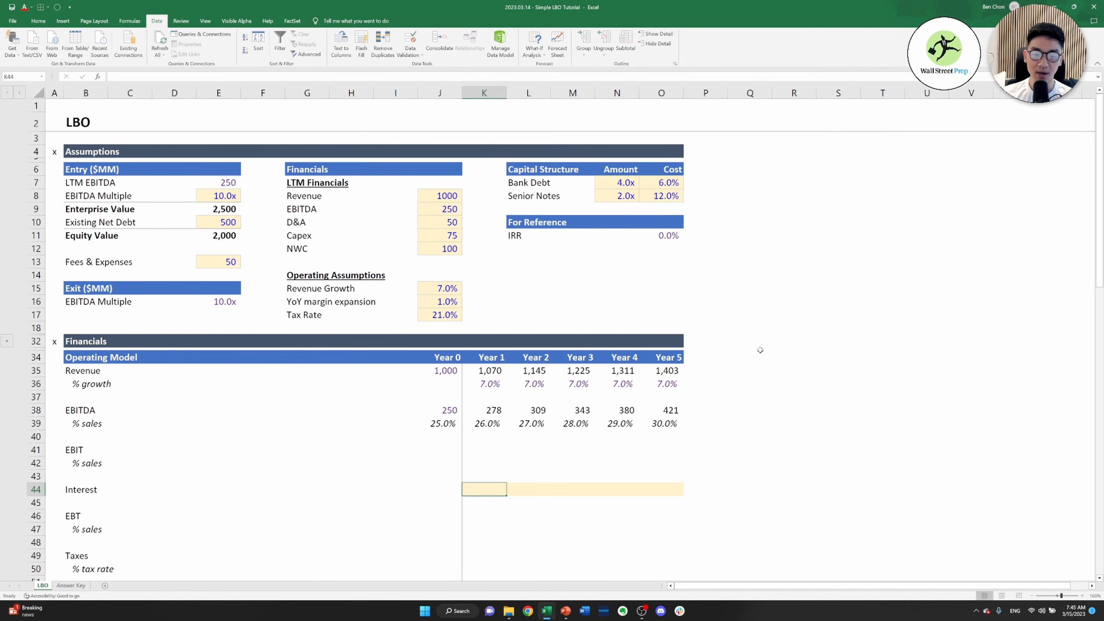
{"action": "key", "text": "Down"}
{"action": "key", "text": "Down"}
{"action": "key", "text": "Left"}
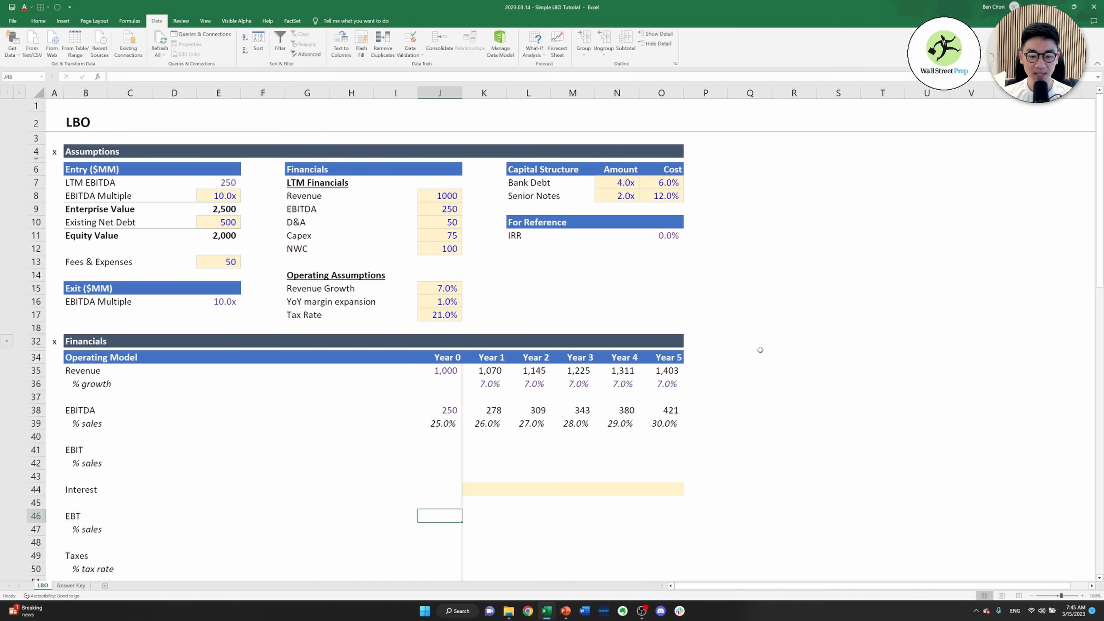
{"action": "key", "text": "Down"}
{"action": "key", "text": "Down"}
{"action": "key", "text": "Down"}
{"action": "key", "text": "Down"}
{"action": "key", "text": "Down"}
{"action": "key", "text": "Down"}
{"action": "key", "text": "Down"}
{"action": "key", "text": "Down"}
{"action": "key", "text": "Down"}
{"action": "key", "text": "Down"}
{"action": "key", "text": "Down"}
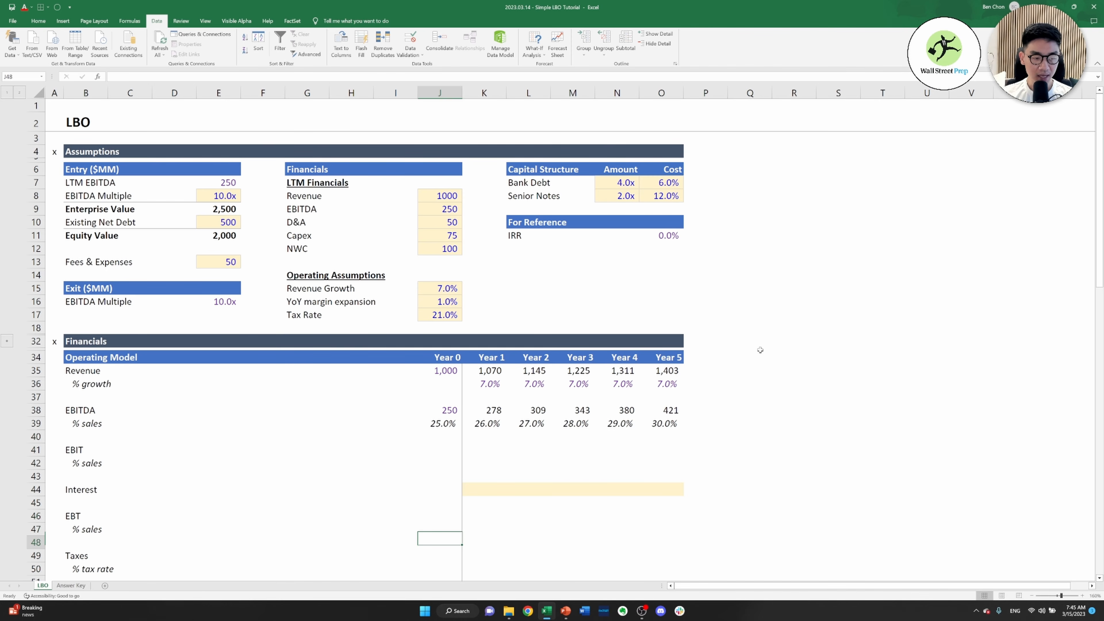
Link Year 0 D&A in J56 of the cash flow items to the LTM D&A assumption, =J10
{"action": "scroll", "coordinate": [759, 349], "scroll_direction": "down", "scroll_amount": 1}
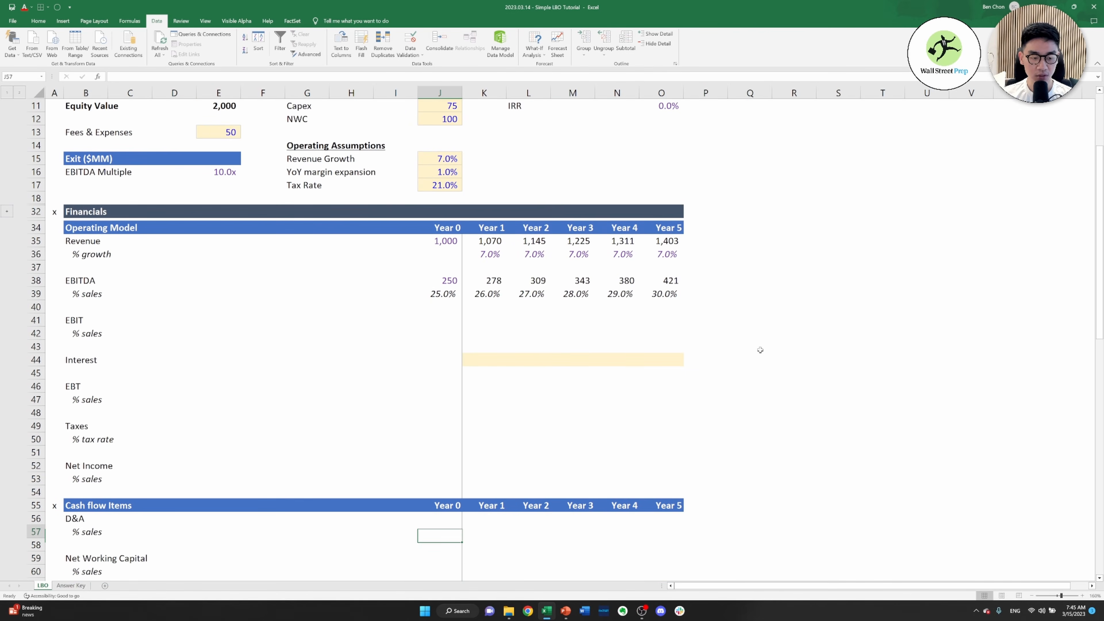
{"action": "key", "text": "Up"}
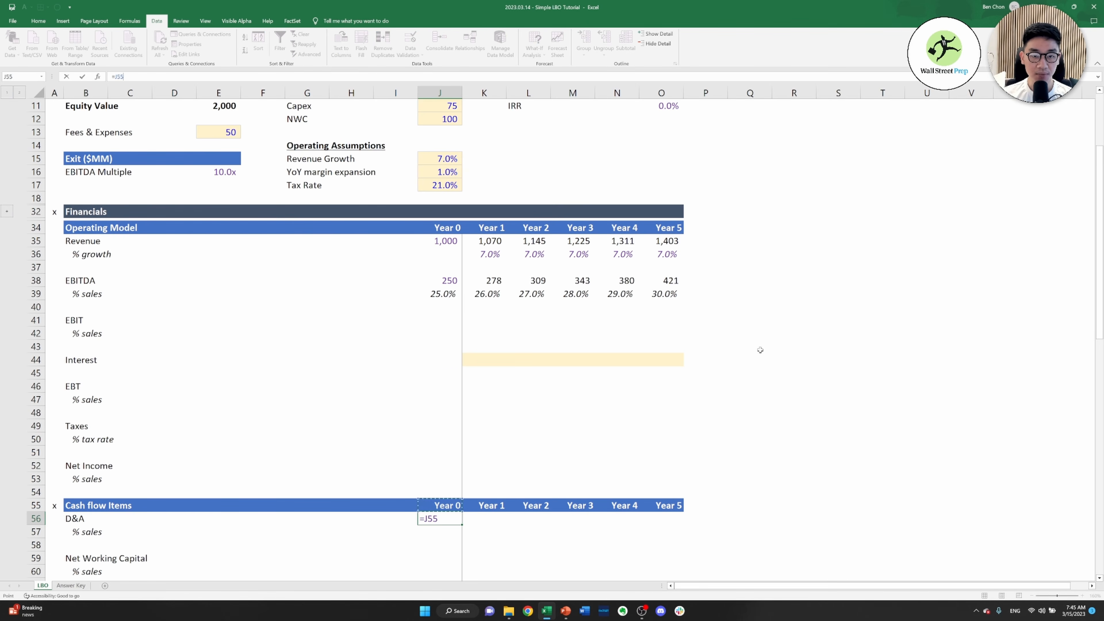
{"action": "key", "text": "Up"}
{"action": "key", "text": "Up"}
{"action": "key", "text": "Up"}
{"action": "key", "text": "Up"}
{"action": "key", "text": "Up"}
{"action": "key", "text": "Up"}
{"action": "key", "text": "Up"}
{"action": "key", "text": "Up"}
{"action": "key", "text": "Up"}
{"action": "key", "text": "Up"}
{"action": "key", "text": "Up"}
{"action": "key", "text": "Up"}
{"action": "key", "text": "Up"}
{"action": "key", "text": "Up"}
{"action": "key", "text": "Up"}
{"action": "key", "text": "Up"}
{"action": "key", "text": "Up"}
{"action": "key", "text": "Up"}
{"action": "key", "text": "Up"}
{"action": "key", "text": "Up"}
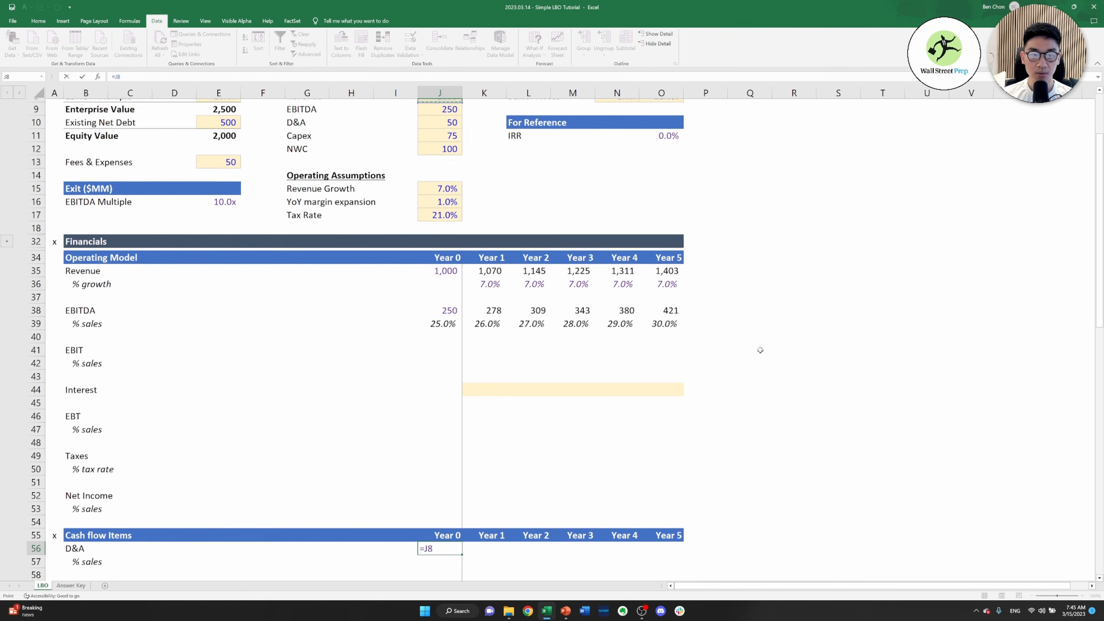
{"action": "key", "text": "Down"}
{"action": "key", "text": "Down"}
{"action": "key", "text": "Return"}
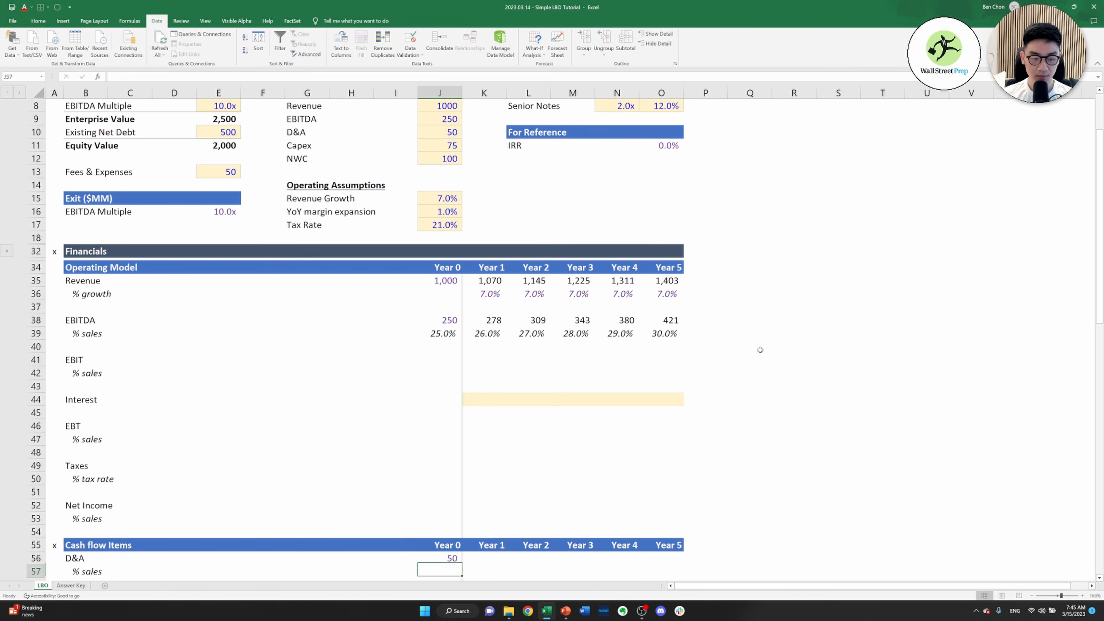
Calculate the Year 0 D&A % sales in J57 as D&A divided by revenue, =J56/J35
{"action": "type", "text": "="}
{"action": "key", "text": "Up"}
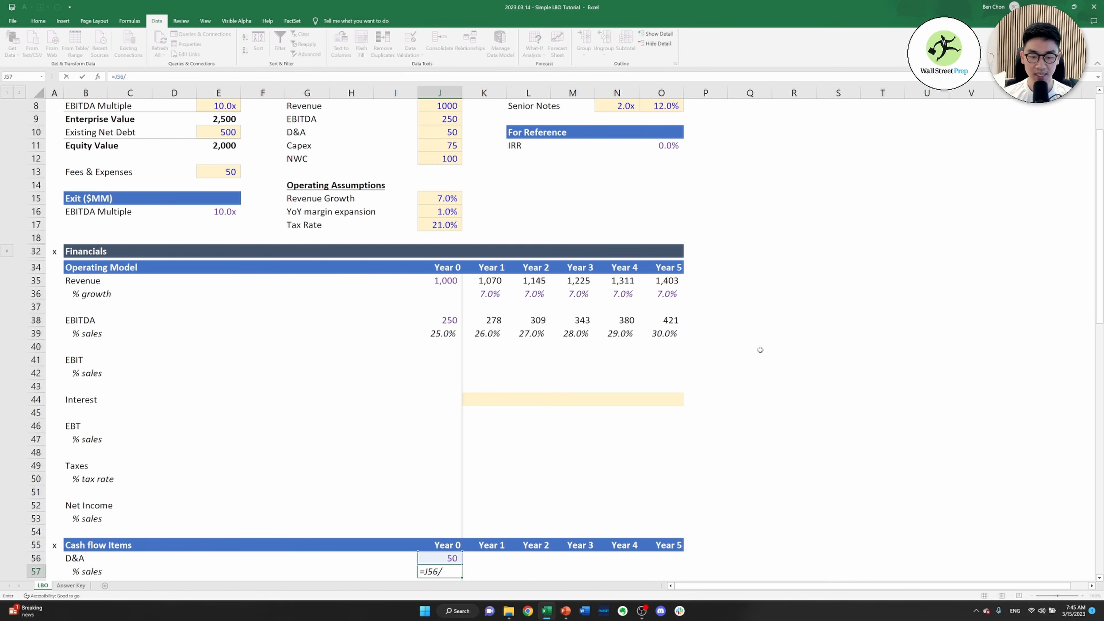
{"action": "type", "text": "/"}
{"action": "key", "text": "Up"}
{"action": "key", "text": "Up"}
{"action": "key", "text": "Up"}
{"action": "key", "text": "Up"}
{"action": "key", "text": "Up"}
{"action": "key", "text": "Up"}
{"action": "key", "text": "Up"}
{"action": "key", "text": "Up"}
{"action": "key", "text": "Up"}
{"action": "key", "text": "Up"}
{"action": "key", "text": "Up"}
{"action": "key", "text": "Up"}
{"action": "key", "text": "Up"}
{"action": "key", "text": "Up"}
{"action": "key", "text": "Up"}
{"action": "key", "text": "Up"}
{"action": "key", "text": "Up"}
{"action": "key", "text": "Up"}
{"action": "key", "text": "Up"}
{"action": "key", "text": "Up"}
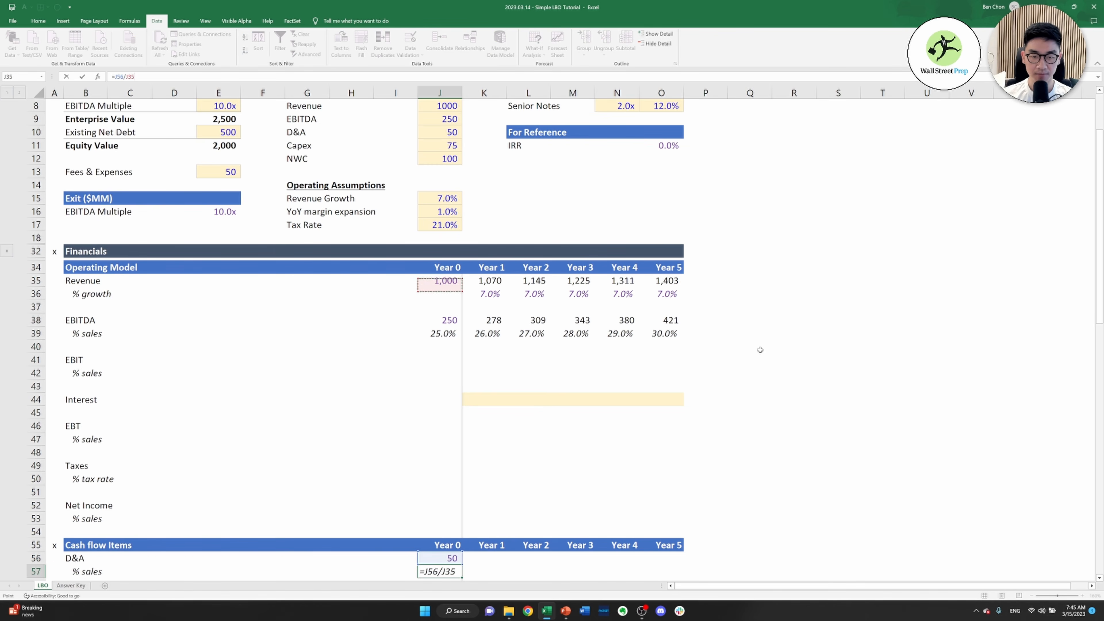
{"action": "key", "text": "Return"}
{"action": "key", "text": "Up"}
{"action": "key", "text": "Up"}
{"action": "key", "text": "Right"}
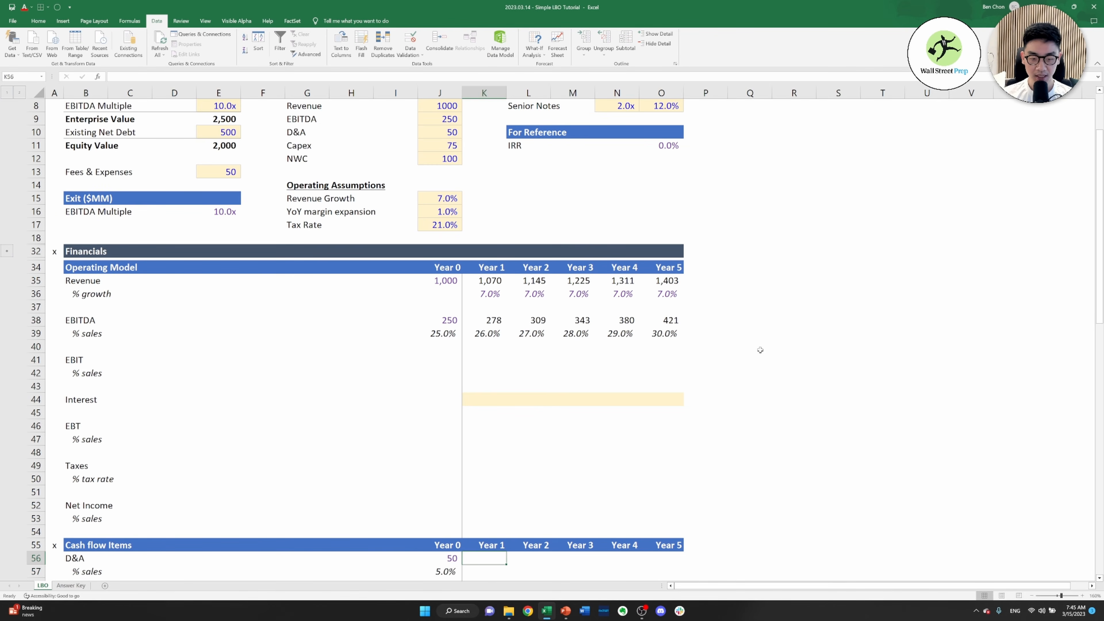
Link the Year 1 D&A % sales in K57 to the Year 0 ratio, =J57
{"action": "key", "text": "Down"}
{"action": "type", "text": "="}
{"action": "key", "text": "Left"}
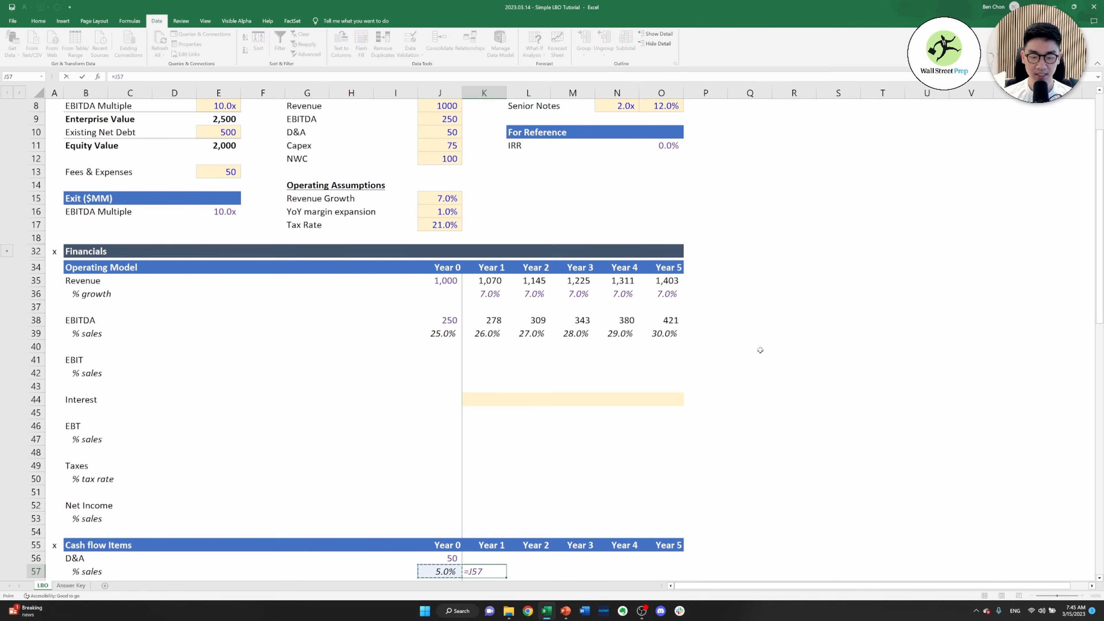
{"action": "key", "text": "Return"}
{"action": "key", "text": "Right"}
{"action": "key", "text": "Left"}
{"action": "key", "text": "Right"}
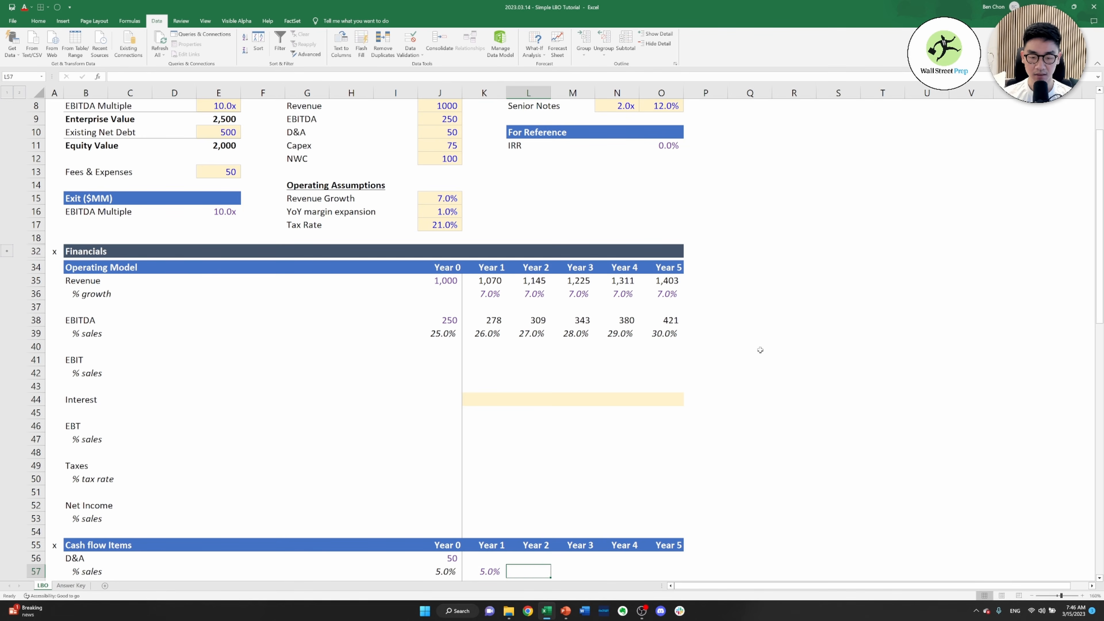
Copy the Year 1 D&A % sales formula across to Years 2 to 5 in row 57
{"action": "key", "text": "Left"}
{"action": "key", "text": "shift+Right"}
{"action": "key", "text": "shift+Right"}
{"action": "key", "text": "shift+Right"}
{"action": "key", "text": "shift+Right"}
{"action": "key", "text": "ctrl+r"}
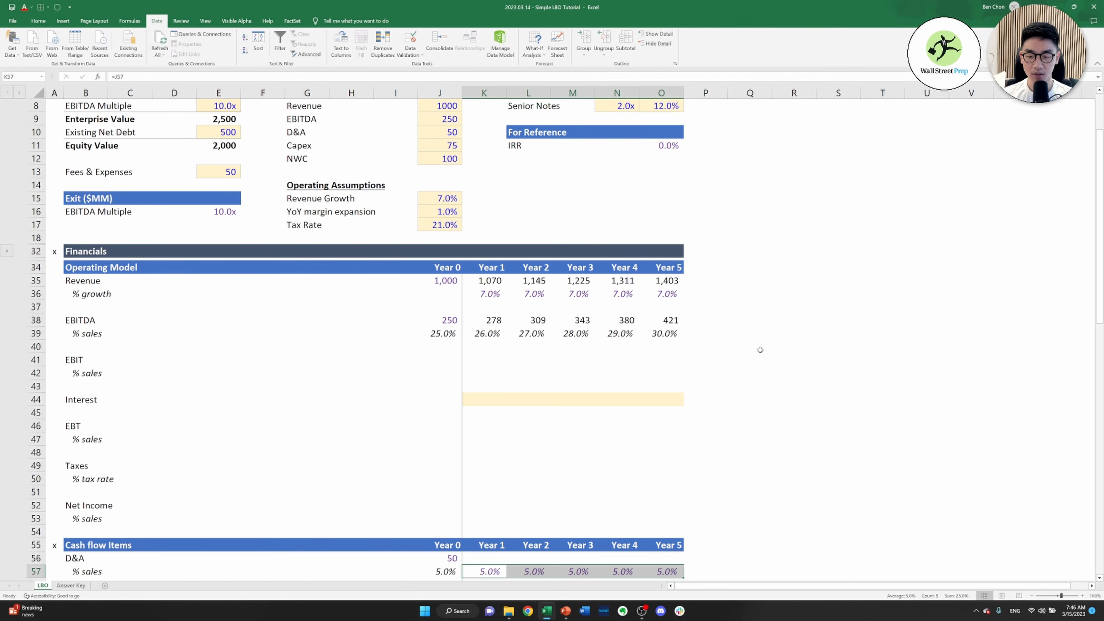
Calculate Year 1 D&A in K56 as D&A % sales times revenue, =K57*K35
{"action": "key", "text": "Up"}
{"action": "type", "text": "="}
{"action": "key", "text": "Down"}
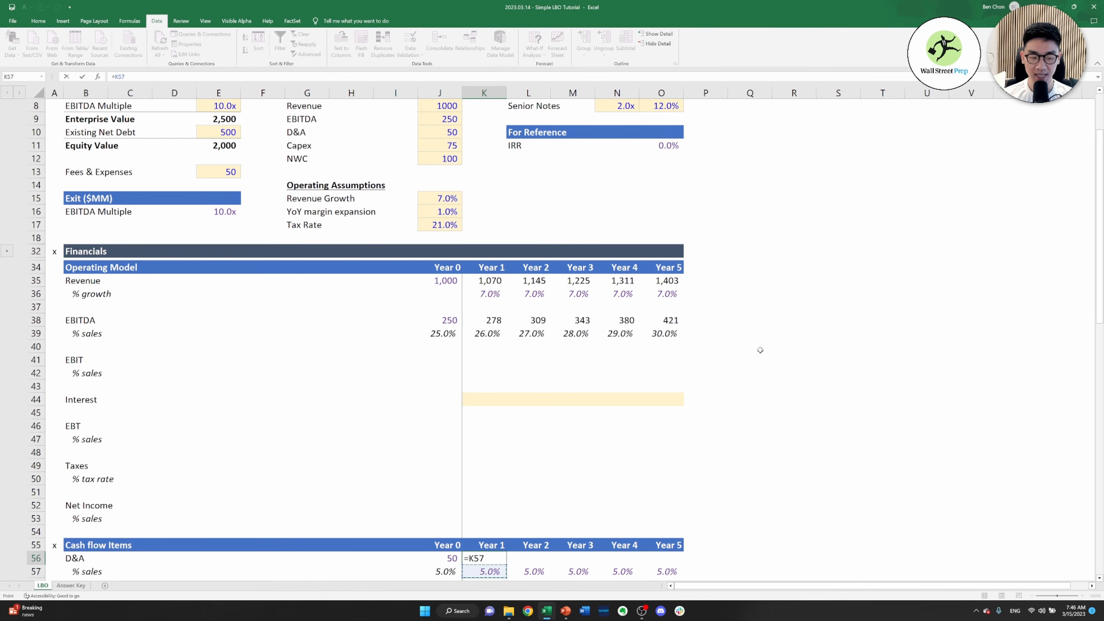
{"action": "key", "text": "ctrl+Up"}
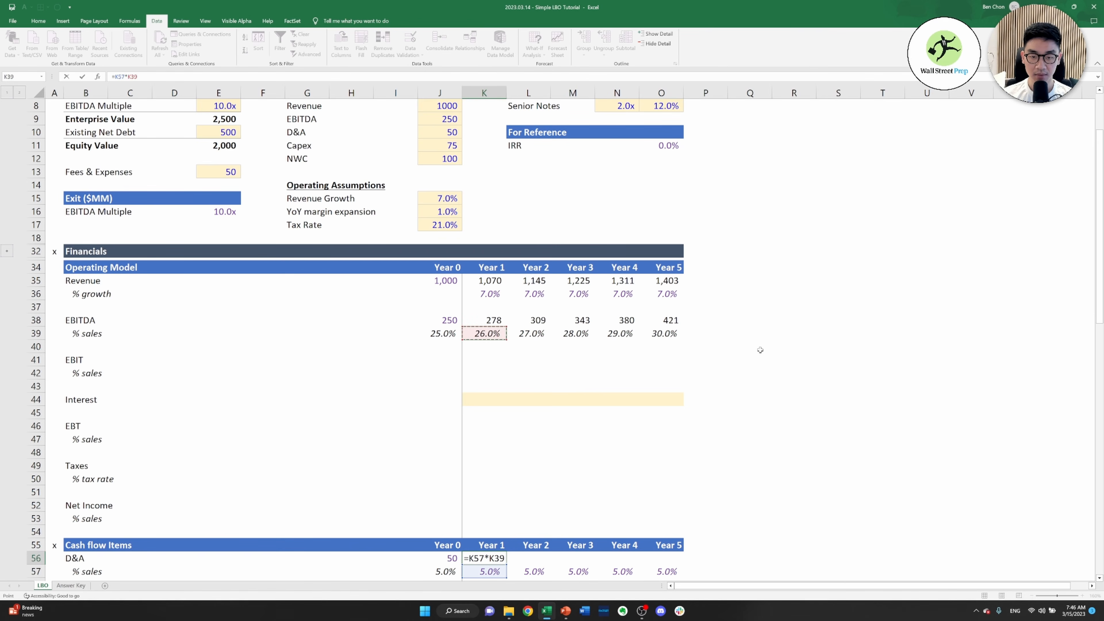
{"action": "key", "text": "Up"}
{"action": "key", "text": "Up"}
{"action": "key", "text": "Up"}
{"action": "key", "text": "Up"}
{"action": "key", "text": "Tab"}
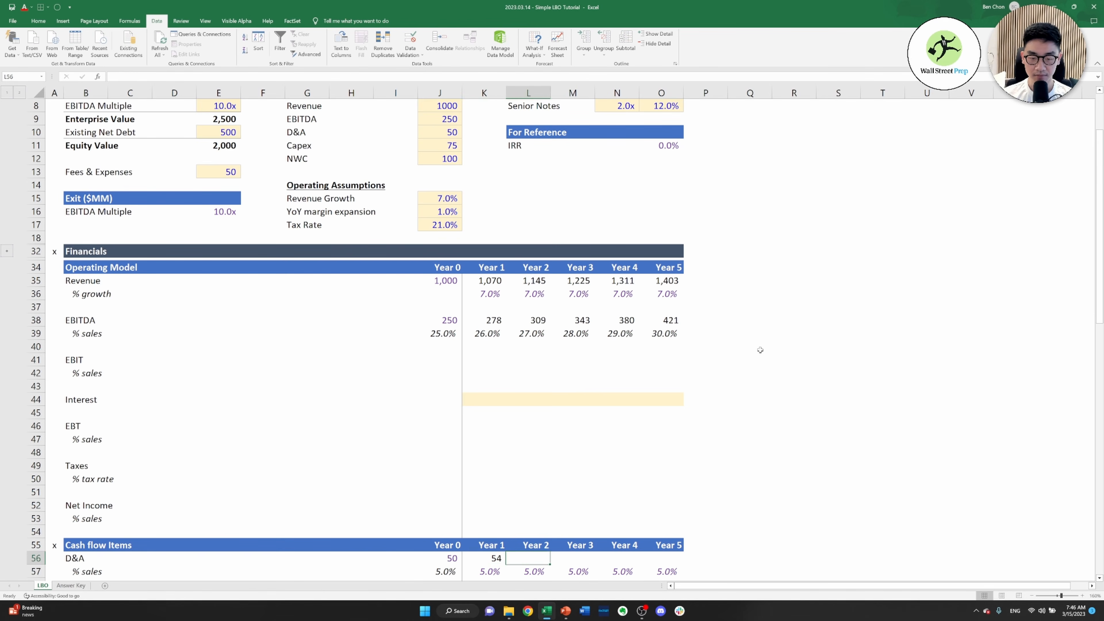
Copy the Year 1 D&A formula across to Years 2 to 5 in row 56
{"action": "key", "text": "Left"}
{"action": "key", "text": "shift+Right"}
{"action": "key", "text": "shift+Right"}
{"action": "key", "text": "shift+Right"}
{"action": "key", "text": "shift+Right"}
{"action": "key", "text": "ctrl+r"}
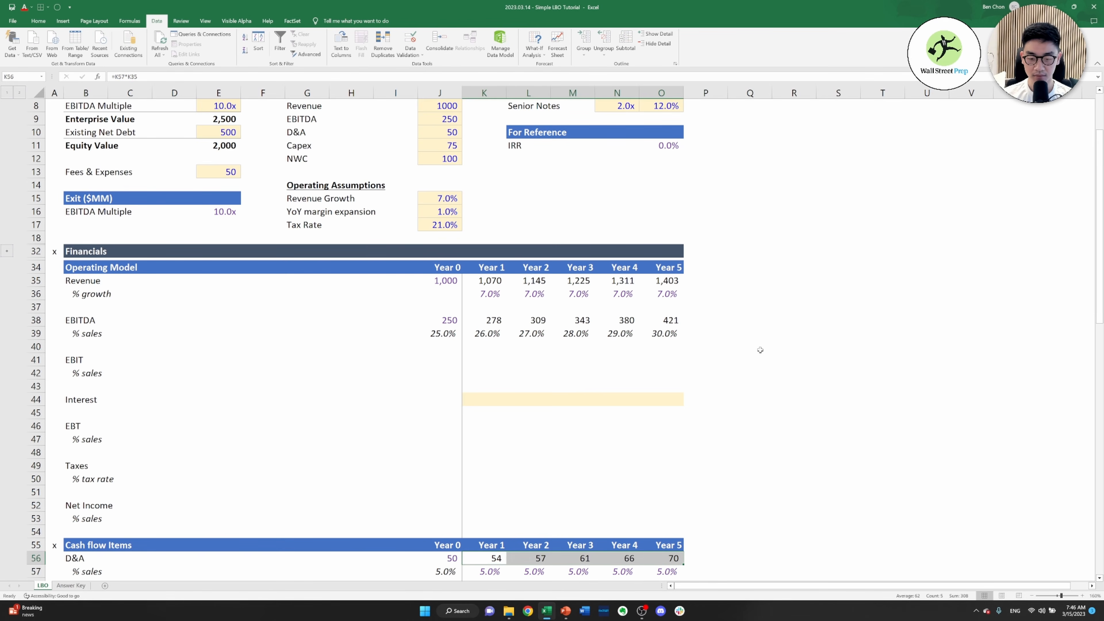
Link Year 0 Net Working Capital in J59 to the LTM NWC assumption, =J12
{"action": "key", "text": "Down"}
{"action": "key", "text": "Down"}
{"action": "key", "text": "Down"}
{"action": "key", "text": "Down"}
{"action": "key", "text": "Left"}
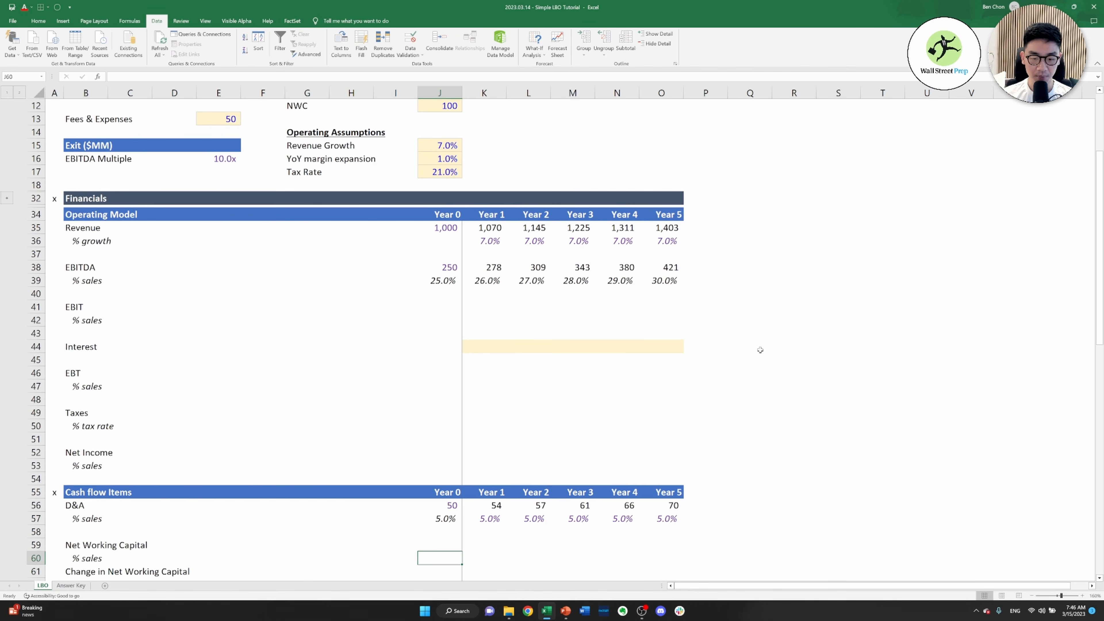
{"action": "key", "text": "Up"}
{"action": "type", "text": "="}
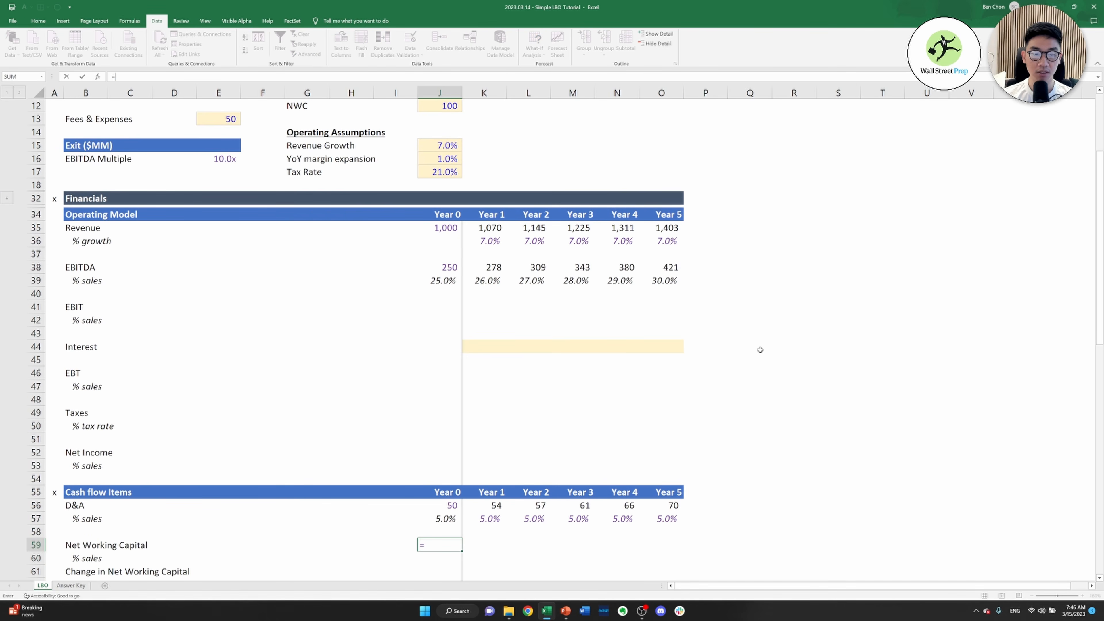
{"action": "key", "text": "ctrl+Up"}
{"action": "key", "text": "ctrl+Up"}
{"action": "key", "text": "ctrl+Up"}
{"action": "key", "text": "ctrl+Up"}
{"action": "key", "text": "ctrl+Up"}
{"action": "key", "text": "ctrl+Up"}
{"action": "key", "text": "ctrl+Up"}
{"action": "key", "text": "ctrl+Up"}
{"action": "key", "text": "ctrl+Up"}
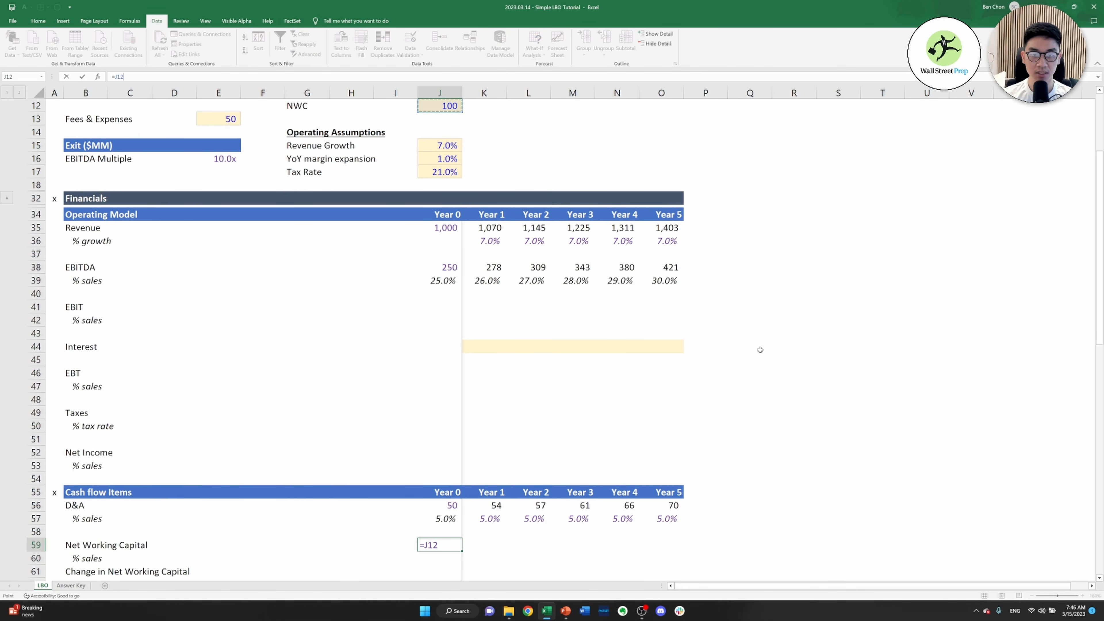
{"action": "key", "text": "Return"}
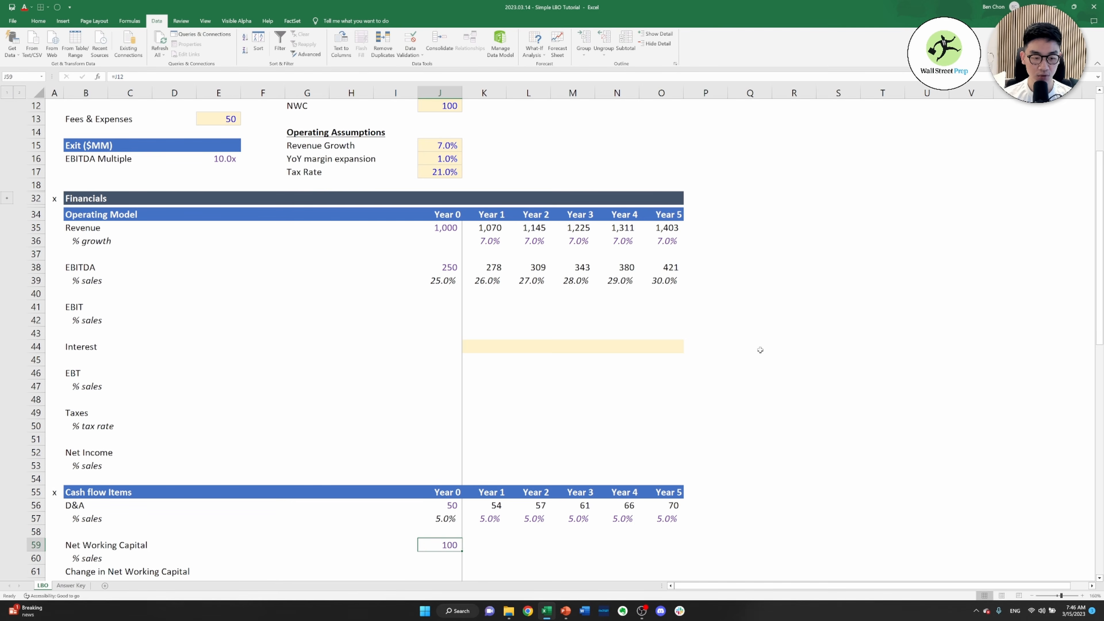
Calculate the Year 0 Net Working Capital % sales in J60 as working capital divided by revenue, =J59/J35
{"action": "type", "text": "="}
{"action": "key", "text": "Up"}
{"action": "type", "text": "/"}
{"action": "key", "text": "Up"}
{"action": "key", "text": "Up"}
{"action": "key", "text": "Up"}
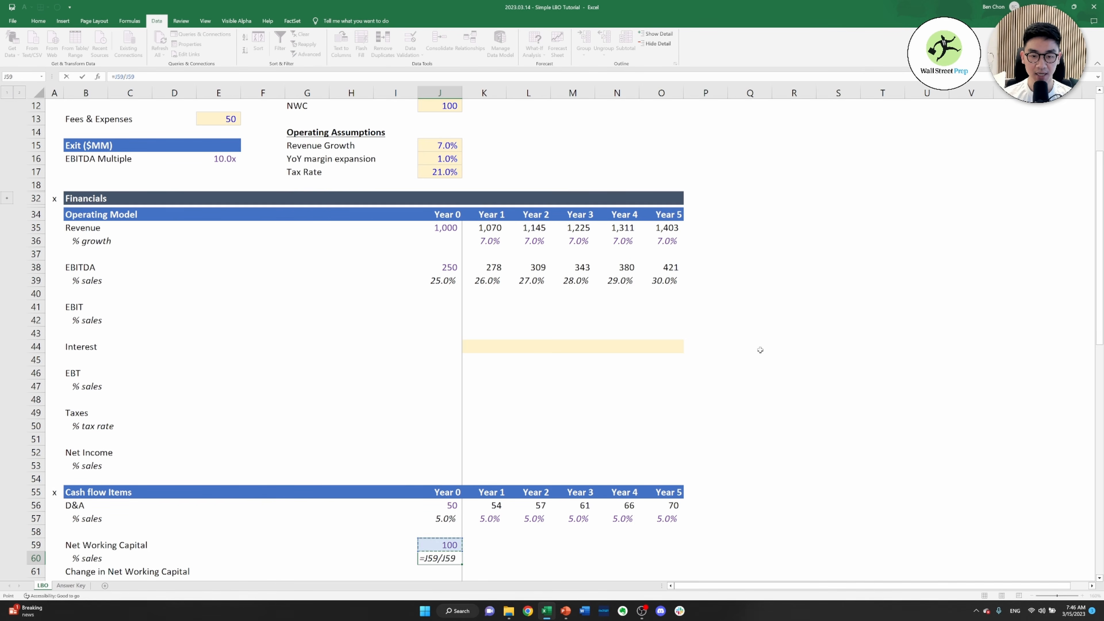
{"action": "key", "text": "ctrl+Up"}
{"action": "key", "text": "ctrl+Up"}
{"action": "key", "text": "ctrl+Up"}
{"action": "key", "text": "ctrl+Up"}
{"action": "key", "text": "ctrl+Return"}
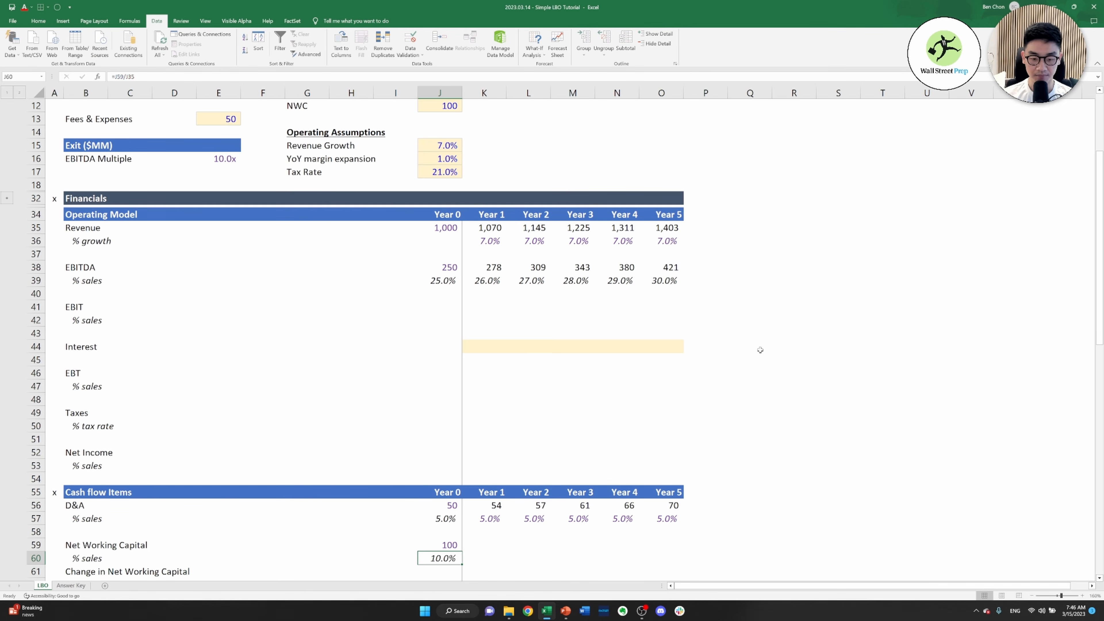
Link the Year 1 Net Working Capital % sales in K60 to the Year 0 ratio, =J60
{"action": "key", "text": "Right"}
{"action": "type", "text": "="}
{"action": "key", "text": "Left"}
{"action": "key", "text": "ctrl+Return"}
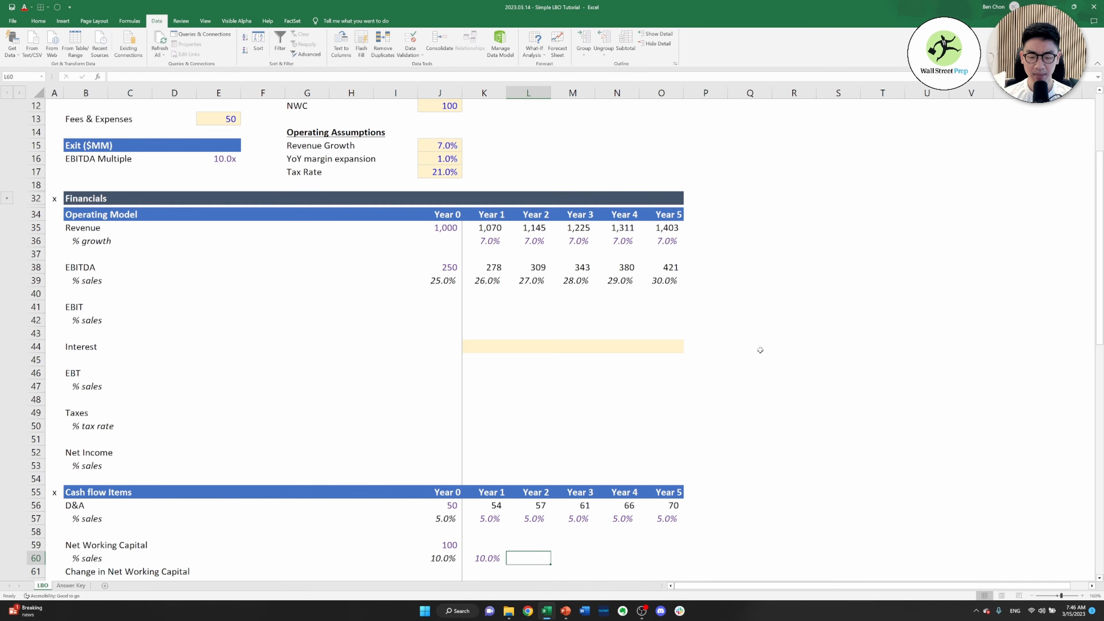
Copy the Year 1 Net Working Capital % sales formula across to Years 2 to 5 in row 60
{"action": "key", "text": "ctrl+c"}
{"action": "key", "text": "shift+Right"}
{"action": "key", "text": "shift+Right"}
{"action": "key", "text": "shift+Right"}
{"action": "key", "text": "shift+Right"}
{"action": "key", "text": "Return"}
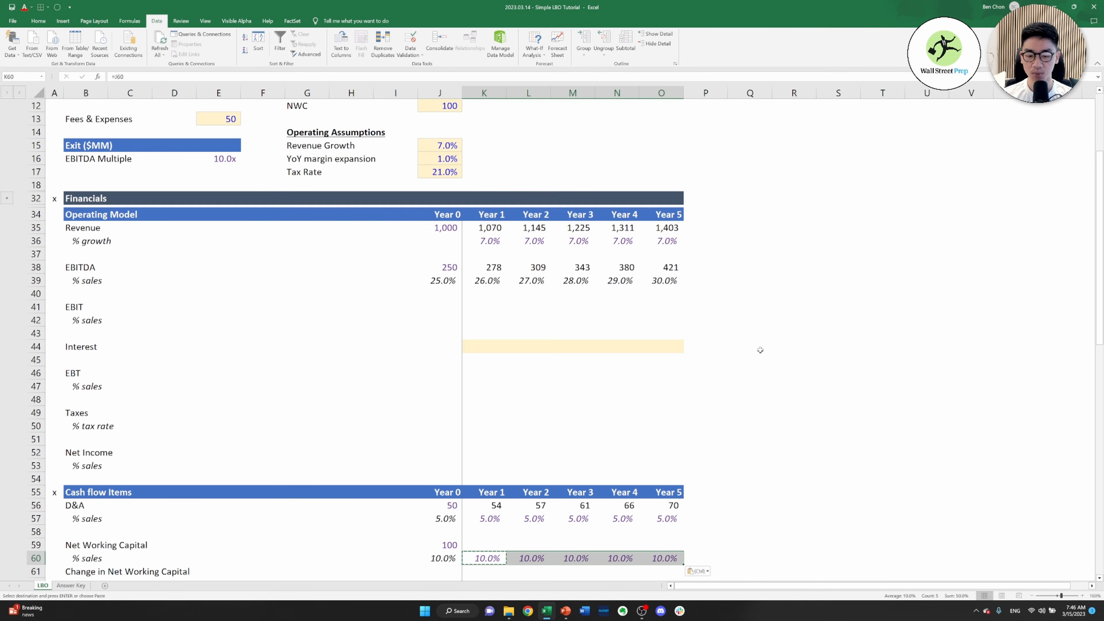
Calculate Year 1 Net Working Capital in K59 as its % sales times revenue, =K60*K35
{"action": "key", "text": "Up"}
{"action": "type", "text": "="}
{"action": "key", "text": "Down"}
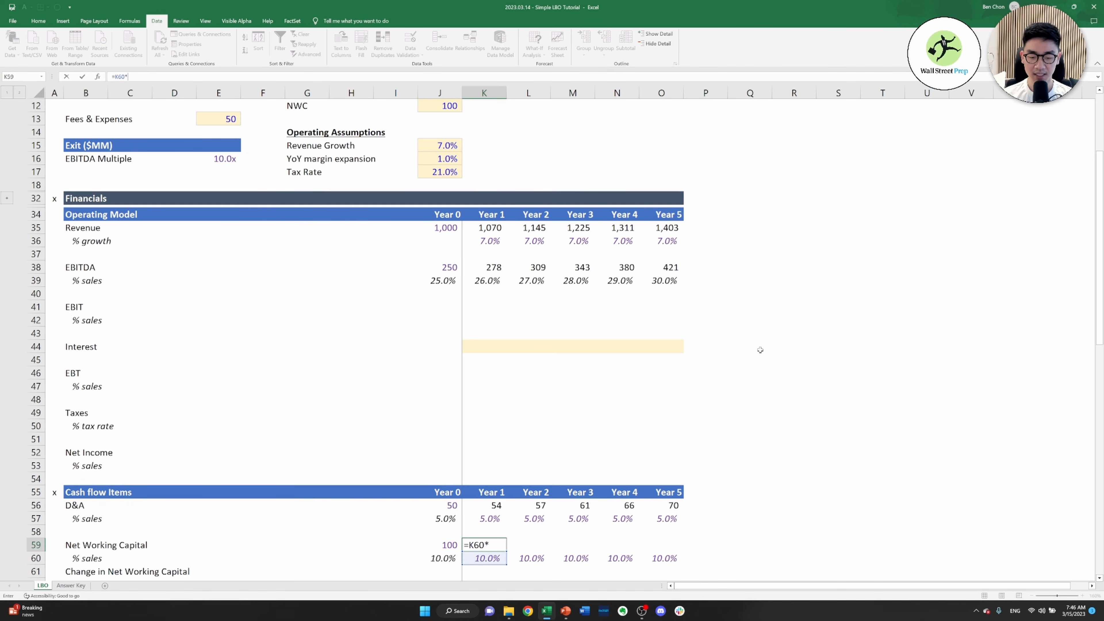
{"action": "type", "text": "*"}
{"action": "key", "text": "Up"}
{"action": "key", "text": "Up"}
{"action": "key", "text": "Up"}
{"action": "key", "text": "Up"}
{"action": "key", "text": "Up"}
{"action": "key", "text": "Up"}
{"action": "key", "text": "Up"}
{"action": "key", "text": "Up"}
{"action": "key", "text": "Up"}
{"action": "key", "text": "Up"}
{"action": "key", "text": "Up"}
{"action": "key", "text": "Up"}
{"action": "key", "text": "Up"}
{"action": "key", "text": "Up"}
{"action": "key", "text": "Up"}
{"action": "key", "text": "Up"}
{"action": "key", "text": "Up"}
{"action": "key", "text": "Up"}
{"action": "key", "text": "Up"}
{"action": "key", "text": "Up"}
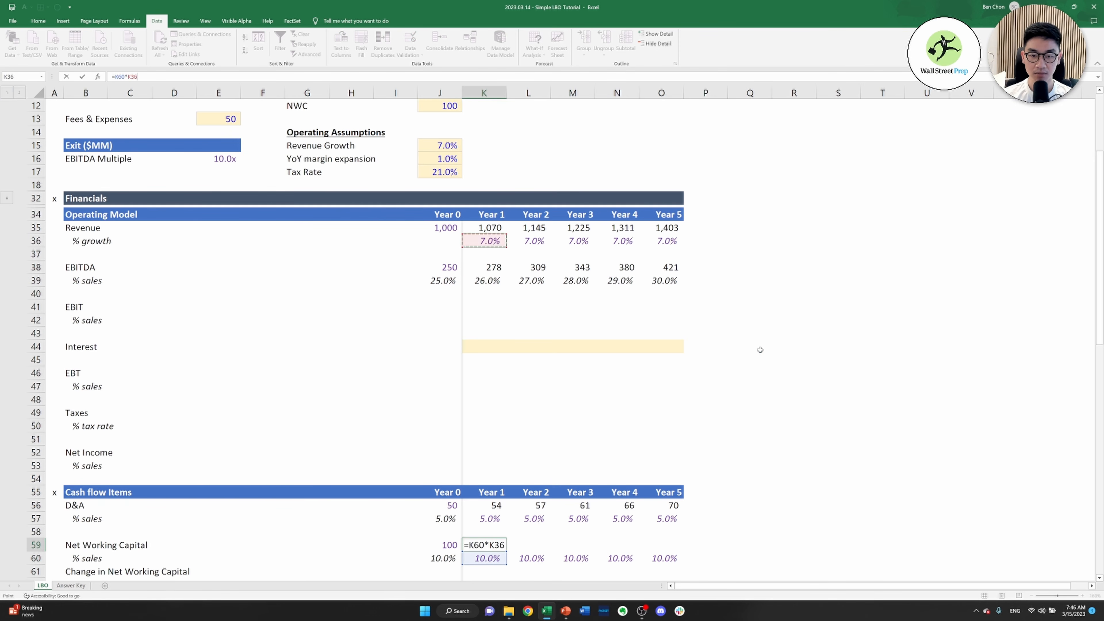
{"action": "key", "text": "Up"}
{"action": "key", "text": "Return"}
Copy the Year 1 Net Working Capital formula across to Years 2 to 5 in row 59
{"action": "key", "text": "Up"}
{"action": "key", "text": "ctrl+c"}
{"action": "key", "text": "shift+Right"}
{"action": "key", "text": "shift+Right"}
{"action": "key", "text": "shift+Right"}
{"action": "key", "text": "shift+Right"}
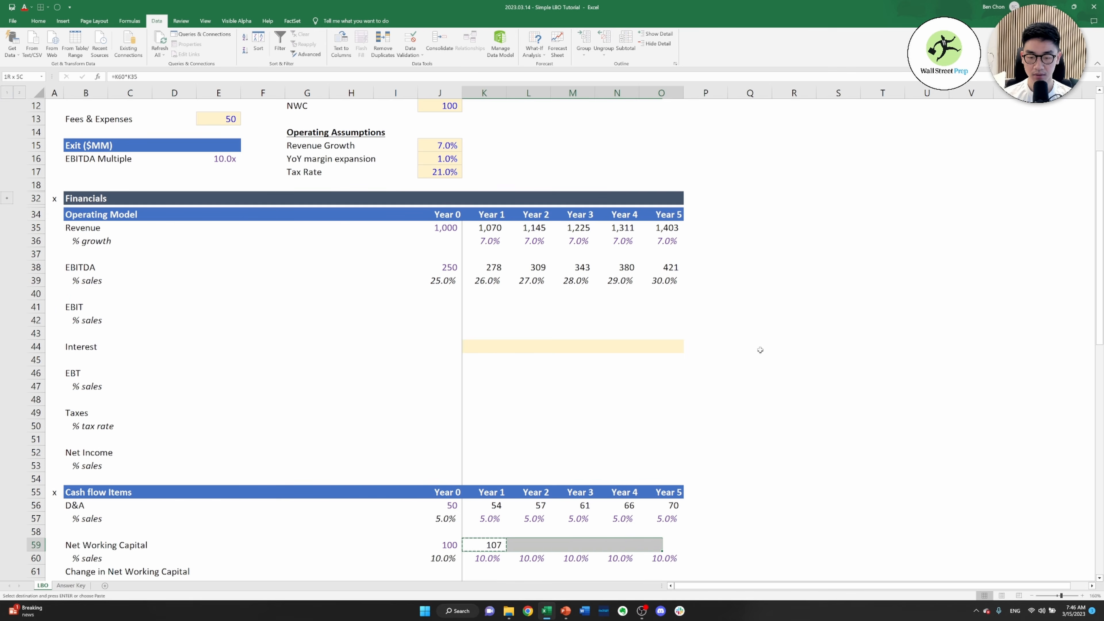
{"action": "key", "text": "Return"}
Calculate the Year 1 Change in Net Working Capital in K61 as Year 1 minus Year 0 working capital, =K59-J59
{"action": "key", "text": "Down"}
{"action": "key", "text": "Down"}
{"action": "key", "text": "Down"}
{"action": "key", "text": "Down"}
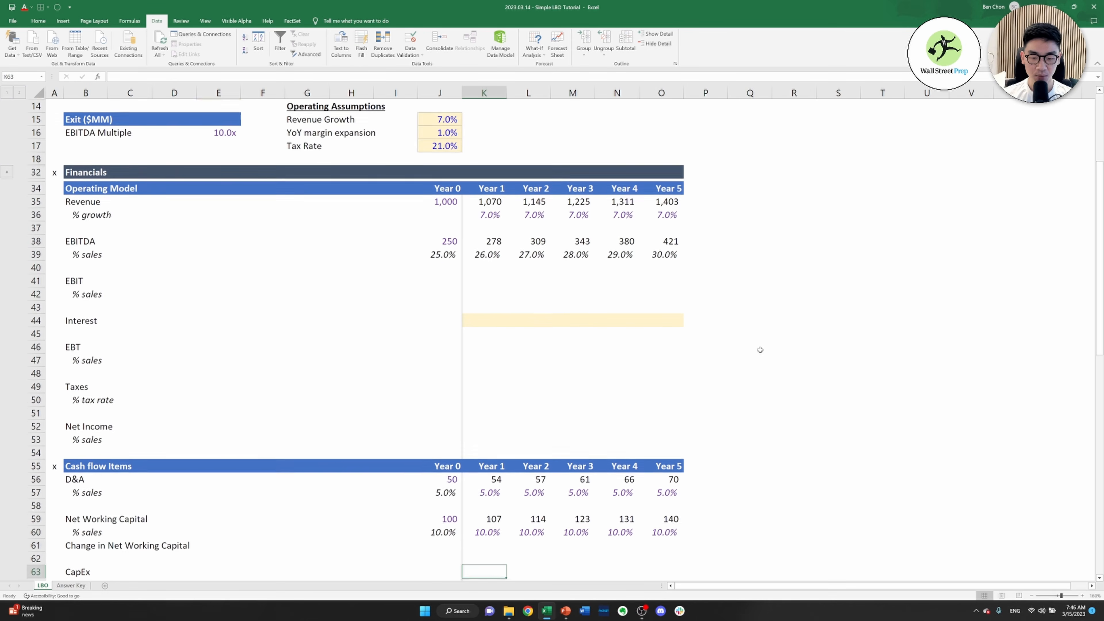
{"action": "key", "text": "Up"}
{"action": "key", "text": "Up"}
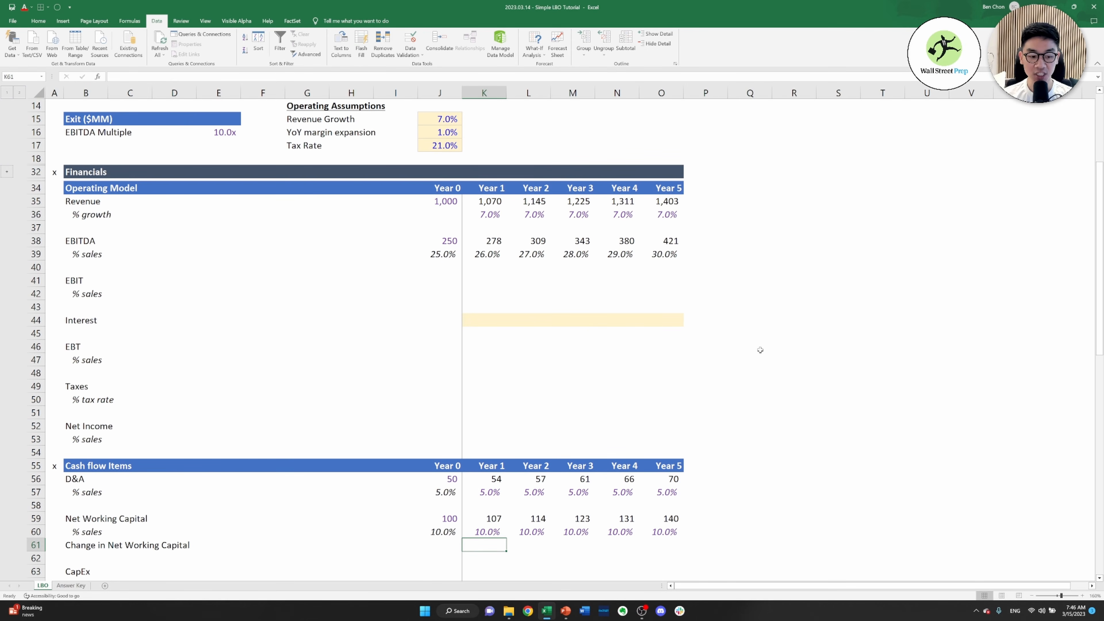
{"action": "type", "text": "="}
{"action": "key", "text": "Up"}
{"action": "key", "text": "Up"}
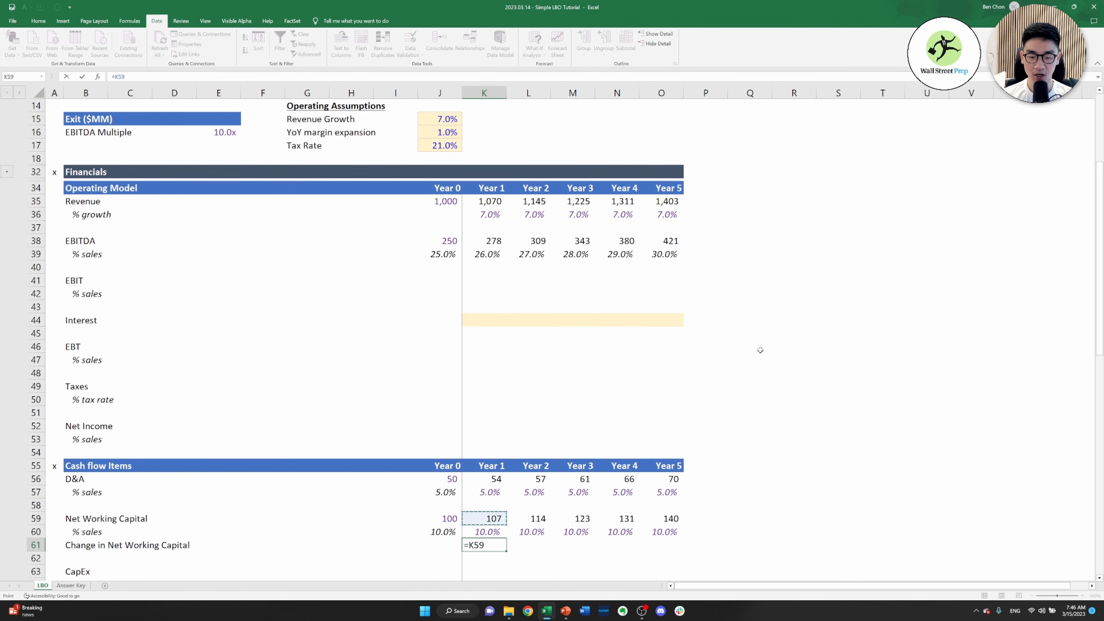
{"action": "key", "text": "Up"}
{"action": "key", "text": "Left"}
{"action": "key", "text": "ctrl+Return"}
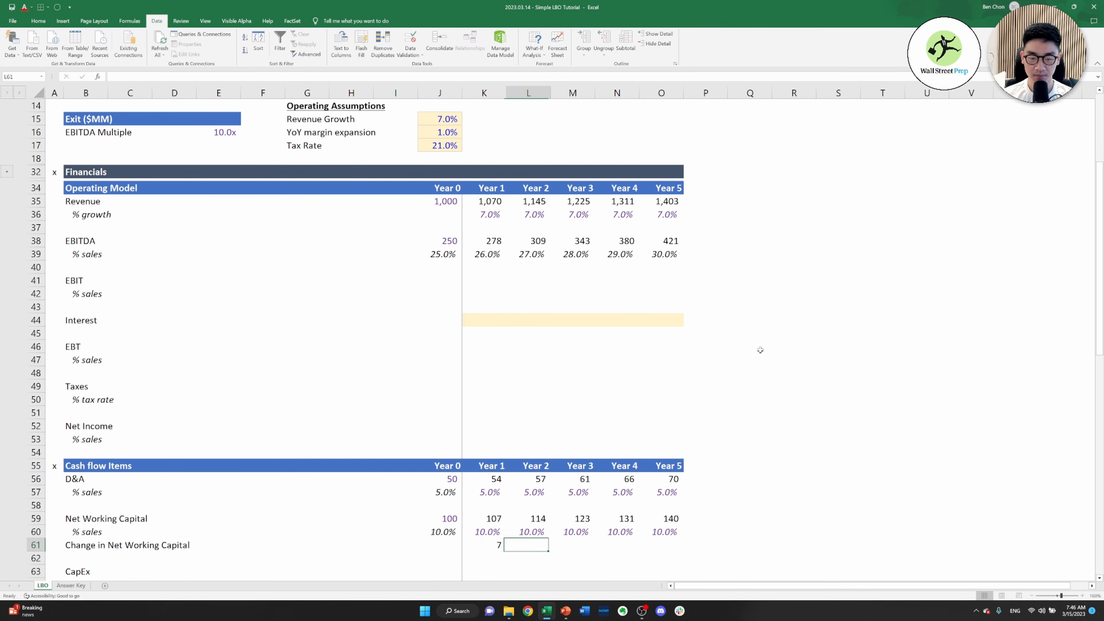
Copy the Year 1 Change in Net Working Capital formula across to Years 2 to 5 in row 61
{"action": "key", "text": "ctrl+c"}
{"action": "key", "text": "shift+Right"}
{"action": "key", "text": "shift+Right"}
{"action": "key", "text": "shift+Right"}
{"action": "key", "text": "shift+Right"}
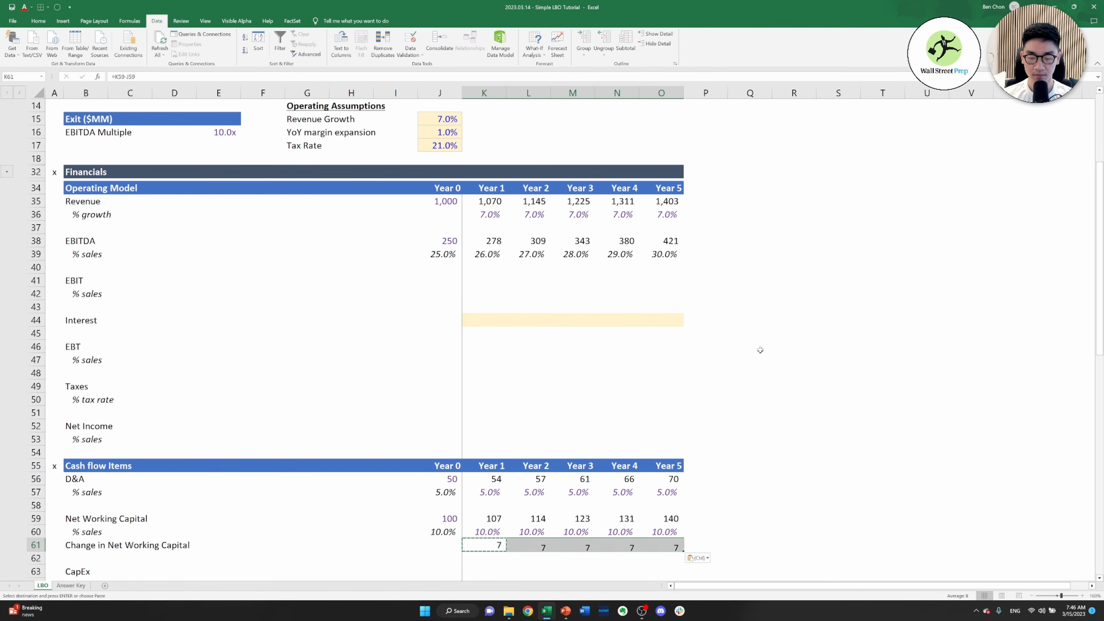
{"action": "key", "text": "Return"}
Link Year 0 CapEx in J63 to the LTM Capex assumption, =J11
{"action": "key", "text": "Down"}
{"action": "key", "text": "Down"}
{"action": "key", "text": "Down"}
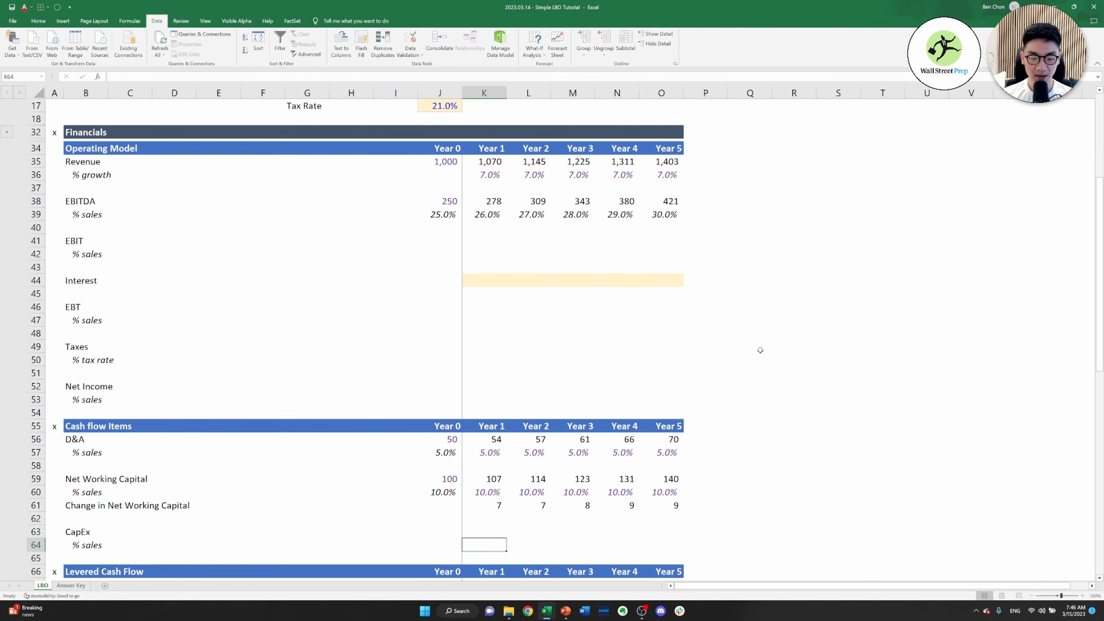
{"action": "key", "text": "Up"}
{"action": "key", "text": "Left"}
{"action": "type", "text": "="}
{"action": "key", "text": "ctrl+Up"}
{"action": "key", "text": "ctrl+Up"}
{"action": "key", "text": "ctrl+Up"}
{"action": "key", "text": "ctrl+Up"}
{"action": "key", "text": "ctrl+Up"}
{"action": "key", "text": "ctrl+Up"}
{"action": "key", "text": "ctrl+Up"}
{"action": "key", "text": "ctrl+Up"}
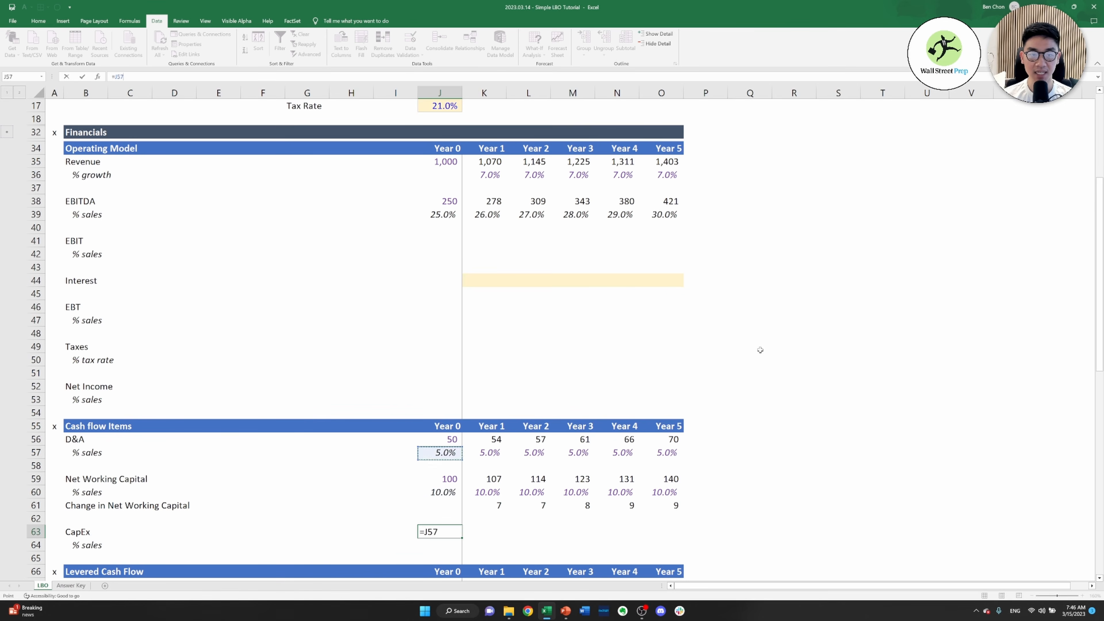
{"action": "key", "text": "ctrl+Up"}
{"action": "key", "text": "ctrl+Up"}
{"action": "key", "text": "ctrl+Up"}
{"action": "key", "text": "ctrl+Up"}
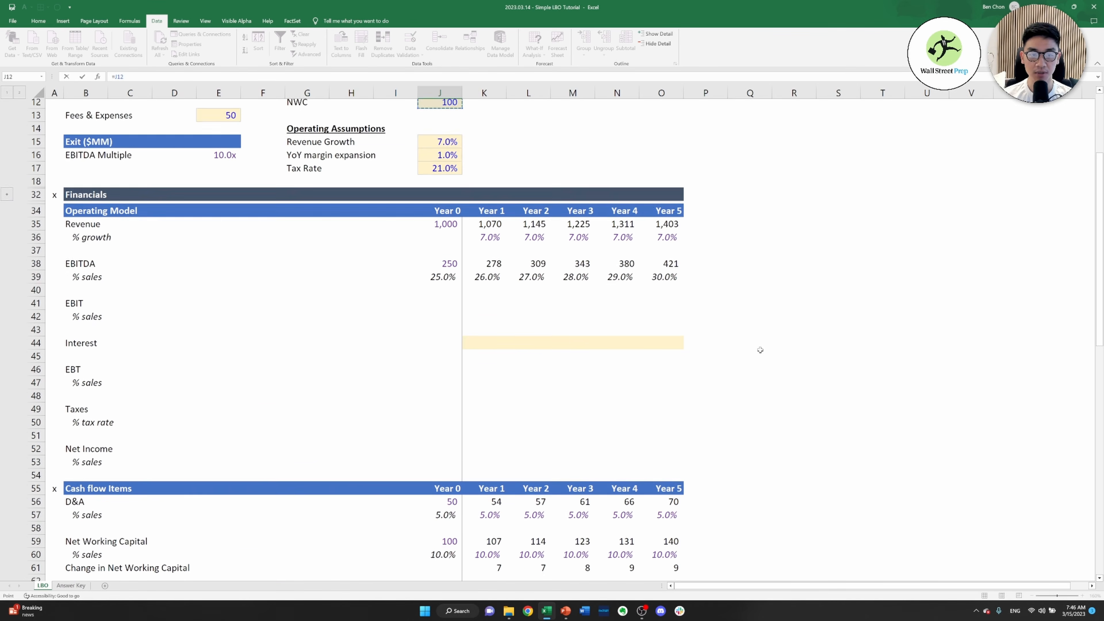
{"action": "key", "text": "Down"}
{"action": "key", "text": "Down"}
{"action": "key", "text": "Down"}
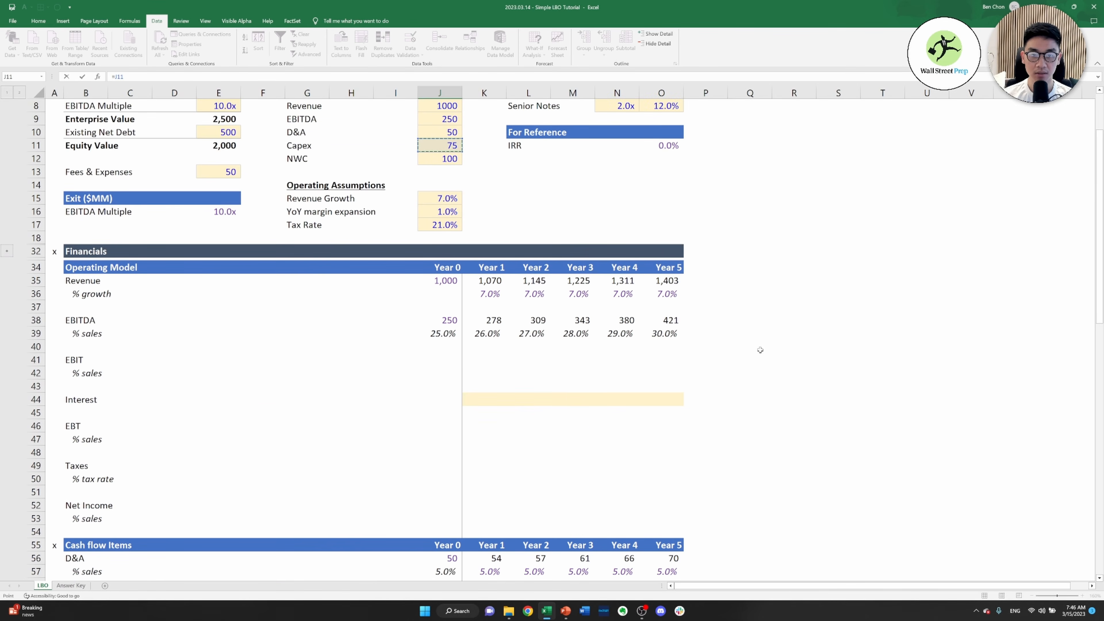
{"action": "key", "text": "Return"}
{"action": "key", "text": "Return"}
Calculate the Year 0 CapEx % sales in J64 as CapEx divided by revenue, =J63/J35
{"action": "key", "text": "Up"}
{"action": "type", "text": "="}
{"action": "key", "text": "Up"}
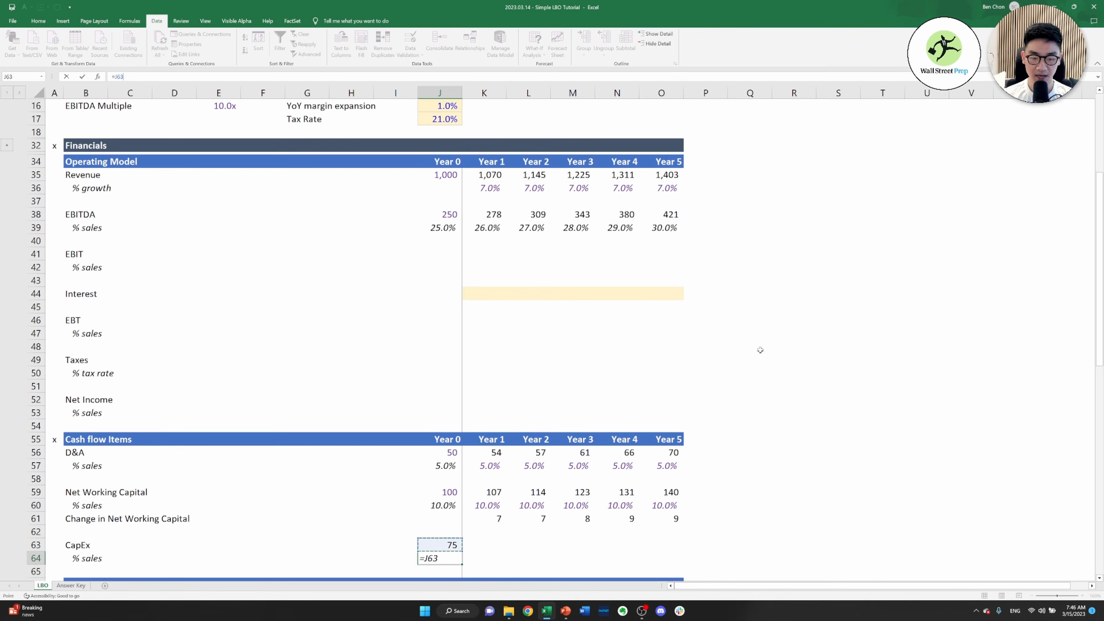
{"action": "type", "text": "/"}
{"action": "key", "text": "ctrl+Up"}
{"action": "key", "text": "ctrl+Up"}
{"action": "key", "text": "ctrl+Up"}
{"action": "key", "text": "ctrl+Up"}
{"action": "key", "text": "ctrl+Up"}
{"action": "key", "text": "ctrl+Up"}
{"action": "key", "text": "ctrl+Up"}
{"action": "key", "text": "ctrl+Up"}
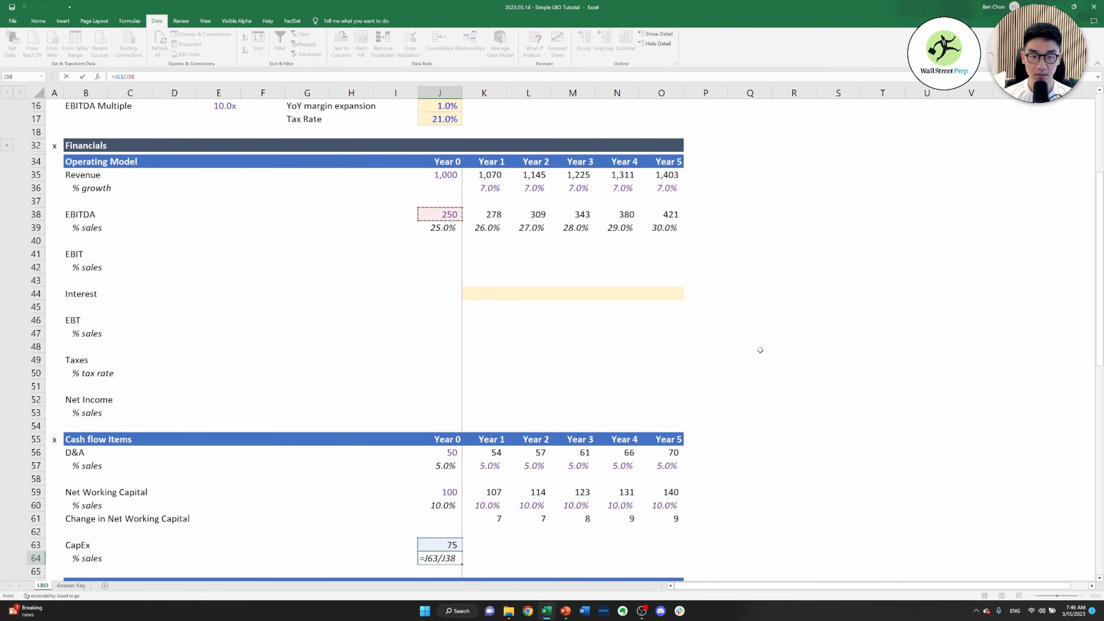
{"action": "key", "text": "ctrl+Return"}
Link the Year 1 CapEx % sales in K64 to the Year 0 ratio, =J64
{"action": "key", "text": "Right"}
{"action": "type", "text": "="}
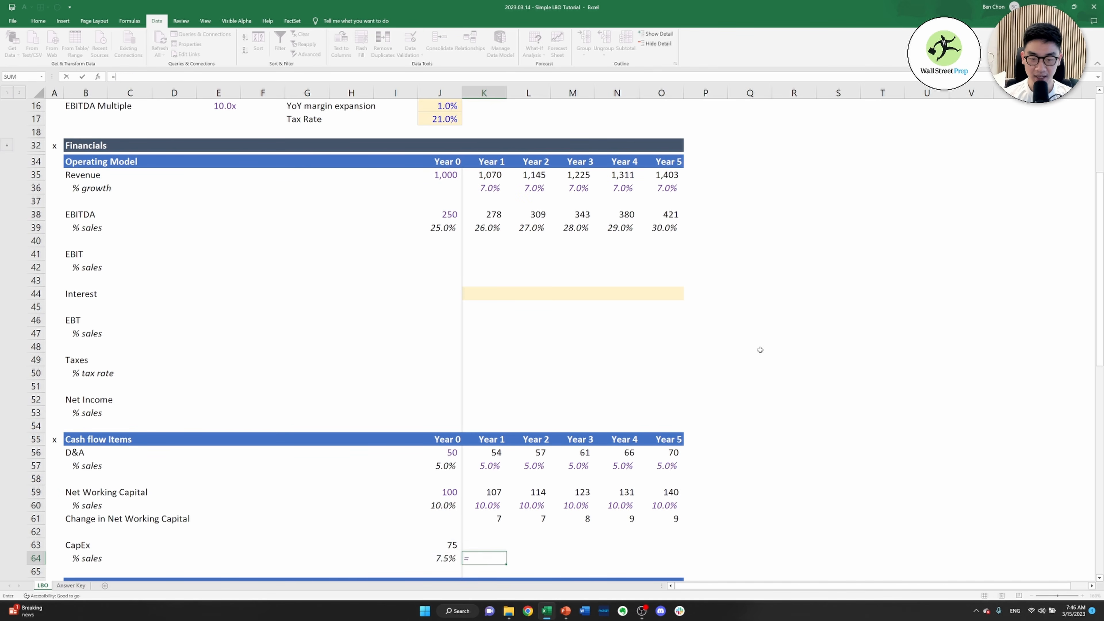
{"action": "key", "text": "Left"}
{"action": "key", "text": "ctrl+Return"}
{"action": "key", "text": "Right"}
{"action": "key", "text": "Left"}
Calculate Year 1 CapEx in K63 as CapEx % sales times revenue, =K64*K35
{"action": "key", "text": "Up"}
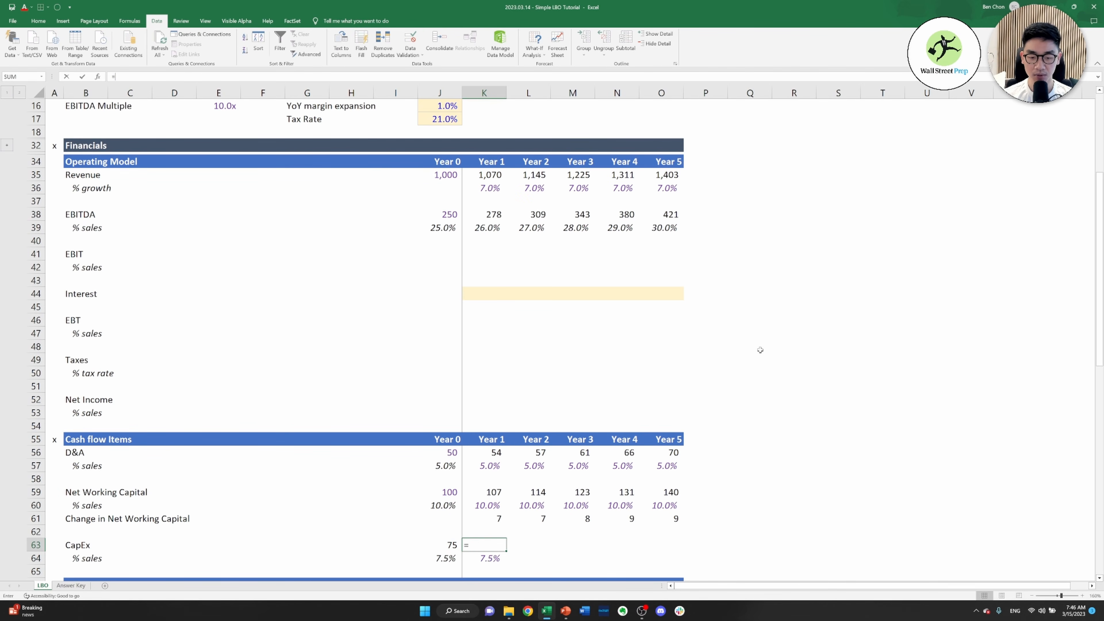
{"action": "type", "text": "="}
{"action": "key", "text": "Down"}
{"action": "type", "text": "*"}
{"action": "key", "text": "Up"}
{"action": "key", "text": "Up"}
{"action": "key", "text": "Up"}
{"action": "key", "text": "Up"}
{"action": "key", "text": "Up"}
{"action": "key", "text": "Up"}
{"action": "key", "text": "Up"}
{"action": "key", "text": "Up"}
{"action": "key", "text": "Up"}
{"action": "key", "text": "Up"}
{"action": "key", "text": "Up"}
{"action": "key", "text": "Up"}
{"action": "key", "text": "Up"}
{"action": "key", "text": "Up"}
{"action": "key", "text": "Up"}
{"action": "key", "text": "Up"}
{"action": "key", "text": "Up"}
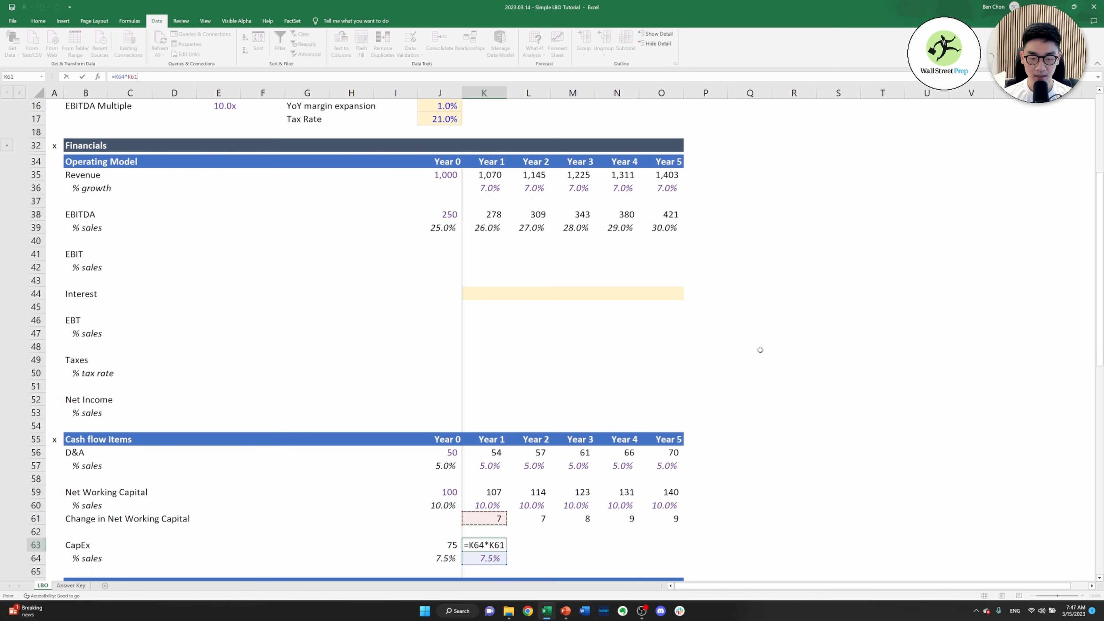
{"action": "key", "text": "Up"}
{"action": "key", "text": "Up"}
{"action": "key", "text": "Up"}
{"action": "key", "text": "Up"}
{"action": "key", "text": "Up"}
{"action": "key", "text": "Up"}
{"action": "key", "text": "Up"}
{"action": "key", "text": "Up"}
{"action": "key", "text": "Up"}
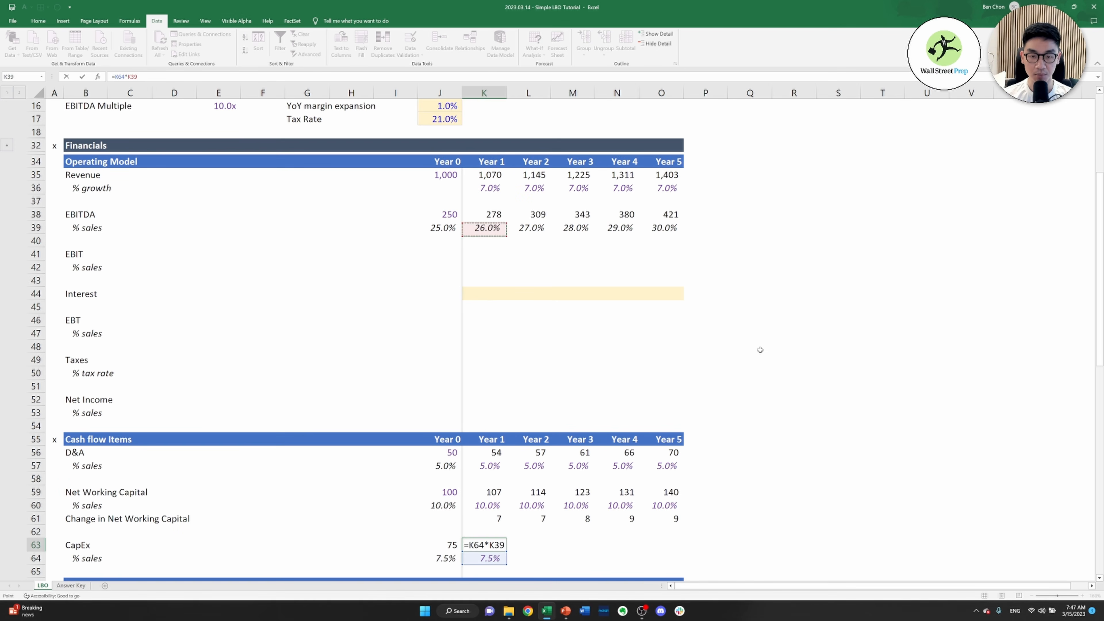
{"action": "key", "text": "Up"}
{"action": "key", "text": "Up"}
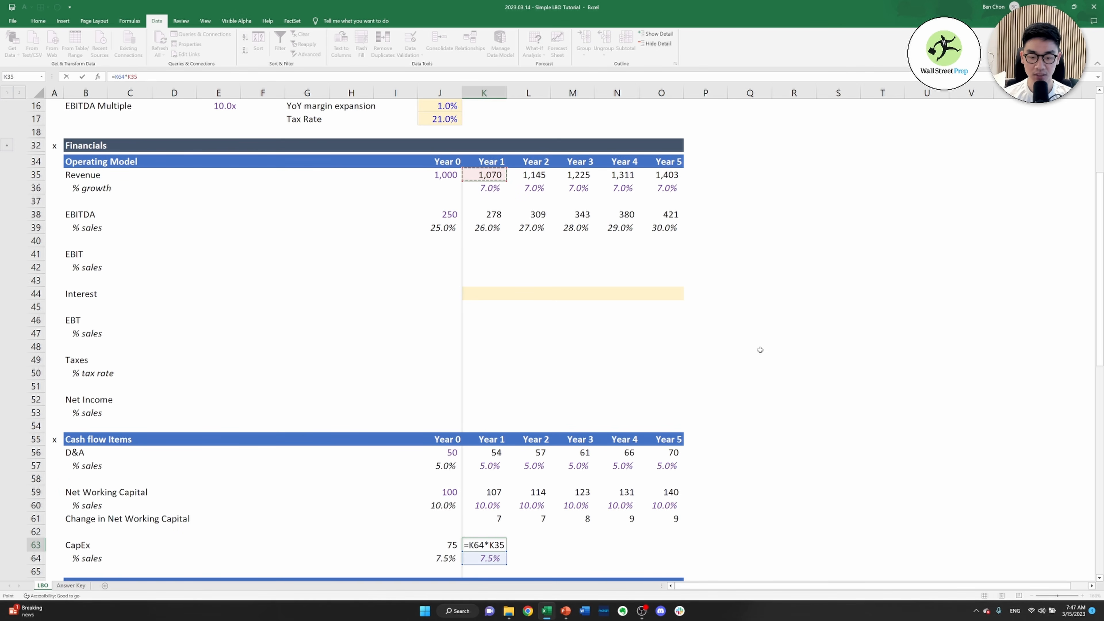
{"action": "key", "text": "Tab"}
Link the Year 2 CapEx % sales in L64 to the prior year, =K64, and copy it across through Year 5
{"action": "key", "text": "Down"}
{"action": "type", "text": "="}
{"action": "key", "text": "Left"}
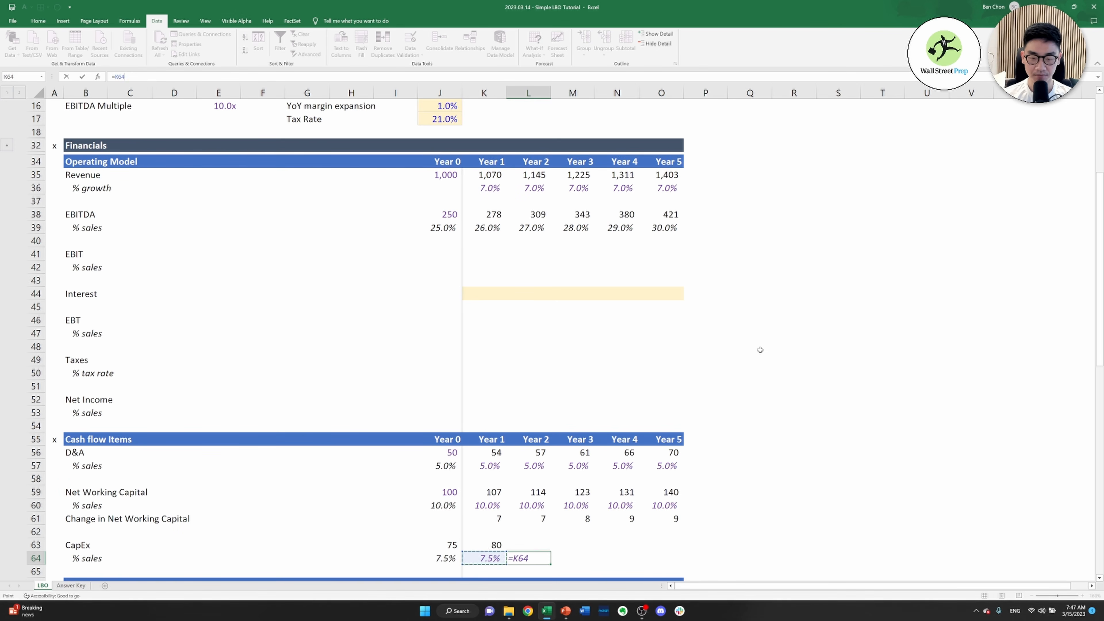
{"action": "key", "text": "ctrl+Return"}
{"action": "key", "text": "ctrl+c"}
{"action": "key", "text": "shift+Right"}
{"action": "key", "text": "shift+Right"}
Copy the Year 1 CapEx formula in K63 across to Years 2 through 5
{"action": "key", "text": "shift+Right"}
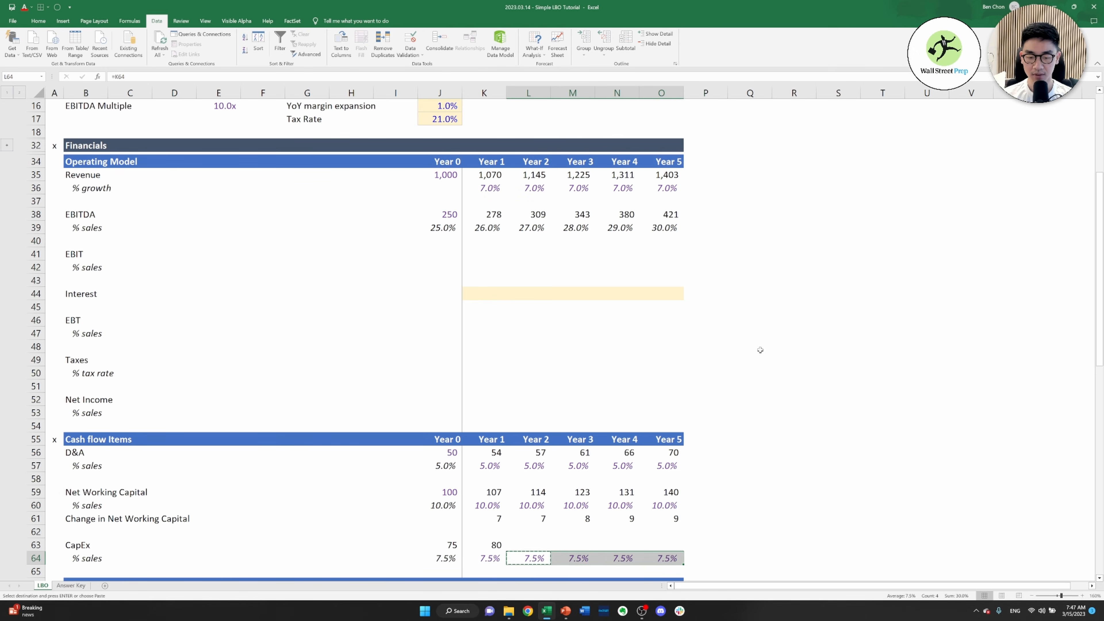
{"action": "key", "text": "Return"}
{"action": "key", "text": "Up"}
{"action": "key", "text": "Left"}
{"action": "key", "text": "ctrl+c"}
{"action": "key", "text": "shift+Right"}
{"action": "key", "text": "shift+Right"}
{"action": "key", "text": "shift+Right"}
{"action": "key", "text": "shift+Right"}
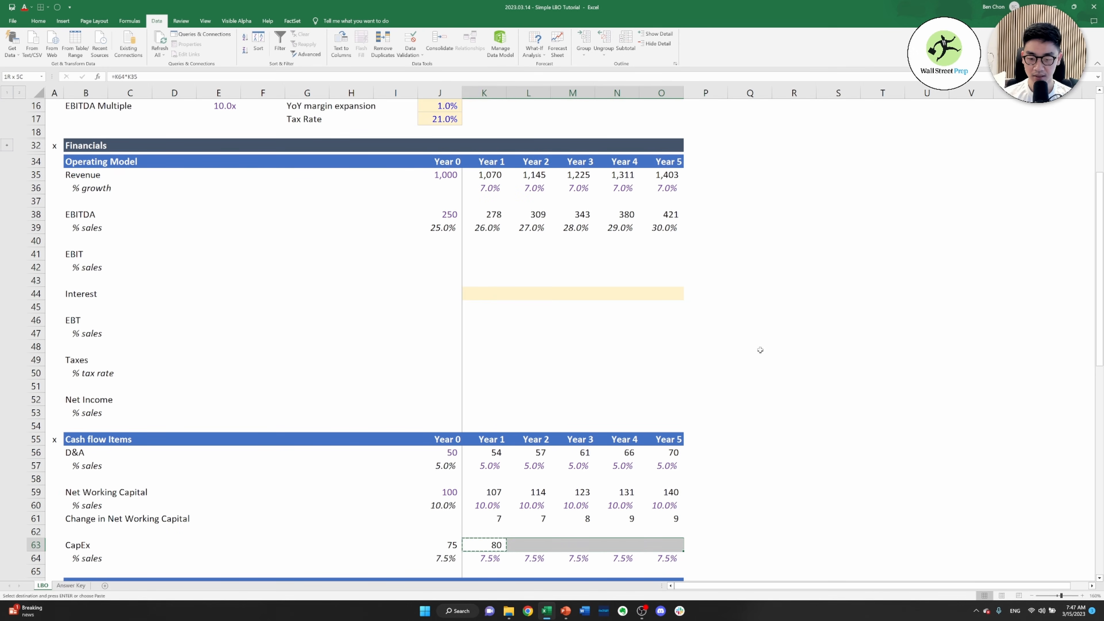
{"action": "key", "text": "ctrl+v"}
{"action": "key", "text": "Escape"}
{"action": "key", "text": "Down"}
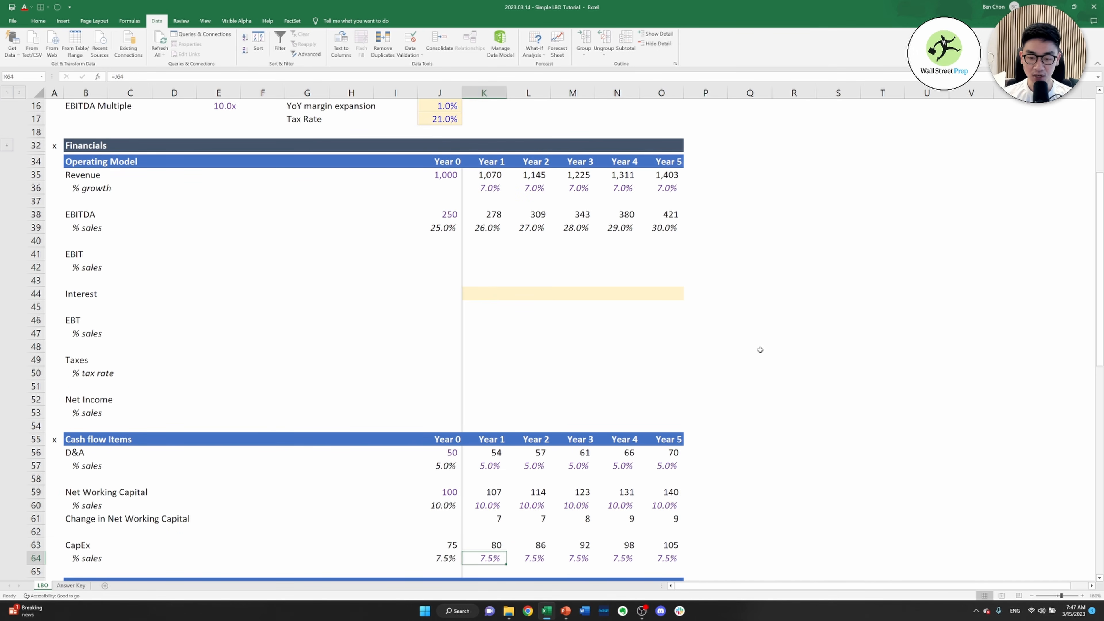
Calculate Year 0 EBIT in J41 as EBITDA minus D&A, =J38-J56
{"action": "key", "text": "Up"}
{"action": "key", "text": "Up"}
{"action": "key", "text": "Up"}
{"action": "key", "text": "Up"}
{"action": "key", "text": "Up"}
{"action": "key", "text": "Up"}
{"action": "key", "text": "Up"}
{"action": "key", "text": "Up"}
{"action": "key", "text": "Up"}
{"action": "key", "text": "Up"}
{"action": "key", "text": "Up"}
{"action": "key", "text": "Up"}
{"action": "key", "text": "Up"}
{"action": "key", "text": "Up"}
{"action": "key", "text": "Up"}
{"action": "key", "text": "Up"}
{"action": "key", "text": "Up"}
{"action": "key", "text": "Up"}
{"action": "key", "text": "Up"}
{"action": "key", "text": "Up"}
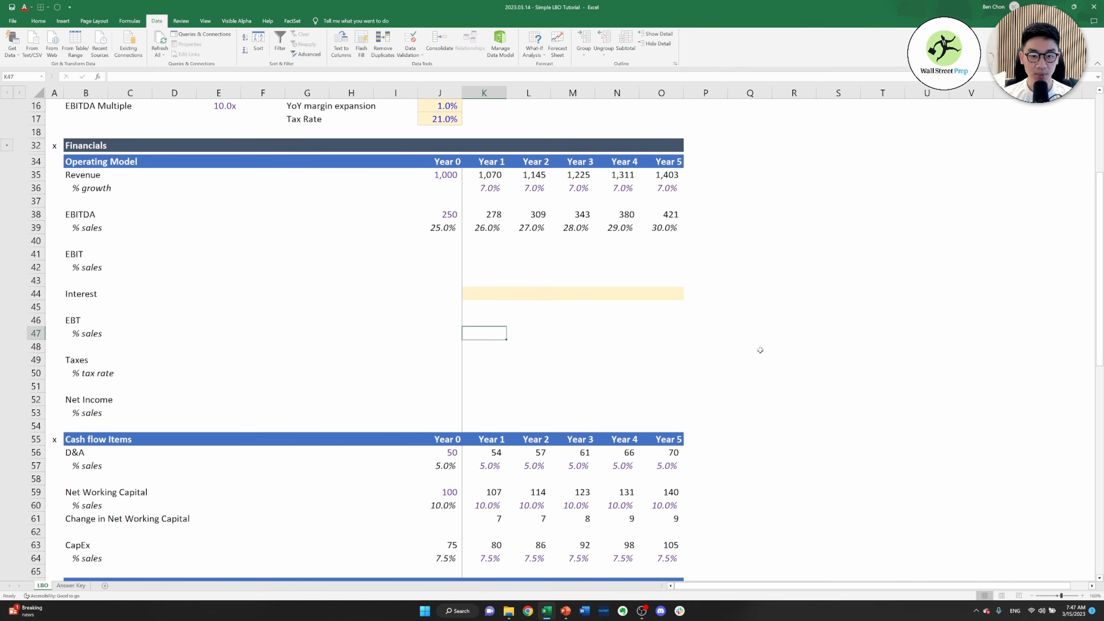
{"action": "key", "text": "Up"}
{"action": "key", "text": "Up"}
{"action": "key", "text": "Up"}
{"action": "key", "text": "Left"}
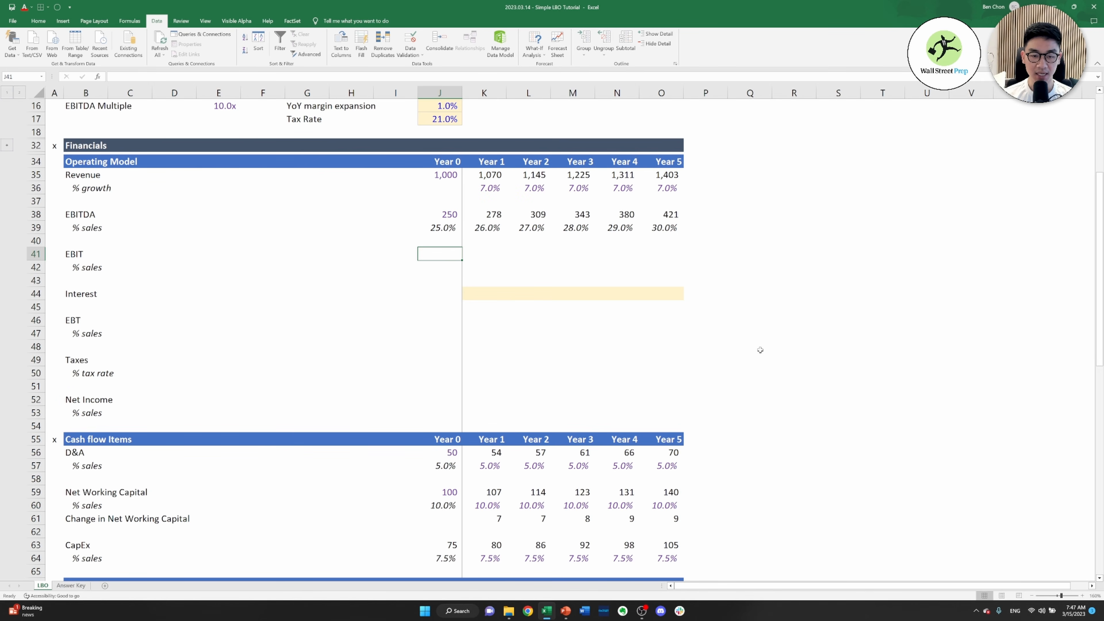
{"action": "type", "text": "="}
{"action": "key", "text": "Up"}
{"action": "key", "text": "Up"}
{"action": "key", "text": "Up"}
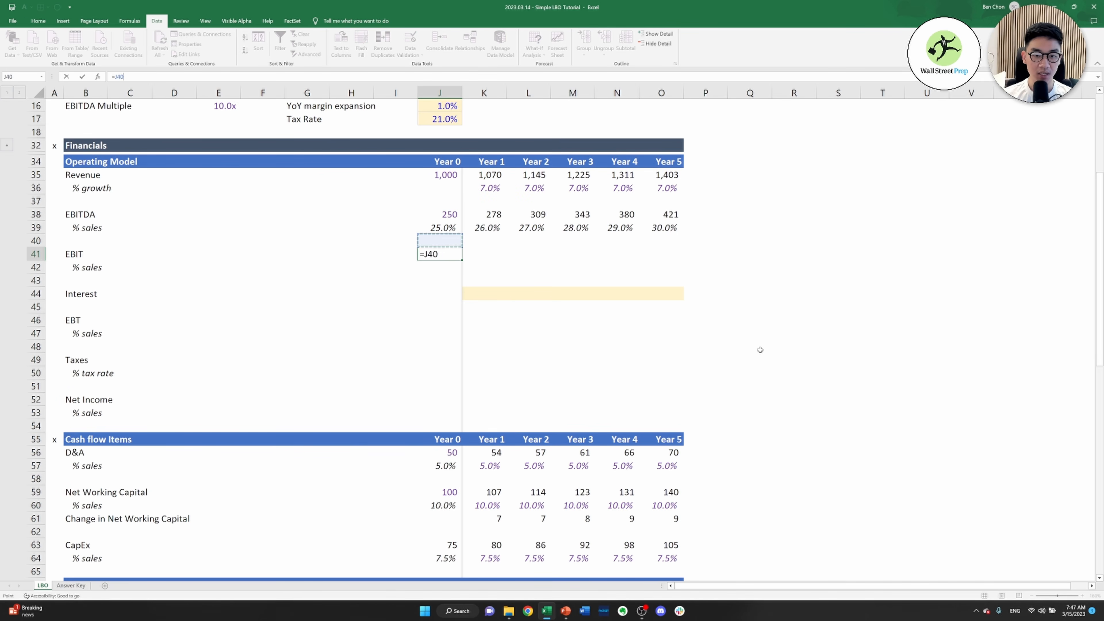
{"action": "type", "text": "-"}
{"action": "key", "text": "Down"}
{"action": "key", "text": "Down"}
{"action": "key", "text": "Down"}
{"action": "key", "text": "Down"}
{"action": "key", "text": "Down"}
{"action": "key", "text": "Down"}
{"action": "key", "text": "Down"}
{"action": "key", "text": "Down"}
{"action": "key", "text": "Down"}
{"action": "key", "text": "Down"}
{"action": "key", "text": "Down"}
{"action": "key", "text": "Down"}
{"action": "key", "text": "Down"}
{"action": "key", "text": "Down"}
{"action": "key", "text": "Down"}
{"action": "key", "text": "Down"}
{"action": "key", "text": "Down"}
{"action": "key", "text": "Down"}
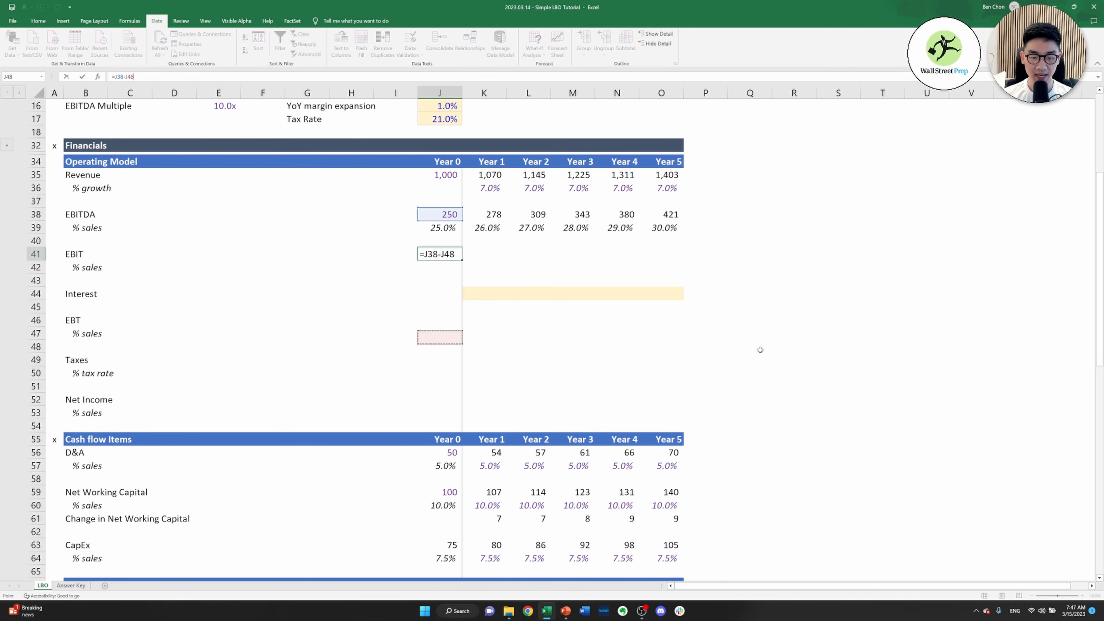
{"action": "key", "text": "Up"}
{"action": "key", "text": "Up"}
{"action": "key", "text": "ctrl+Return"}
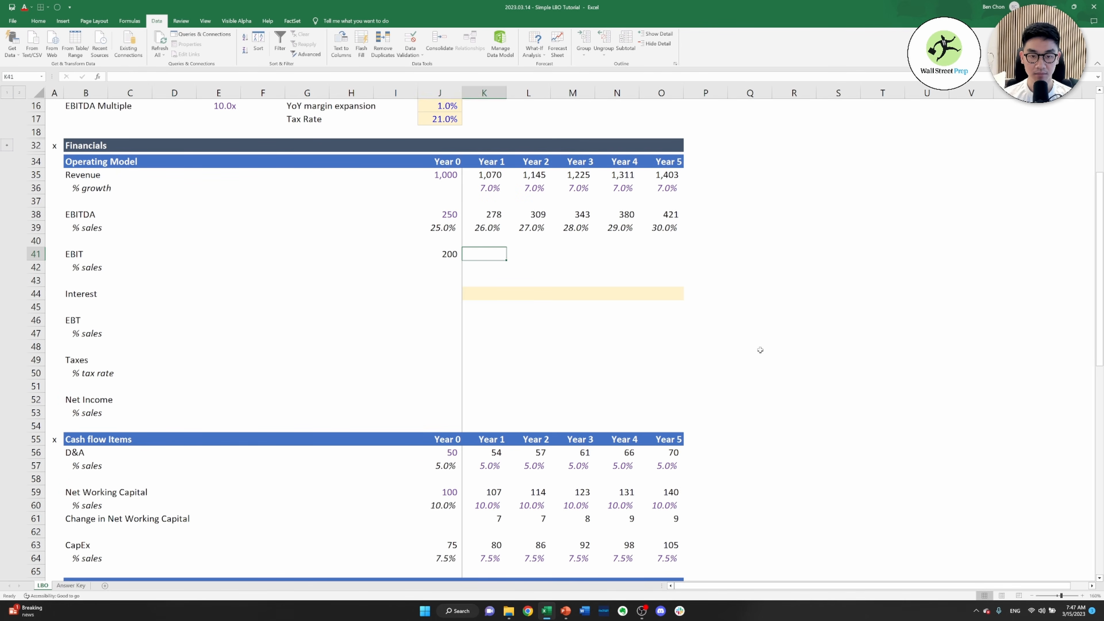
Calculate the Year 0 EBIT % sales in J42 as EBIT divided by revenue, =J41/J35
{"action": "key", "text": "Down"}
{"action": "type", "text": "="}
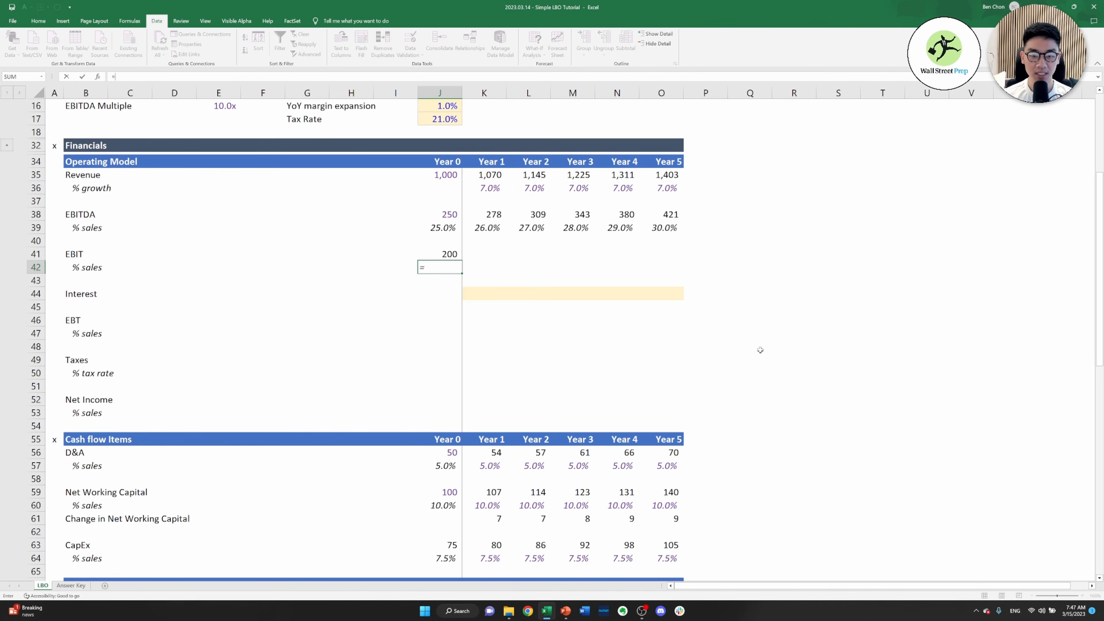
{"action": "key", "text": "Up"}
{"action": "type", "text": "/"}
{"action": "key", "text": "Up"}
{"action": "key", "text": "Up"}
{"action": "key", "text": "Up"}
{"action": "key", "text": "Up"}
{"action": "key", "text": "Up"}
{"action": "key", "text": "Up"}
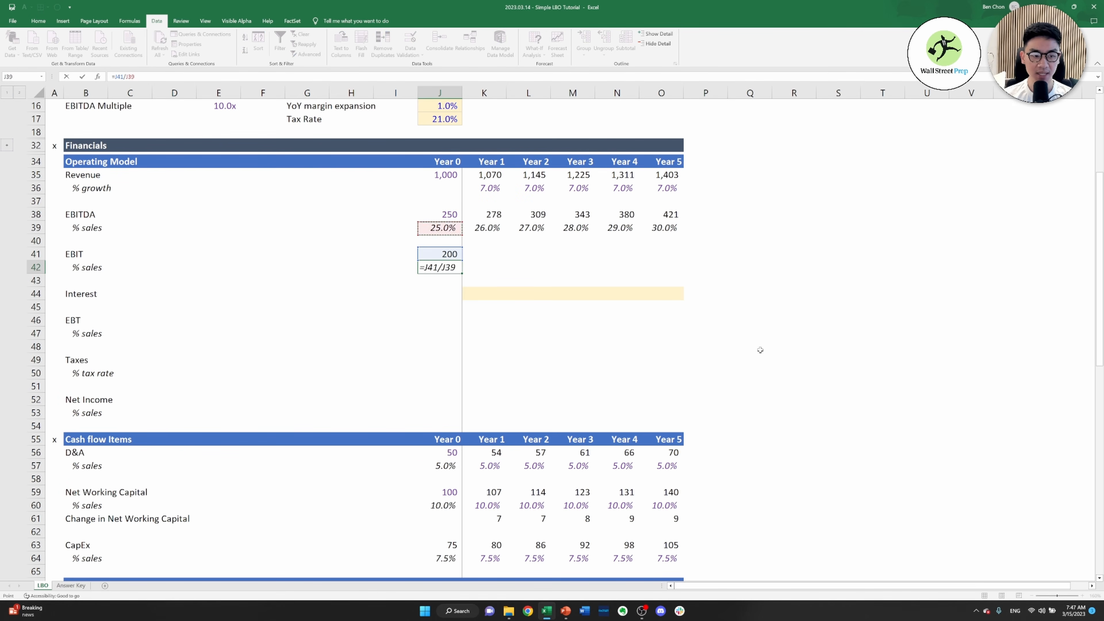
{"action": "key", "text": "ctrl+Return"}
{"action": "key", "text": "Right"}
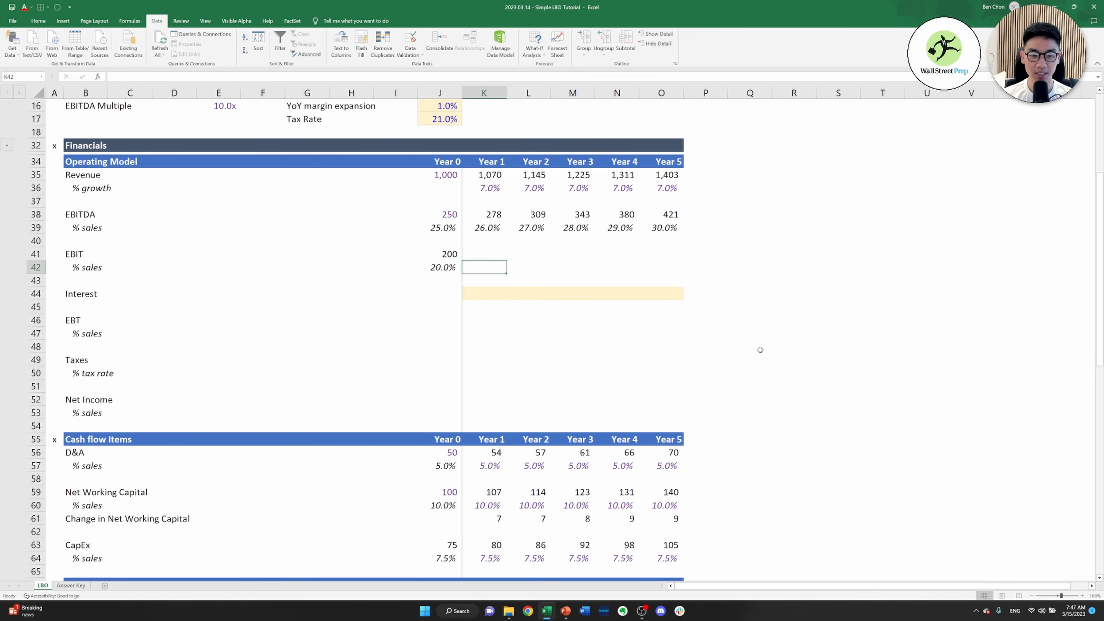
Calculate Year 1 EBIT in K41 as EBITDA minus D&A, =K38-K56
{"action": "key", "text": "Up"}
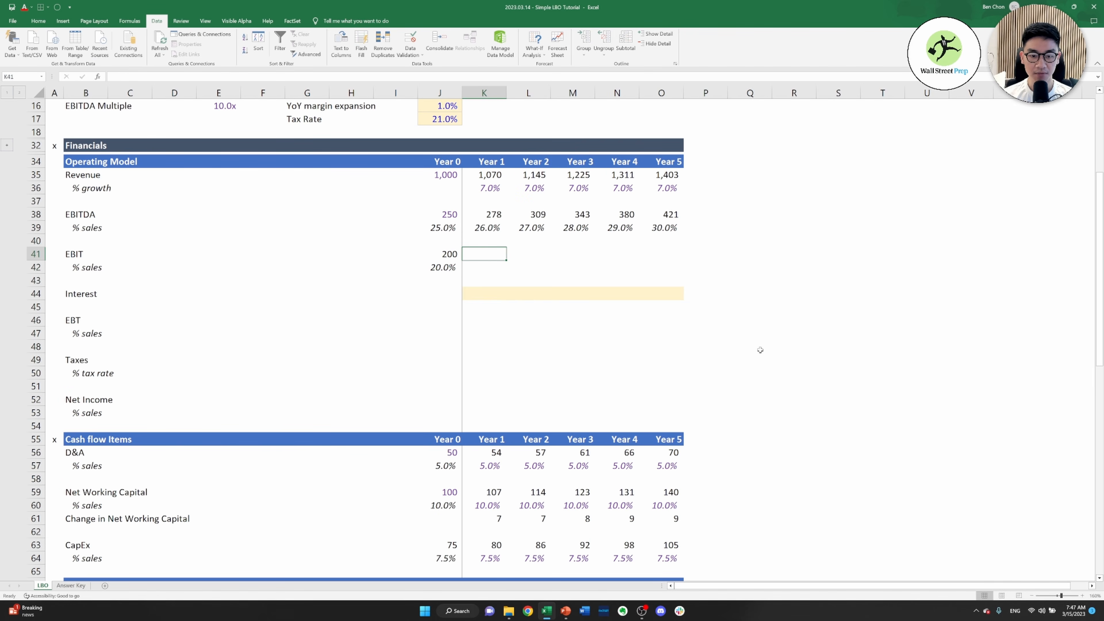
{"action": "key", "text": "Left"}
{"action": "key", "text": "Right"}
{"action": "type", "text": "="}
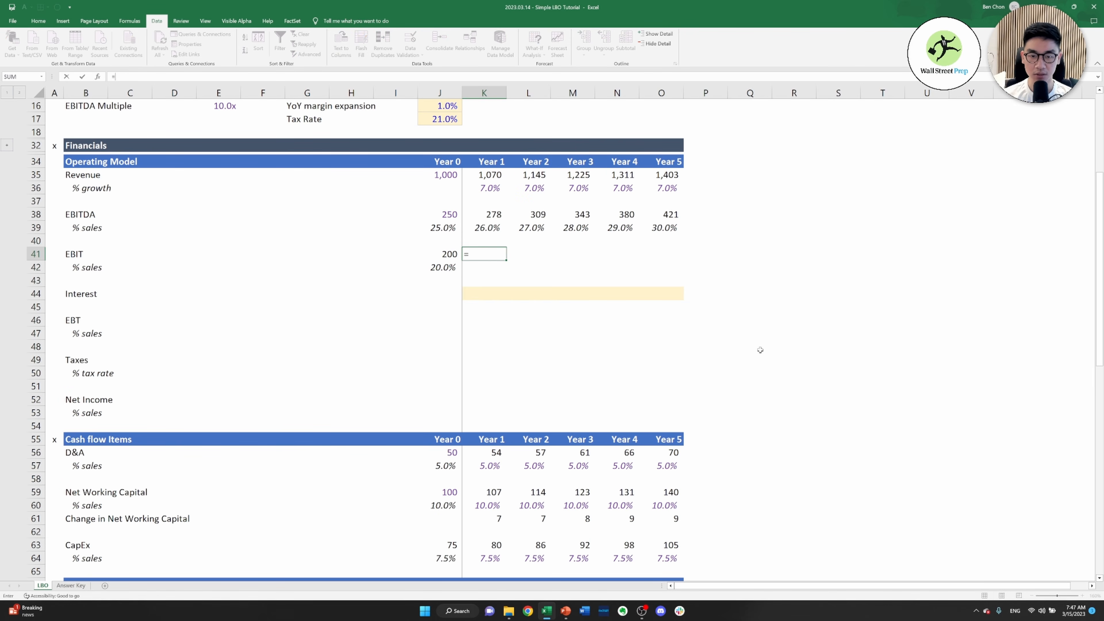
{"action": "key", "text": "Up"}
{"action": "key", "text": "Up"}
{"action": "key", "text": "Up"}
{"action": "type", "text": "-"}
{"action": "key", "text": "Down"}
{"action": "key", "text": "Down"}
{"action": "key", "text": "Down"}
{"action": "key", "text": "Down"}
{"action": "key", "text": "Down"}
{"action": "key", "text": "Down"}
{"action": "key", "text": "Down"}
{"action": "key", "text": "Down"}
{"action": "key", "text": "Down"}
{"action": "key", "text": "Down"}
{"action": "key", "text": "Down"}
{"action": "key", "text": "Down"}
{"action": "key", "text": "Down"}
{"action": "key", "text": "Down"}
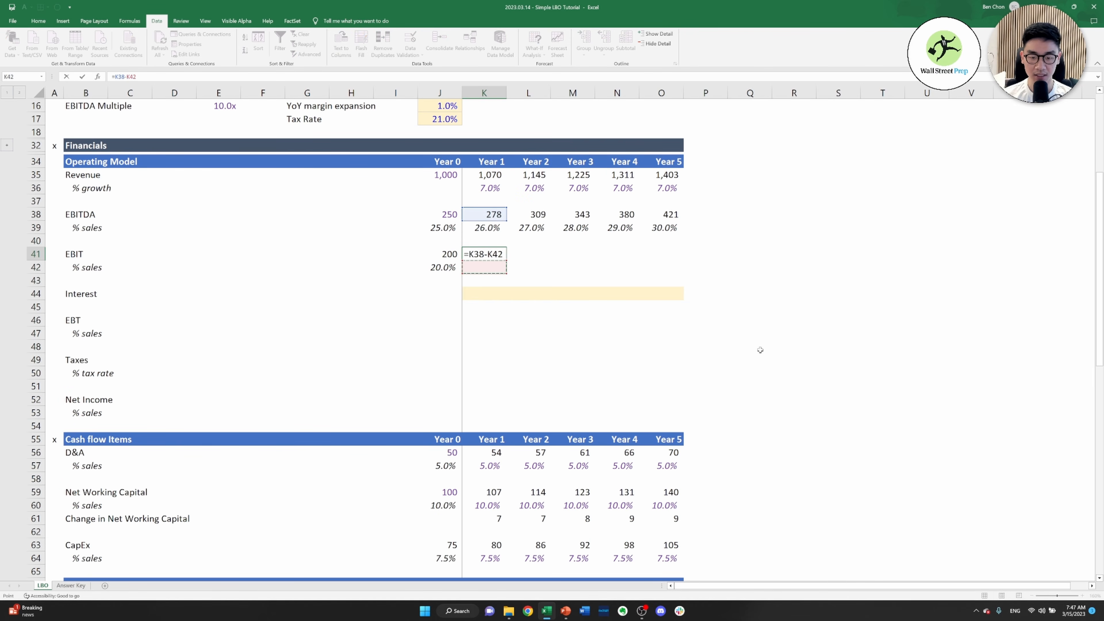
{"action": "key", "text": "Down"}
{"action": "key", "text": "Return"}
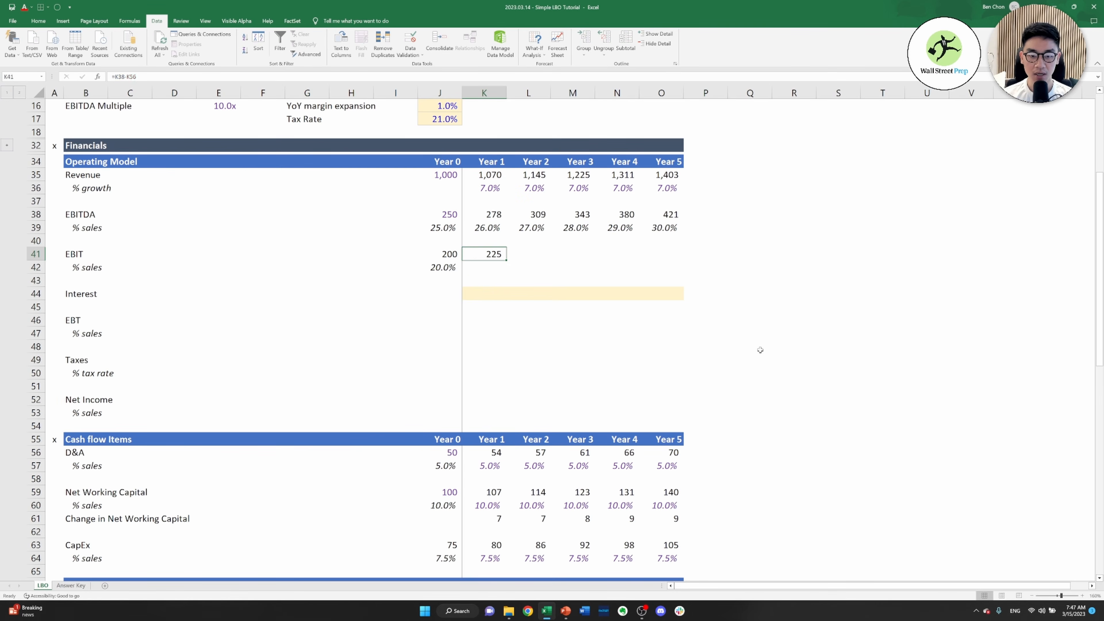
Calculate the Year 1 EBIT % sales in K42 as EBIT divided by revenue, =K41/K35
{"action": "type", "text": "="}
{"action": "key", "text": "Up"}
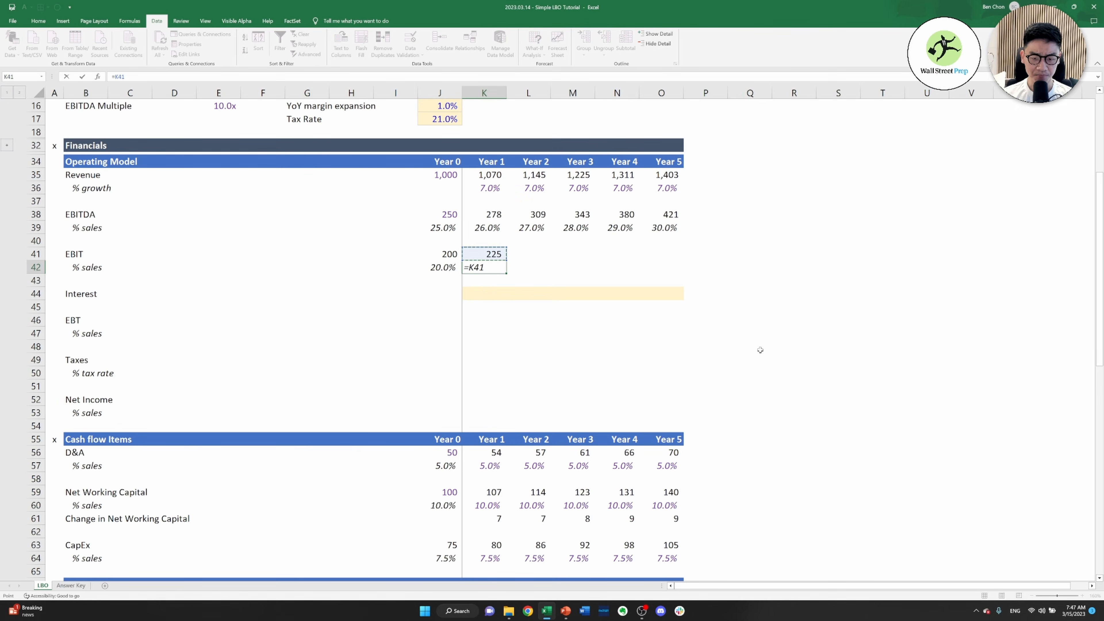
{"action": "type", "text": "/"}
{"action": "key", "text": "Up"}
{"action": "key", "text": "Up"}
{"action": "key", "text": "Up"}
{"action": "key", "text": "Up"}
{"action": "key", "text": "Up"}
{"action": "key", "text": "Up"}
{"action": "key", "text": "Up"}
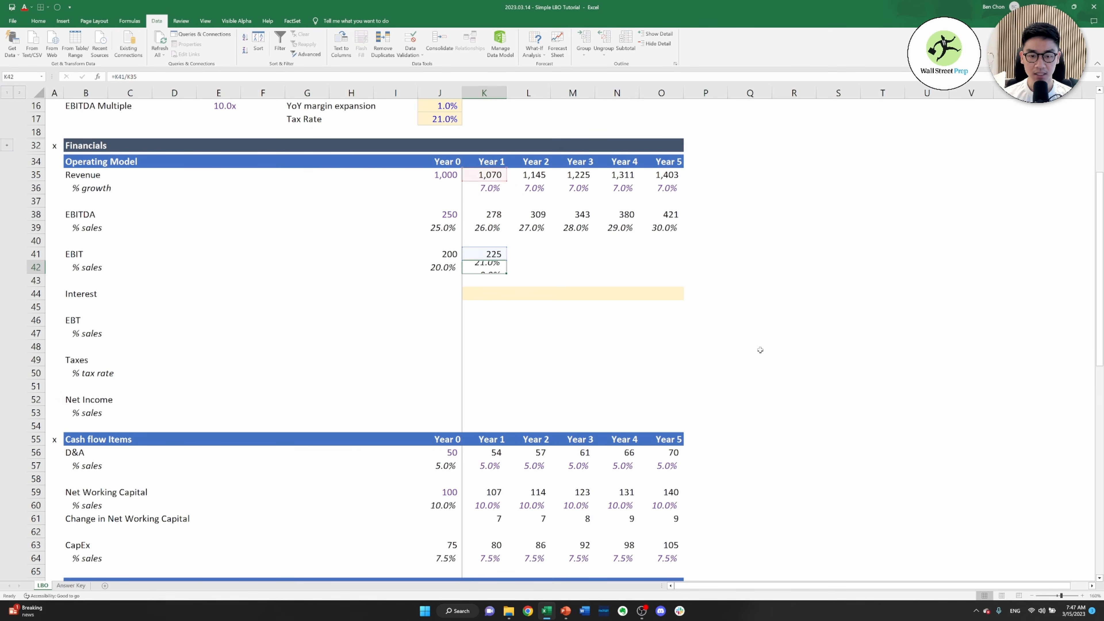
{"action": "key", "text": "shift+Return"}
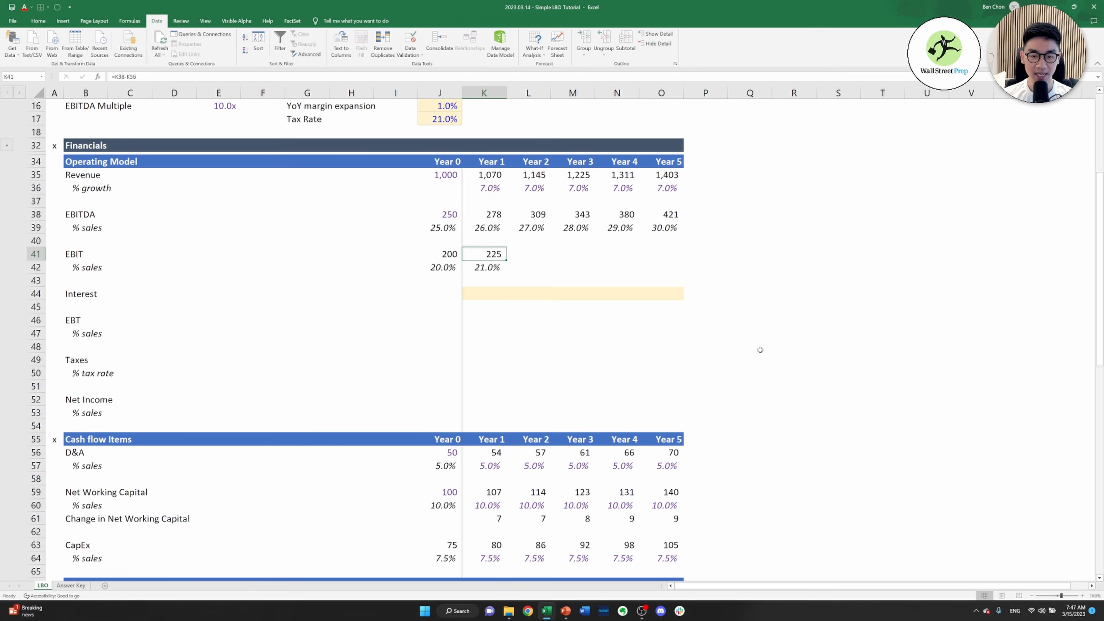
Copy the Year 1 EBIT and EBIT % sales formulas in K41:K42 across through Year 5
{"action": "key", "text": "shift+Down"}
{"action": "key", "text": "ctrl+c"}
{"action": "key", "text": "shift+Right"}
{"action": "key", "text": "shift+Right"}
{"action": "key", "text": "shift+Right"}
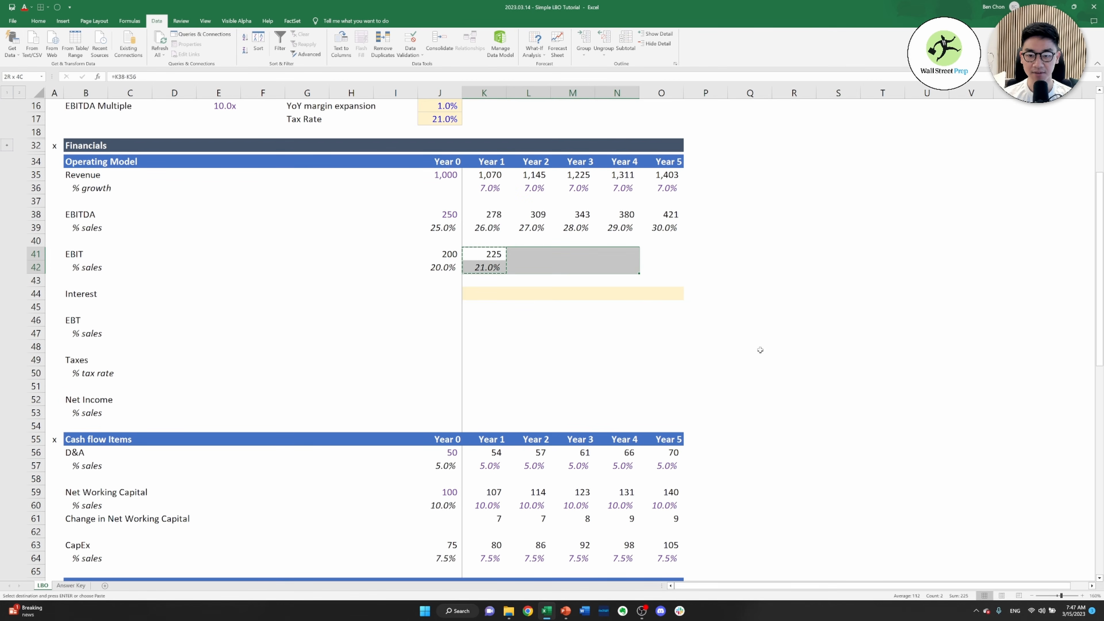
{"action": "key", "text": "shift+Right"}
{"action": "key", "text": "ctrl+v"}
Try calculating Year 0 EBT in J46 as EBIT minus interest, =J41-J44
{"action": "key", "text": "Down"}
{"action": "key", "text": "Down"}
{"action": "key", "text": "Down"}
{"action": "key", "text": "Down"}
{"action": "key", "text": "Down"}
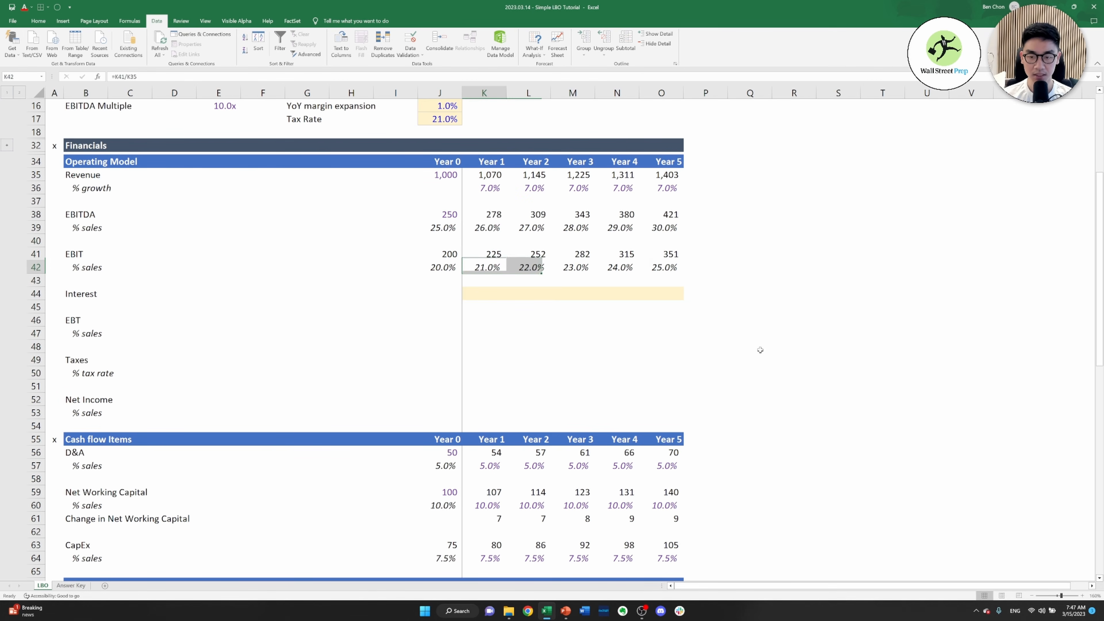
{"action": "key", "text": "Left"}
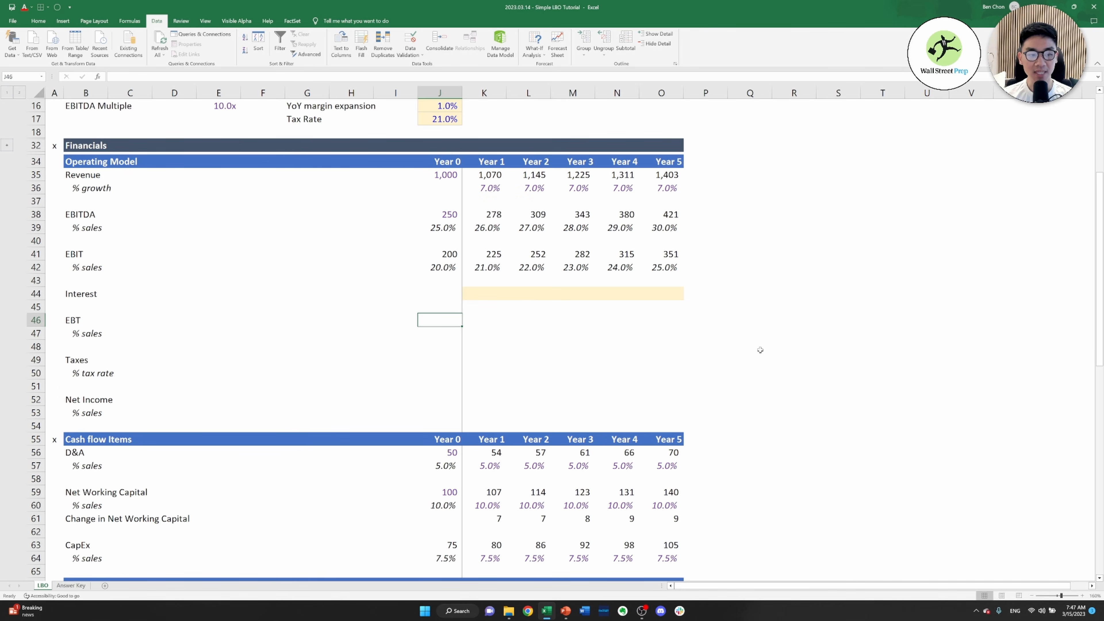
{"action": "key", "text": "Right"}
{"action": "key", "text": "Left"}
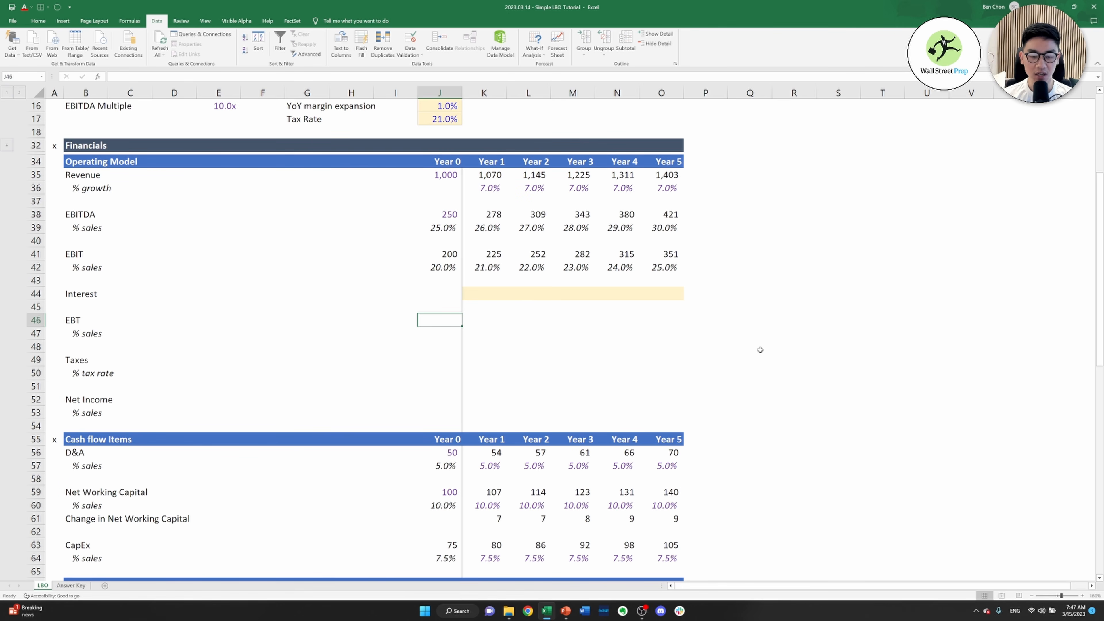
{"action": "key", "text": "Up"}
{"action": "key", "text": "Up"}
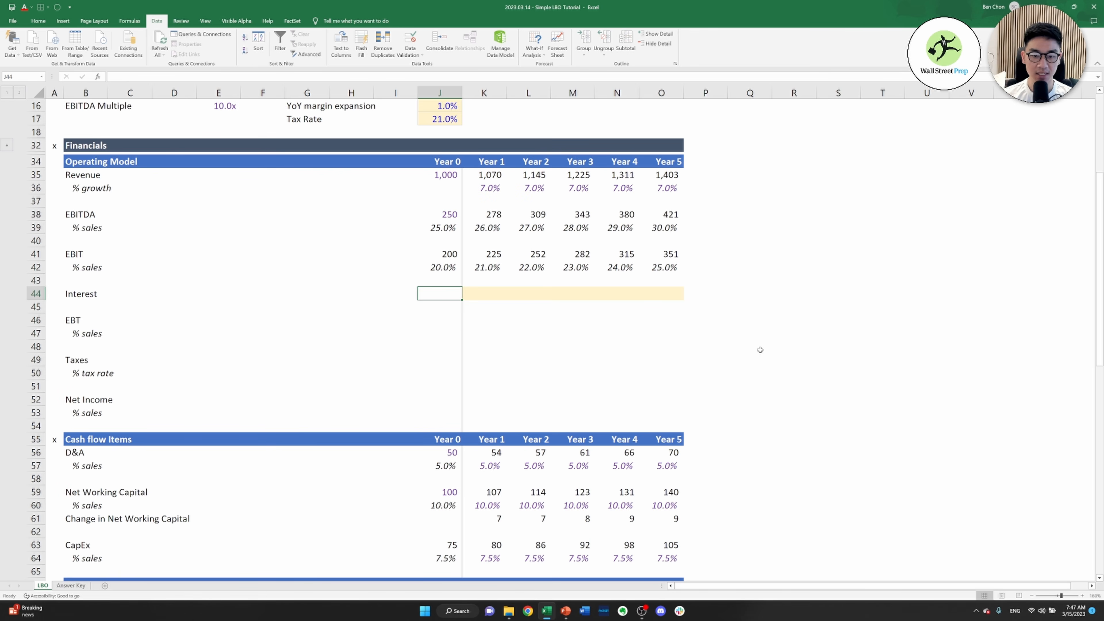
{"action": "key", "text": "Down"}
{"action": "key", "text": "Down"}
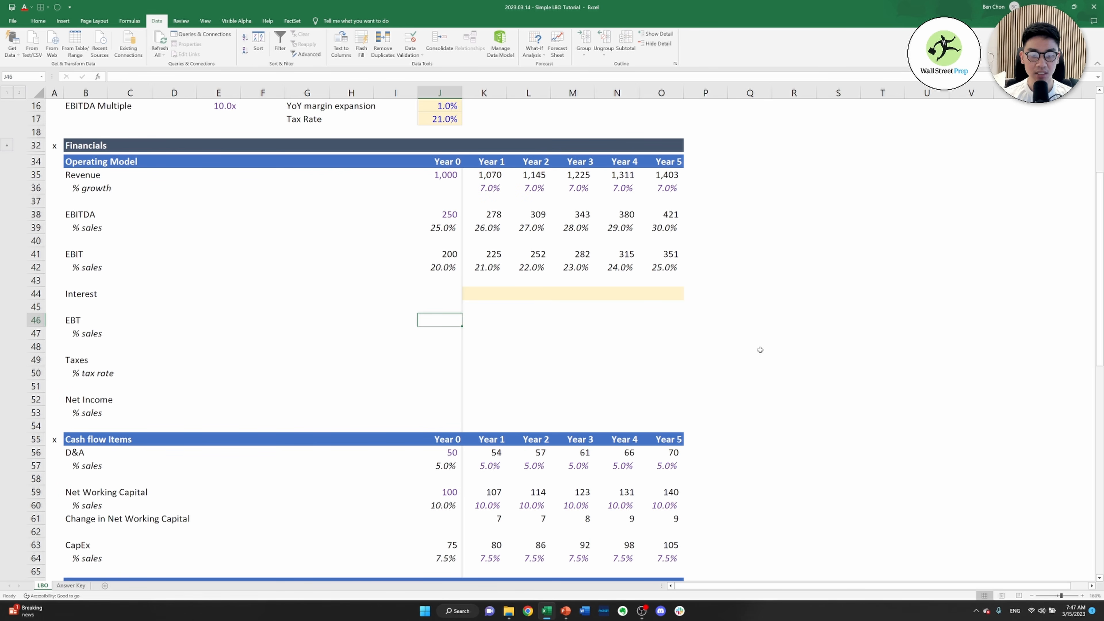
{"action": "type", "text": "="}
{"action": "key", "text": "Up"}
{"action": "key", "text": "Up"}
{"action": "key", "text": "Up"}
{"action": "key", "text": "Up"}
{"action": "key", "text": "Up"}
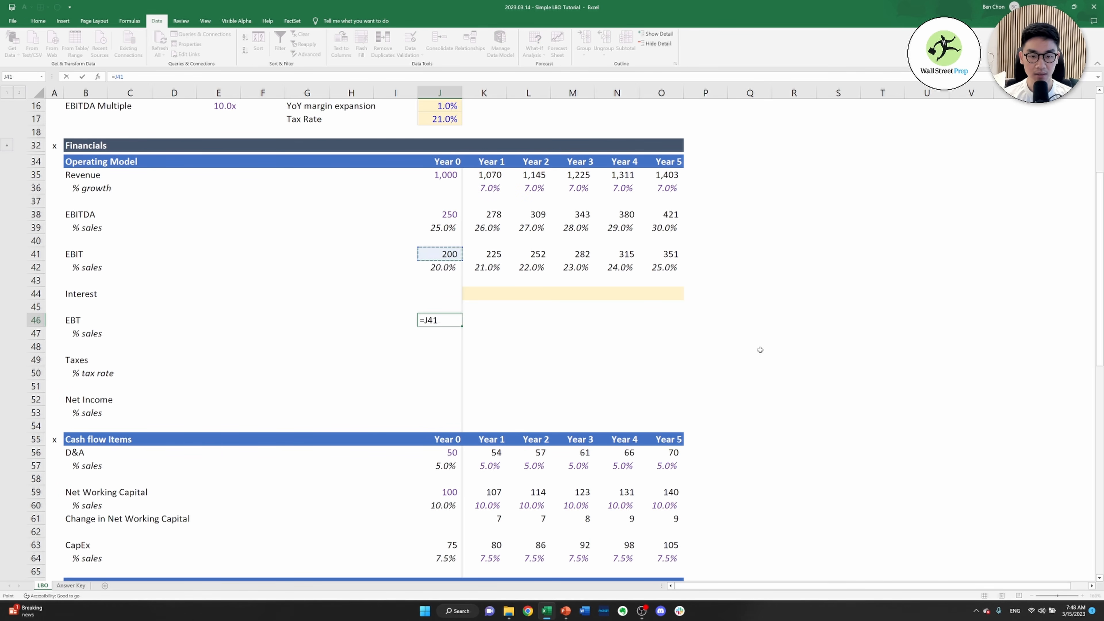
{"action": "type", "text": "-"}
{"action": "key", "text": "Up"}
{"action": "key", "text": "Up"}
{"action": "key", "text": "Return"}
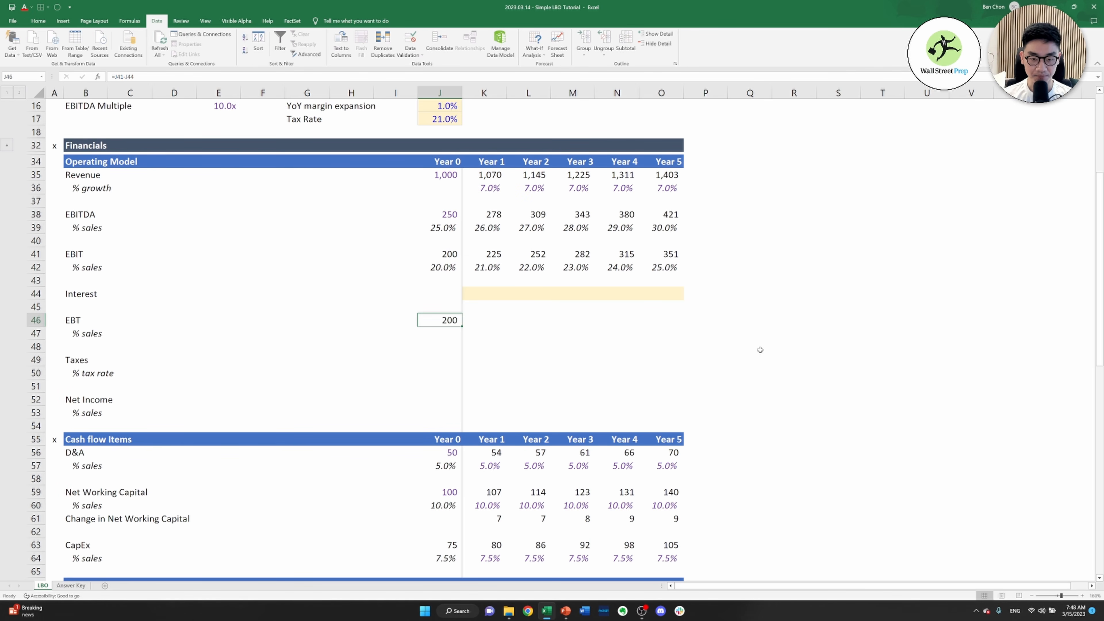
Abandon the Year 0 EBT % sales formula in J47 and clear the Year 0 EBT in J46
{"action": "type", "text": "="}
{"action": "key", "text": "Up"}
{"action": "type", "text": "/"}
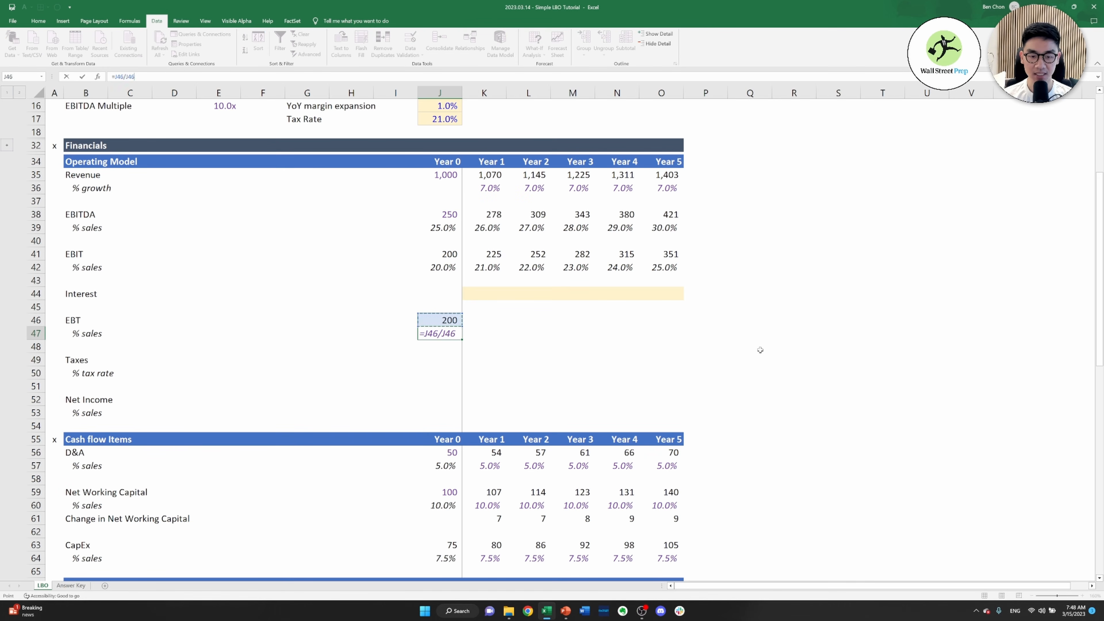
{"action": "key", "text": "Up"}
{"action": "key", "text": "Up"}
{"action": "key", "text": "Up"}
{"action": "key", "text": "Up"}
{"action": "key", "text": "Up"}
{"action": "key", "text": "Up"}
{"action": "key", "text": "Up"}
{"action": "key", "text": "Up"}
{"action": "key", "text": "Up"}
{"action": "key", "text": "Up"}
{"action": "key", "text": "Up"}
{"action": "key", "text": "Up"}
{"action": "key", "text": "Up"}
{"action": "key", "text": "Up"}
{"action": "key", "text": "Up"}
{"action": "key", "text": "Down"}
{"action": "key", "text": "Down"}
{"action": "key", "text": "Down"}
{"action": "key", "text": "Escape"}
{"action": "key", "text": "Up"}
{"action": "key", "text": "Right"}
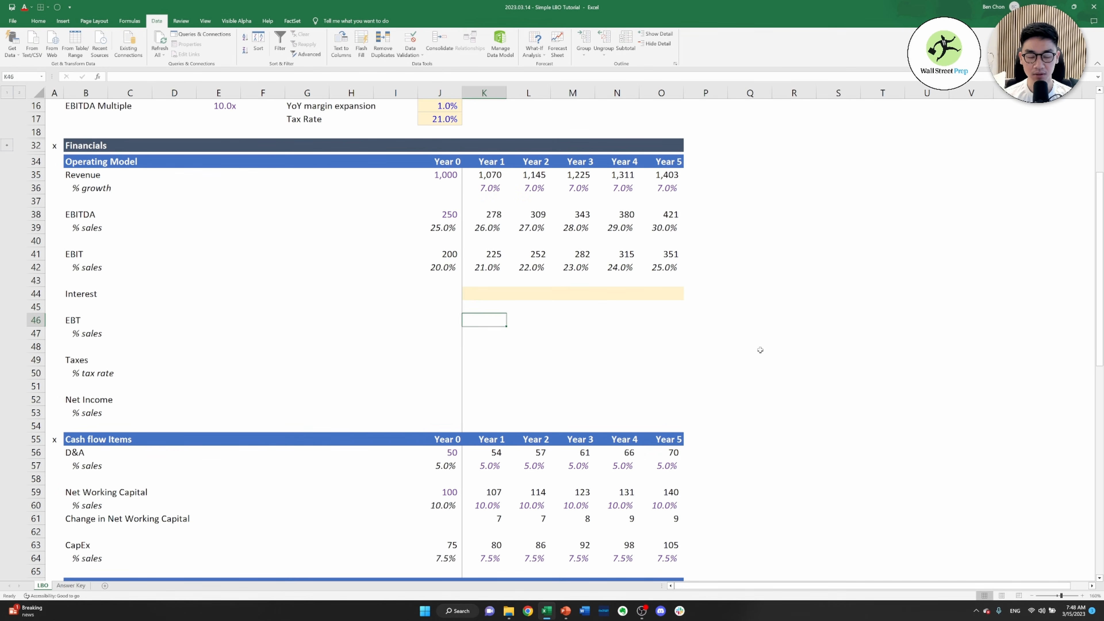
{"action": "type", "text": "="}
{"action": "key", "text": "Up"}
{"action": "key", "text": "Up"}
{"action": "key", "text": "Up"}
{"action": "key", "text": "Escape"}
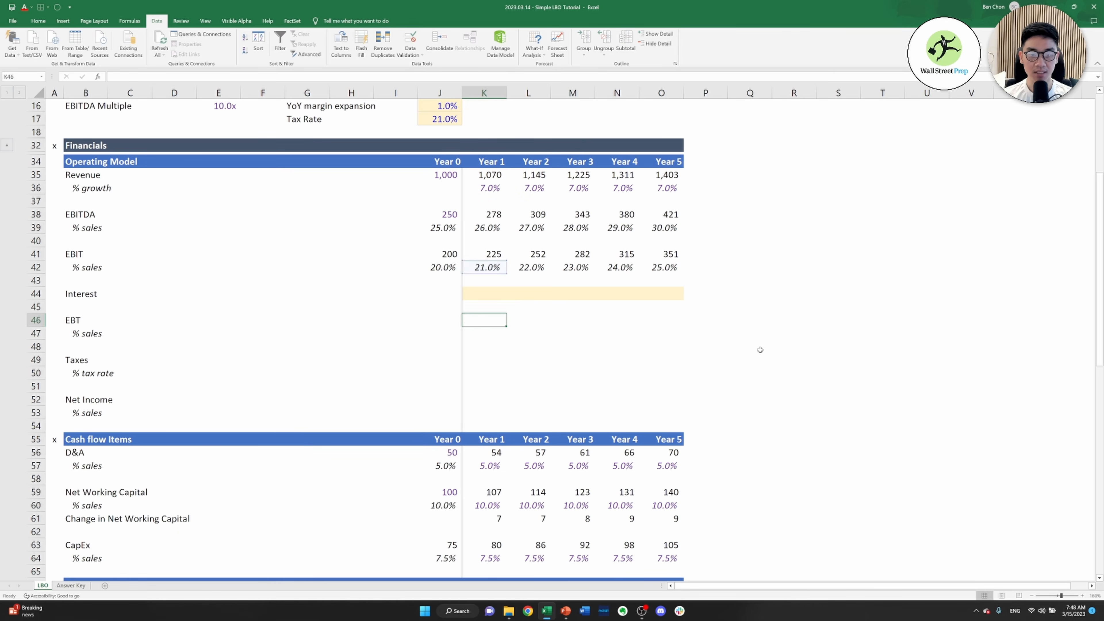
{"action": "key", "text": "Left"}
{"action": "key", "text": "Up"}
{"action": "key", "text": "Up"}
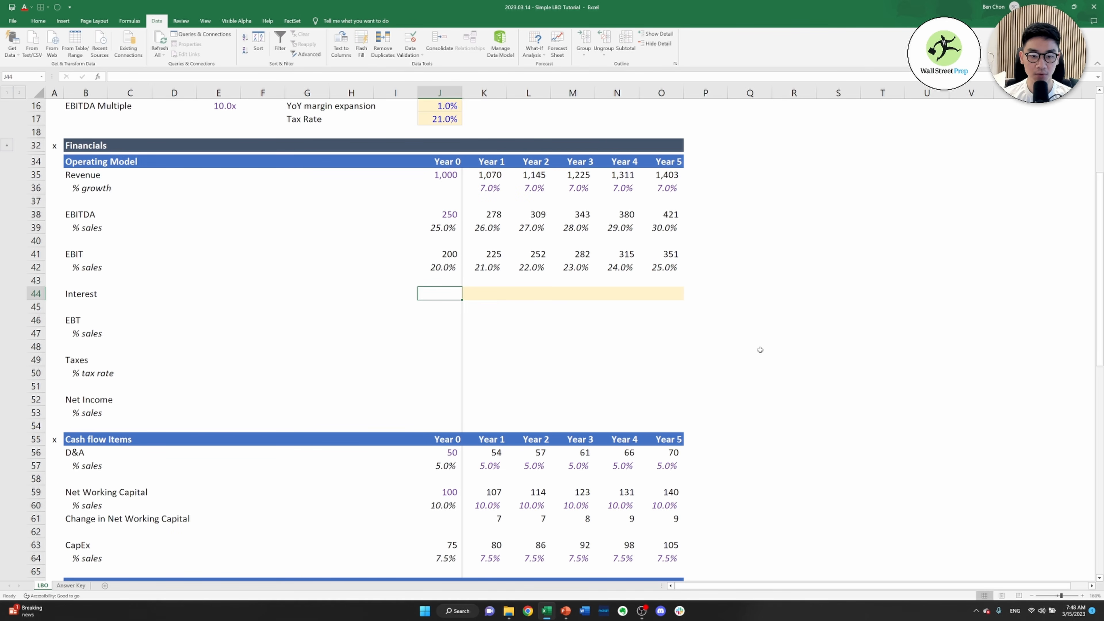
Calculate Year 1 EBT in K46 as EBIT minus interest, =K41-K44
{"action": "key", "text": "Right"}
{"action": "key", "text": "Down"}
{"action": "key", "text": "Down"}
{"action": "type", "text": "="}
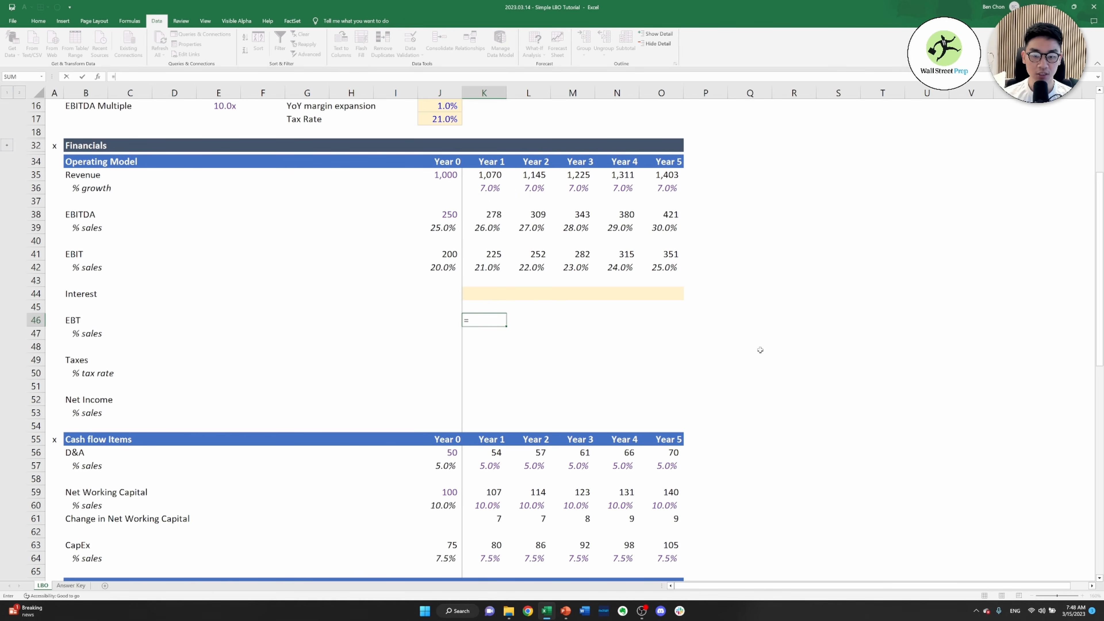
{"action": "key", "text": "Up"}
{"action": "key", "text": "Up"}
{"action": "key", "text": "Up"}
{"action": "key", "text": "Up"}
{"action": "key", "text": "Up"}
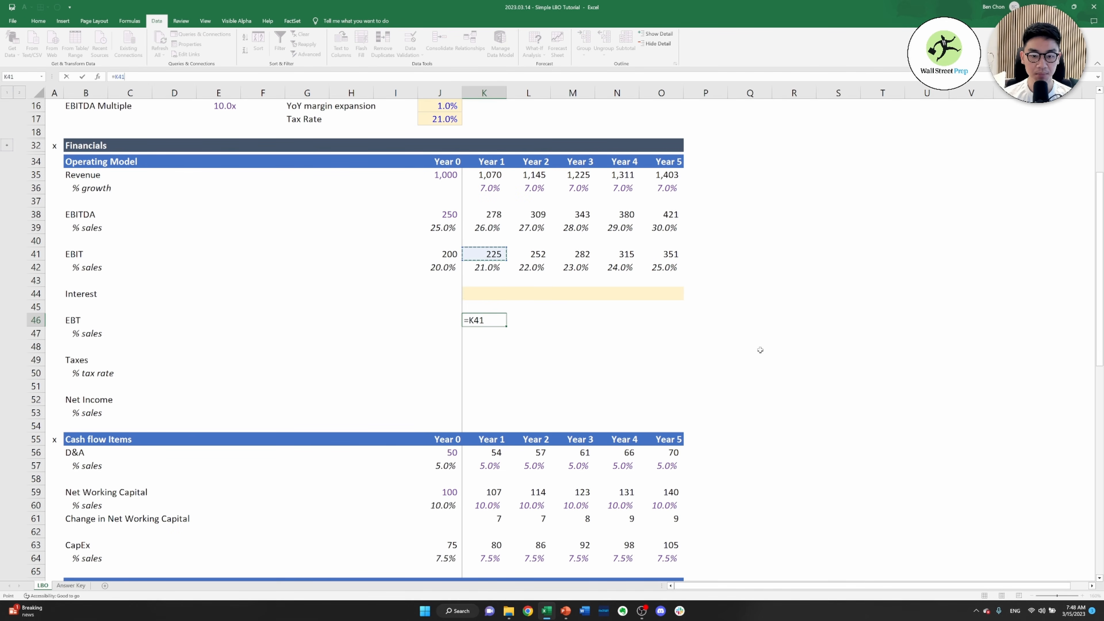
{"action": "type", "text": "-"}
{"action": "key", "text": "Up"}
{"action": "key", "text": "Up"}
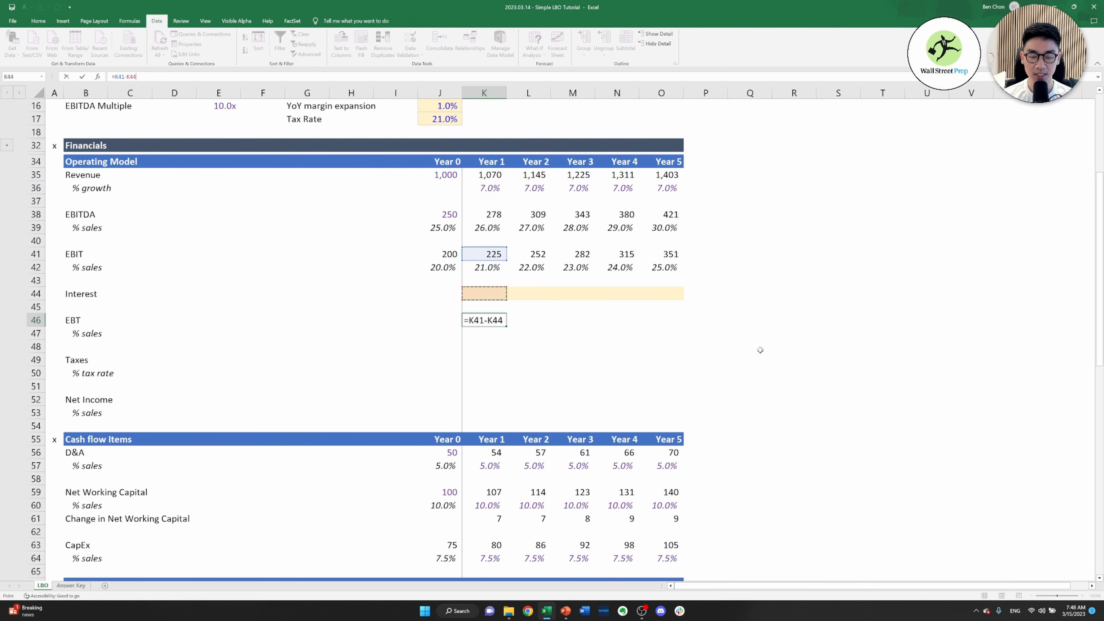
{"action": "key", "text": "Return"}
Calculate the Year 1 EBT % sales in K47 as EBT divided by revenue, =K46/K35
{"action": "type", "text": "="}
{"action": "key", "text": "Up"}
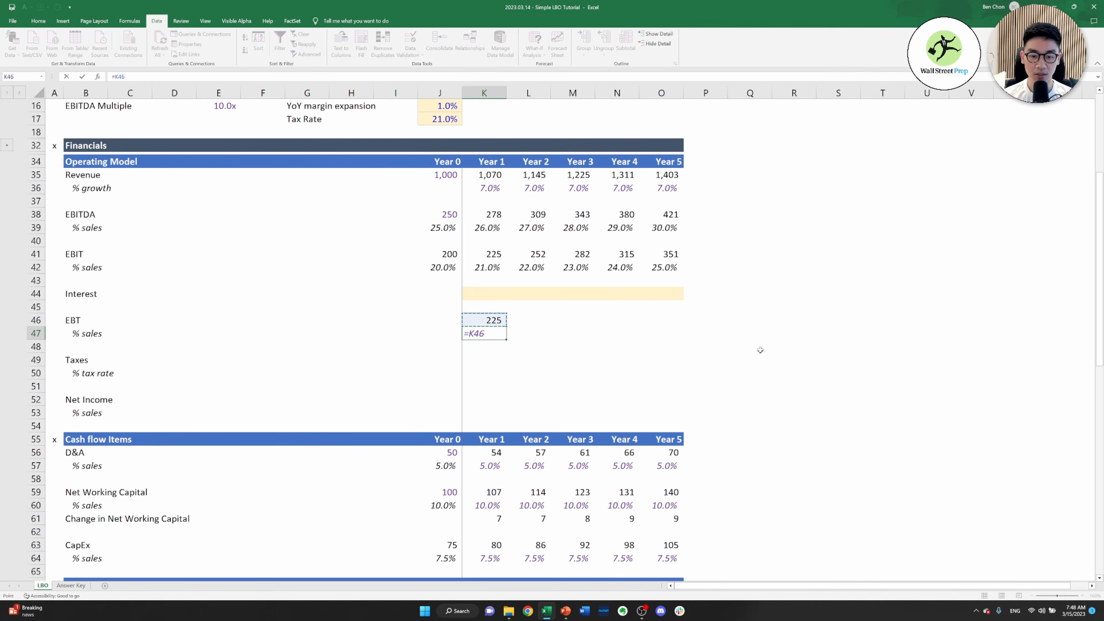
{"action": "type", "text": "/"}
{"action": "key", "text": "Up"}
{"action": "key", "text": "Up"}
{"action": "key", "text": "Up"}
{"action": "key", "text": "Up"}
{"action": "key", "text": "Up"}
{"action": "key", "text": "Up"}
{"action": "key", "text": "Up"}
{"action": "key", "text": "Up"}
{"action": "key", "text": "Up"}
{"action": "key", "text": "Up"}
{"action": "key", "text": "Up"}
{"action": "key", "text": "Up"}
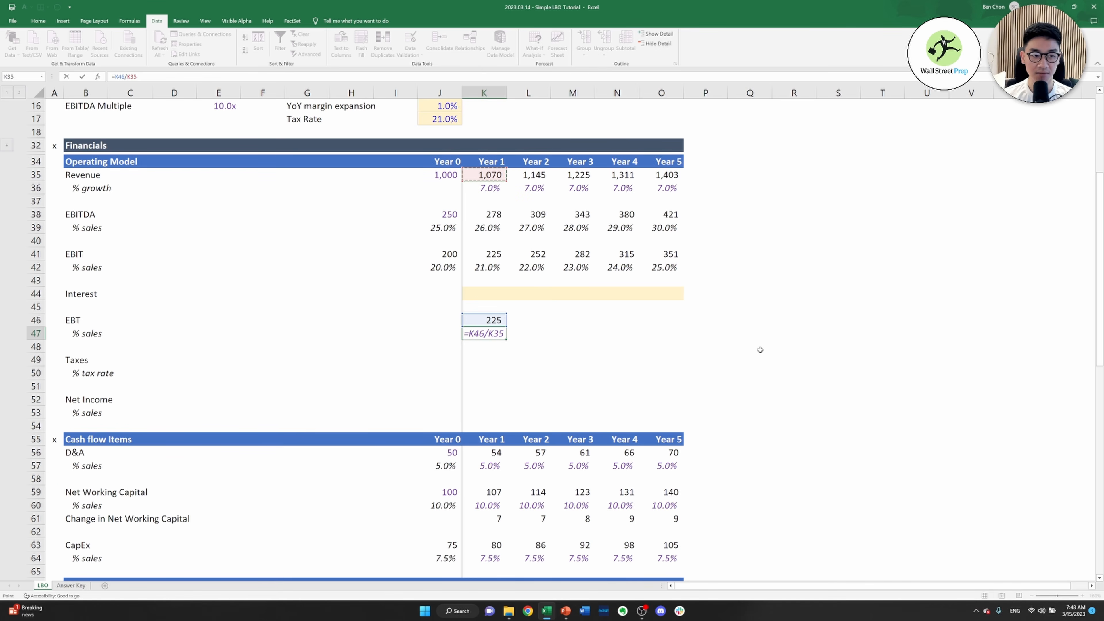
{"action": "key", "text": "Return"}
Copy the Year 1 EBT and EBT % sales formulas in K46:K47 across through Year 5
{"action": "key", "text": "Up"}
{"action": "key", "text": "Up"}
{"action": "key", "text": "shift+Down"}
{"action": "key", "text": "ctrl+c"}
{"action": "key", "text": "shift+Right"}
{"action": "key", "text": "shift+Right"}
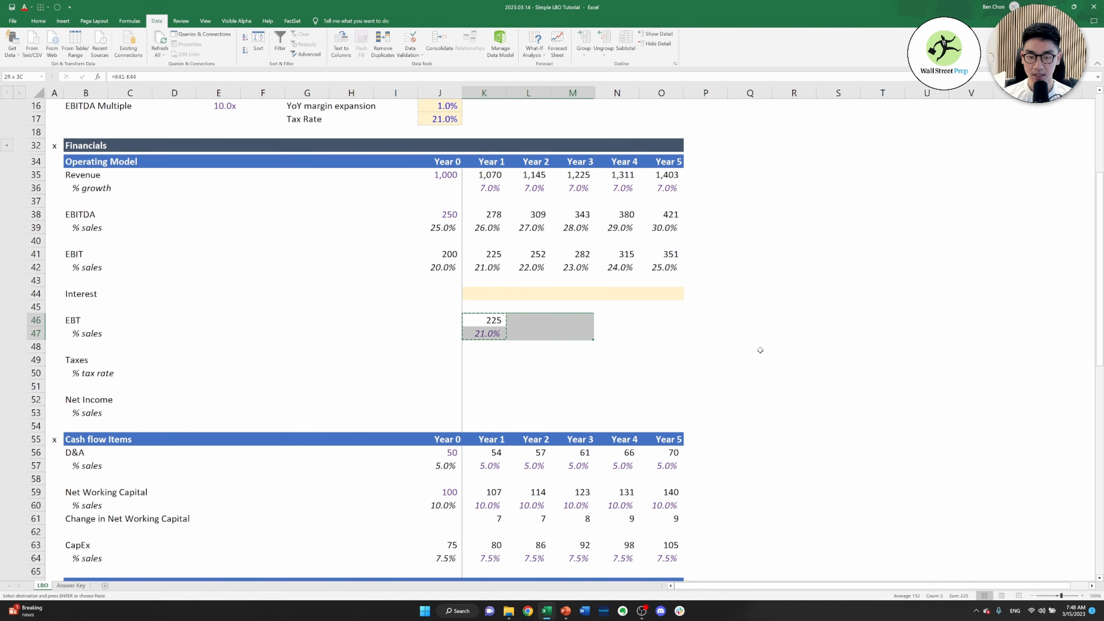
{"action": "key", "text": "shift+Right"}
{"action": "key", "text": "shift+Right"}
{"action": "key", "text": "ctrl+v"}
{"action": "key", "text": "Escape"}
Link the Year 1 tax rate in K50 to the Tax Rate assumption in J17
{"action": "key", "text": "Down"}
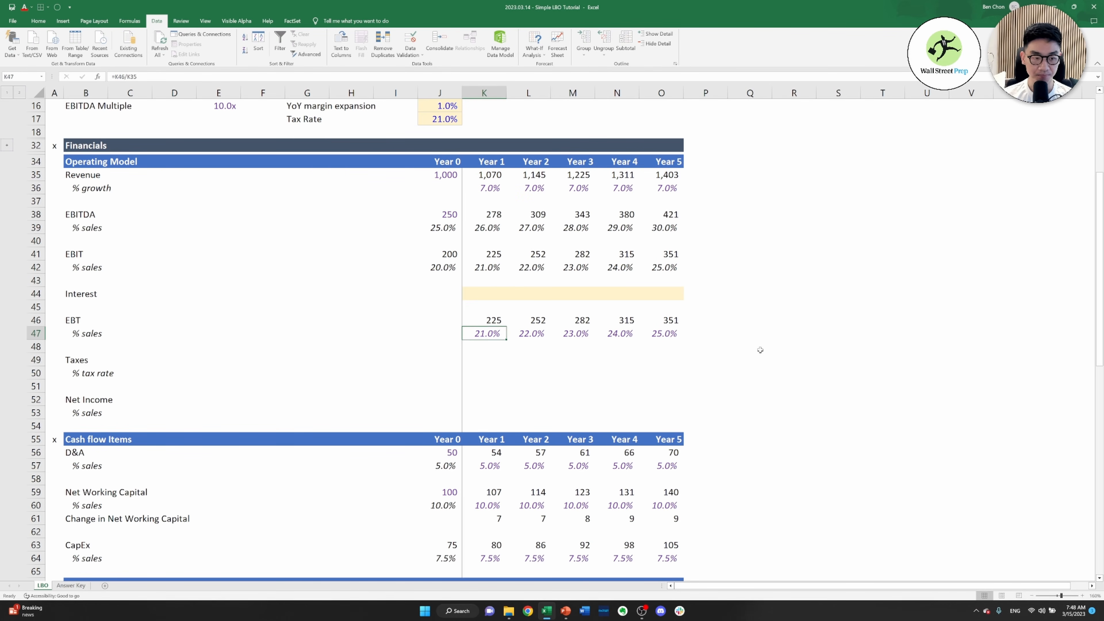
{"action": "key", "text": "Down"}
{"action": "key", "text": "Down"}
{"action": "key", "text": "Down"}
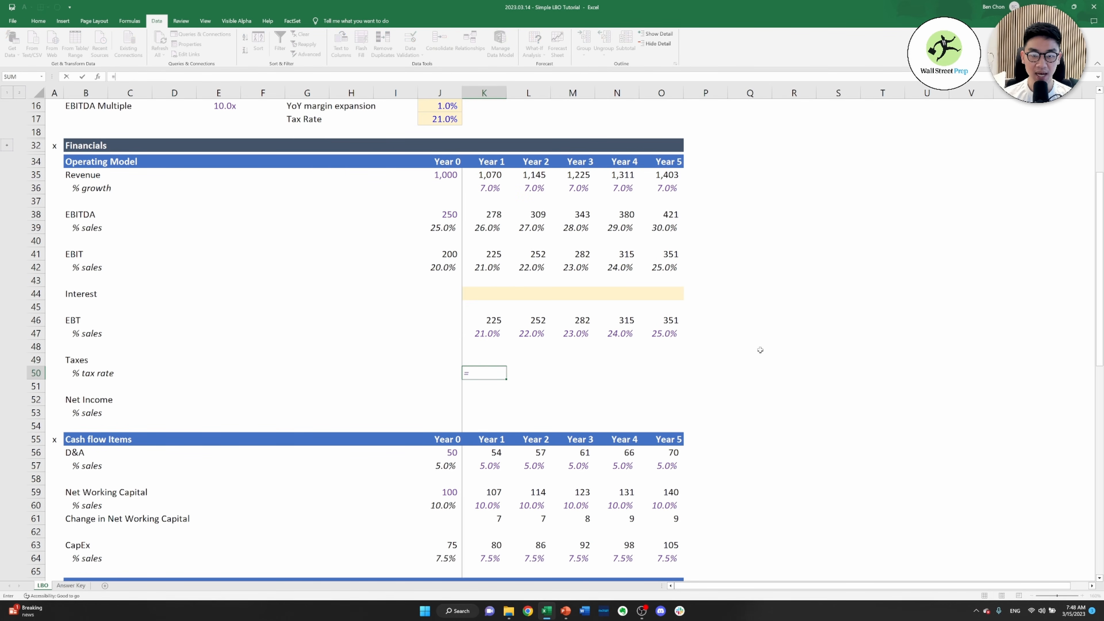
{"action": "type", "text": "="}
{"action": "key", "text": "Left"}
{"action": "key", "text": "Up"}
{"action": "key", "text": "Up"}
{"action": "key", "text": "Up"}
{"action": "key", "text": "Up"}
{"action": "key", "text": "Up"}
{"action": "key", "text": "Up"}
{"action": "key", "text": "Up"}
{"action": "key", "text": "Up"}
{"action": "key", "text": "Up"}
{"action": "key", "text": "Up"}
{"action": "key", "text": "Up"}
{"action": "key", "text": "Up"}
{"action": "key", "text": "Up"}
{"action": "key", "text": "Up"}
{"action": "key", "text": "Up"}
{"action": "key", "text": "Up"}
{"action": "key", "text": "Up"}
{"action": "key", "text": "Up"}
{"action": "key", "text": "Up"}
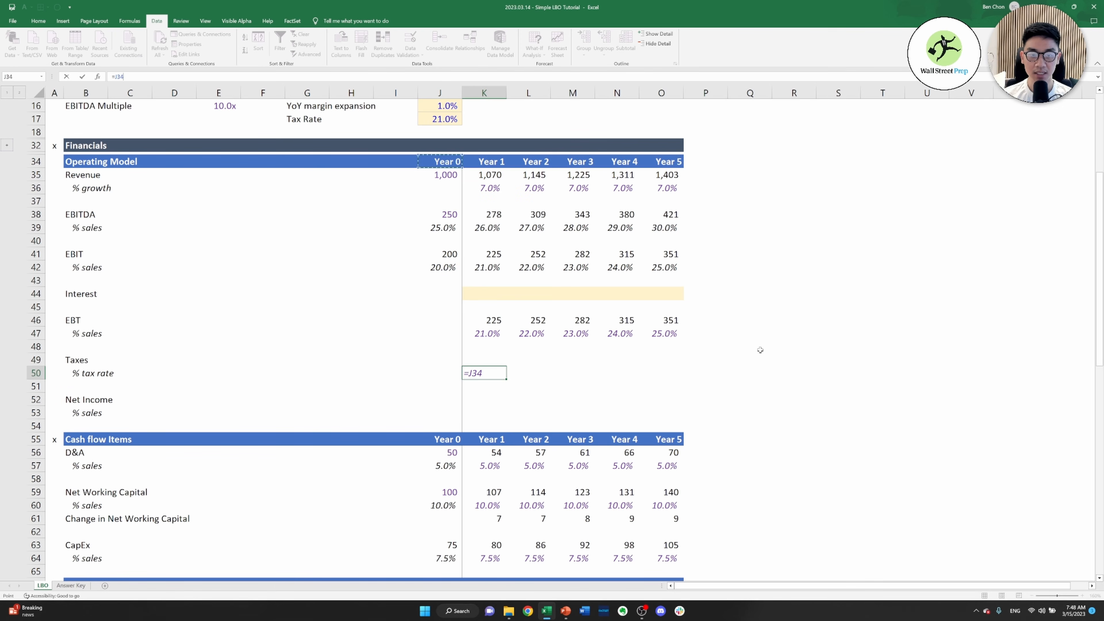
{"action": "key", "text": "ctrl+Return"}
Set the Year 2 tax rate in L50 equal to the prior year, =K50, and fill it across through Year 5
{"action": "key", "text": "Right"}
{"action": "type", "text": "="}
{"action": "key", "text": "Left"}
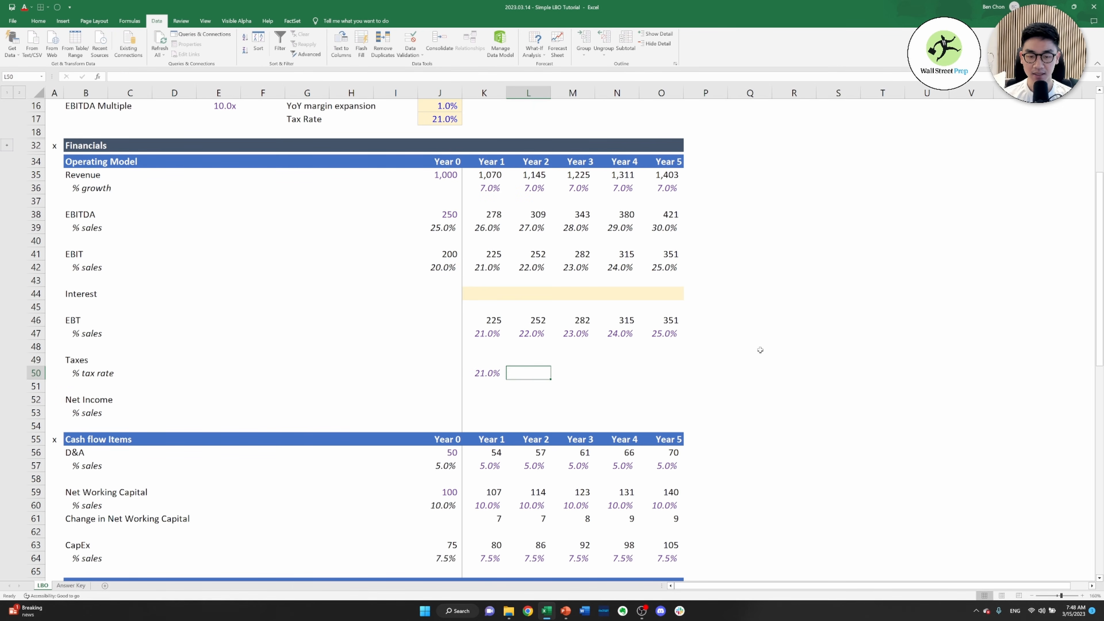
{"action": "key", "text": "ctrl+Return"}
{"action": "key", "text": "shift+Right"}
{"action": "key", "text": "shift+Right"}
{"action": "key", "text": "shift+Right"}
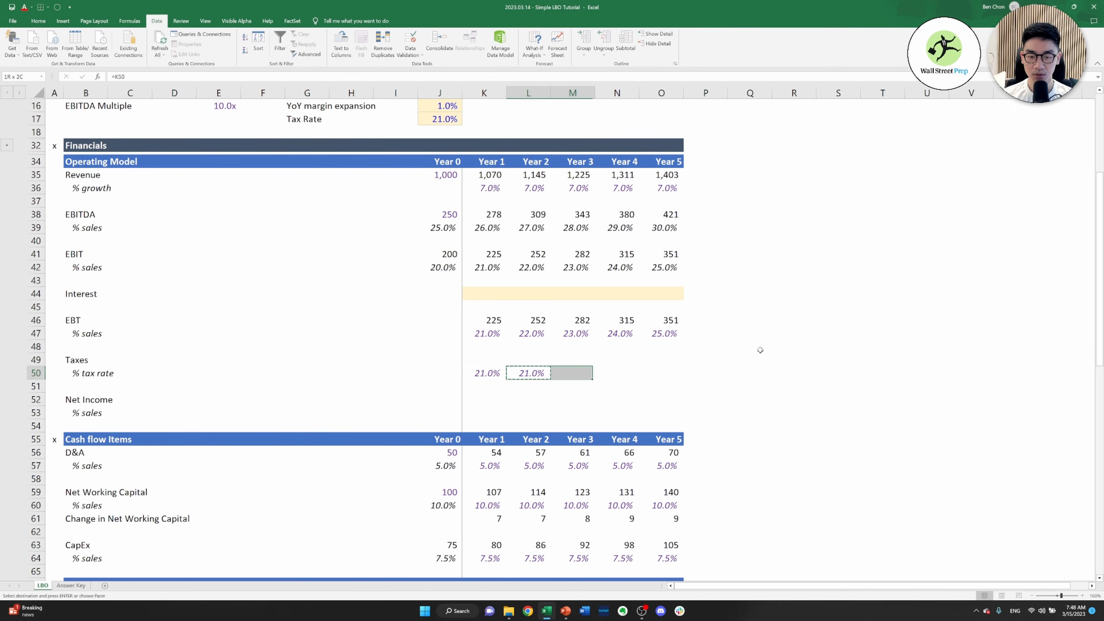
{"action": "key", "text": "ctrl+r"}
Calculate Year 1 taxes in K49 as EBT times the tax rate, =K46*K50, in black font
{"action": "key", "text": "Left"}
{"action": "key", "text": "Up"}
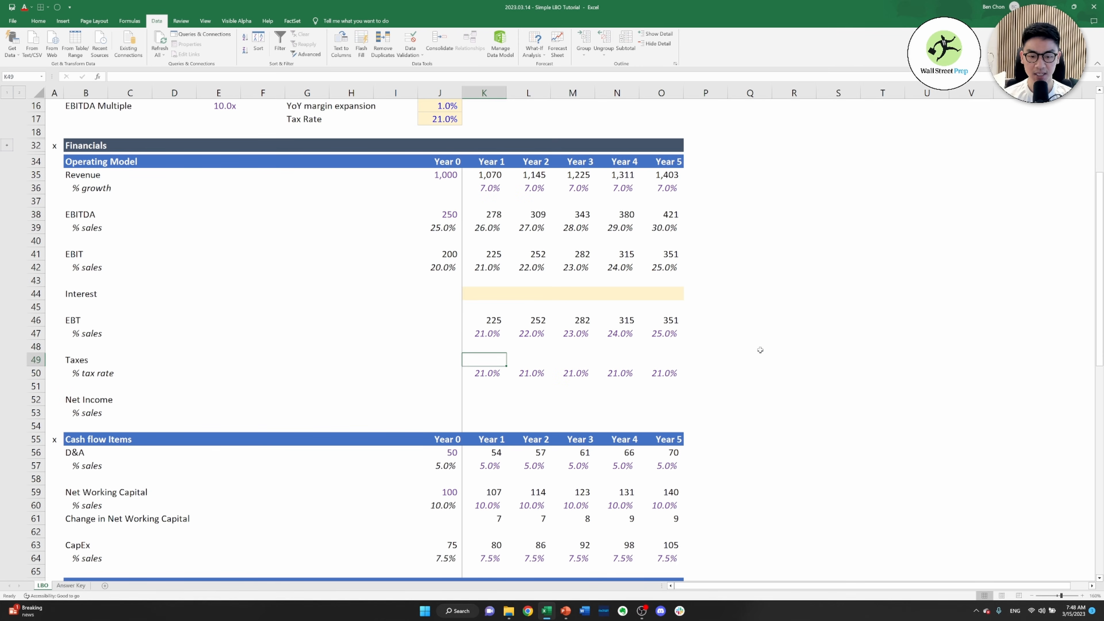
{"action": "type", "text": "="}
{"action": "key", "text": "Up"}
{"action": "key", "text": "Up"}
{"action": "key", "text": "Up"}
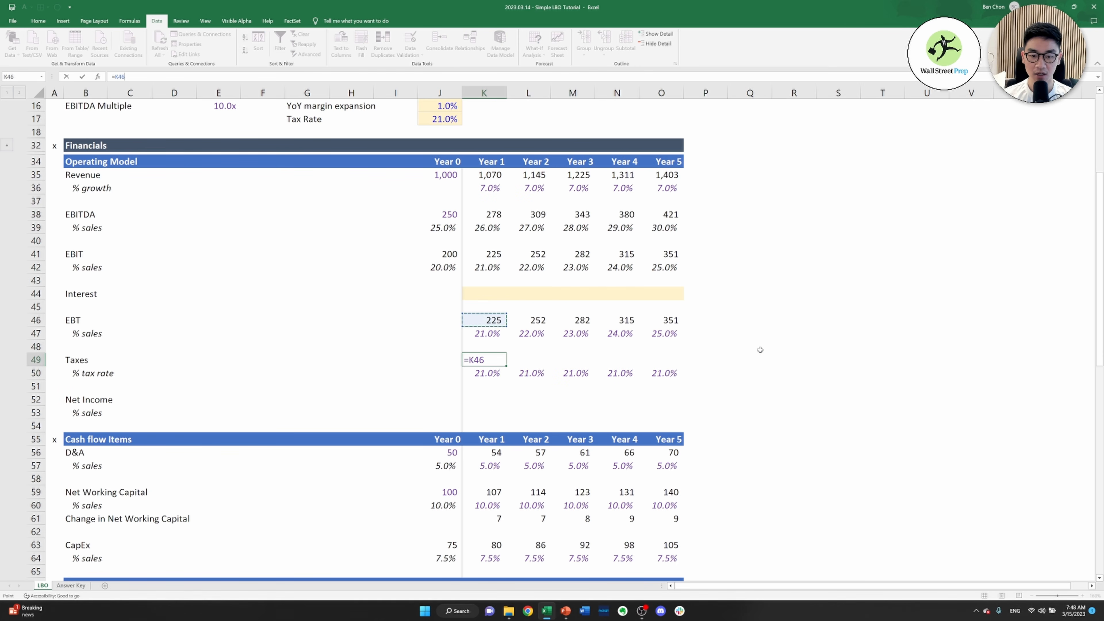
{"action": "type", "text": "*"}
{"action": "key", "text": "Down"}
{"action": "key", "text": "ctrl+Return"}
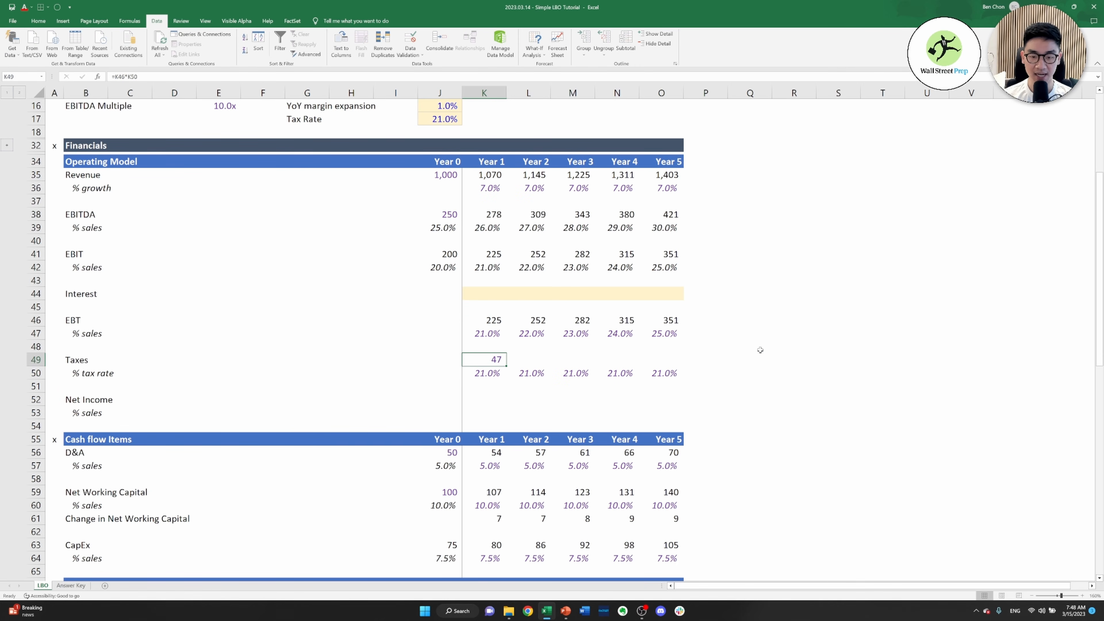
{"action": "key", "text": "alt+h"}
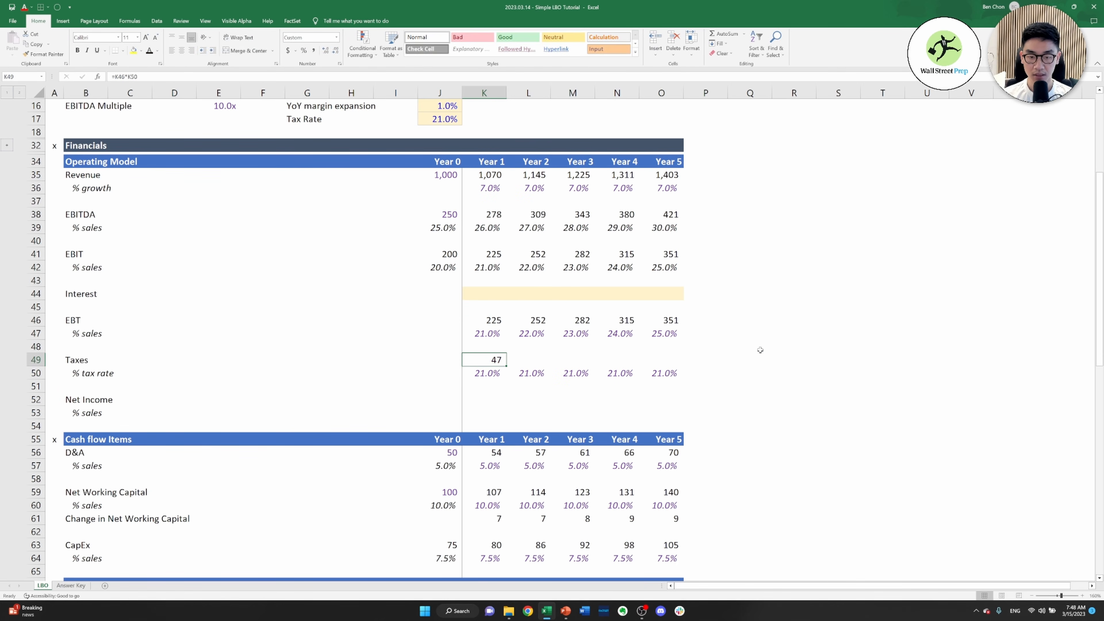
Copy the Year 1 taxes formula in K49 across through Year 5
{"action": "key", "text": "shift+Right"}
{"action": "key", "text": "ctrl+c"}
{"action": "key", "text": "shift+Right"}
{"action": "key", "text": "shift+Right"}
{"action": "key", "text": "shift+Right"}
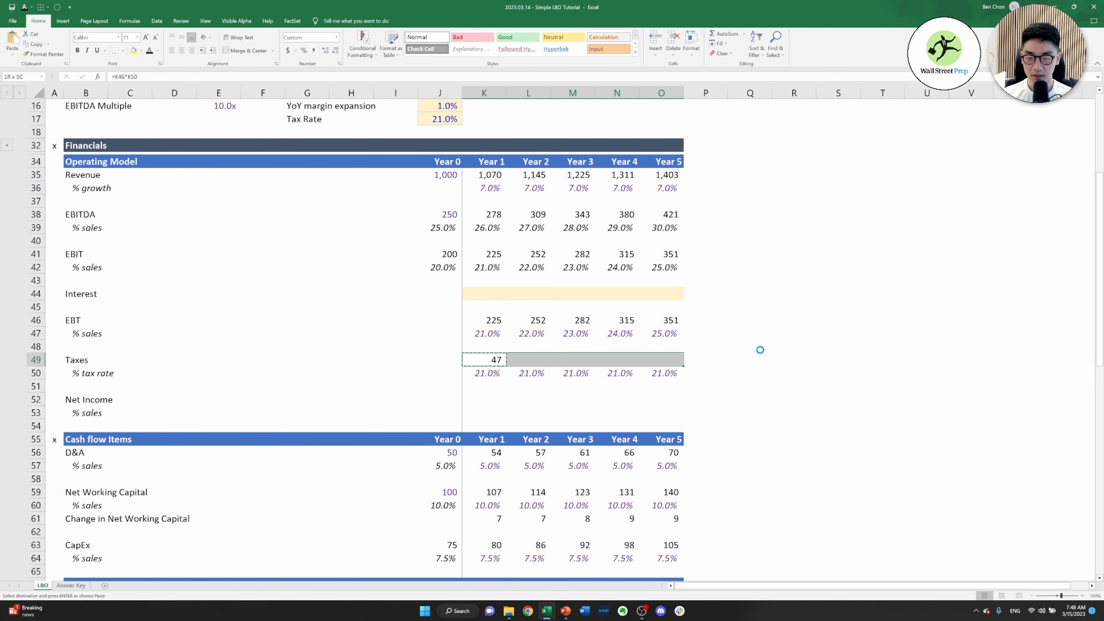
{"action": "key", "text": "ctrl+v"}
{"action": "key", "text": "Escape"}
Calculate Year 1 net income in K52 as EBT minus taxes, =K46-K49
{"action": "key", "text": "Down"}
{"action": "key", "text": "Down"}
{"action": "key", "text": "Down"}
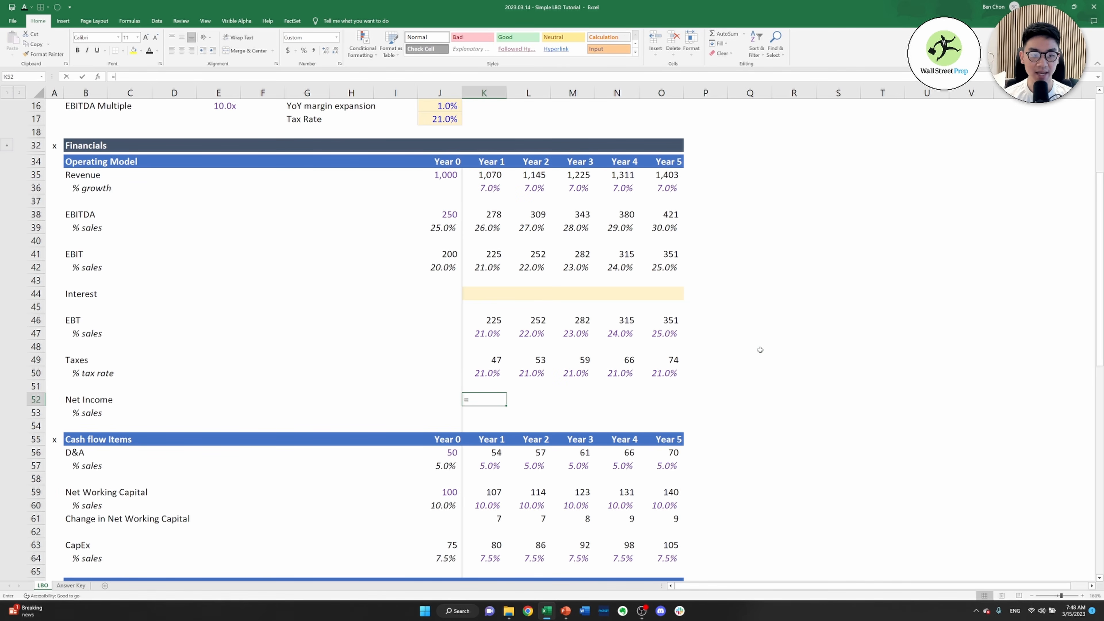
{"action": "type", "text": "="}
{"action": "key", "text": "Up"}
{"action": "key", "text": "Up"}
{"action": "key", "text": "Up"}
{"action": "key", "text": "Up"}
{"action": "key", "text": "Up"}
{"action": "key", "text": "Up"}
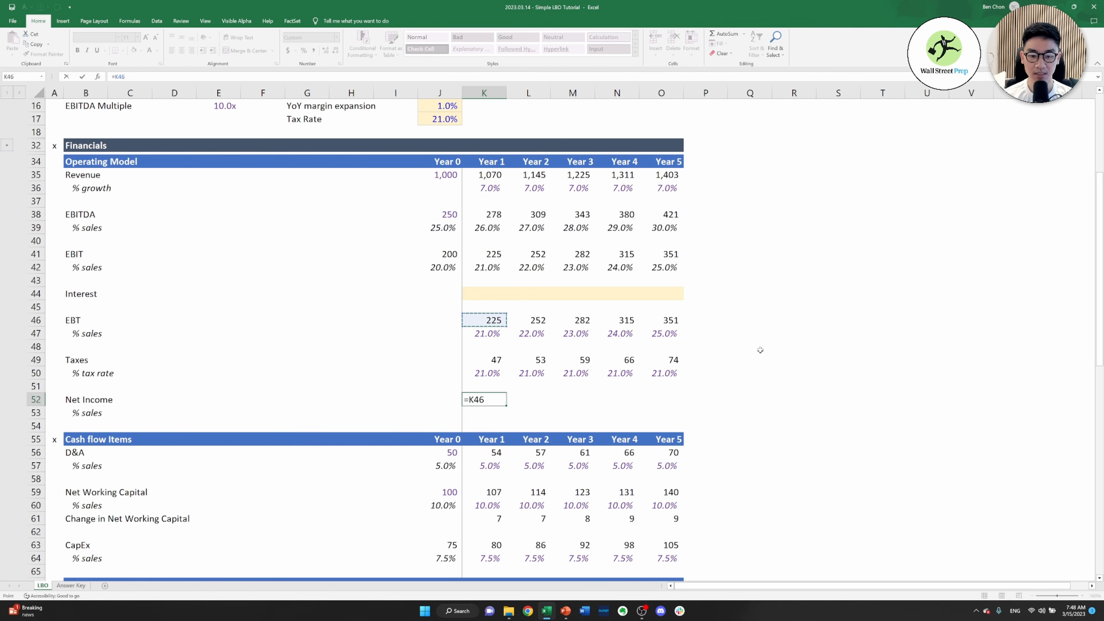
{"action": "type", "text": "-"}
{"action": "key", "text": "Up"}
{"action": "key", "text": "Up"}
{"action": "key", "text": "Up"}
{"action": "key", "text": "ctrl+Return"}
Copy the Year 1 net income formula in K52 across through Year 5
{"action": "key", "text": "ctrl+c"}
{"action": "key", "text": "shift+Right"}
{"action": "key", "text": "shift+Right"}
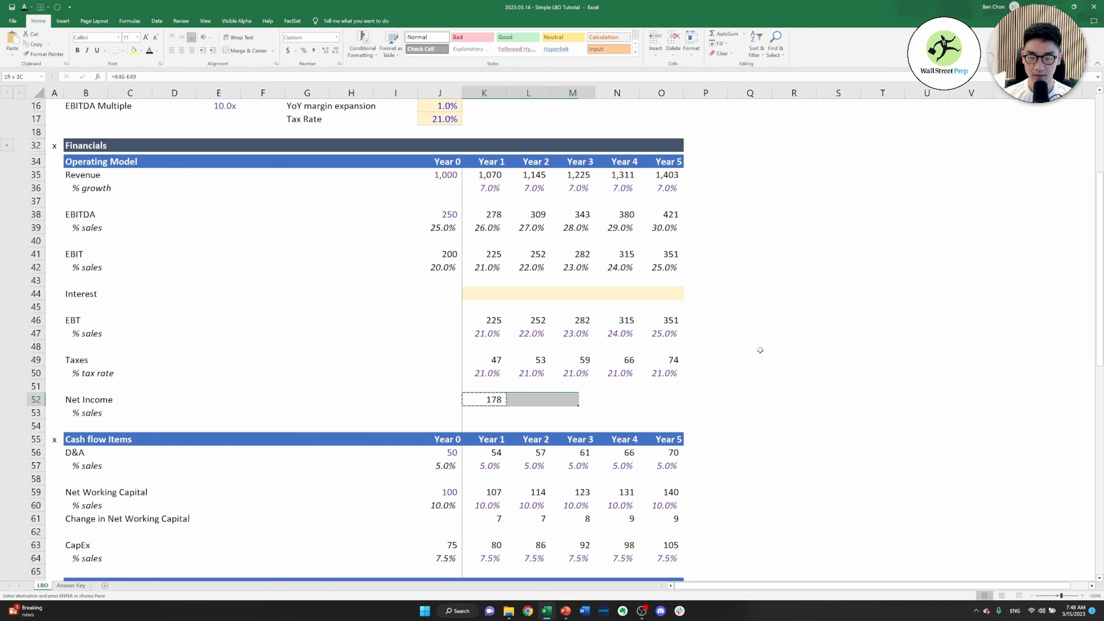
{"action": "key", "text": "shift+Right"}
{"action": "key", "text": "shift+Right"}
{"action": "key", "text": "ctrl+v"}
Calculate the Year 1 net income % sales in K53 as net income divided by revenue, =K52/K35
{"action": "key", "text": "Down"}
{"action": "type", "text": "="}
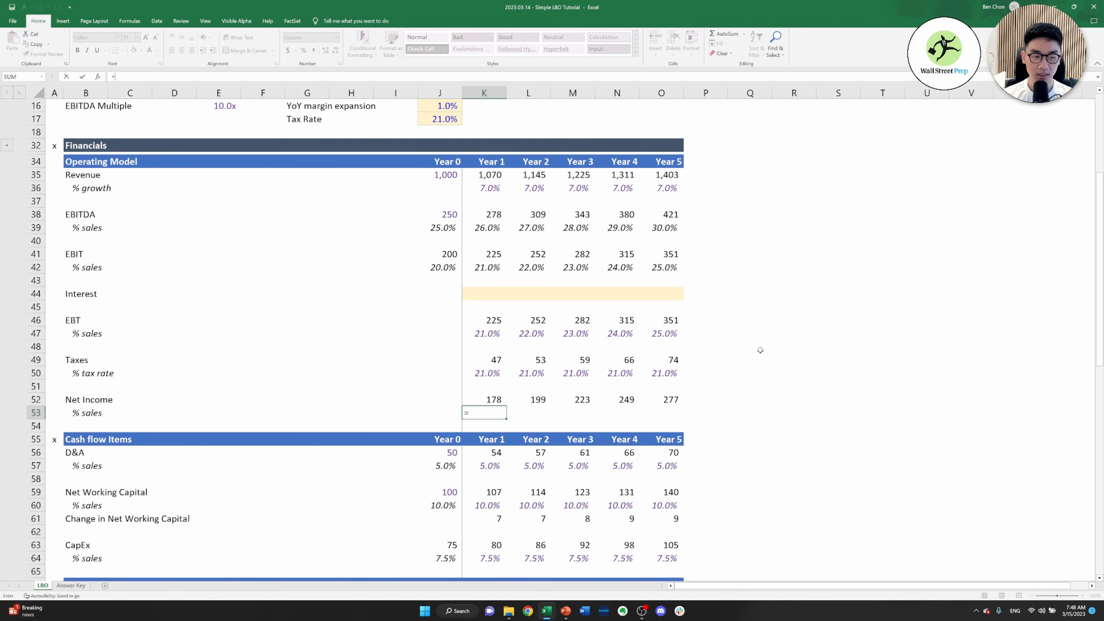
{"action": "key", "text": "Up"}
{"action": "type", "text": "/"}
{"action": "key", "text": "Up"}
{"action": "key", "text": "Up"}
{"action": "key", "text": "Up"}
{"action": "key", "text": "Up"}
{"action": "key", "text": "Up"}
{"action": "key", "text": "Up"}
{"action": "key", "text": "Up"}
{"action": "key", "text": "Up"}
{"action": "key", "text": "Up"}
{"action": "key", "text": "Up"}
{"action": "key", "text": "Up"}
{"action": "key", "text": "Up"}
{"action": "key", "text": "Up"}
{"action": "key", "text": "Up"}
{"action": "key", "text": "Up"}
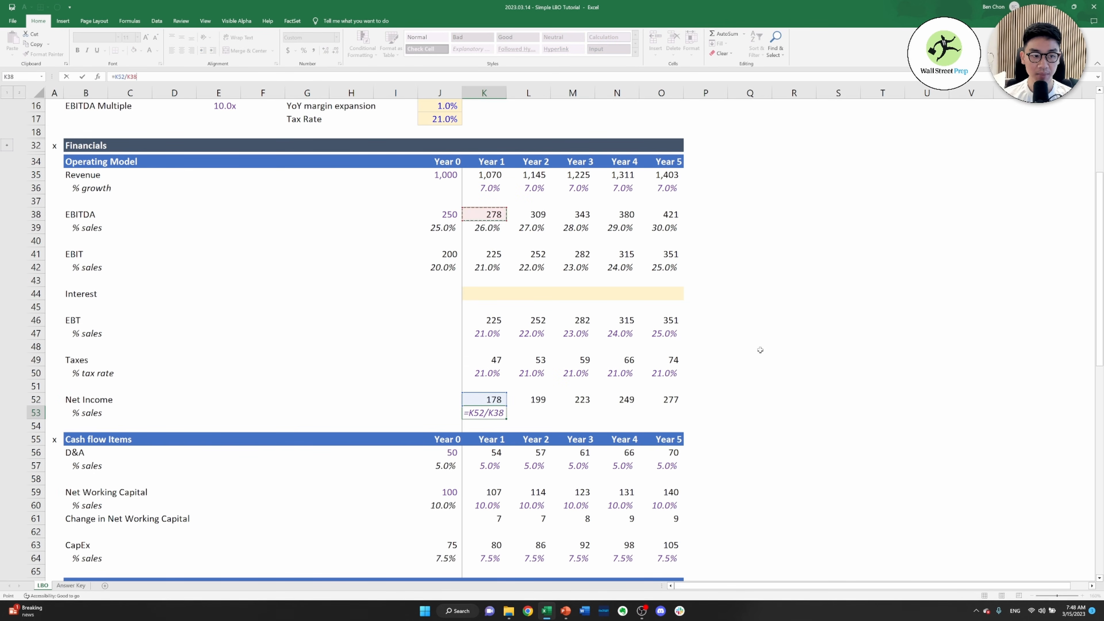
{"action": "key", "text": "Up"}
{"action": "key", "text": "Up"}
{"action": "key", "text": "Up"}
{"action": "key", "text": "ctrl+Return"}
Copy the net income % sales formula in K53 across through Year 5 and set the row's font to black
{"action": "key", "text": "ctrl+c"}
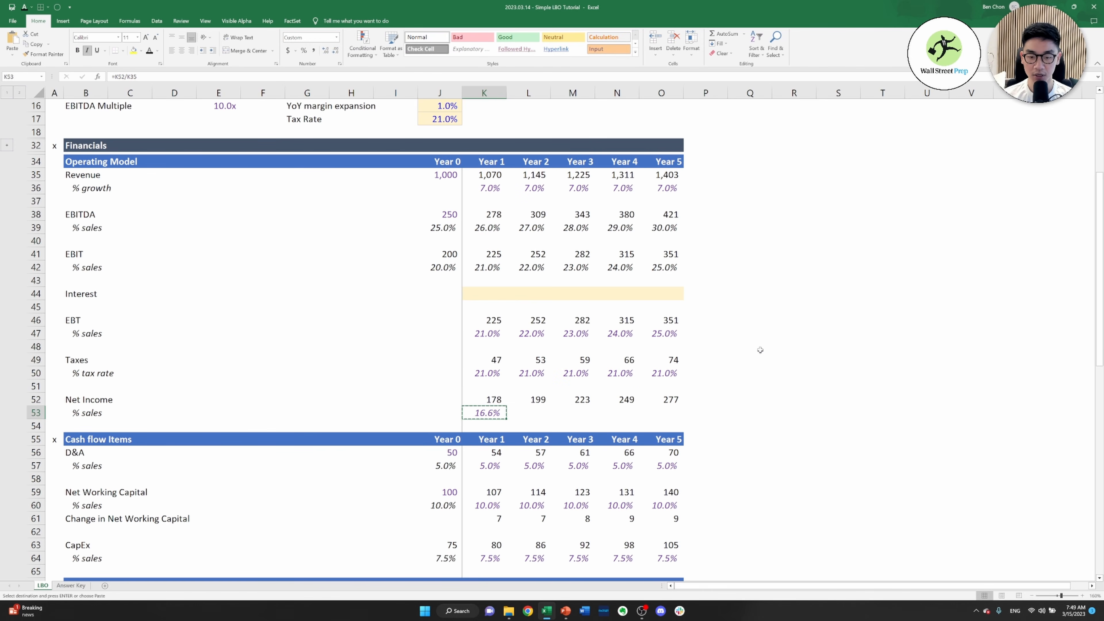
{"action": "key", "text": "shift+Right"}
{"action": "key", "text": "shift+Right"}
{"action": "key", "text": "shift+Right"}
{"action": "key", "text": "shift+Right"}
{"action": "key", "text": "ctrl+v"}
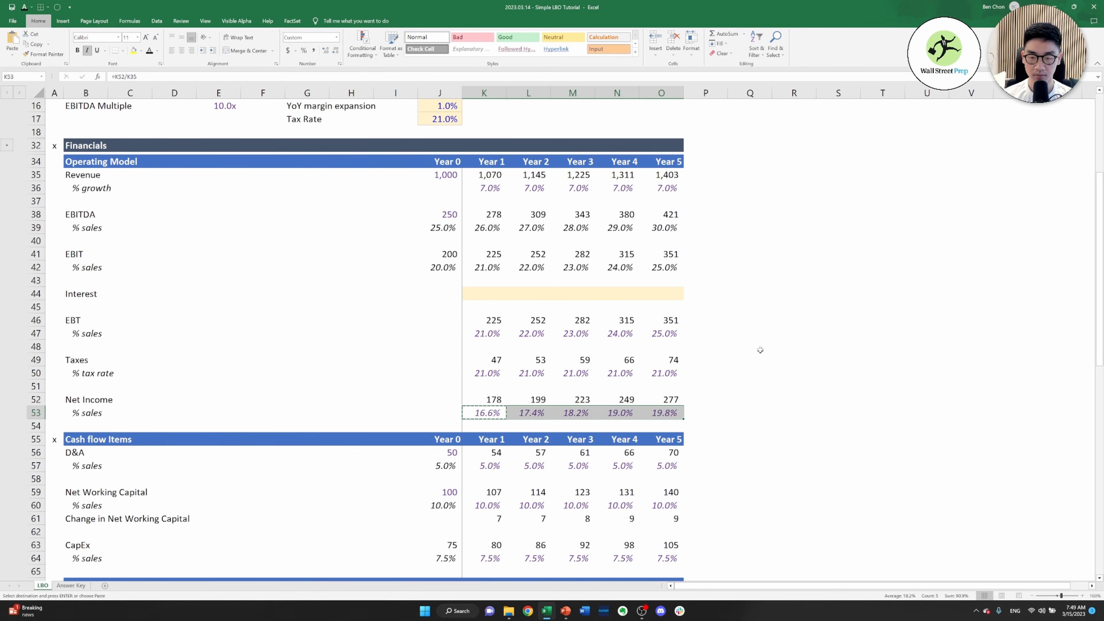
{"action": "key", "text": "Escape"}
{"action": "key", "text": "Right"}
{"action": "key", "text": "Up"}
{"action": "key", "text": "Left"}
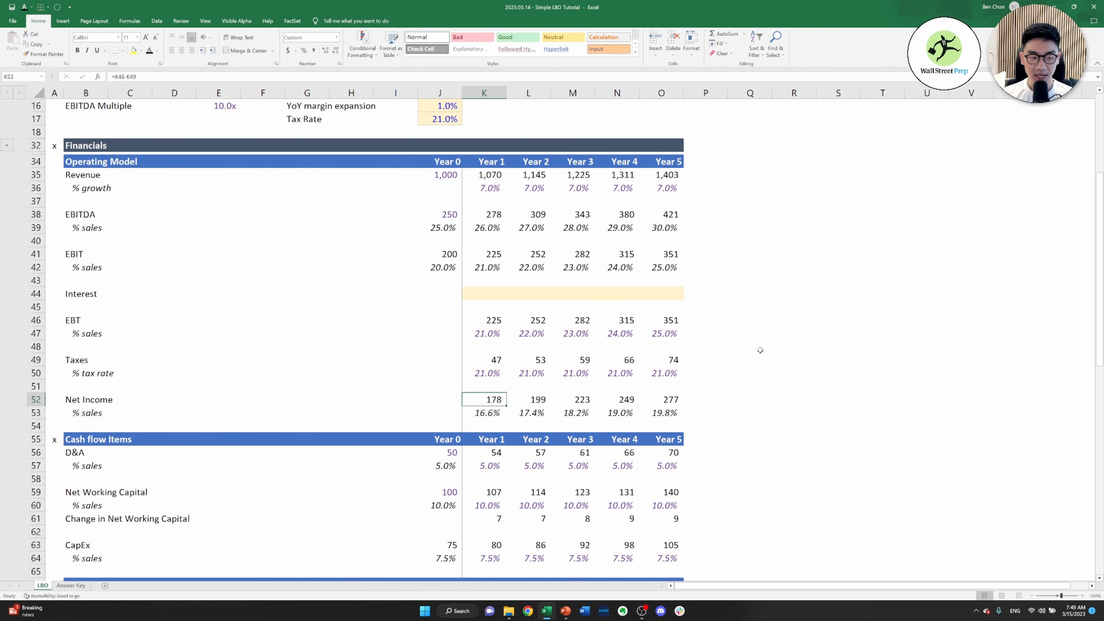
Review the operating model from revenue growth to net income against the assumptions and the cash flow items
{"action": "key", "text": "Down"}
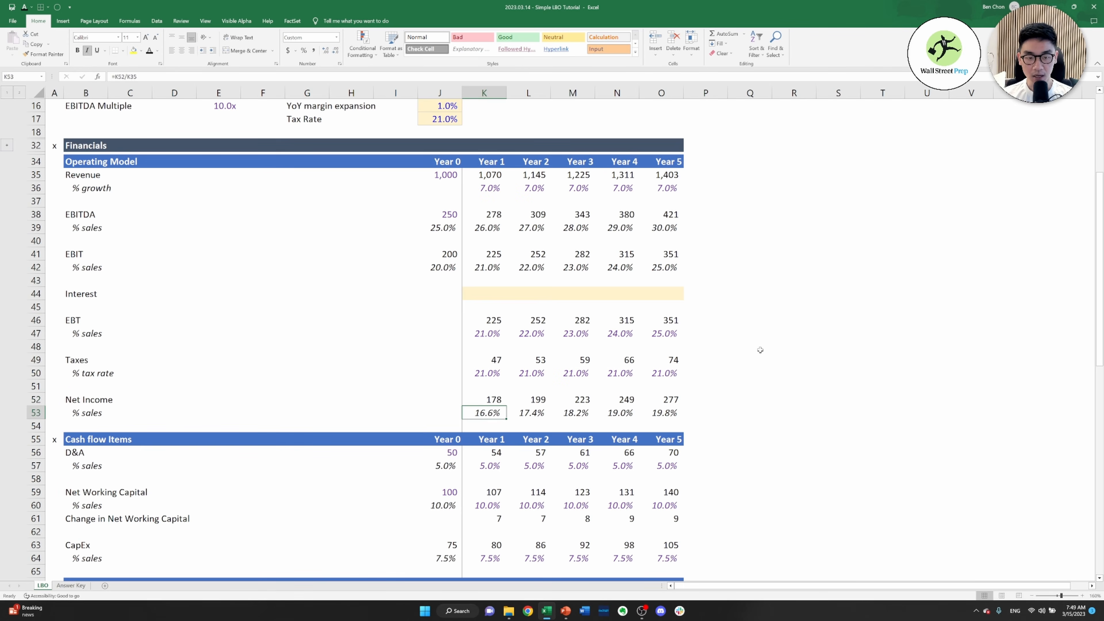
{"action": "key", "text": "Up"}
{"action": "key", "text": "ctrl+Right"}
{"action": "key", "text": "Down"}
{"action": "key", "text": "ctrl+Left"}
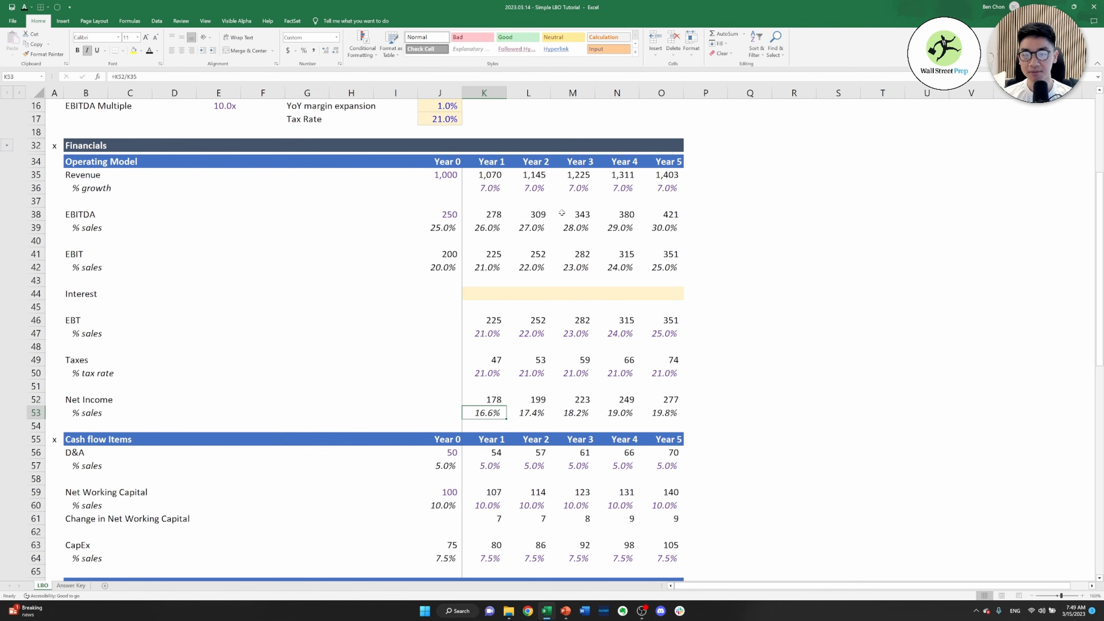
{"action": "scroll", "coordinate": [406, 298], "scroll_direction": "up", "scroll_amount": 5}
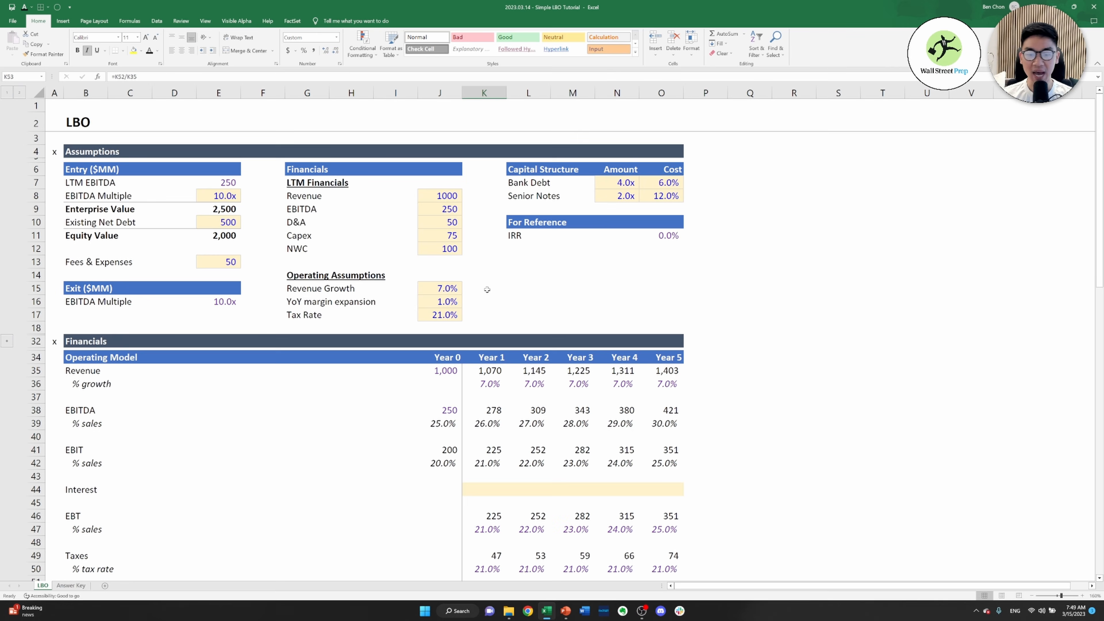
{"action": "scroll", "coordinate": [495, 289], "scroll_direction": "down", "scroll_amount": 5}
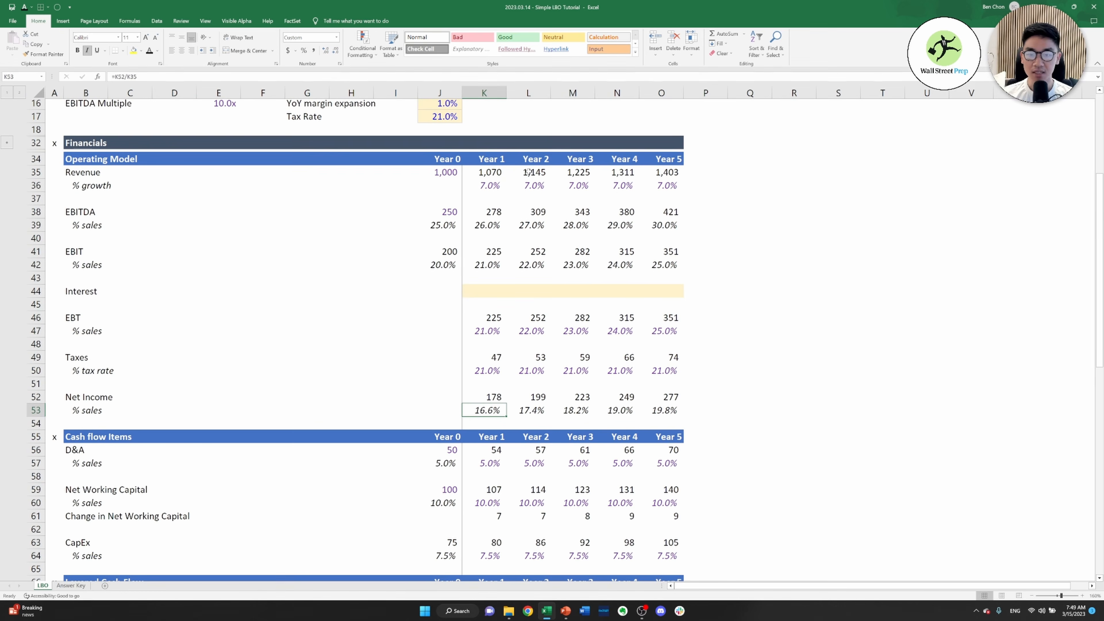
{"action": "left_click", "coordinate": [490, 187]}
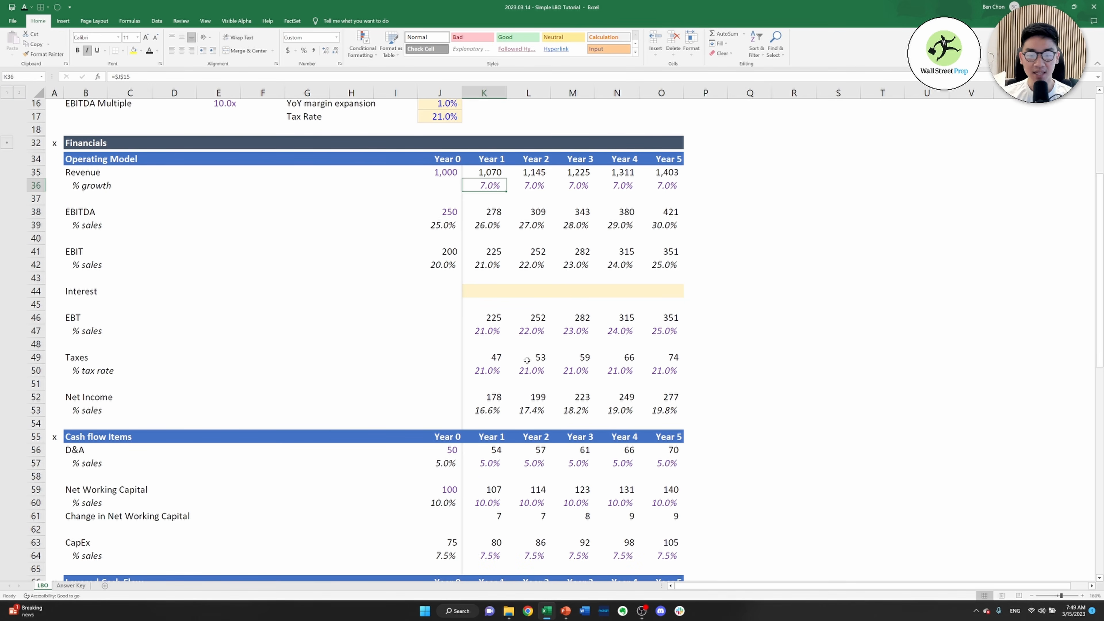
{"action": "scroll", "coordinate": [531, 394], "scroll_direction": "down", "scroll_amount": 1}
{"action": "scroll", "coordinate": [530, 394], "scroll_direction": "up", "scroll_amount": 1}
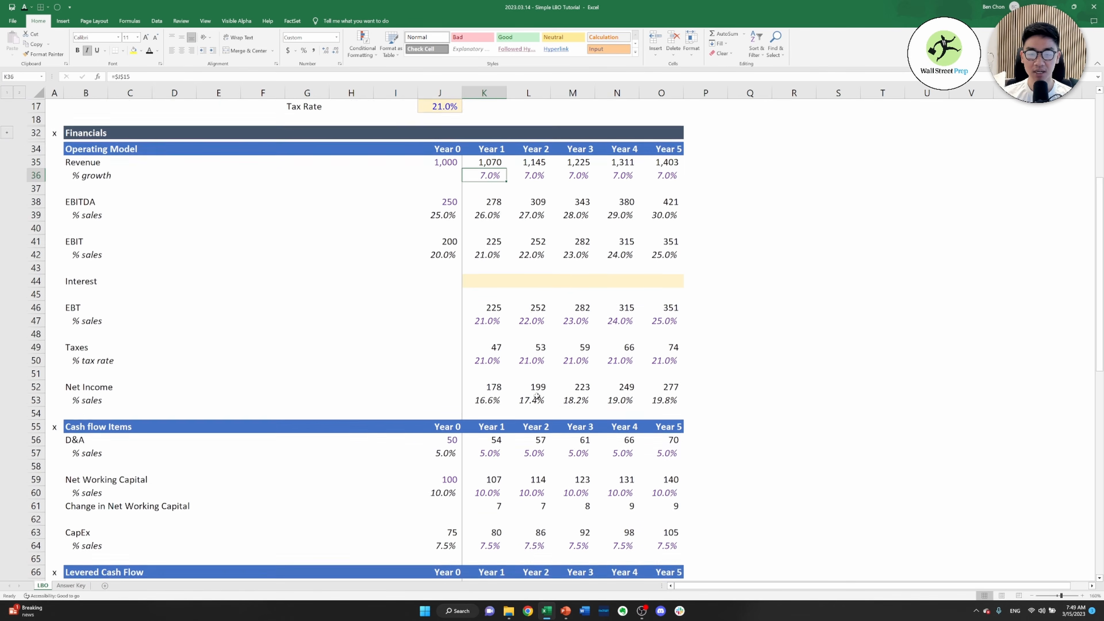
{"action": "scroll", "coordinate": [514, 380], "scroll_direction": "up", "scroll_amount": 1}
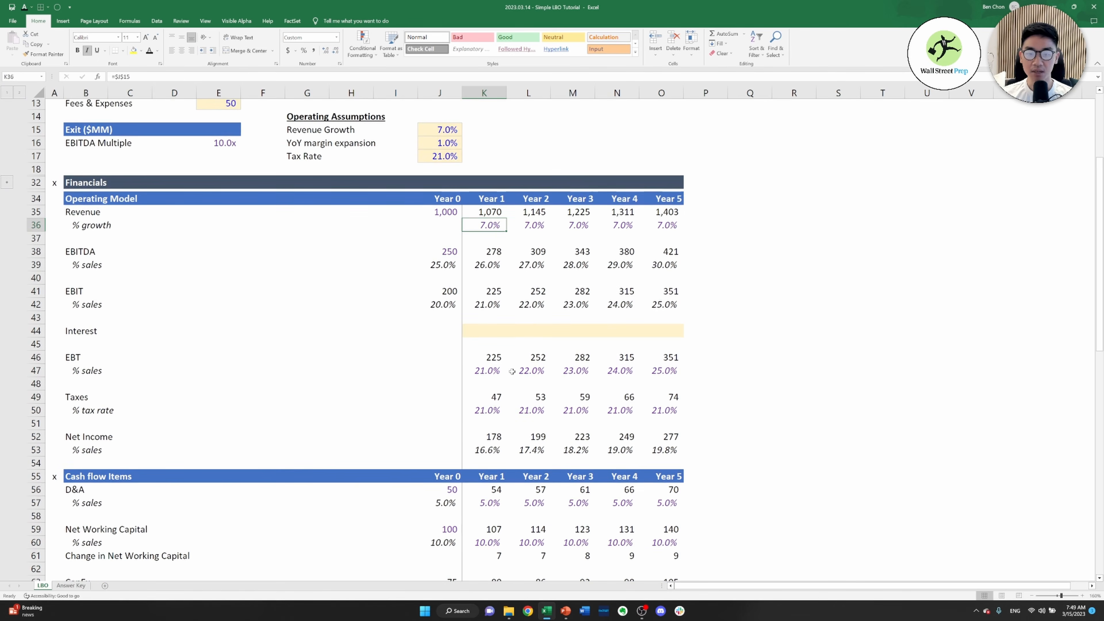
{"action": "scroll", "coordinate": [512, 372], "scroll_direction": "down", "scroll_amount": 2}
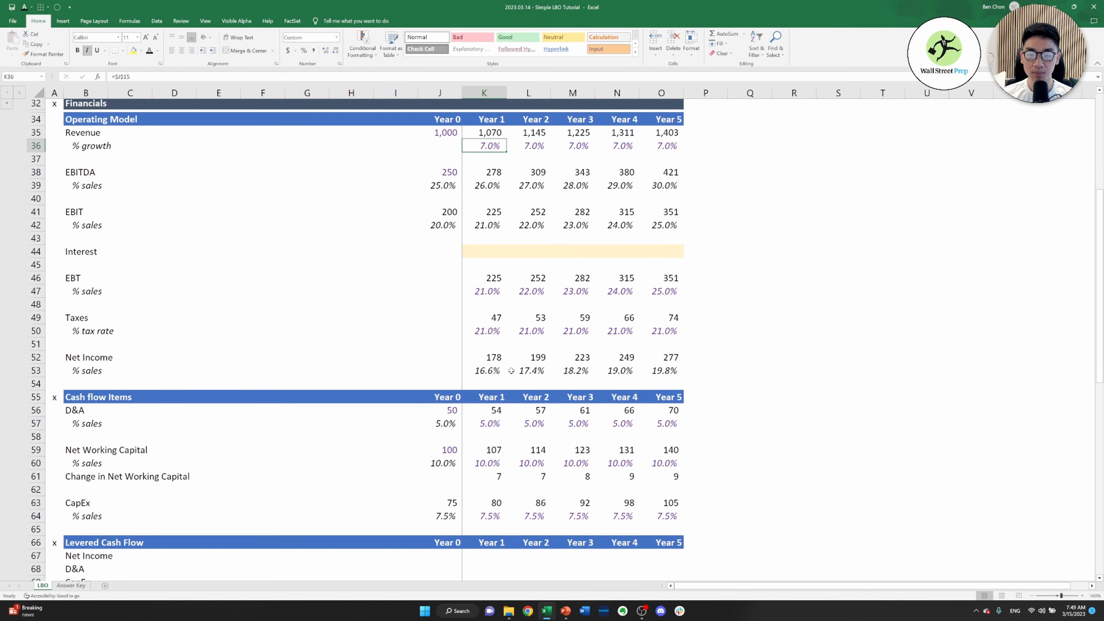
{"action": "scroll", "coordinate": [511, 370], "scroll_direction": "up", "scroll_amount": 1}
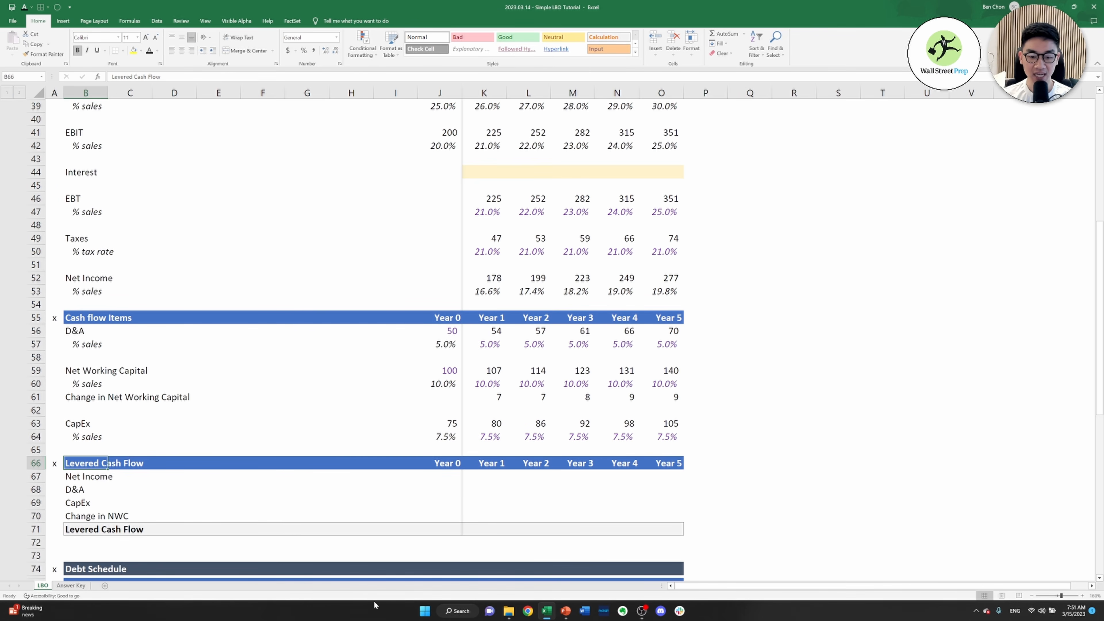
Link Year 1 net income in the Levered Cash Flow section (K67) to the operating model, =K52
{"action": "left_click", "coordinate": [490, 477]}
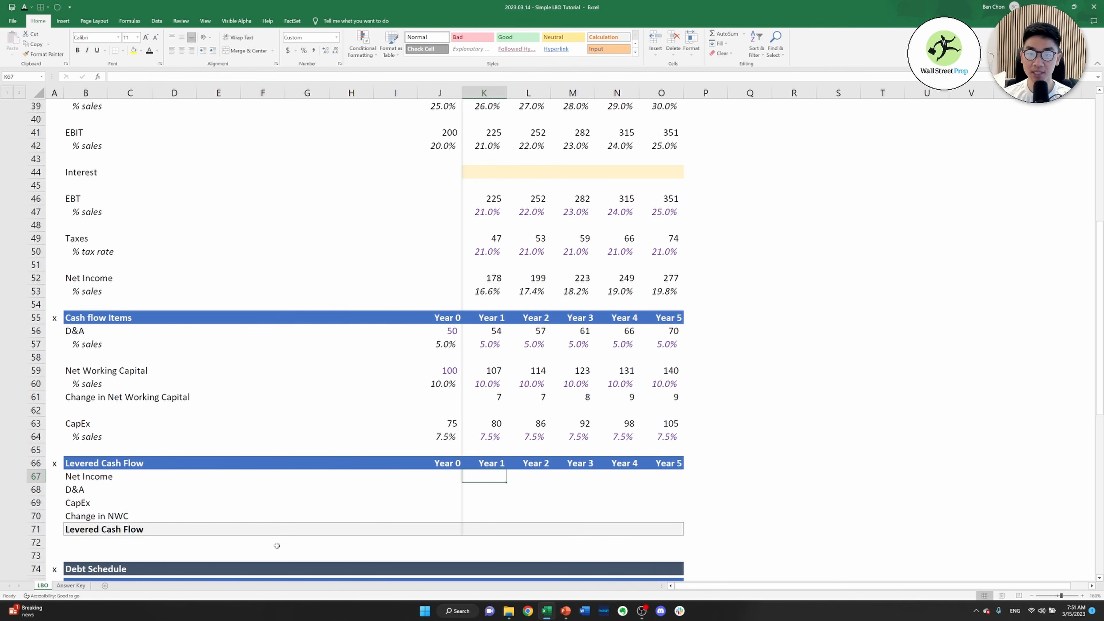
{"action": "type", "text": "="}
{"action": "key", "text": "Up"}
{"action": "key", "text": "Up"}
{"action": "key", "text": "Up"}
{"action": "key", "text": "Up"}
{"action": "key", "text": "Up"}
{"action": "key", "text": "Up"}
{"action": "key", "text": "Up"}
{"action": "key", "text": "Up"}
{"action": "key", "text": "Up"}
{"action": "key", "text": "Up"}
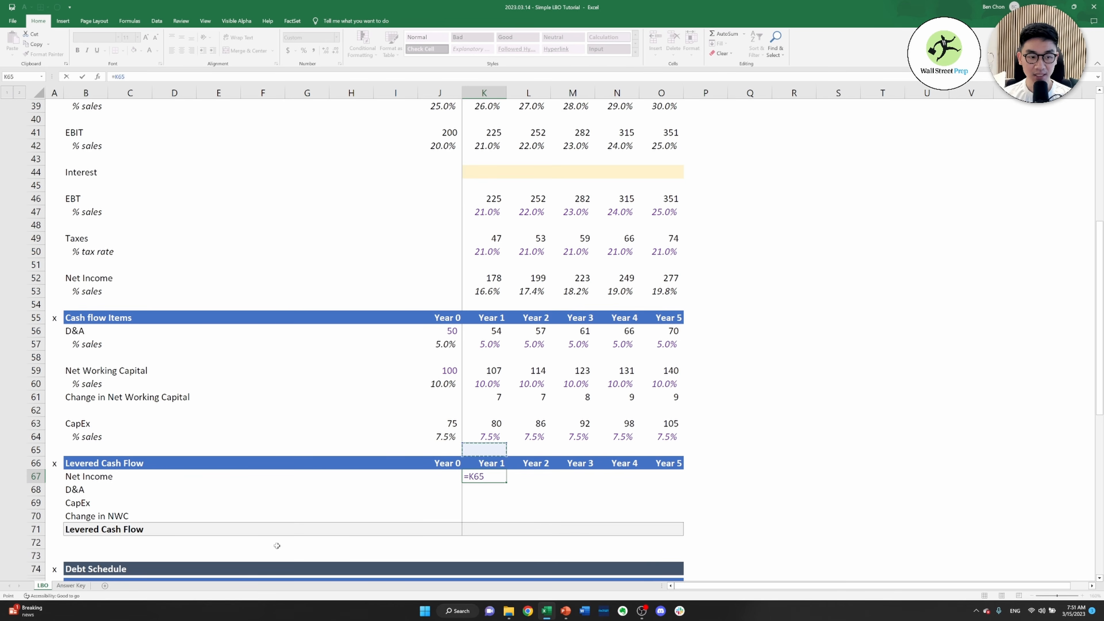
{"action": "key", "text": "Up"}
{"action": "key", "text": "Up"}
{"action": "key", "text": "Up"}
{"action": "key", "text": "Up"}
{"action": "key", "text": "Up"}
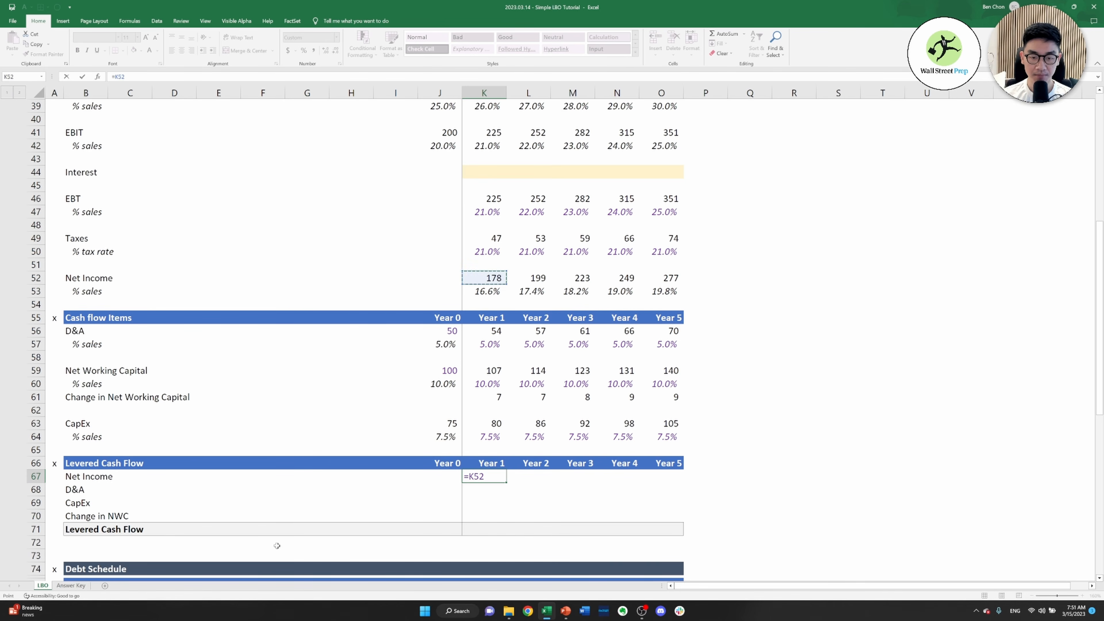
{"action": "key", "text": "Return"}
Link Year 1 D&A in the Levered Cash Flow section (K68) to the cash flow items, =K56
{"action": "type", "text": "="}
{"action": "key", "text": "Up"}
{"action": "key", "text": "Up"}
{"action": "key", "text": "Up"}
{"action": "key", "text": "Up"}
{"action": "key", "text": "Up"}
{"action": "key", "text": "Up"}
{"action": "key", "text": "Up"}
{"action": "key", "text": "Up"}
{"action": "key", "text": "Up"}
{"action": "key", "text": "Up"}
{"action": "key", "text": "Up"}
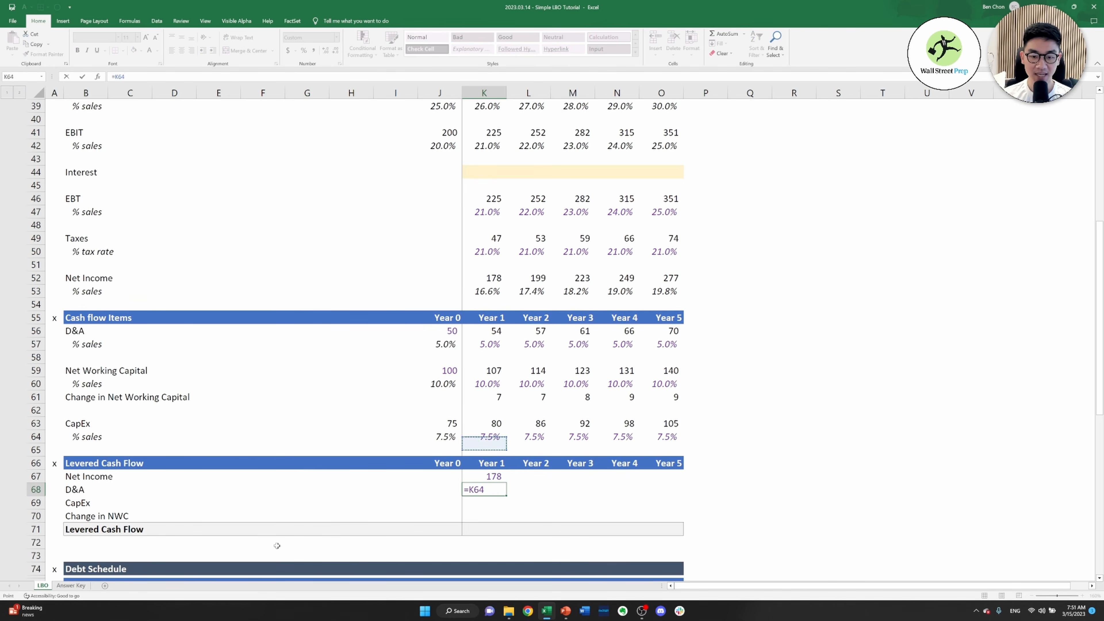
{"action": "key", "text": "Up"}
{"action": "key", "text": "Return"}
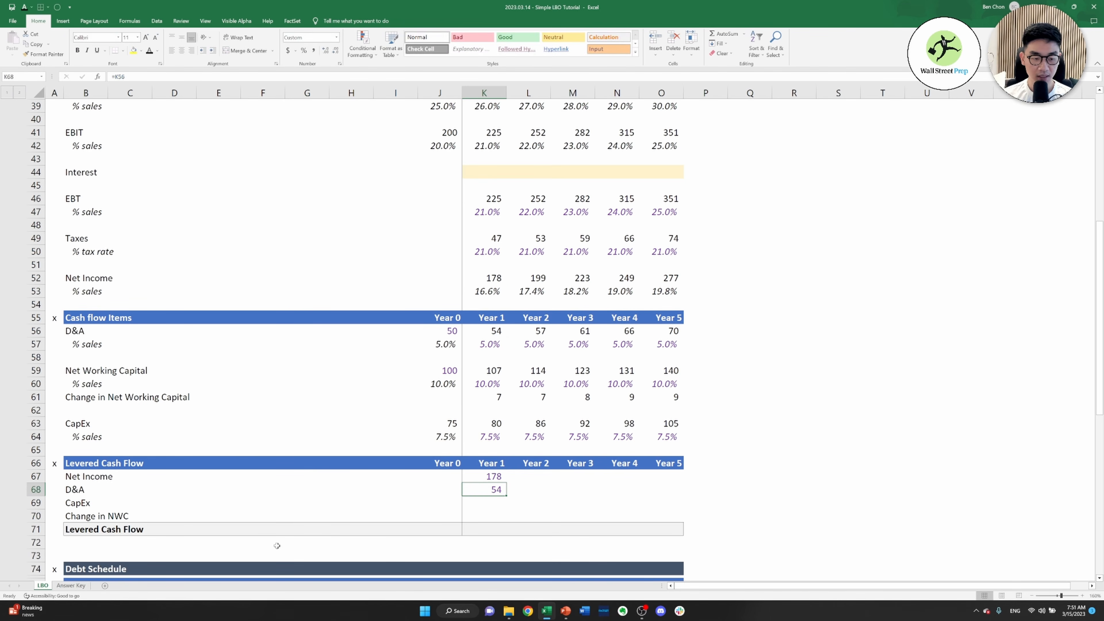
Link Year 1 CapEx in the Levered Cash Flow section (K69) to the cash flow items, =K63
{"action": "type", "text": "="}
{"action": "key", "text": "Up"}
{"action": "key", "text": "Up"}
{"action": "key", "text": "Up"}
{"action": "key", "text": "Up"}
{"action": "key", "text": "Up"}
{"action": "key", "text": "Up"}
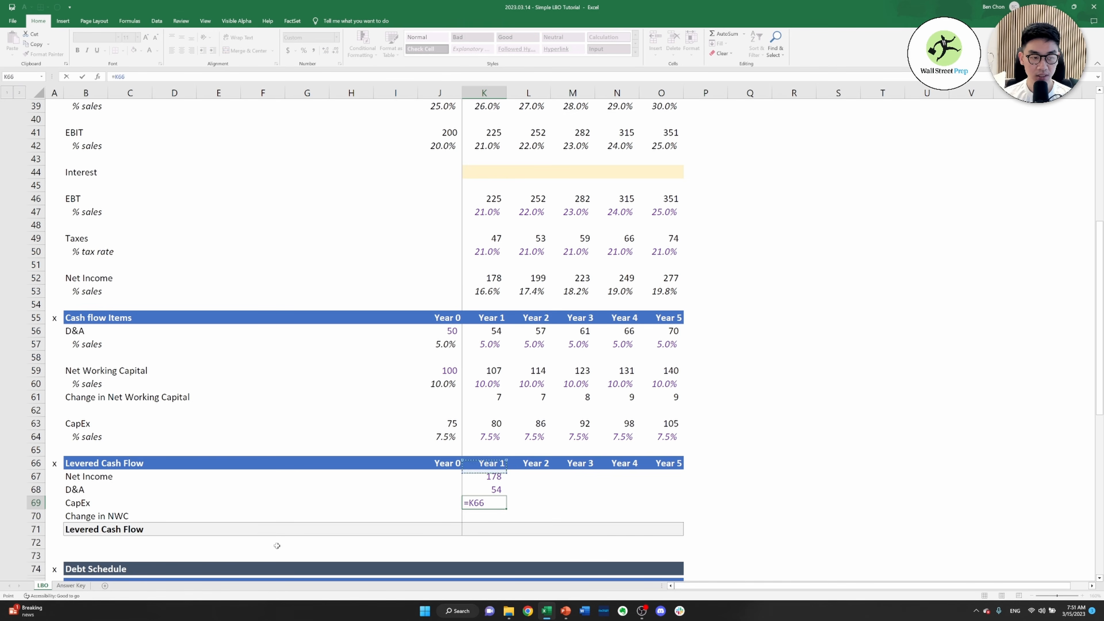
{"action": "key", "text": "Return"}
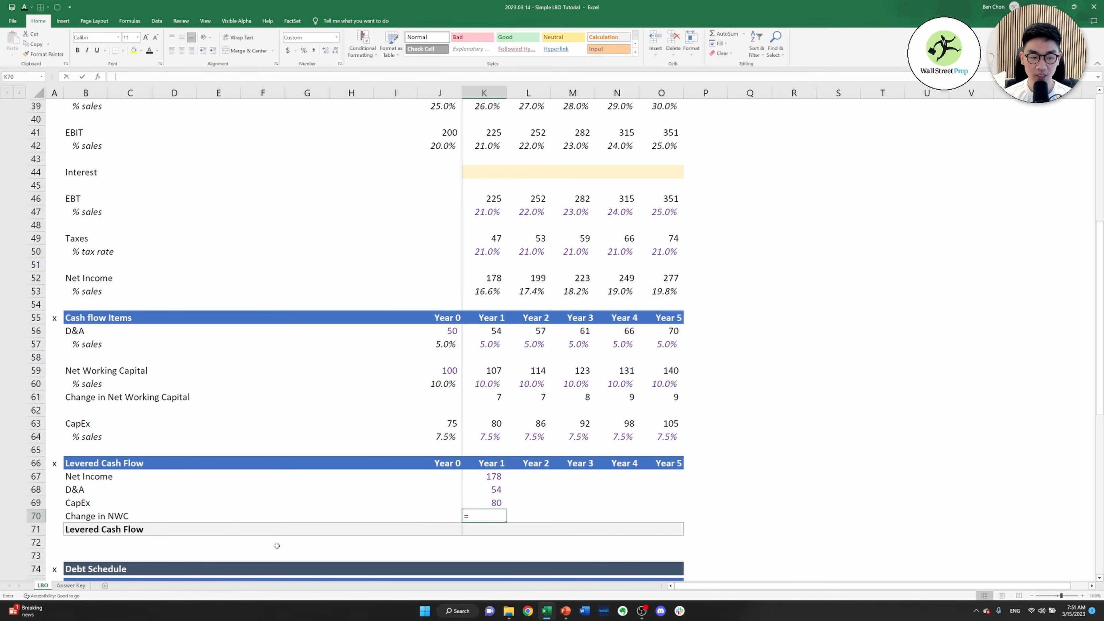
Link Year 1 Change in NWC in the Levered Cash Flow section (K70) to the cash flow items, =K61
{"action": "type", "text": "="}
{"action": "key", "text": "Up"}
{"action": "key", "text": "Up"}
{"action": "key", "text": "Up"}
{"action": "key", "text": "Up"}
{"action": "key", "text": "Up"}
{"action": "key", "text": "Up"}
{"action": "key", "text": "Up"}
Calculate Year 1 Levered Cash Flow in K71 as net income plus D&A less CapEx and change in NWC, =K67+K68-K69-K70
{"action": "key", "text": "Up"}
{"action": "key", "text": "Up"}
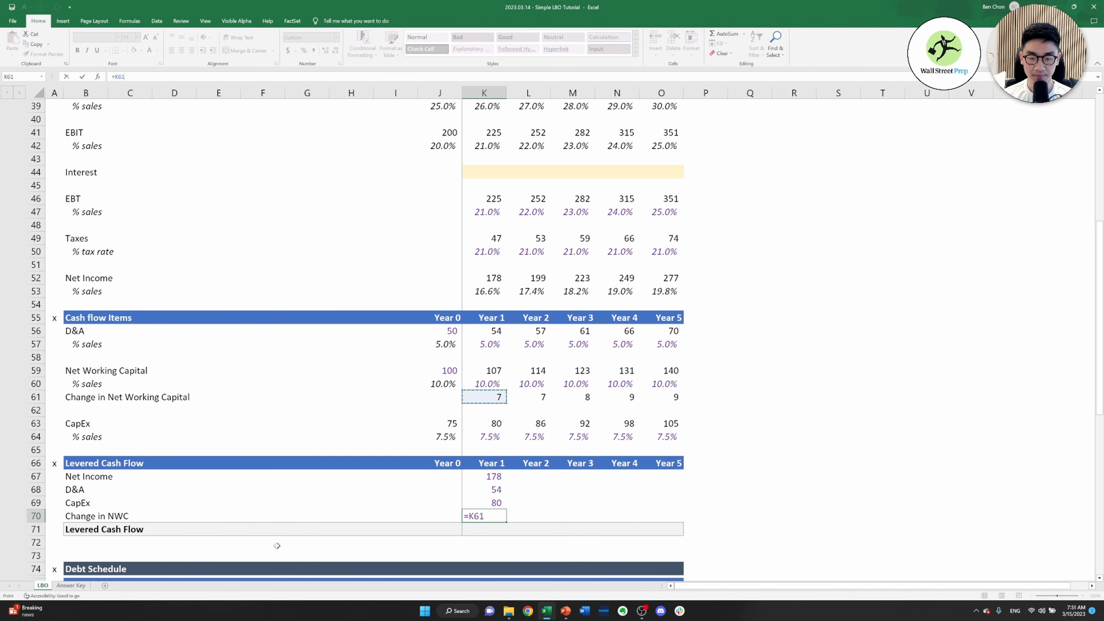
{"action": "key", "text": "Return"}
{"action": "type", "text": "="}
{"action": "key", "text": "Up"}
{"action": "key", "text": "Up"}
{"action": "key", "text": "Up"}
{"action": "key", "text": "Up"}
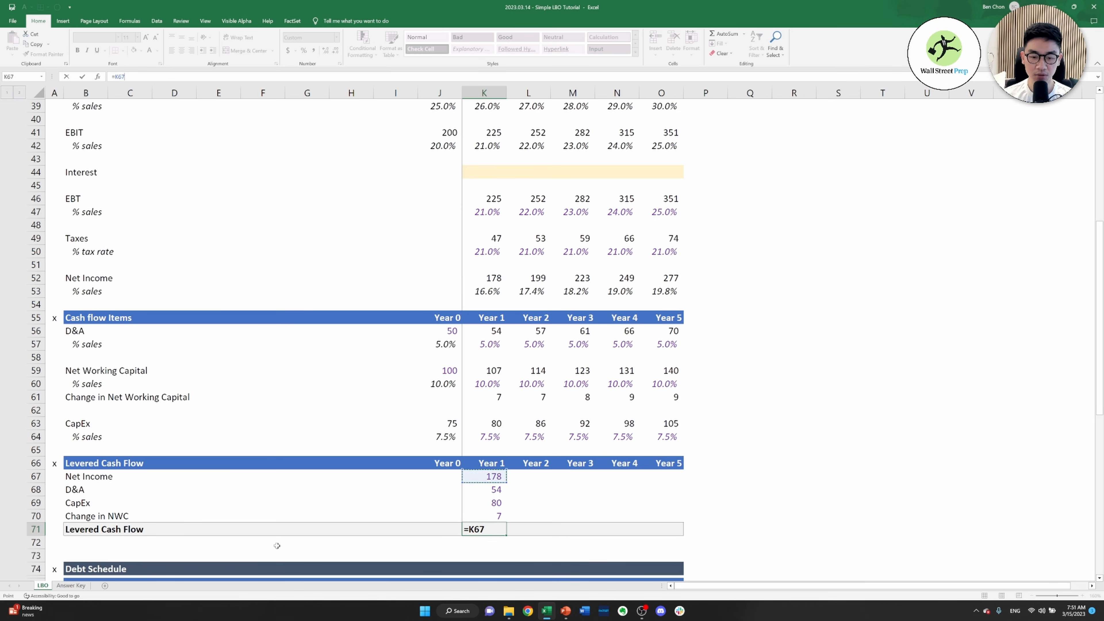
{"action": "type", "text": "+"}
{"action": "key", "text": "Up"}
{"action": "key", "text": "Up"}
{"action": "key", "text": "Up"}
{"action": "type", "text": "-"}
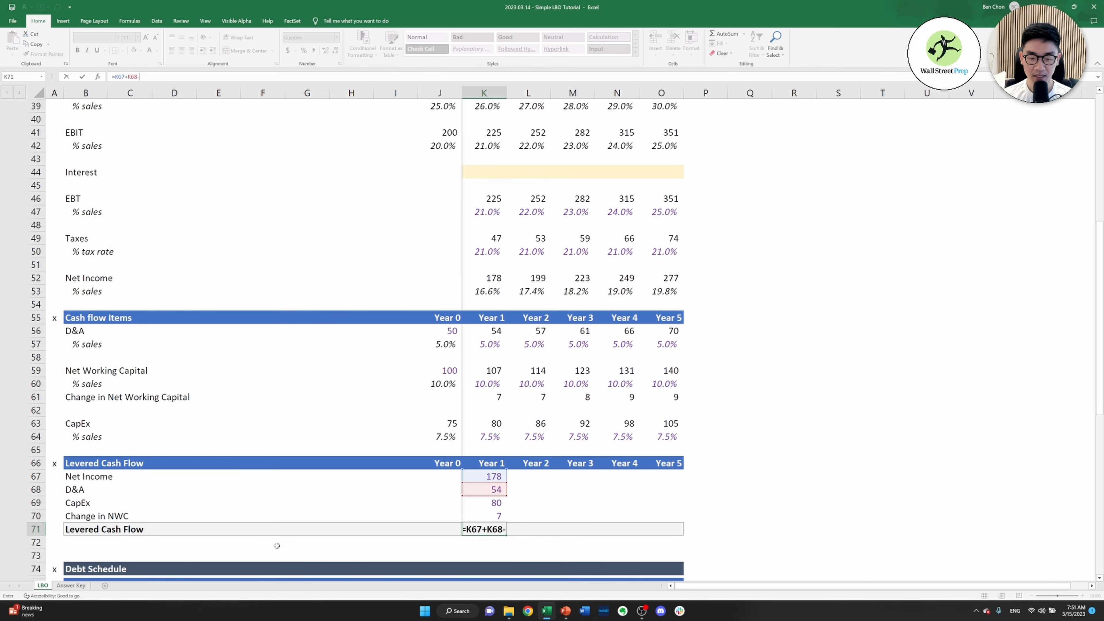
{"action": "key", "text": "Up"}
Copy the Year 1 Levered Cash Flow formulas in K67:K71 across through Year 5
{"action": "key", "text": "Up"}
{"action": "type", "text": "-"}
{"action": "key", "text": "Up"}
{"action": "key", "text": "Return"}
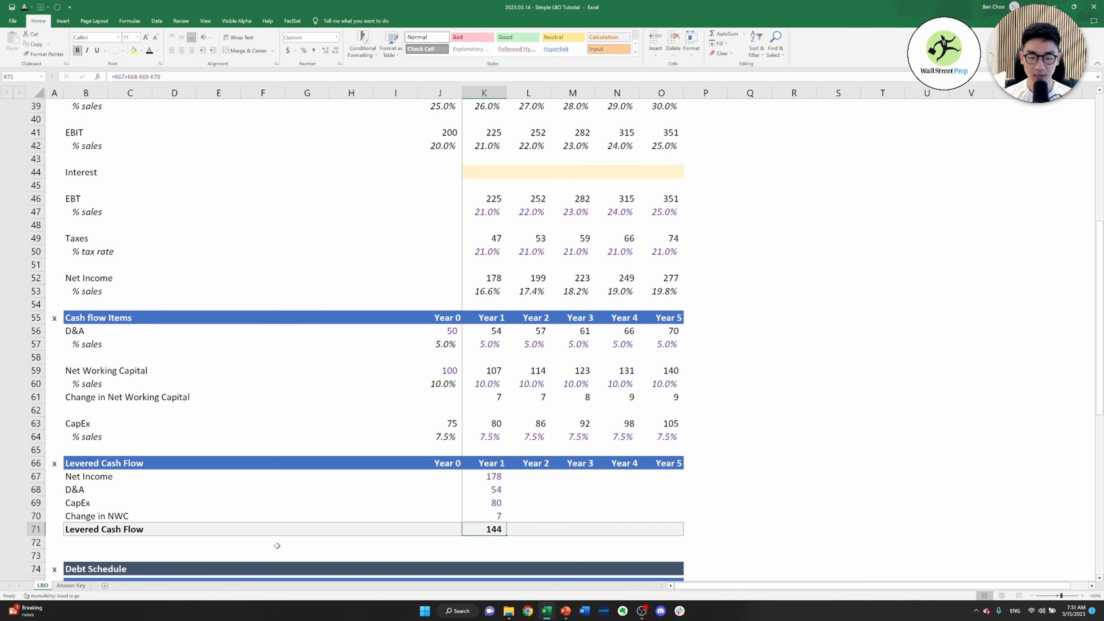
{"action": "key", "text": "Up"}
{"action": "key", "text": "Up"}
{"action": "key", "text": "Up"}
{"action": "key", "text": "Up"}
{"action": "key", "text": "Up"}
{"action": "key", "text": "shift+Down"}
{"action": "key", "text": "shift+Down"}
{"action": "key", "text": "shift+Down"}
{"action": "key", "text": "shift+Down"}
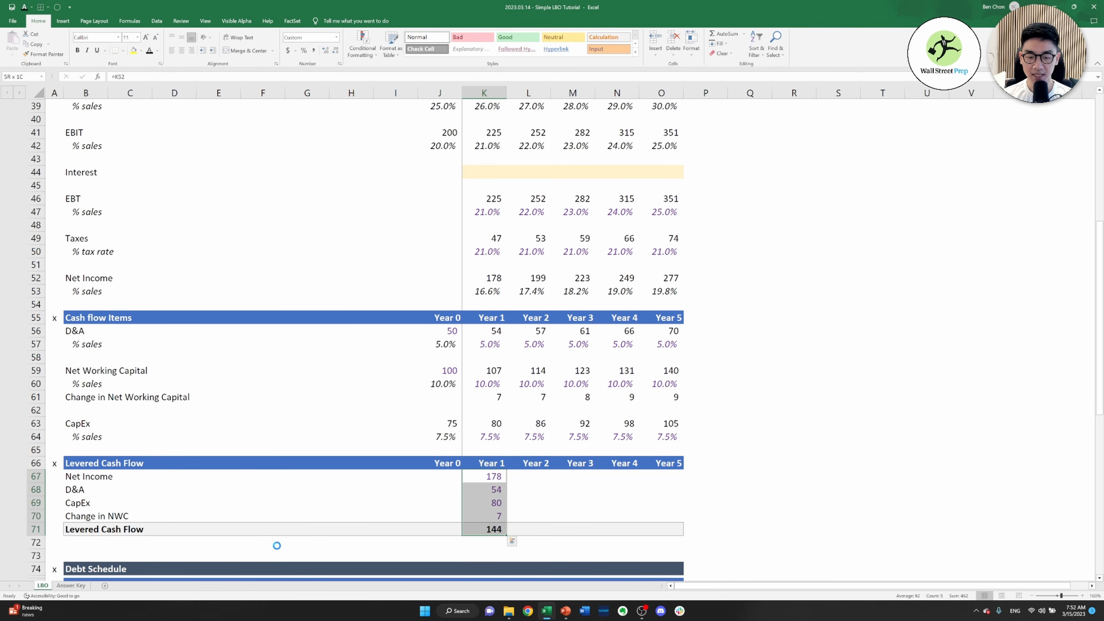
{"action": "key", "text": "ctrl+c"}
{"action": "key", "text": "shift+Right"}
{"action": "key", "text": "shift+Right"}
{"action": "key", "text": "shift+Right"}
{"action": "key", "text": "shift+Right"}
{"action": "key", "text": "Return"}
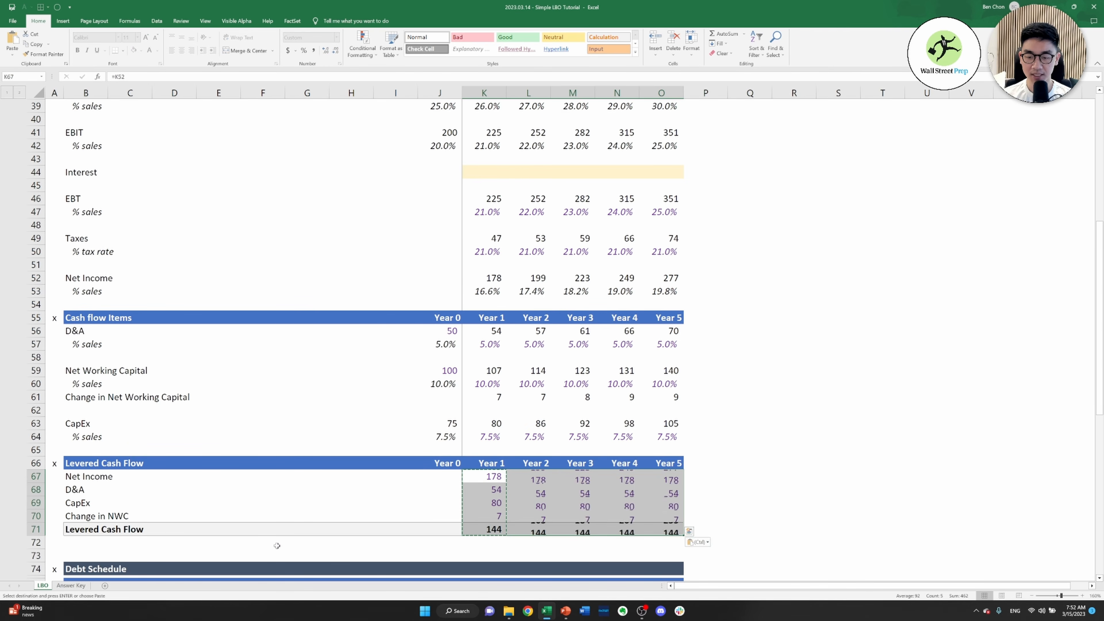
{"action": "key", "text": "Down"}
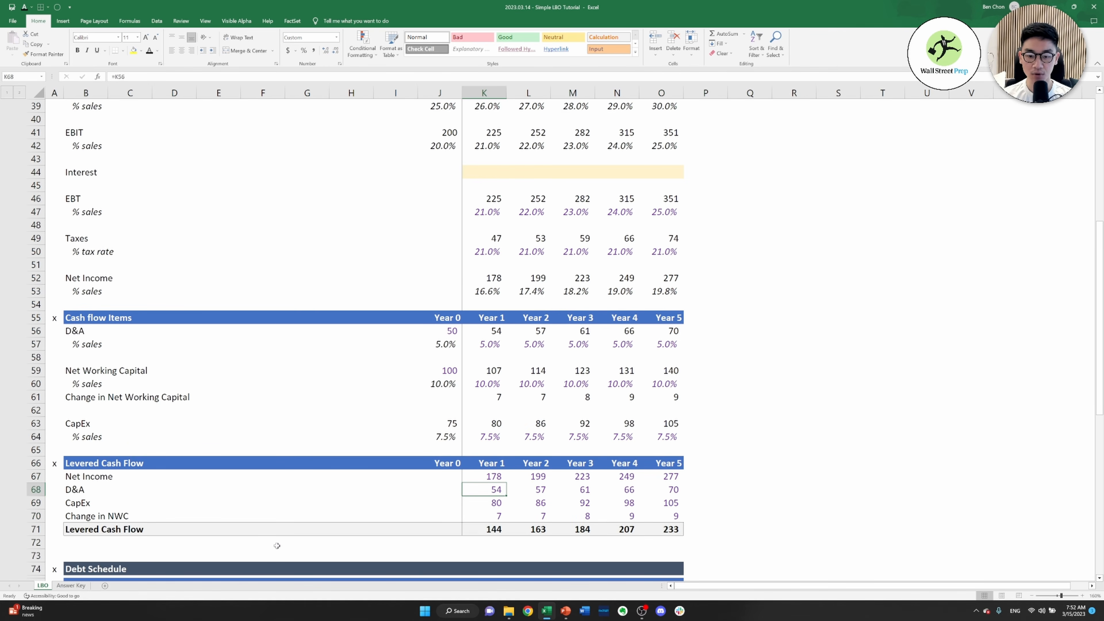
{"action": "key", "text": "Down"}
{"action": "key", "text": "Down"}
{"action": "key", "text": "Down"}
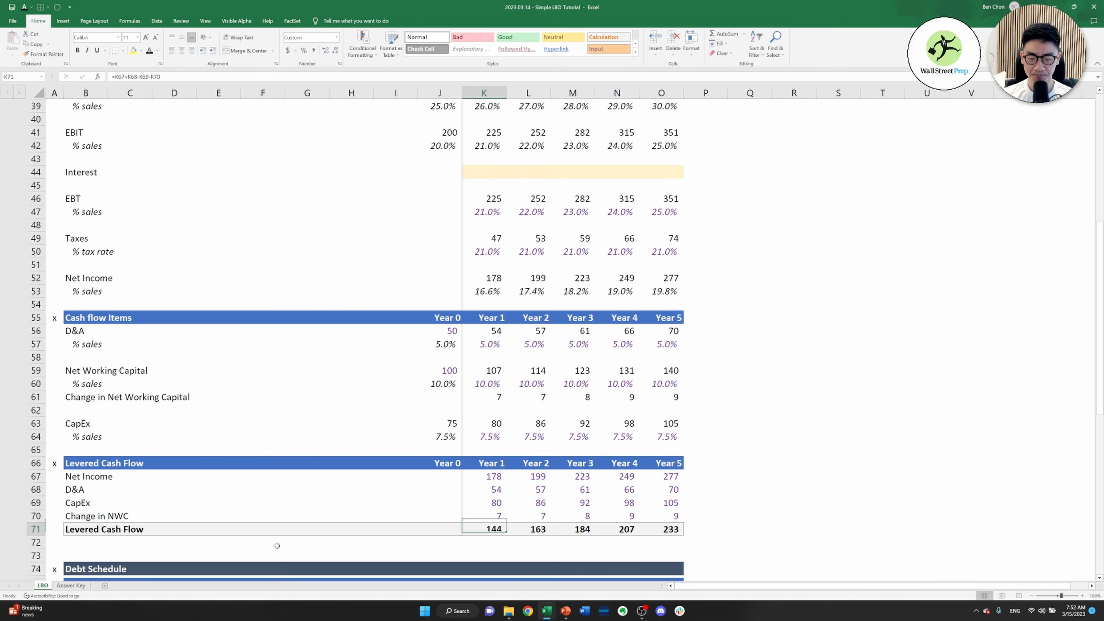
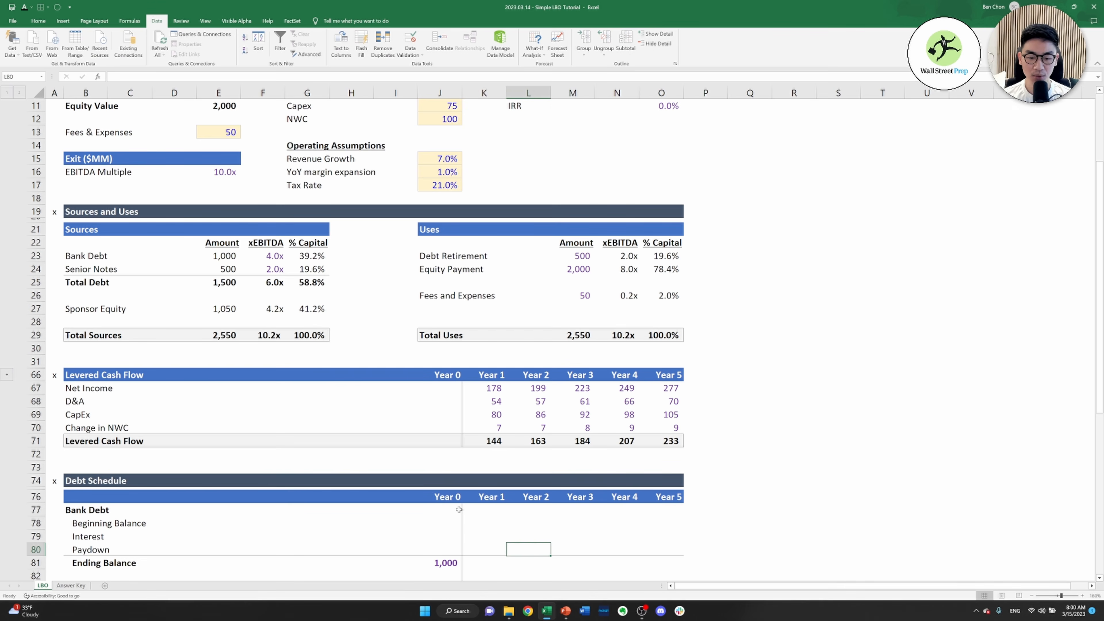
Link the Year 1 Bank Debt beginning balance in K78 to the Year 0 ending balance, =J81
{"action": "key", "text": "Left"}
{"action": "key", "text": "Up"}
{"action": "key", "text": "Up"}
{"action": "type", "text": "="}
{"action": "key", "text": "Down"}
{"action": "key", "text": "Down"}
{"action": "key", "text": "Down"}
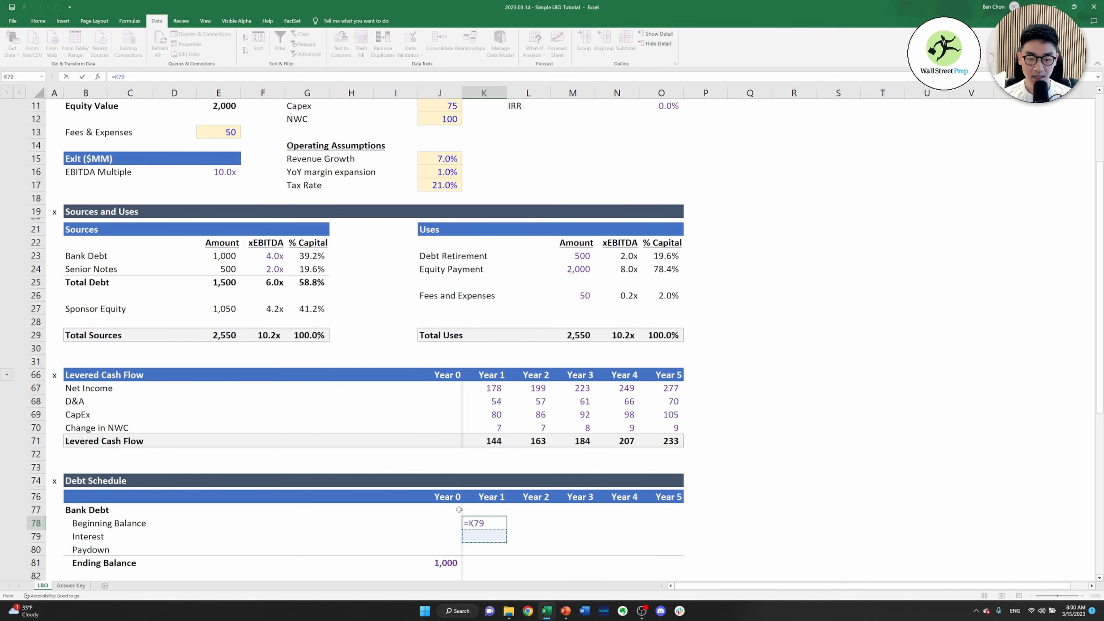
{"action": "key", "text": "Left"}
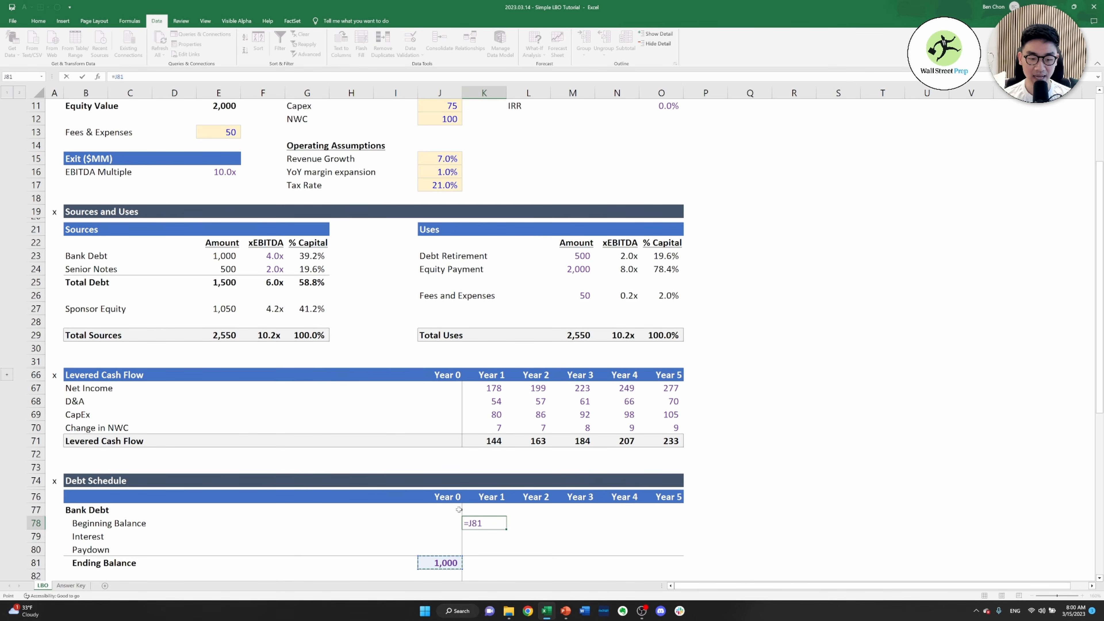
{"action": "key", "text": "ctrl+Return"}
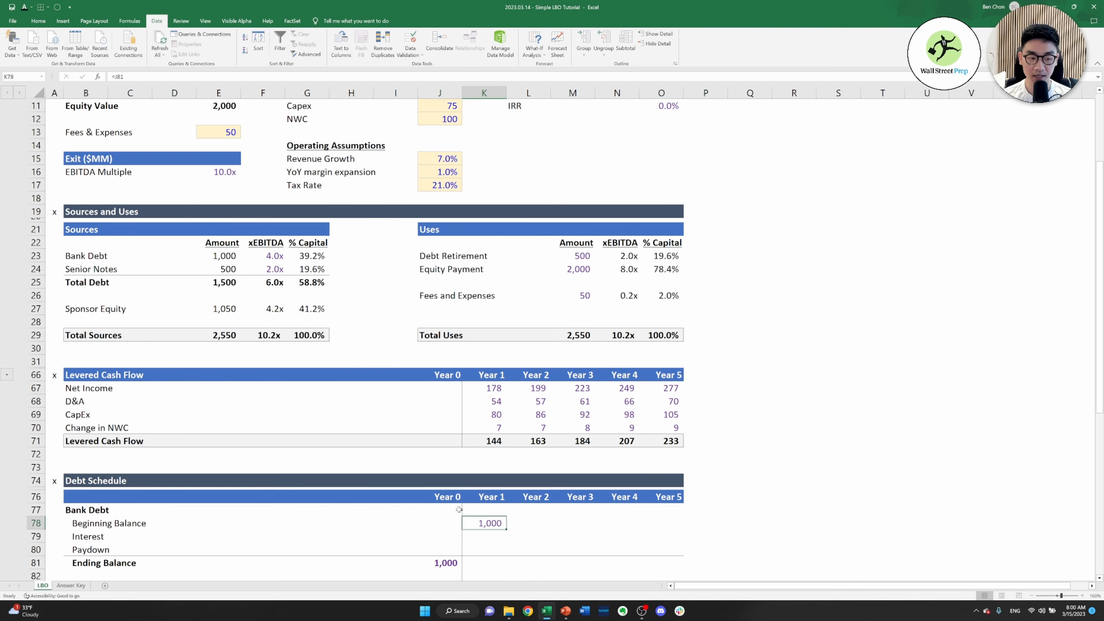
Calculate Year 1 Bank Debt interest in K79 as beginning balance times the fixed Bank Debt cost, =K78*$O$7
{"action": "key", "text": "Down"}
{"action": "type", "text": "="}
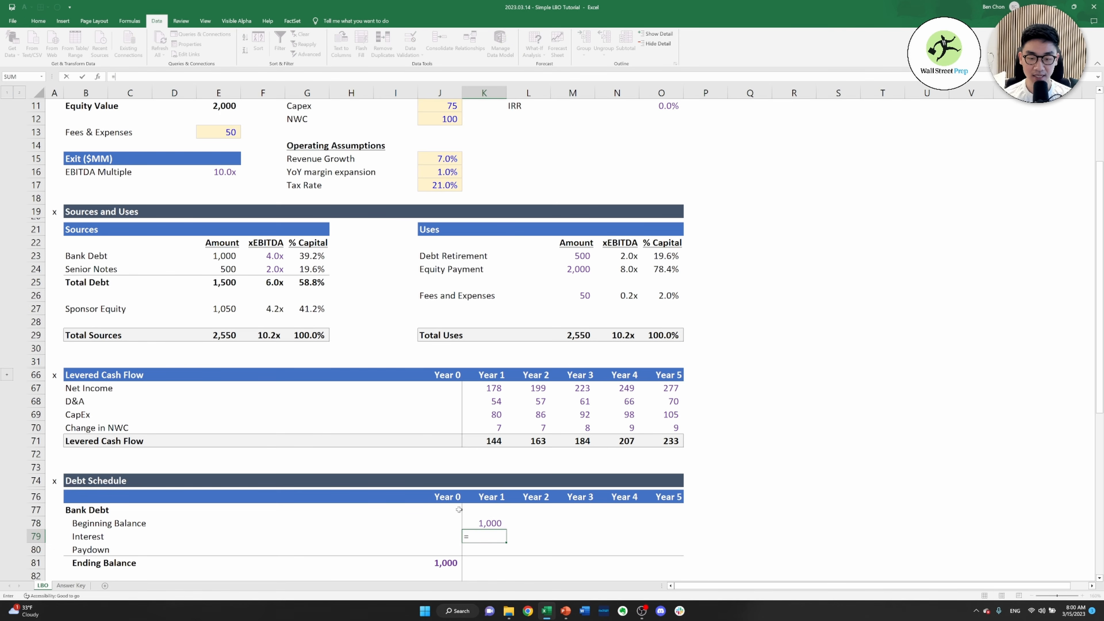
{"action": "key", "text": "Up"}
{"action": "type", "text": "*"}
{"action": "key", "text": "ctrl+Up"}
{"action": "key", "text": "ctrl+Up"}
{"action": "key", "text": "ctrl+Up"}
{"action": "key", "text": "ctrl+Up"}
{"action": "key", "text": "ctrl+Up"}
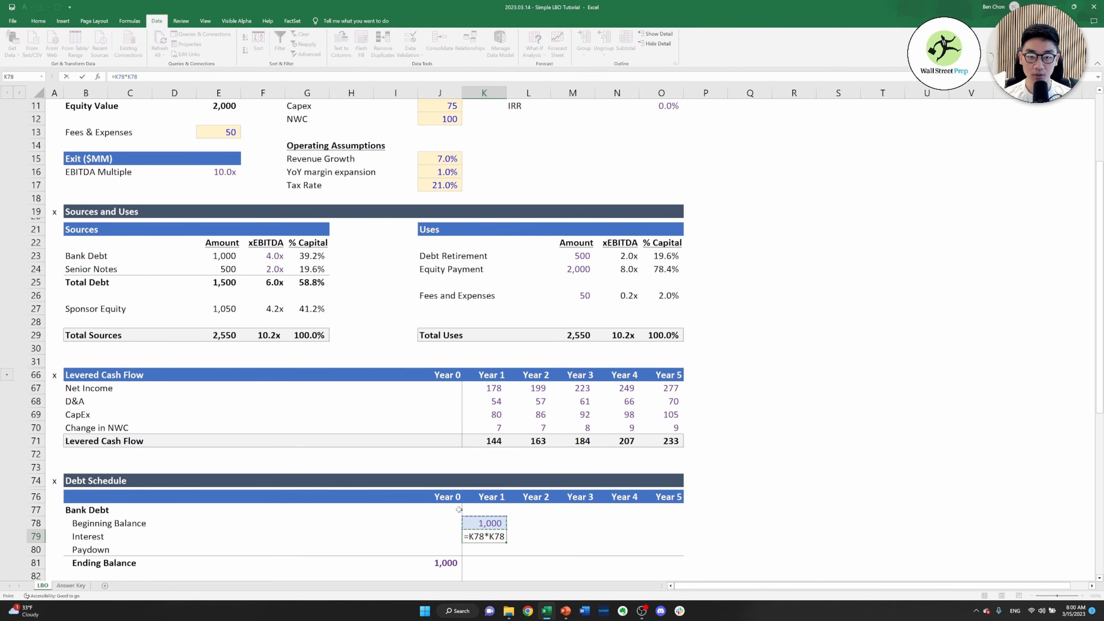
{"action": "key", "text": "Down"}
{"action": "key", "text": "Right"}
{"action": "key", "text": "Down"}
{"action": "key", "text": "Right"}
{"action": "key", "text": "Down"}
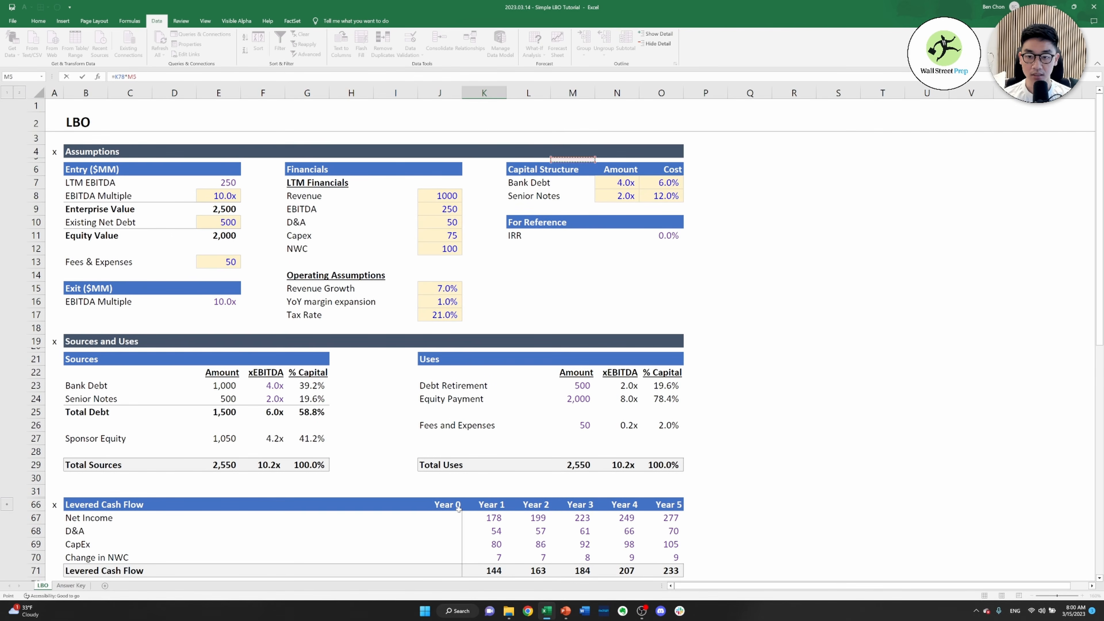
{"action": "key", "text": "Right"}
{"action": "key", "text": "Down"}
{"action": "key", "text": "Right"}
{"action": "key", "text": "Down"}
{"action": "key", "text": "Right"}
{"action": "key", "text": "Left"}
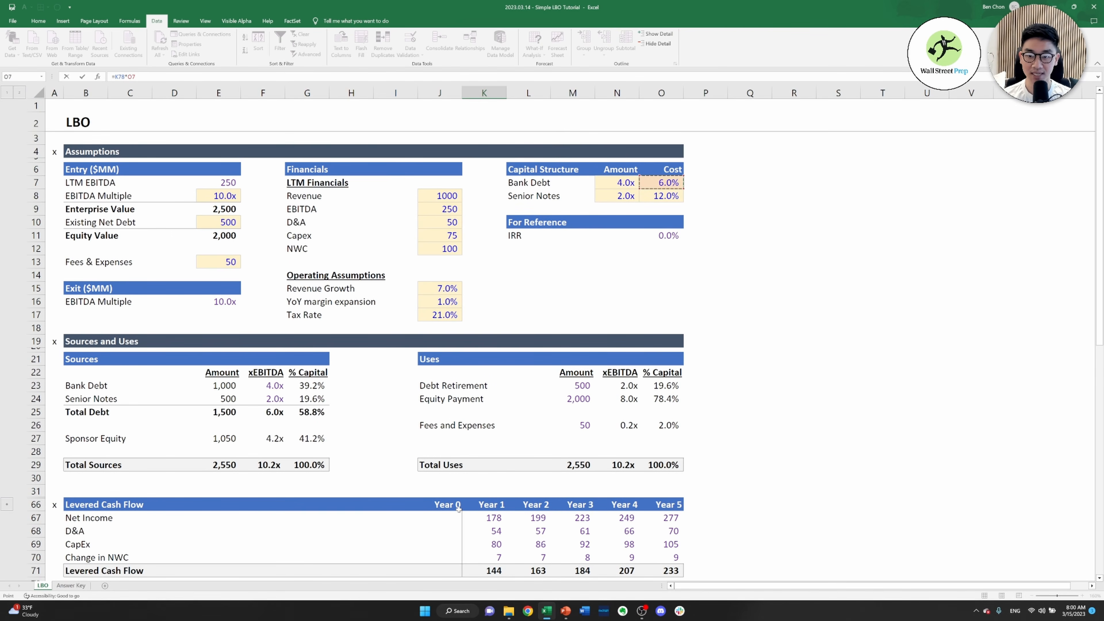
{"action": "key", "text": "F4"}
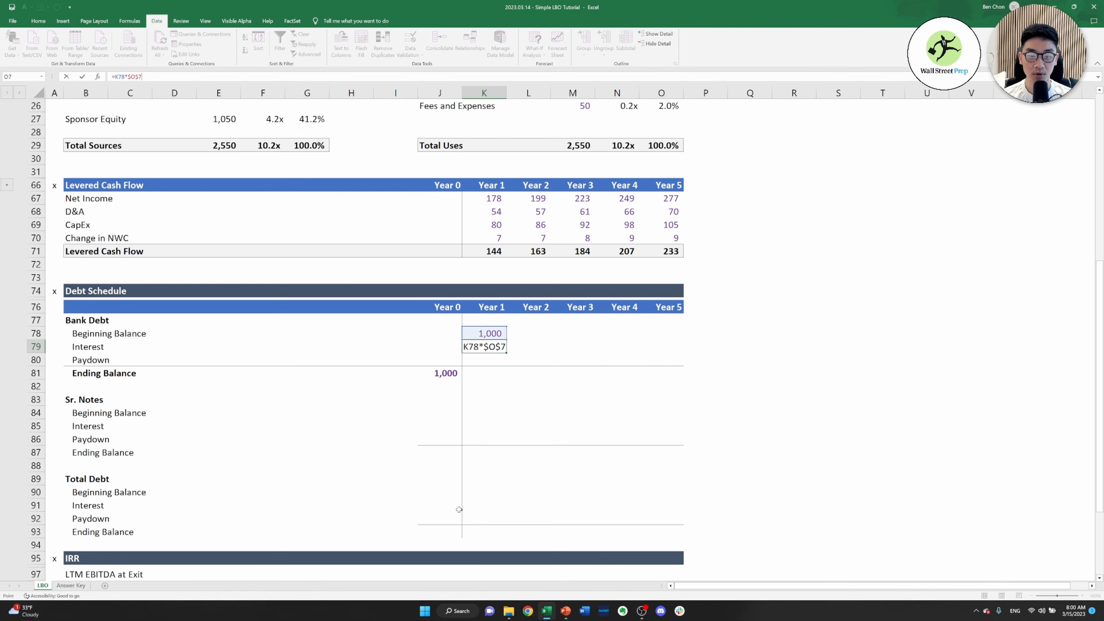
{"action": "key", "text": "ctrl+Return"}
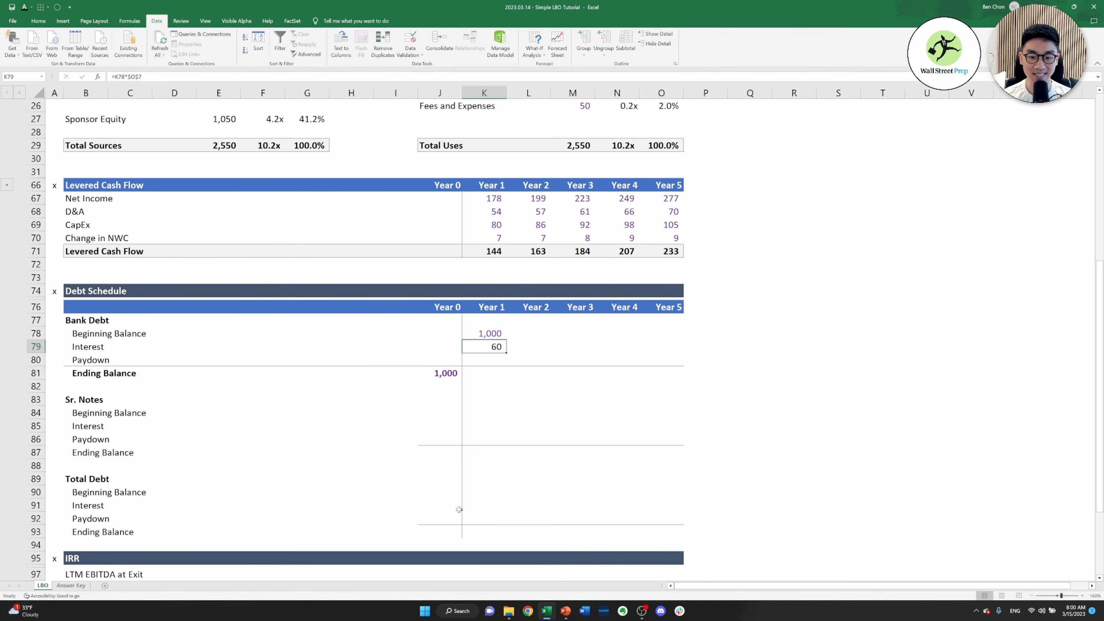
Calculate the Year 1 Bank Debt paydown in K80 as the lesser of levered cash flow and beginning balance, =MIN(K71,K78)
{"action": "key", "text": "Down"}
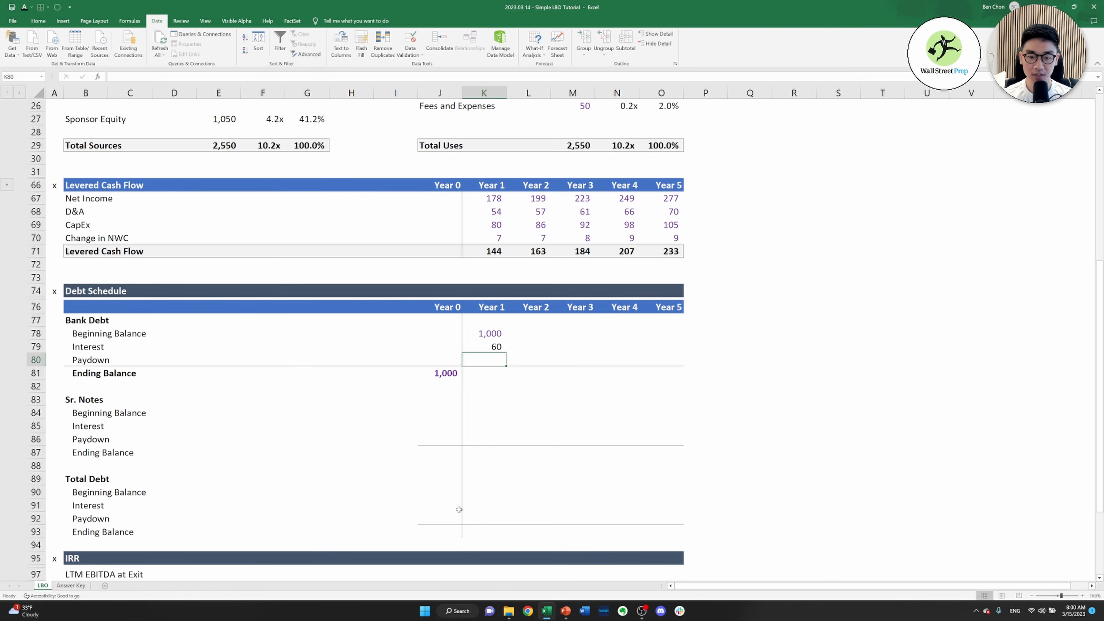
{"action": "type", "text": "=min"}
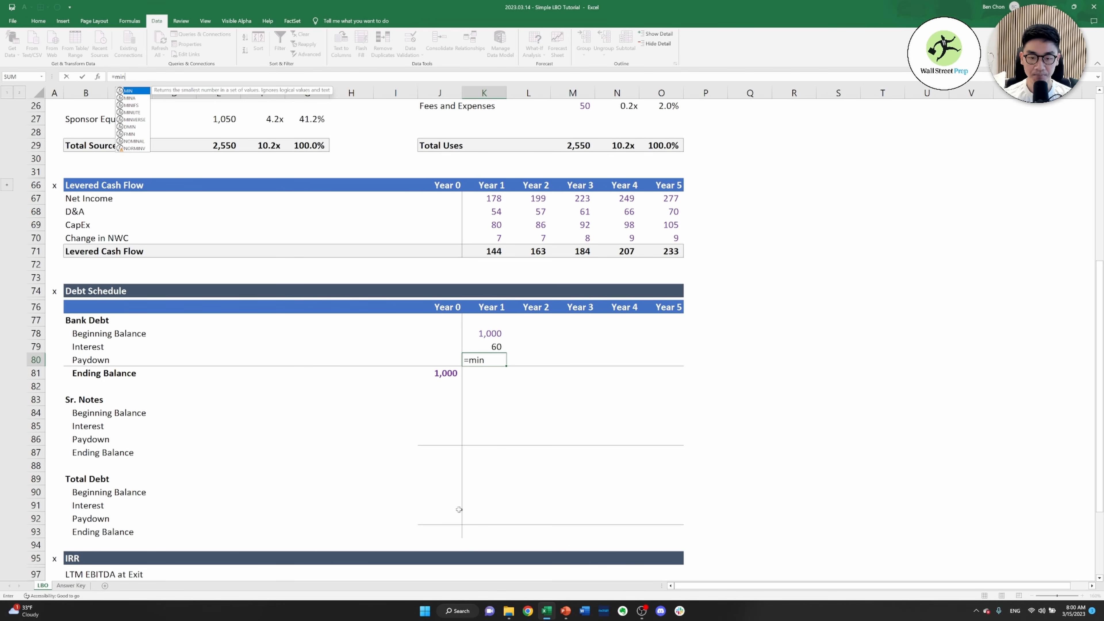
{"action": "type", "text": "("}
{"action": "key", "text": "Up"}
{"action": "key", "text": "Up"}
{"action": "key", "text": "Up"}
{"action": "key", "text": "Up"}
{"action": "key", "text": "Up"}
{"action": "key", "text": "Up"}
{"action": "key", "text": "Up"}
{"action": "key", "text": "Up"}
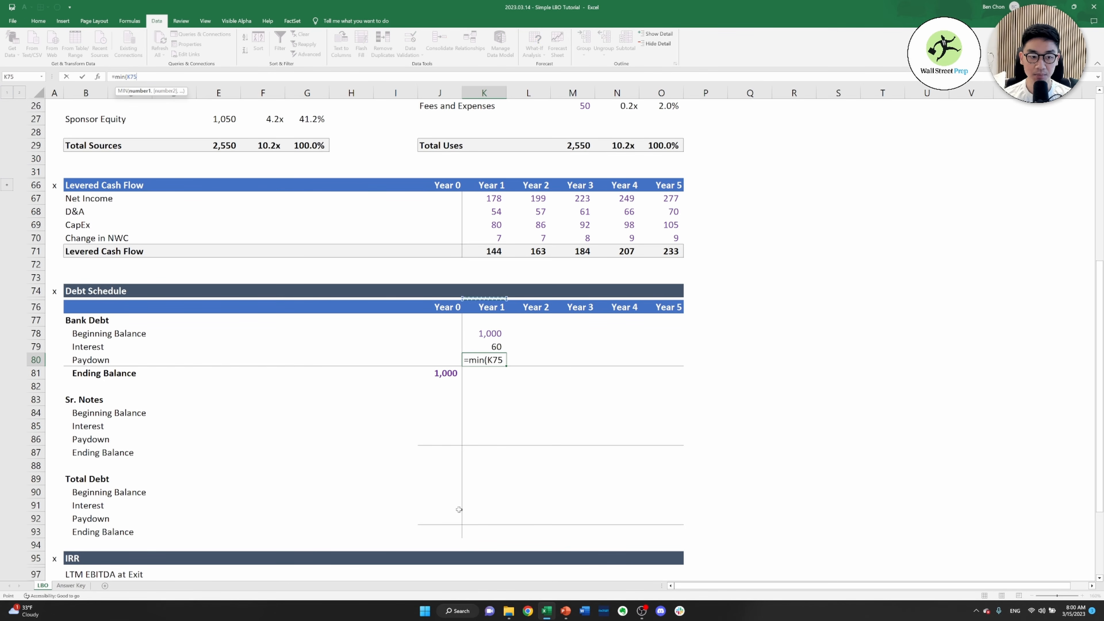
{"action": "type", "text": ","}
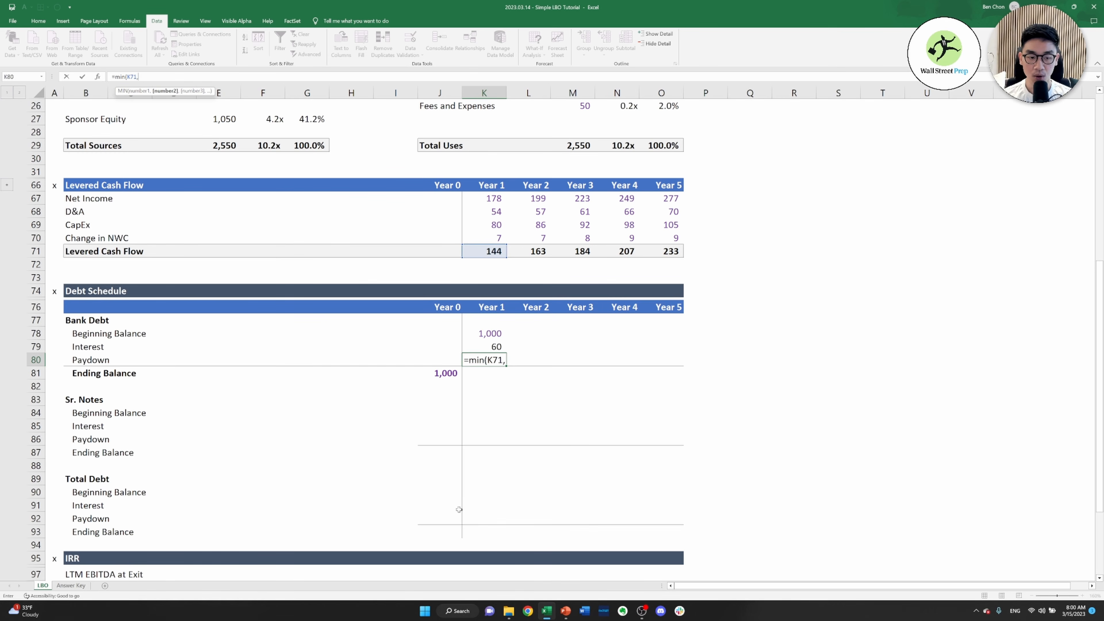
{"action": "key", "text": "Up"}
{"action": "key", "text": "Up"}
{"action": "type", "text": ")"}
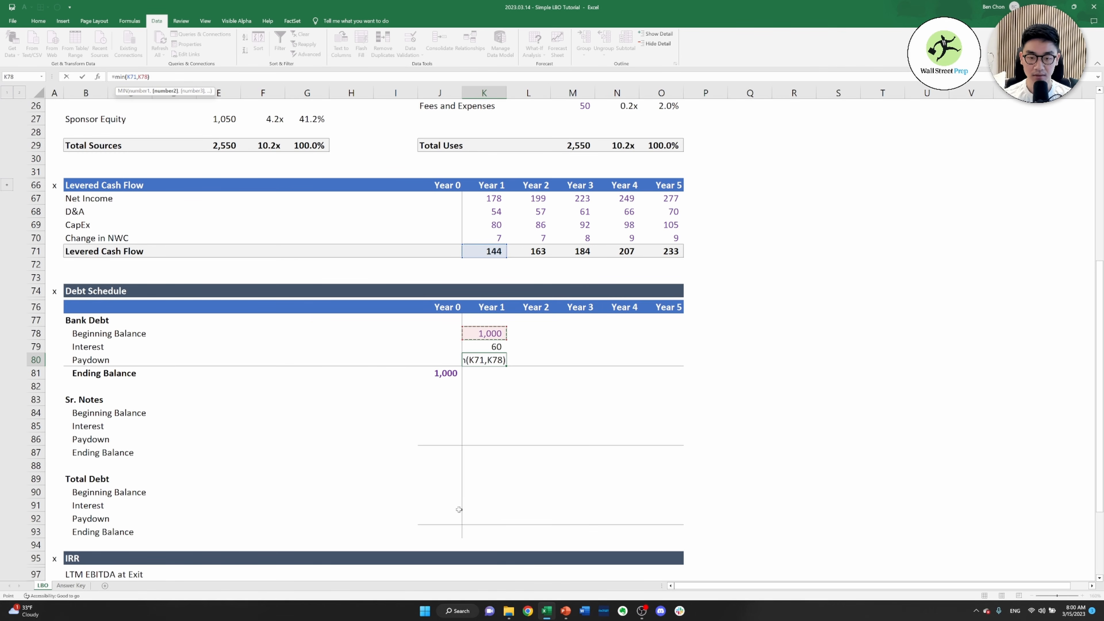
{"action": "key", "text": "ctrl+Return"}
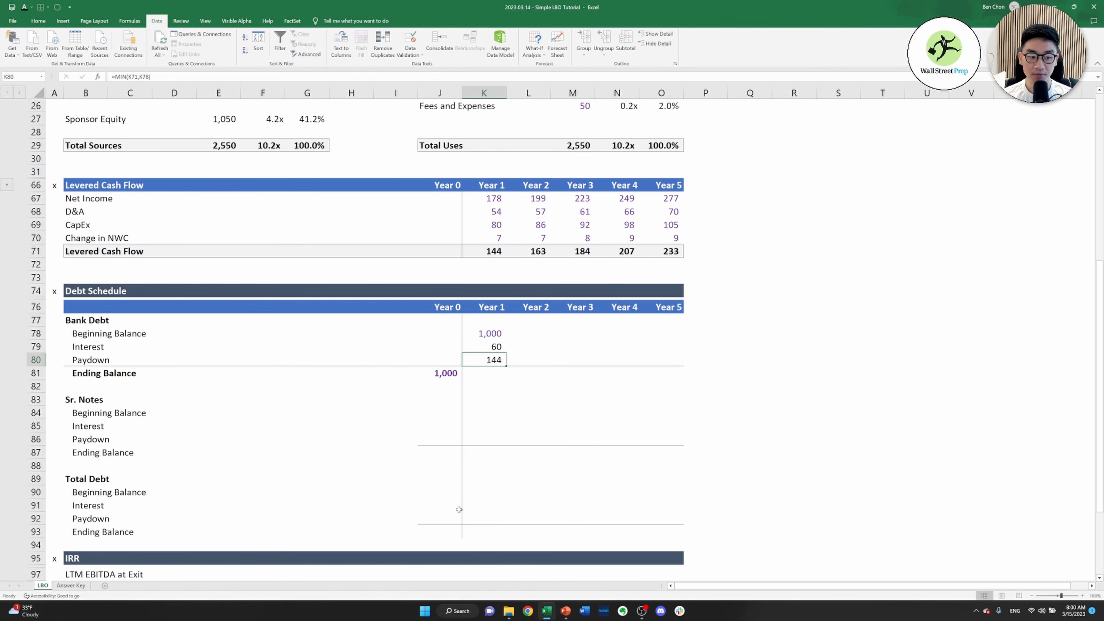
Calculate the Year 1 Bank Debt ending balance in K81 as beginning balance less paydown, =K78-K80
{"action": "key", "text": "Down"}
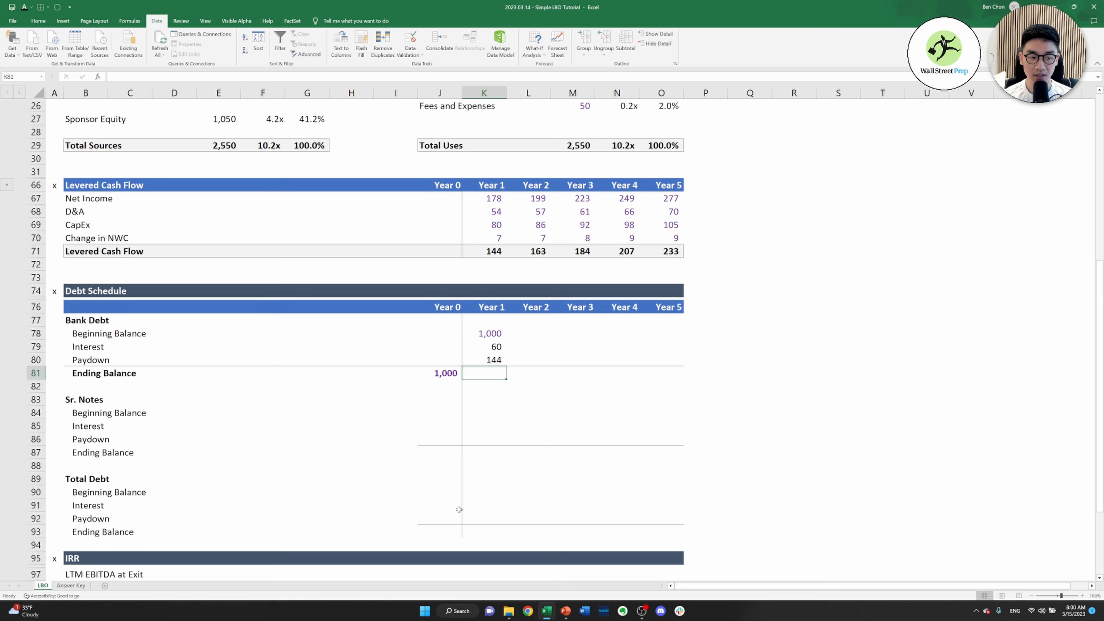
{"action": "type", "text": "="}
{"action": "key", "text": "Up"}
{"action": "key", "text": "Up"}
{"action": "key", "text": "Up"}
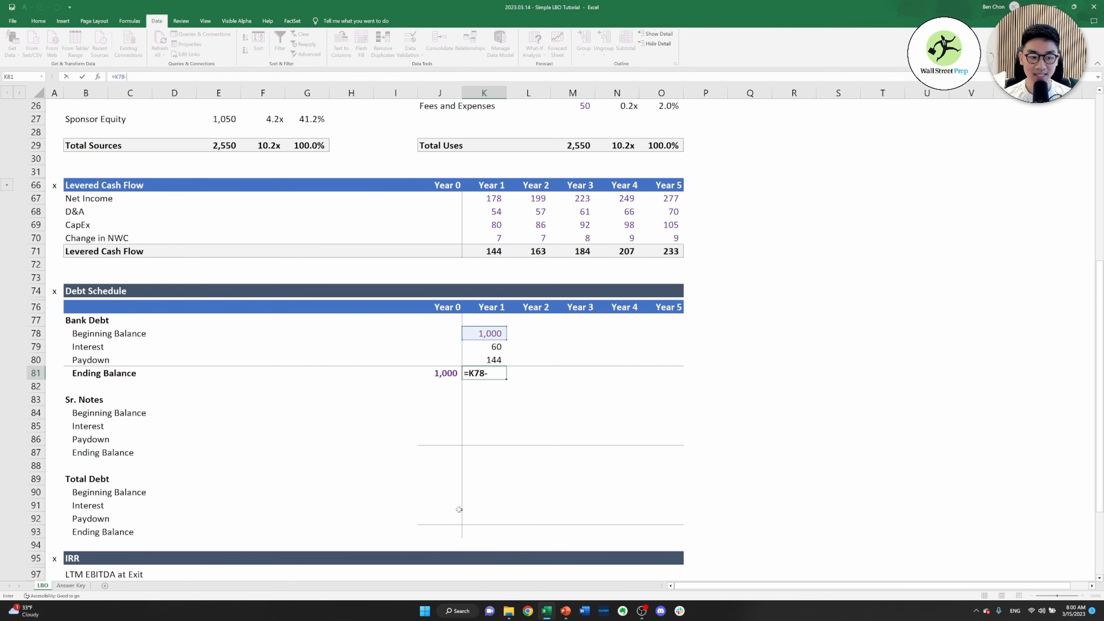
{"action": "type", "text": "-"}
{"action": "key", "text": "Up"}
{"action": "key", "text": "Return"}
Copy the Year 1 Bank Debt formulas in K78:K81 across through Year 5
{"action": "key", "text": "Up"}
{"action": "key", "text": "Up"}
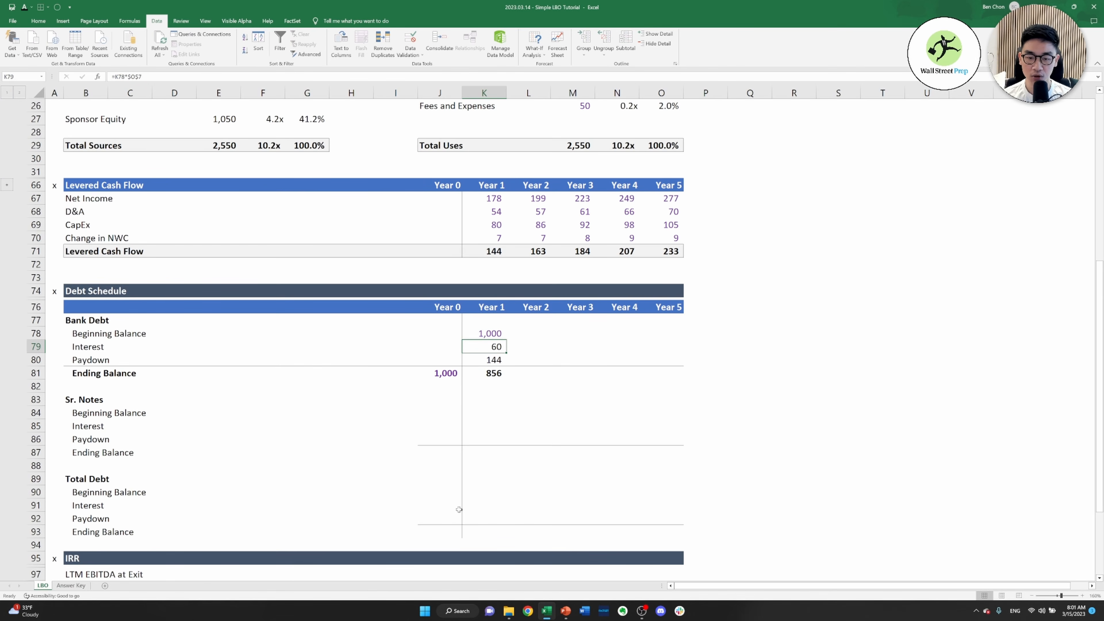
{"action": "key", "text": "Up"}
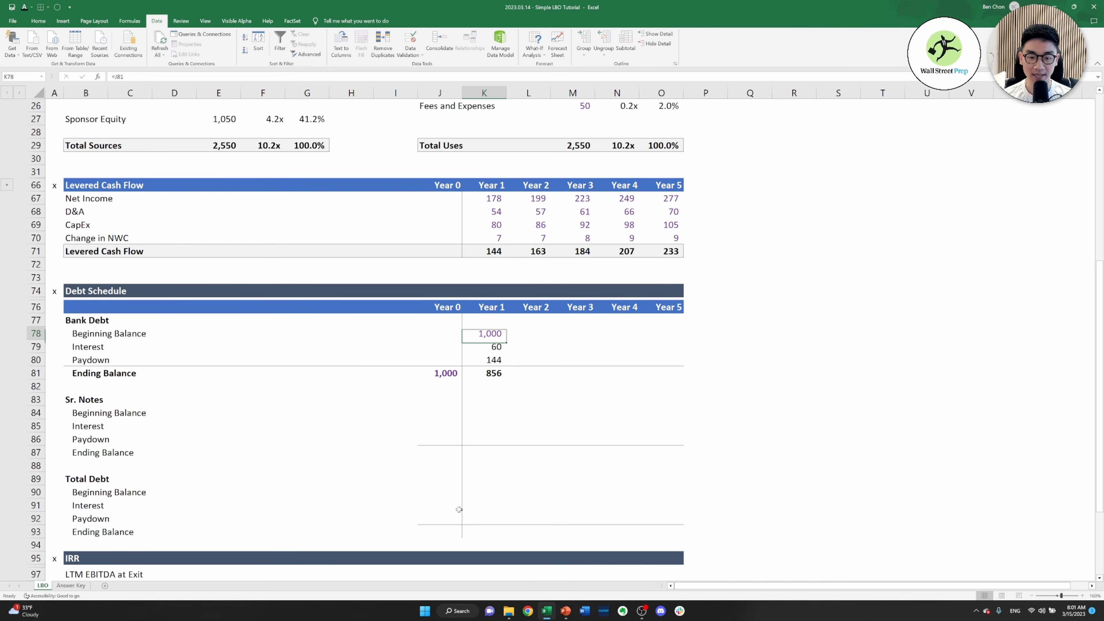
{"action": "key", "text": "shift+Down"}
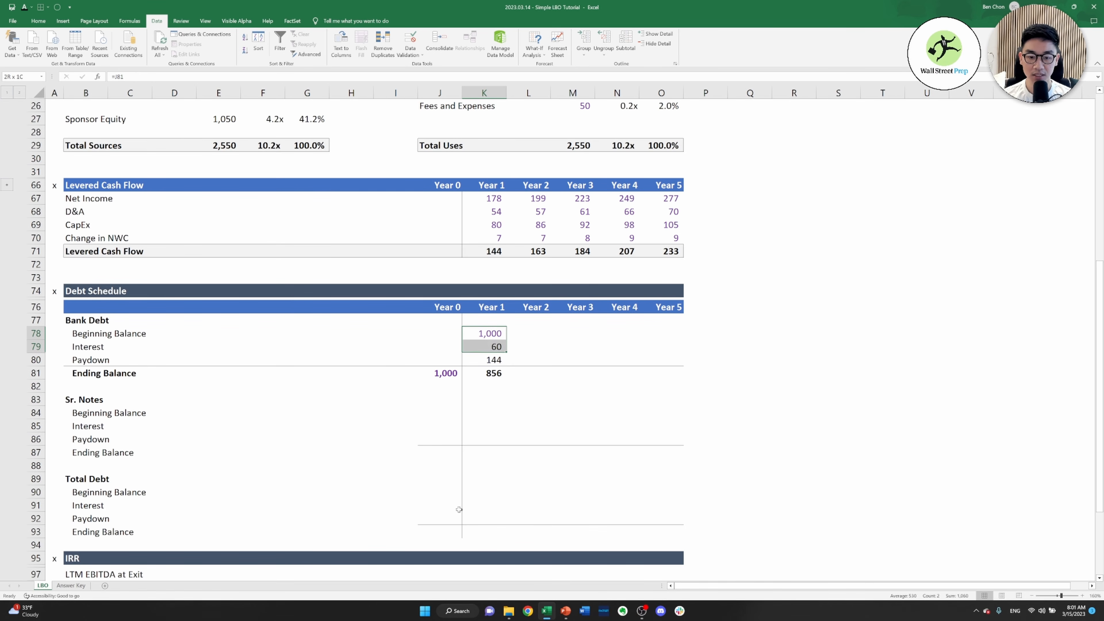
{"action": "key", "text": "shift+Down"}
{"action": "key", "text": "shift+Down"}
{"action": "key", "text": "ctrl+c"}
{"action": "key", "text": "shift+Right"}
{"action": "key", "text": "shift+Right"}
{"action": "key", "text": "shift+Right"}
{"action": "key", "text": "shift+Right"}
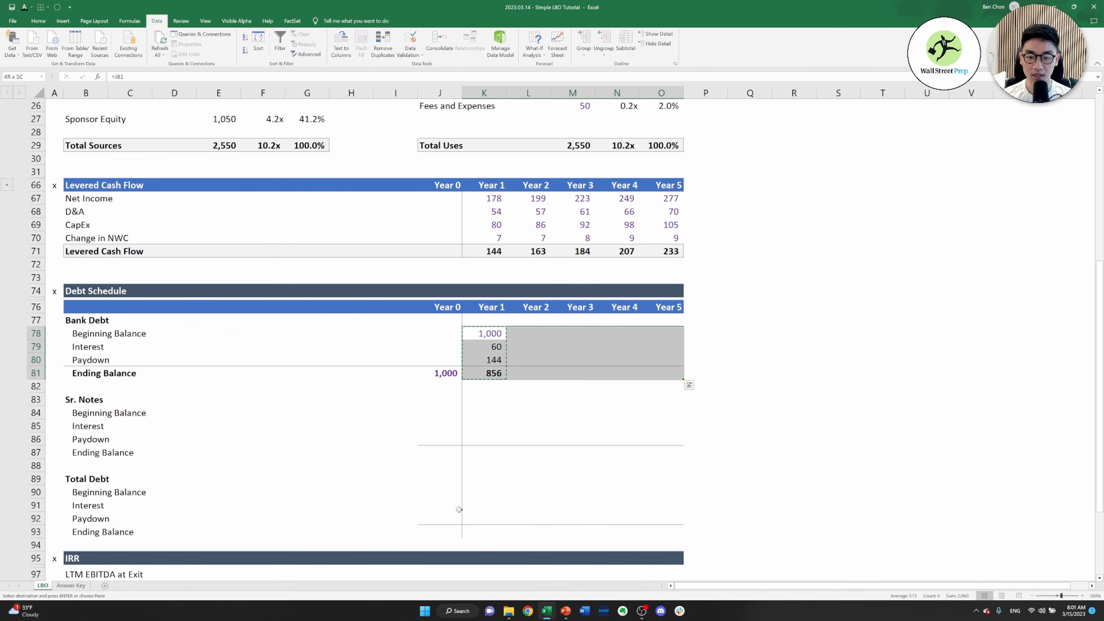
{"action": "key", "text": "ctrl+v"}
{"action": "key", "text": "Escape"}
Review the copied Bank Debt beginning balance, interest and paydown formulas across Years 1 to 5
{"action": "key", "text": "Right"}
{"action": "key", "text": "Right"}
{"action": "key", "text": "Right"}
{"action": "key", "text": "Right"}
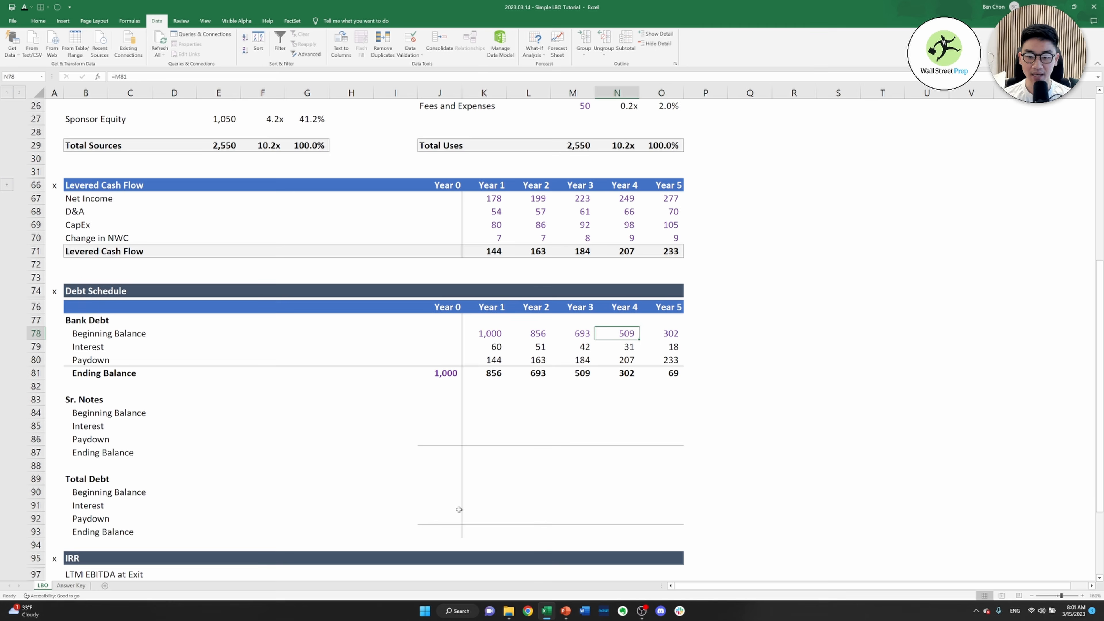
{"action": "key", "text": "Left"}
{"action": "key", "text": "Left"}
{"action": "key", "text": "Left"}
{"action": "key", "text": "Left"}
{"action": "key", "text": "Down"}
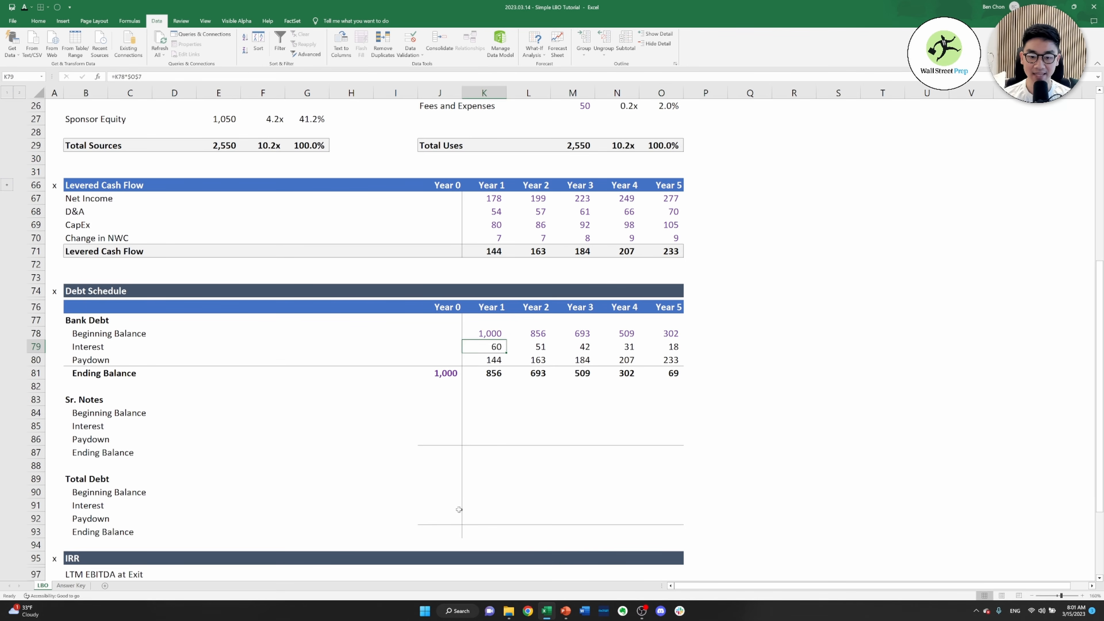
{"action": "key", "text": "Down"}
{"action": "key", "text": "Right"}
{"action": "key", "text": "Right"}
{"action": "key", "text": "Right"}
{"action": "key", "text": "Right"}
{"action": "key", "text": "Up"}
{"action": "key", "text": "Up"}
{"action": "key", "text": "Down"}
{"action": "key", "text": "Down"}
{"action": "key", "text": "Down"}
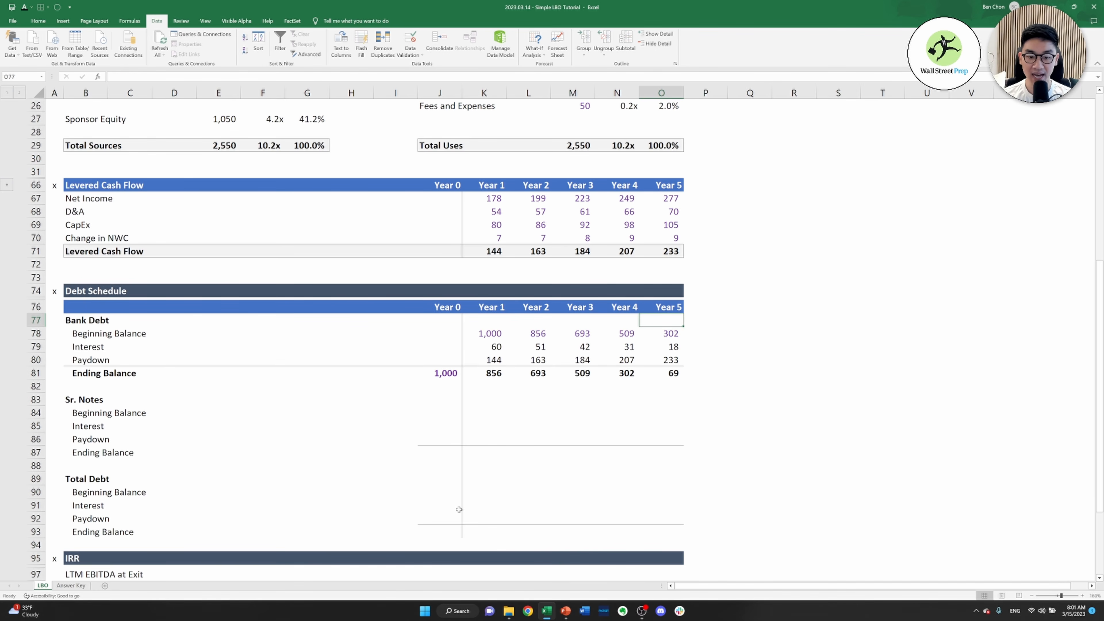
{"action": "key", "text": "Left"}
{"action": "key", "text": "Left"}
{"action": "key", "text": "Left"}
{"action": "key", "text": "Left"}
{"action": "key", "text": "Up"}
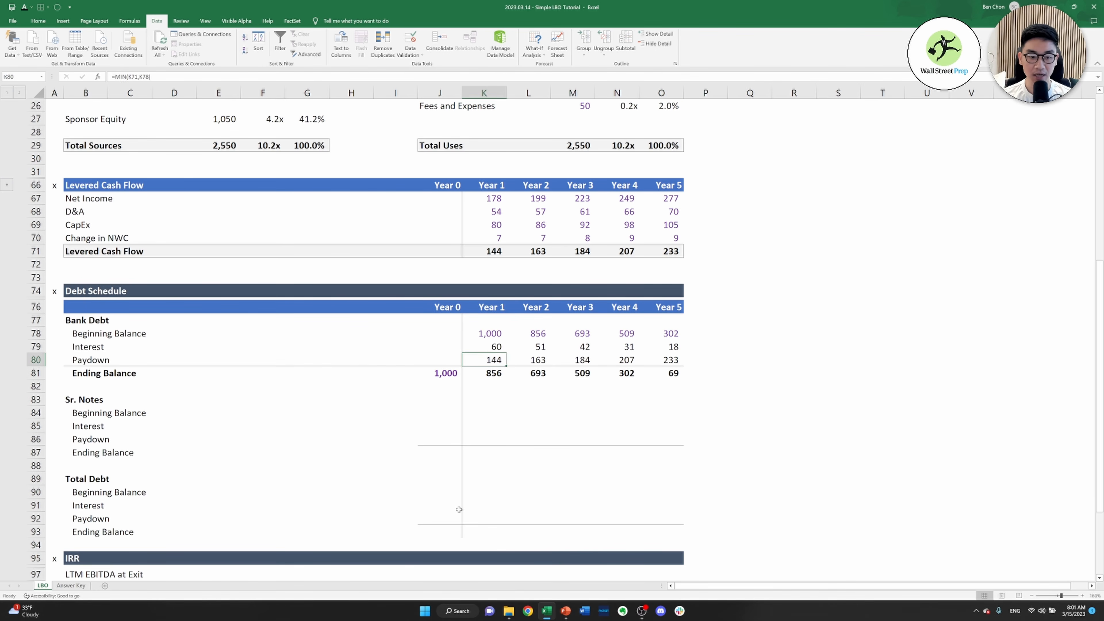
{"action": "key", "text": "Left"}
{"action": "key", "text": "Up"}
{"action": "key", "text": "Right"}
{"action": "key", "text": "Right"}
{"action": "key", "text": "Right"}
{"action": "key", "text": "Right"}
{"action": "key", "text": "Right"}
{"action": "key", "text": "Down"}
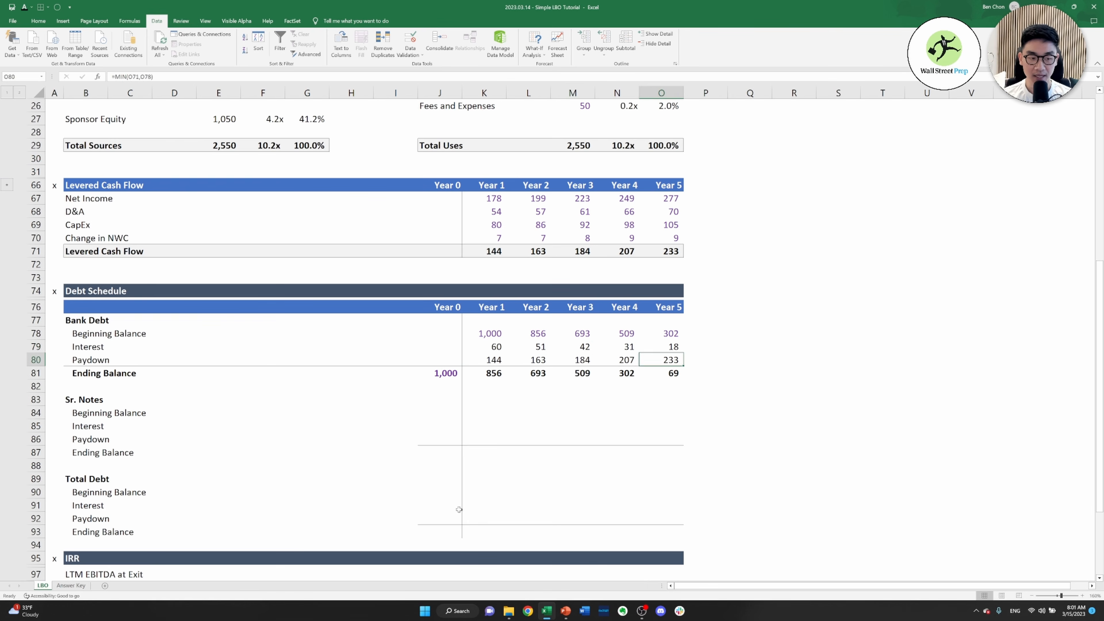
Link the Year 0 Sr. Notes ending balance in J87 to the Senior Notes amount in Sources, =E24
{"action": "key", "text": "Left"}
{"action": "key", "text": "Left"}
{"action": "key", "text": "Left"}
{"action": "key", "text": "Down"}
{"action": "key", "text": "Left"}
{"action": "key", "text": "Left"}
{"action": "key", "text": "Down"}
{"action": "key", "text": "Down"}
{"action": "key", "text": "Down"}
{"action": "key", "text": "Down"}
{"action": "key", "text": "Down"}
{"action": "key", "text": "Down"}
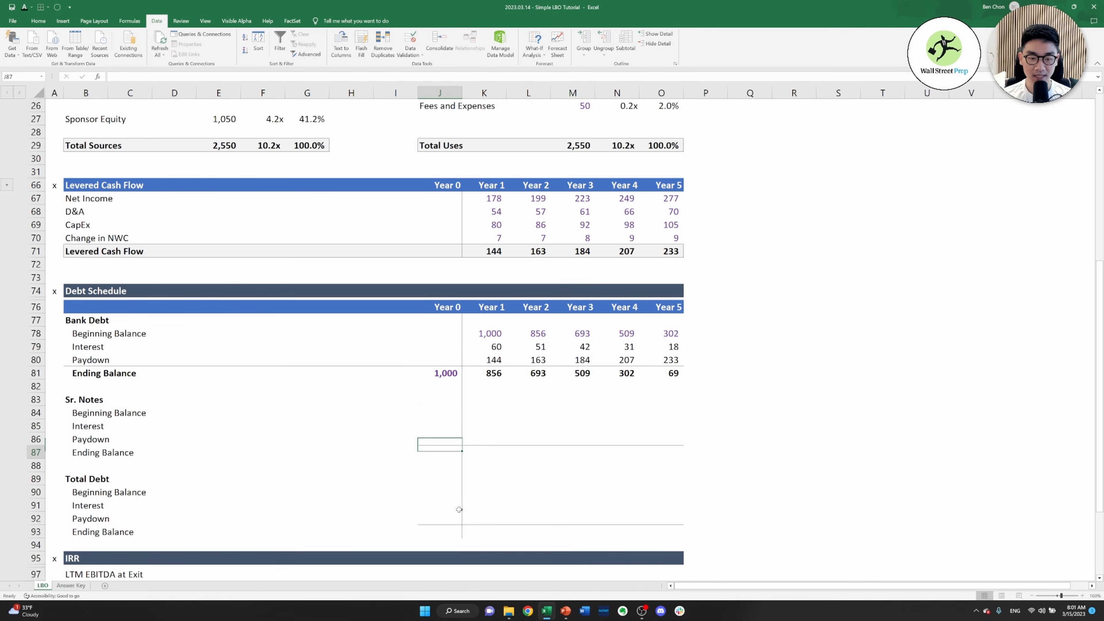
{"action": "type", "text": "="}
{"action": "key", "text": "Up"}
{"action": "key", "text": "Up"}
{"action": "key", "text": "Up"}
{"action": "key", "text": "Up"}
{"action": "key", "text": "Up"}
{"action": "key", "text": "Up"}
{"action": "key", "text": "Up"}
{"action": "key", "text": "Up"}
{"action": "key", "text": "Up"}
{"action": "key", "text": "Up"}
{"action": "key", "text": "Up"}
{"action": "key", "text": "Up"}
{"action": "key", "text": "Up"}
{"action": "key", "text": "Up"}
{"action": "key", "text": "Up"}
{"action": "key", "text": "Up"}
{"action": "key", "text": "Up"}
{"action": "key", "text": "Up"}
{"action": "key", "text": "Up"}
{"action": "key", "text": "Up"}
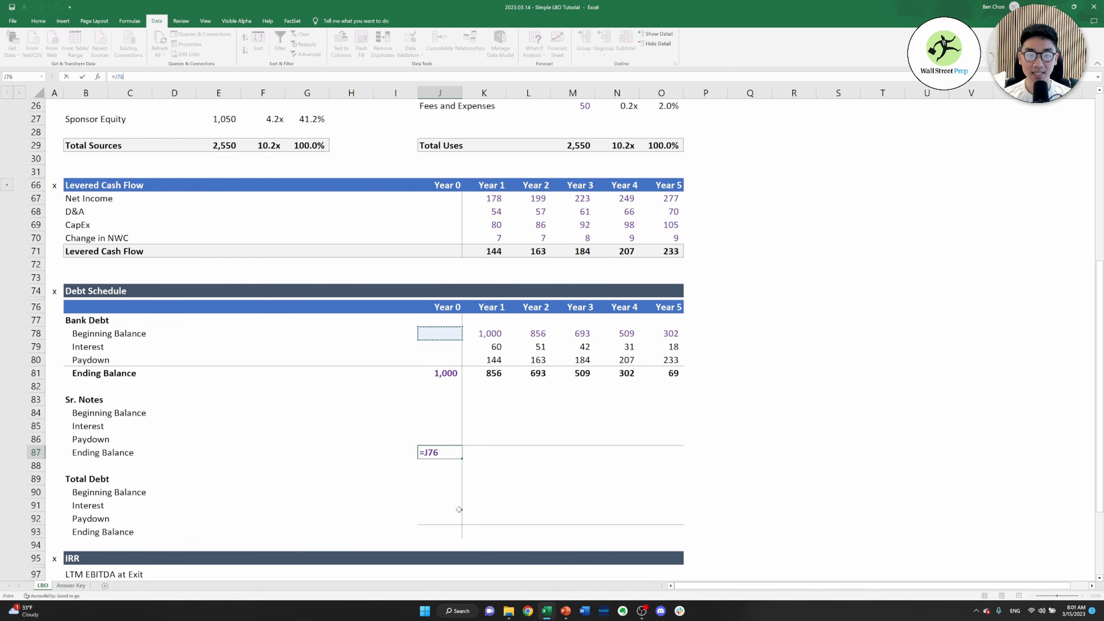
{"action": "key", "text": "Up"}
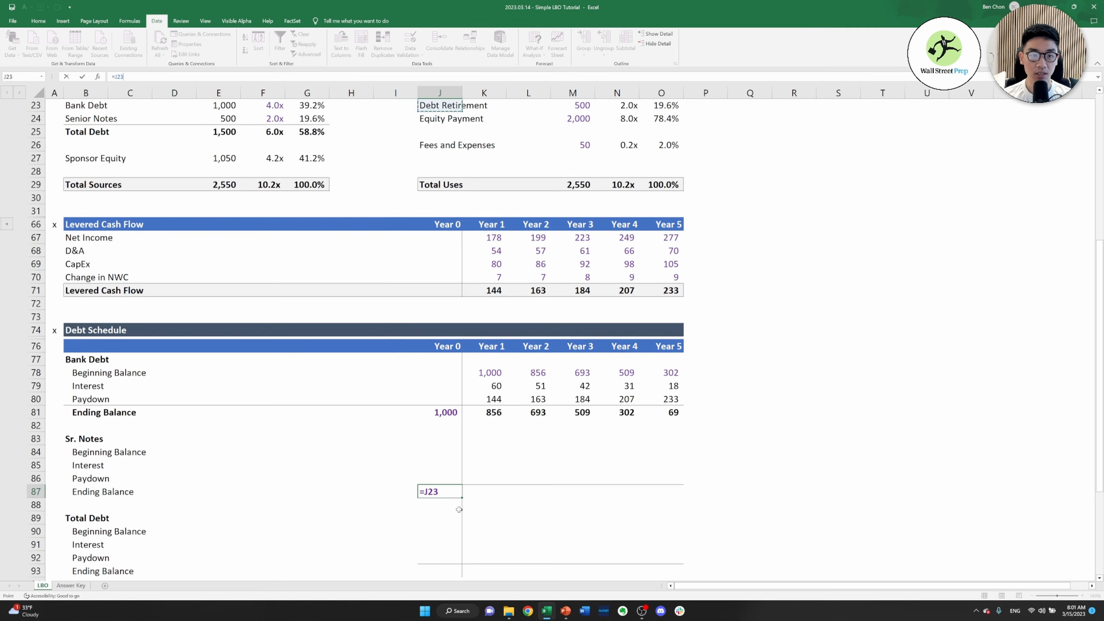
{"action": "key", "text": "Left"}
{"action": "key", "text": "Left"}
{"action": "key", "text": "Left"}
{"action": "key", "text": "Left"}
{"action": "key", "text": "Left"}
{"action": "key", "text": "Down"}
{"action": "key", "text": "Return"}
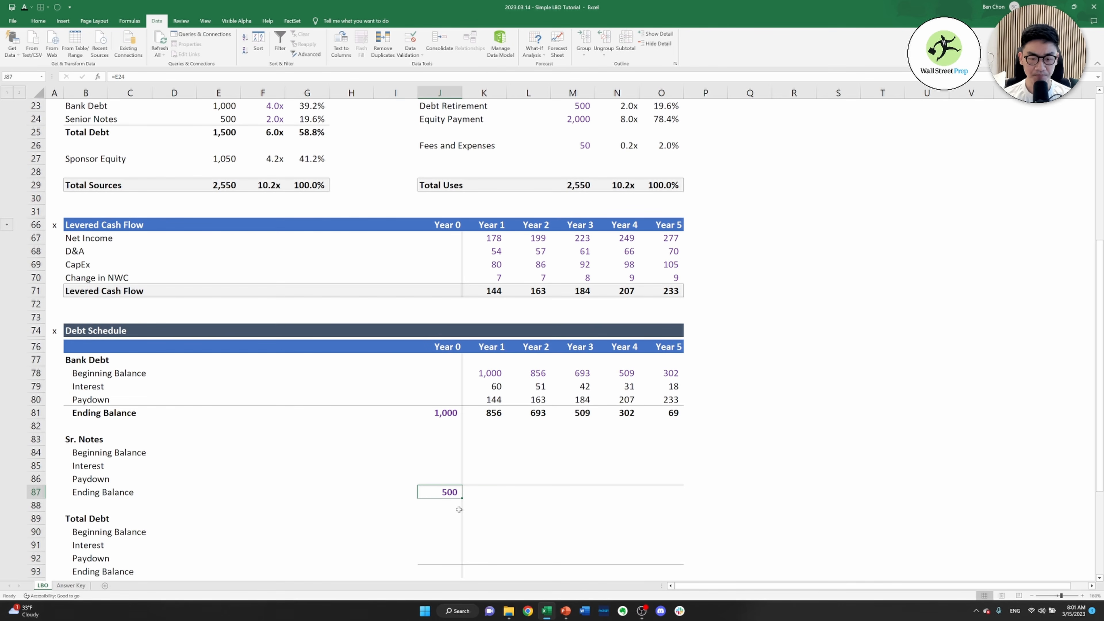
Link the Year 1 Sr. Notes beginning balance in K84 to the Year 0 ending balance, =J87
{"action": "key", "text": "Right"}
{"action": "key", "text": "Up"}
{"action": "key", "text": "Up"}
{"action": "key", "text": "Up"}
{"action": "key", "text": "Up"}
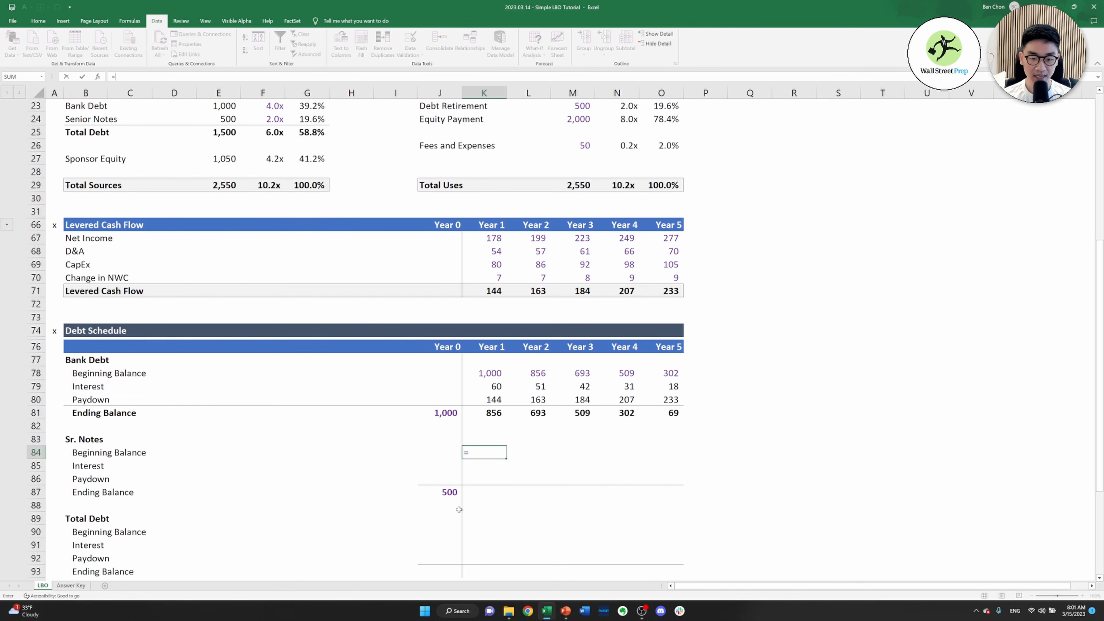
{"action": "type", "text": "="}
{"action": "key", "text": "Down"}
{"action": "key", "text": "Down"}
{"action": "key", "text": "Down"}
{"action": "key", "text": "Left"}
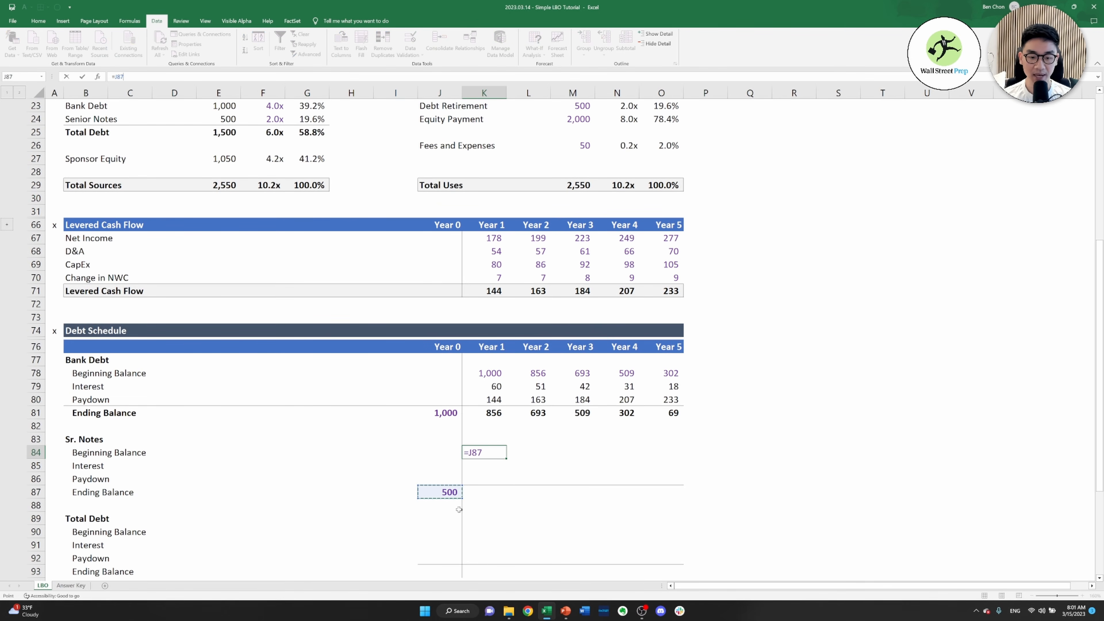
{"action": "key", "text": "Return"}
Calculate the Year 1 Sr. Notes interest in K85 as beginning balance times the Senior Notes cost, =K84*$O$8
{"action": "type", "text": "="}
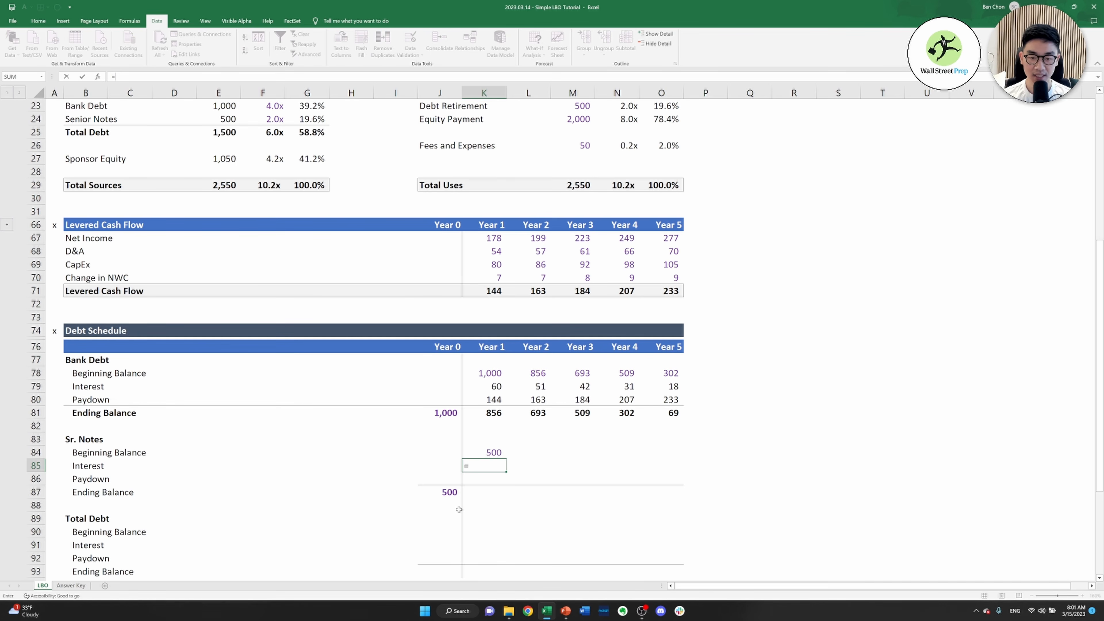
{"action": "key", "text": "Up"}
{"action": "type", "text": "*"}
{"action": "key", "text": "ctrl+Up"}
{"action": "key", "text": "ctrl+Up"}
{"action": "key", "text": "ctrl+Up"}
{"action": "key", "text": "ctrl+Up"}
{"action": "key", "text": "ctrl+Up"}
{"action": "key", "text": "ctrl+Up"}
{"action": "key", "text": "ctrl+Up"}
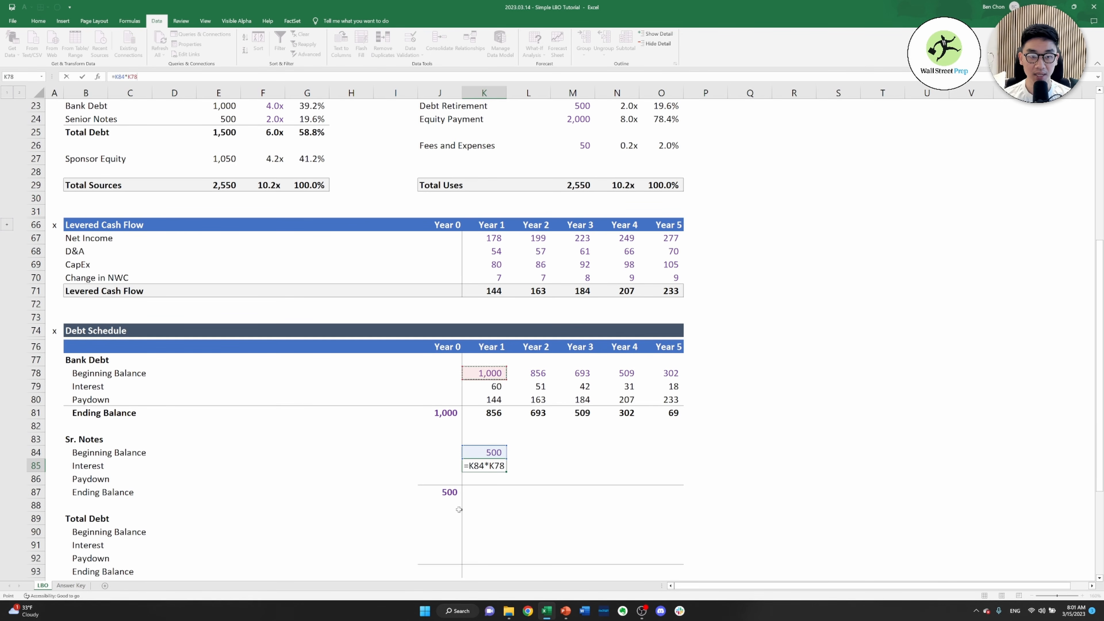
{"action": "key", "text": "Right"}
{"action": "key", "text": "Right"}
{"action": "key", "text": "Right"}
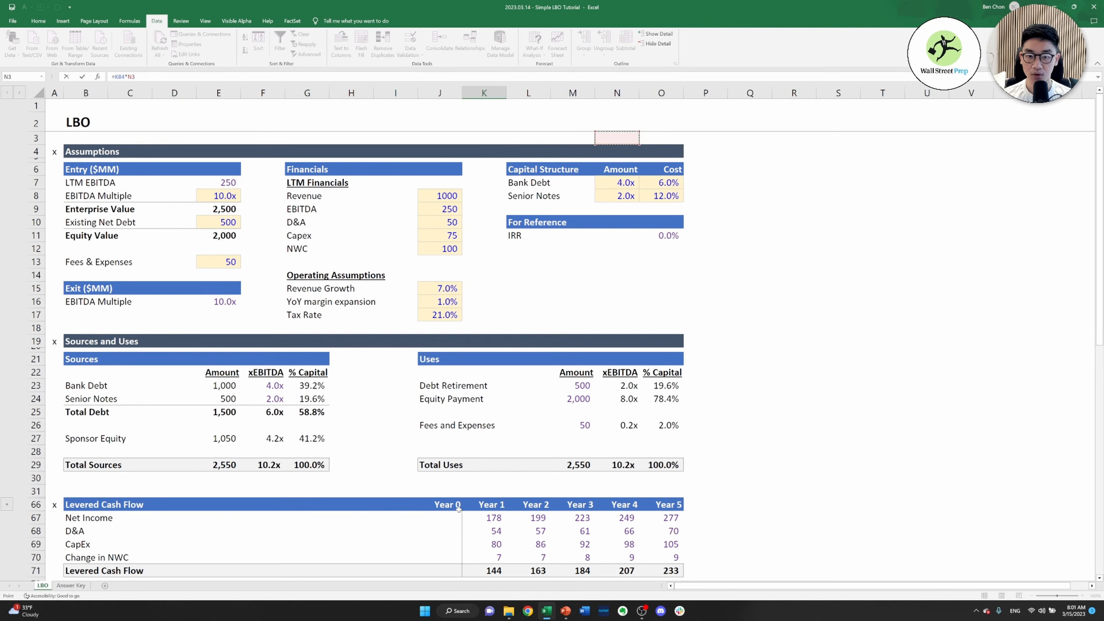
{"action": "key", "text": "Down"}
{"action": "key", "text": "Down"}
{"action": "key", "text": "Down"}
{"action": "key", "text": "Down"}
{"action": "key", "text": "Down"}
{"action": "key", "text": "Right"}
{"action": "key", "text": "Down"}
{"action": "key", "text": "F4"}
{"action": "key", "text": "ctrl+Return"}
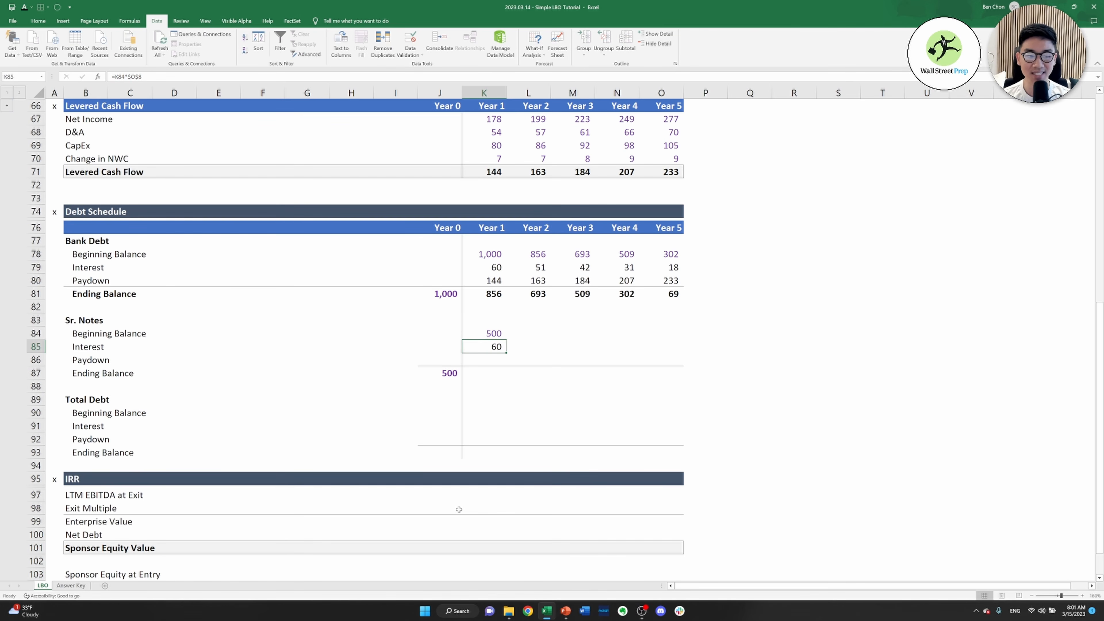
{"action": "key", "text": "Up"}
{"action": "key", "text": "Down"}
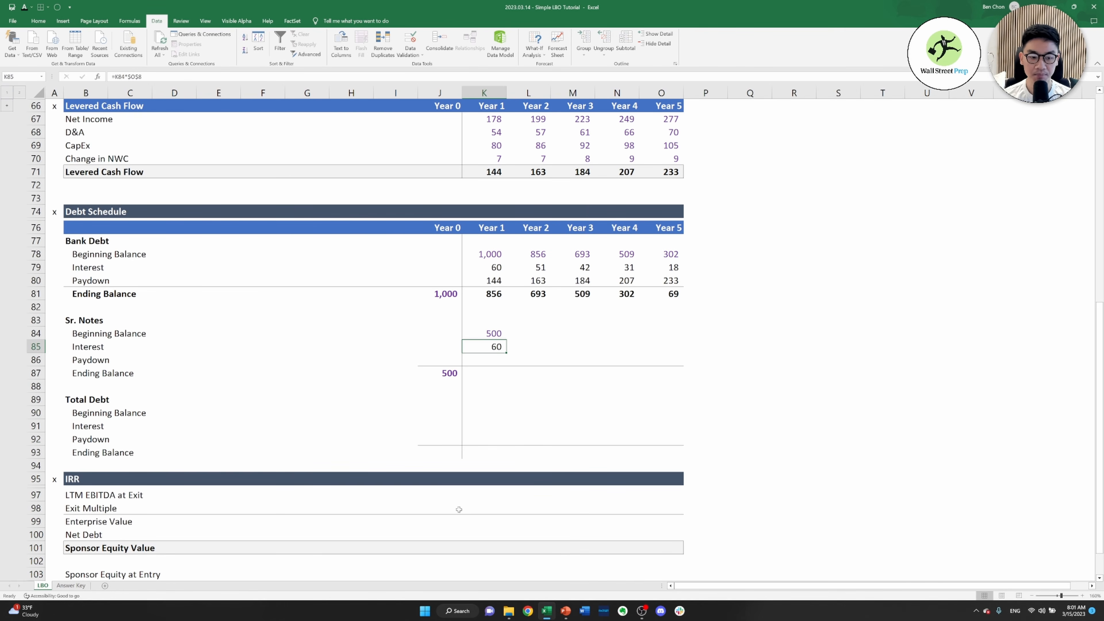
Set the Year 1 Sr. Notes paydown in K86 from levered cash flow and the bank debt paydown, =MIN(K71,K71-K80)
{"action": "key", "text": "Down"}
{"action": "type", "text": "="}
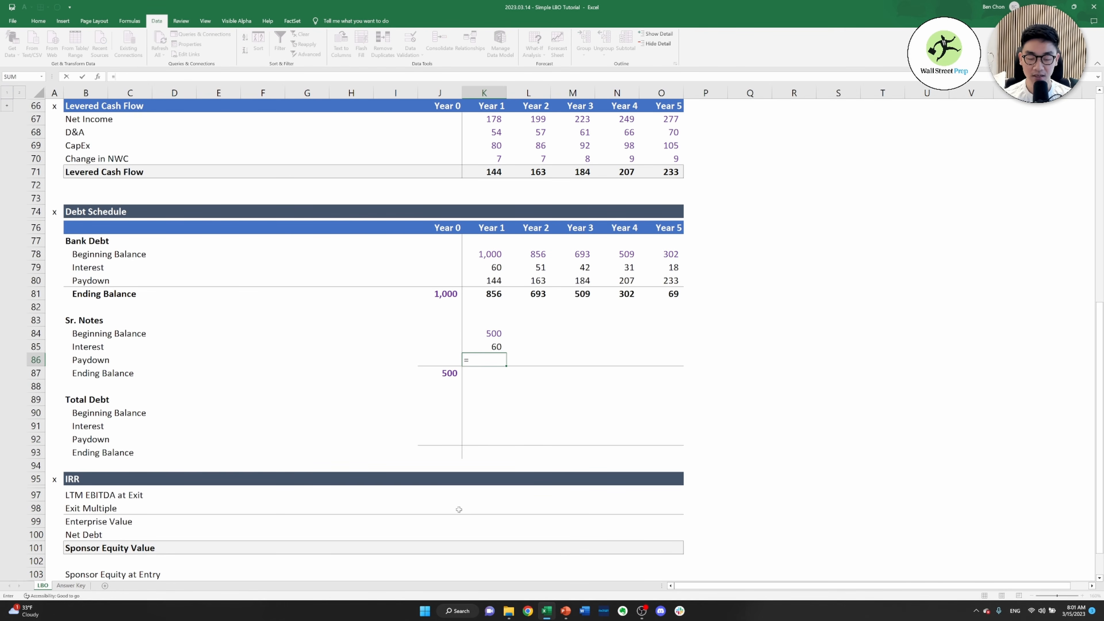
{"action": "type", "text": "min("}
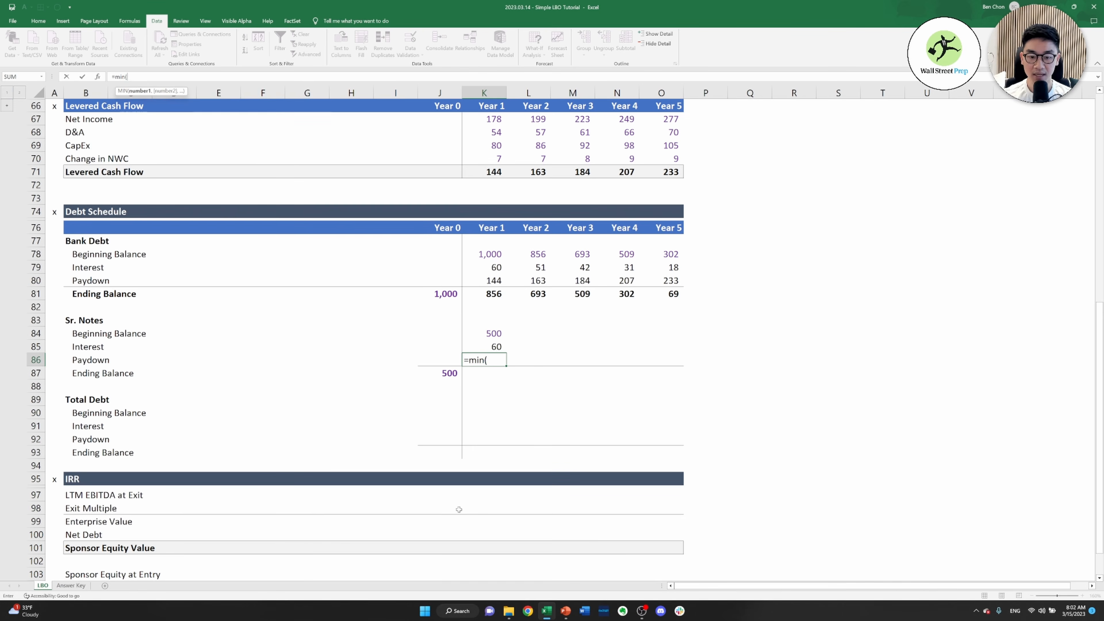
{"action": "key", "text": "Up"}
{"action": "key", "text": "Up"}
{"action": "key", "text": "Up"}
{"action": "key", "text": "Up"}
{"action": "key", "text": "Up"}
{"action": "key", "text": "Up"}
{"action": "key", "text": "Up"}
{"action": "key", "text": "Up"}
{"action": "key", "text": "Up"}
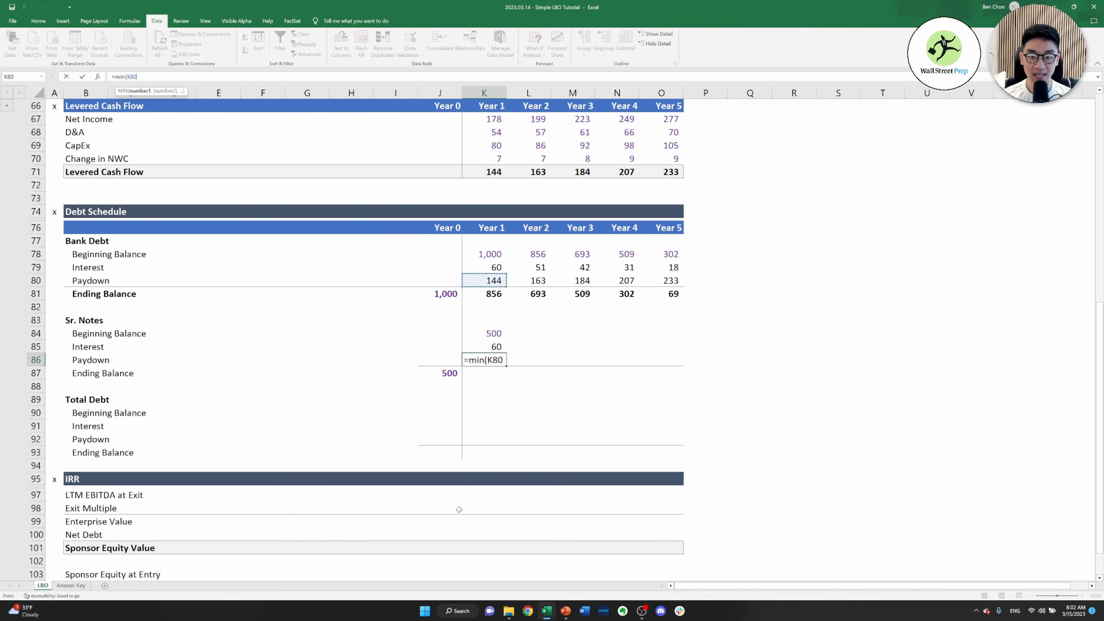
{"action": "key", "text": "Up"}
{"action": "key", "text": "Up"}
{"action": "key", "text": "Up"}
{"action": "key", "text": "Up"}
{"action": "key", "text": "Up"}
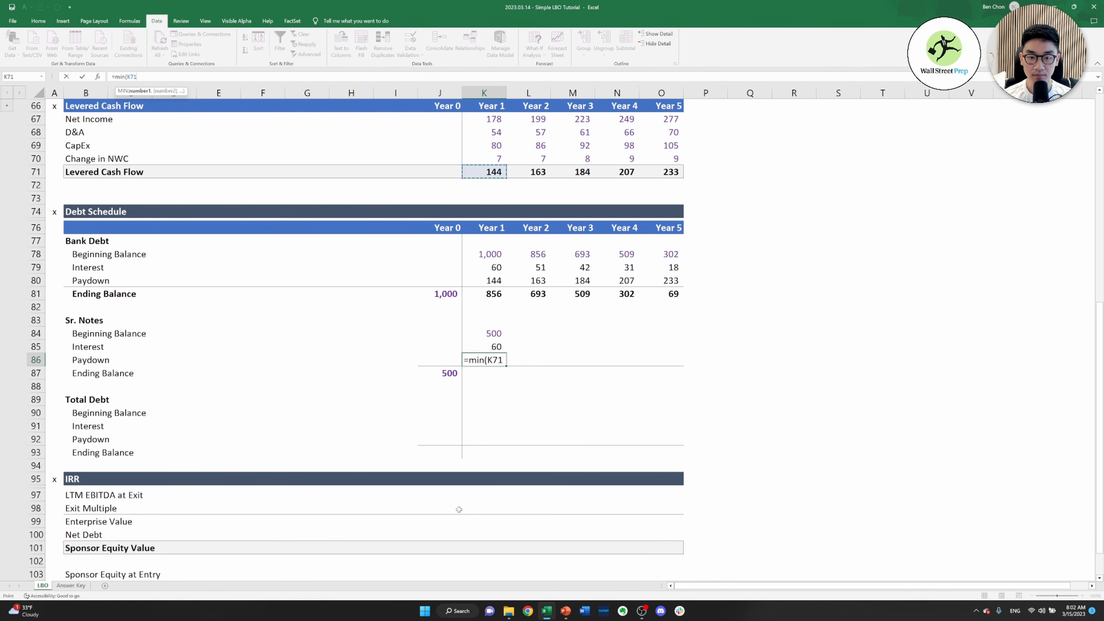
{"action": "type", "text": ","}
{"action": "key", "text": "Up"}
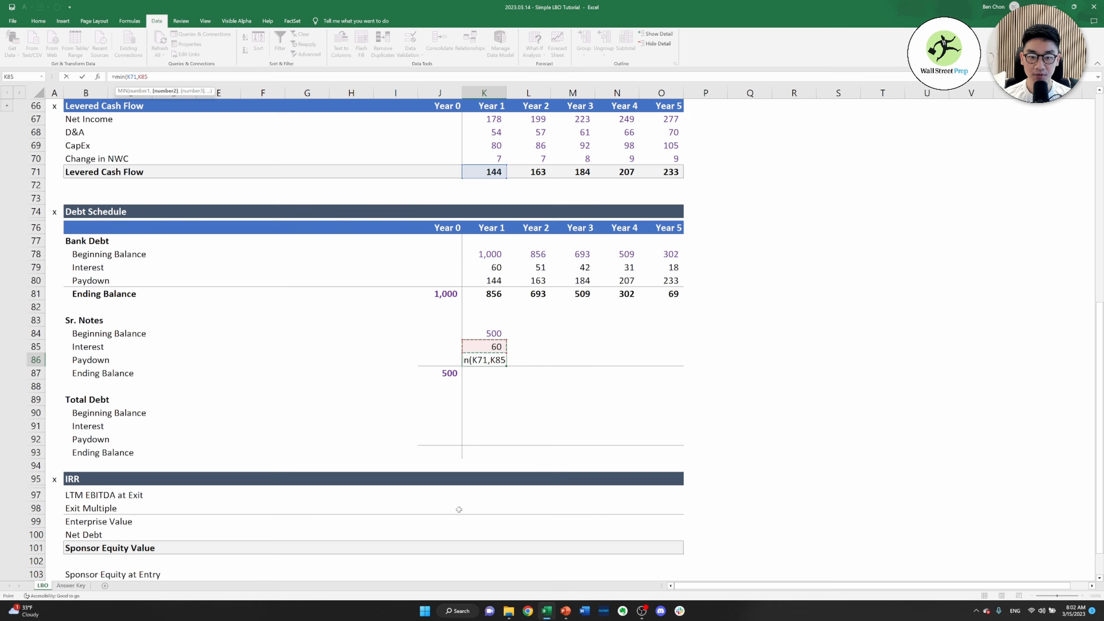
{"action": "key", "text": "Up"}
{"action": "key", "text": "Up"}
{"action": "key", "text": "Up"}
{"action": "key", "text": "Up"}
{"action": "key", "text": "Up"}
{"action": "key", "text": "Up"}
{"action": "key", "text": "Up"}
{"action": "key", "text": "Up"}
{"action": "key", "text": "Up"}
{"action": "key", "text": "Up"}
{"action": "key", "text": "Up"}
{"action": "key", "text": "Up"}
{"action": "key", "text": "Up"}
{"action": "type", "text": "-"}
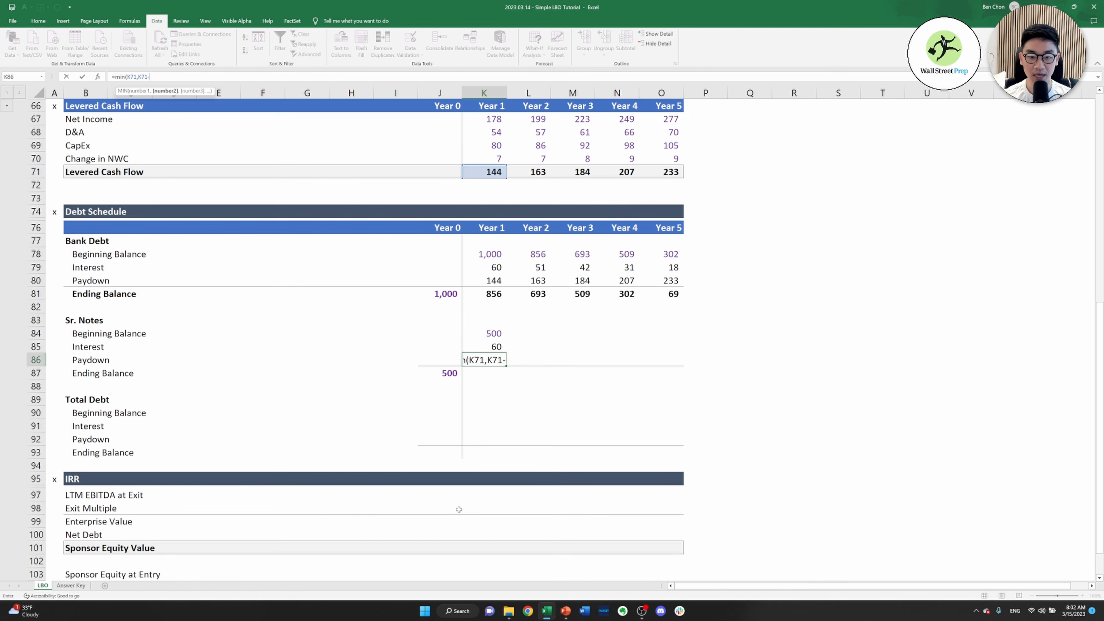
{"action": "key", "text": "Up"}
{"action": "key", "text": "Up"}
{"action": "key", "text": "Up"}
{"action": "key", "text": "Up"}
{"action": "key", "text": "Up"}
{"action": "key", "text": "Up"}
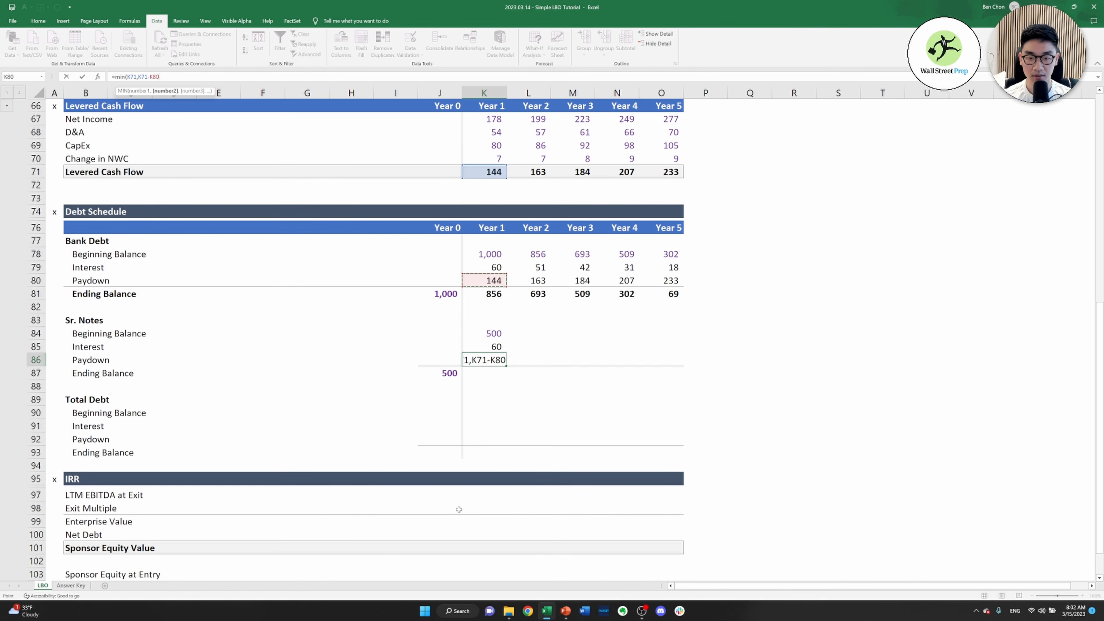
{"action": "type", "text": ")"}
{"action": "key", "text": "Return"}
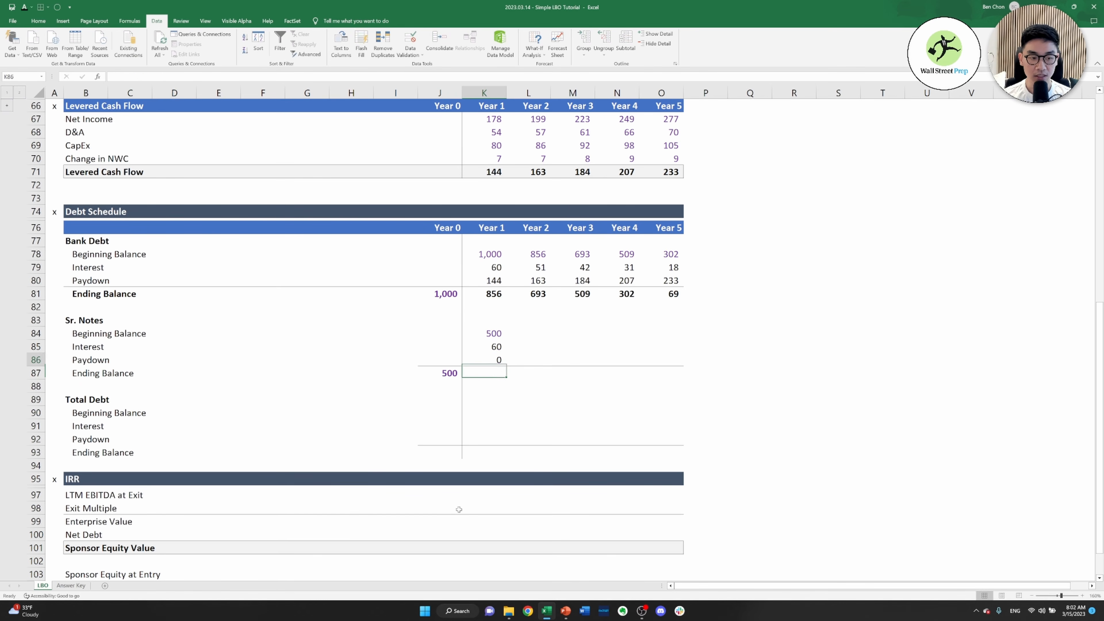
{"action": "key", "text": "Up"}
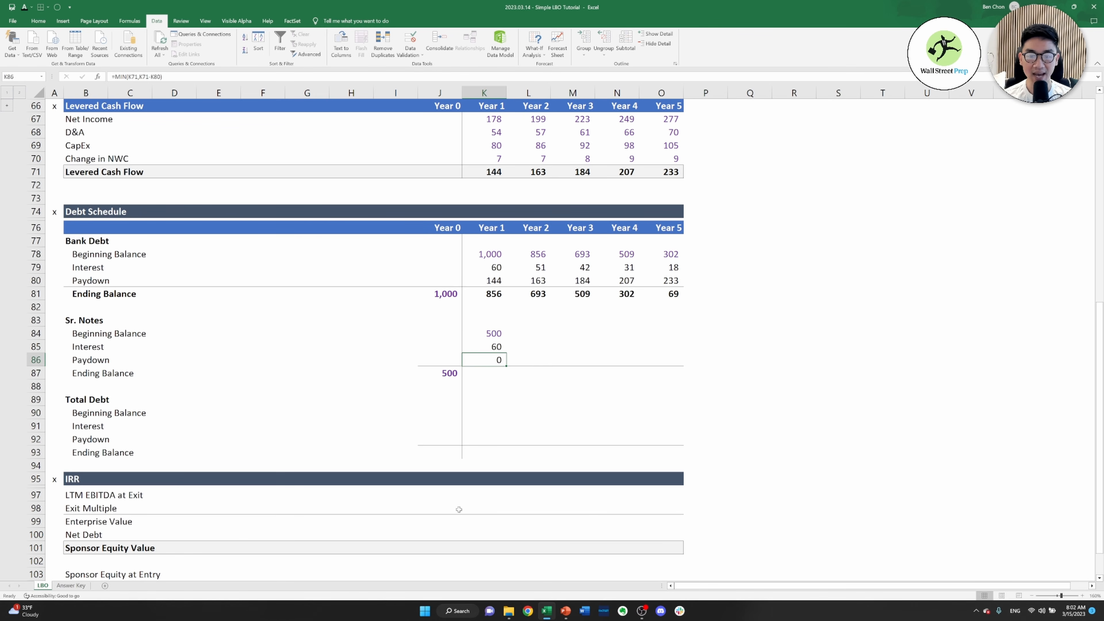
Calculate the Year 1 Sr. Notes ending balance in K87 as beginning balance minus paydown, =K84-K86
{"action": "key", "text": "Up"}
{"action": "key", "text": "Up"}
{"action": "key", "text": "Up"}
{"action": "key", "text": "Up"}
{"action": "key", "text": "Up"}
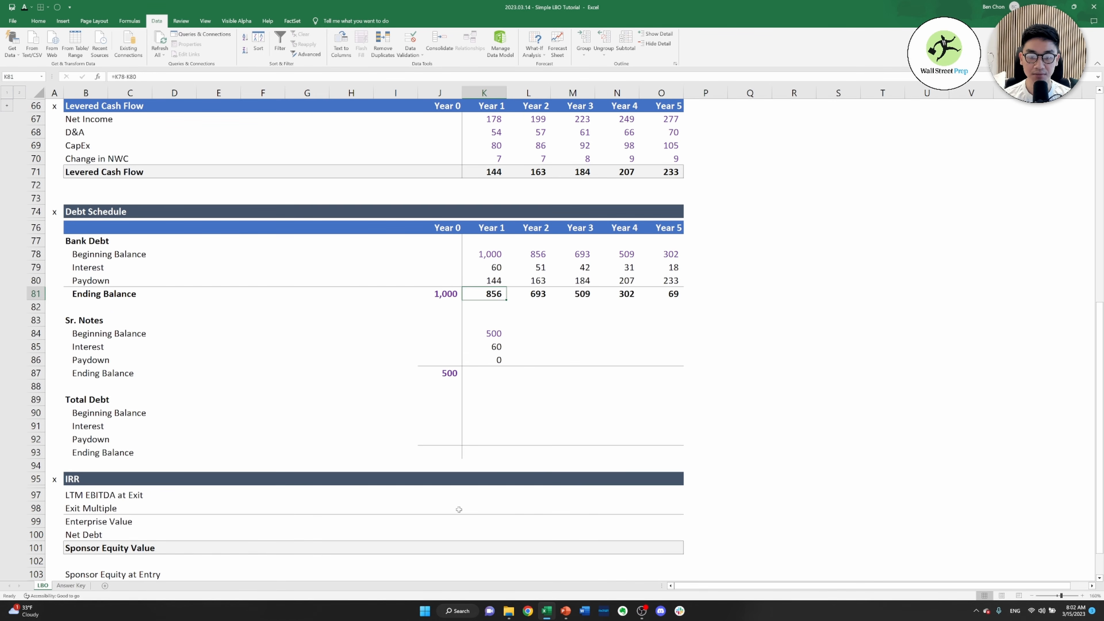
{"action": "key", "text": "Up"}
{"action": "key", "text": "Down"}
{"action": "key", "text": "Down"}
{"action": "key", "text": "Down"}
{"action": "key", "text": "Down"}
{"action": "key", "text": "Down"}
{"action": "key", "text": "Down"}
{"action": "key", "text": "Down"}
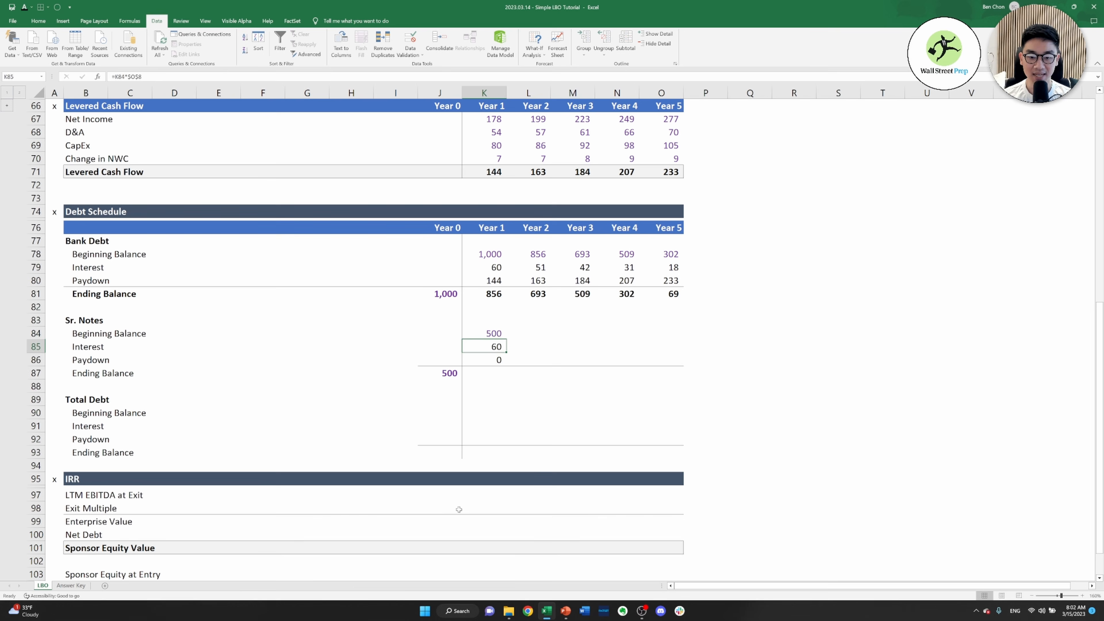
{"action": "type", "text": "="}
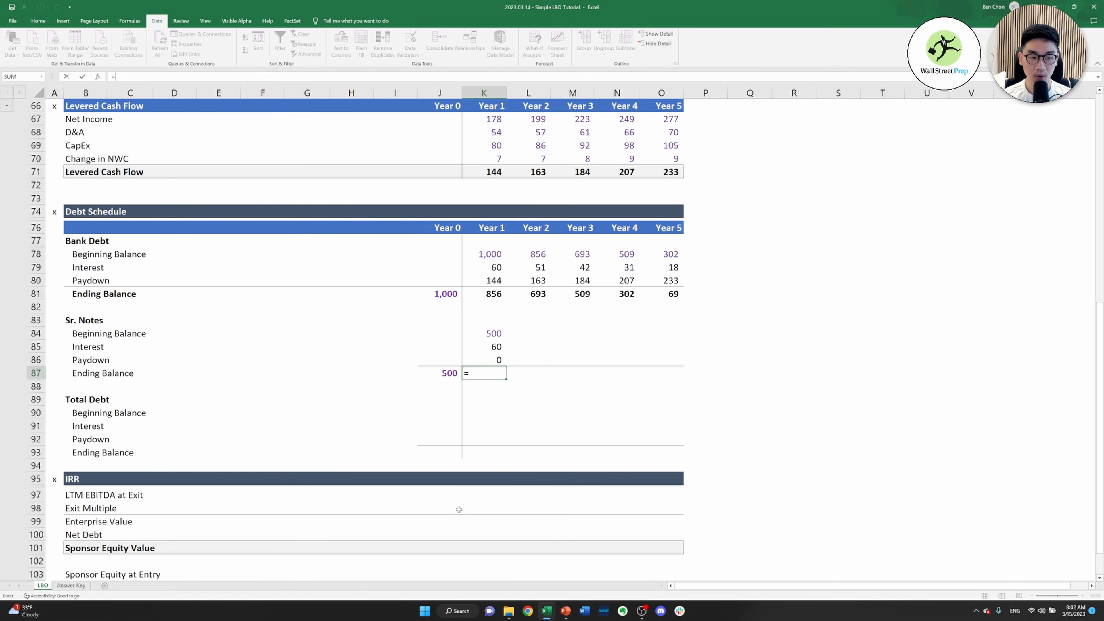
{"action": "key", "text": "Up"}
{"action": "key", "text": "Up"}
{"action": "key", "text": "Up"}
{"action": "type", "text": "-"}
{"action": "key", "text": "Up"}
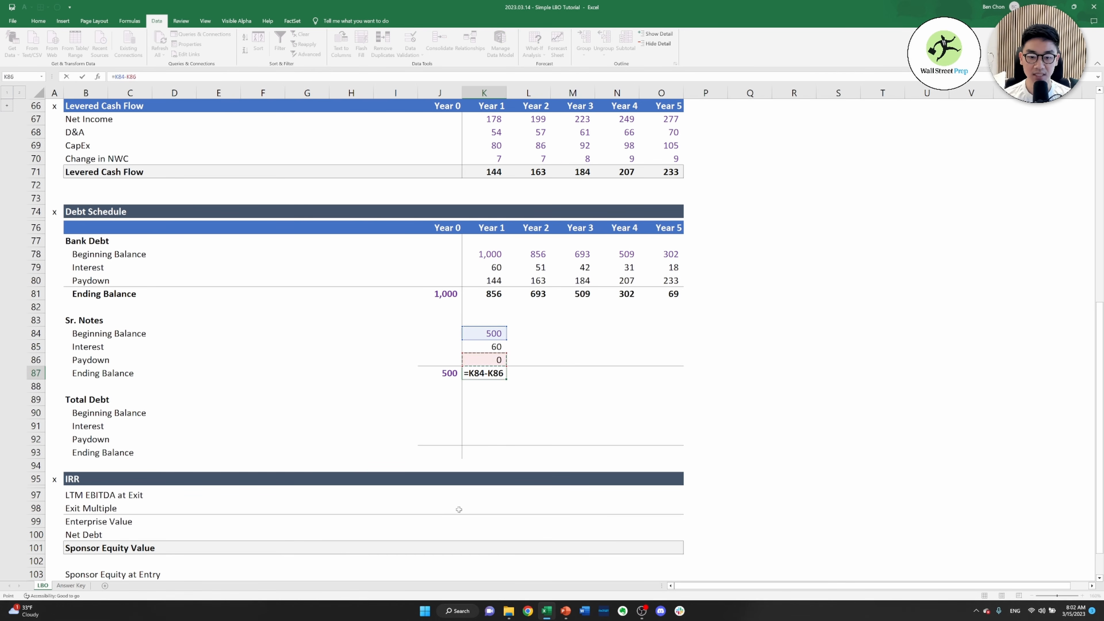
{"action": "key", "text": "Return"}
Copy the Year 1 Sr. Notes formulas in K84:K87 across through Year 5
{"action": "key", "text": "Up"}
{"action": "key", "text": "Up"}
{"action": "key", "text": "Up"}
{"action": "key", "text": "Up"}
{"action": "key", "text": "shift+Down"}
{"action": "key", "text": "shift+Down"}
{"action": "key", "text": "shift+Down"}
{"action": "key", "text": "ctrl+c"}
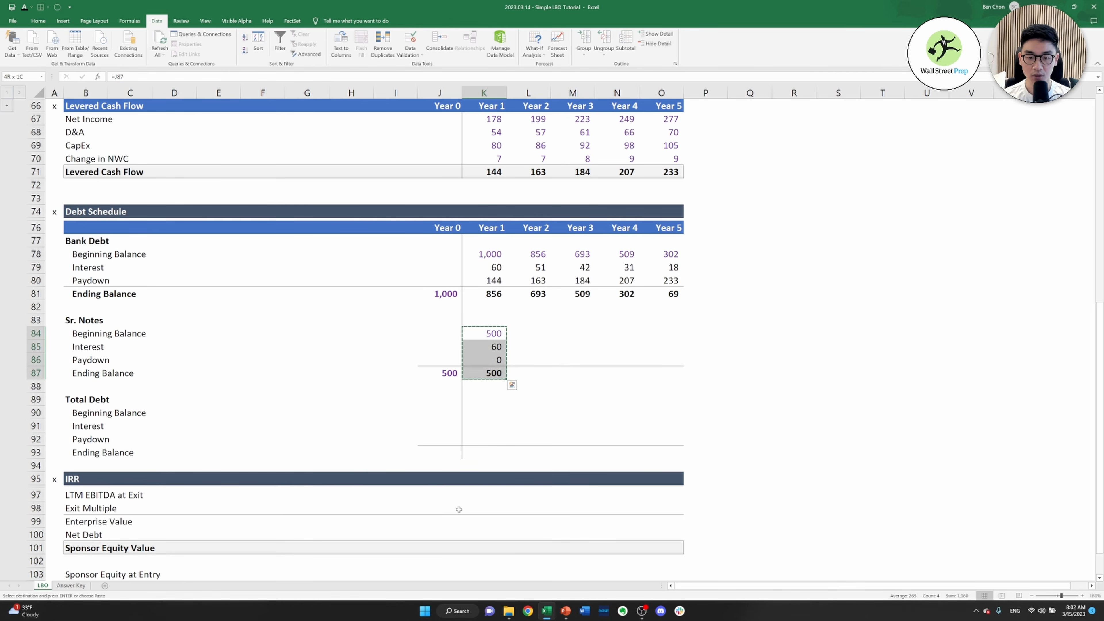
{"action": "key", "text": "shift+Right"}
{"action": "key", "text": "shift+Right"}
{"action": "key", "text": "shift+Right"}
{"action": "key", "text": "shift+Right"}
{"action": "key", "text": "shift+Right"}
{"action": "key", "text": "shift+Left"}
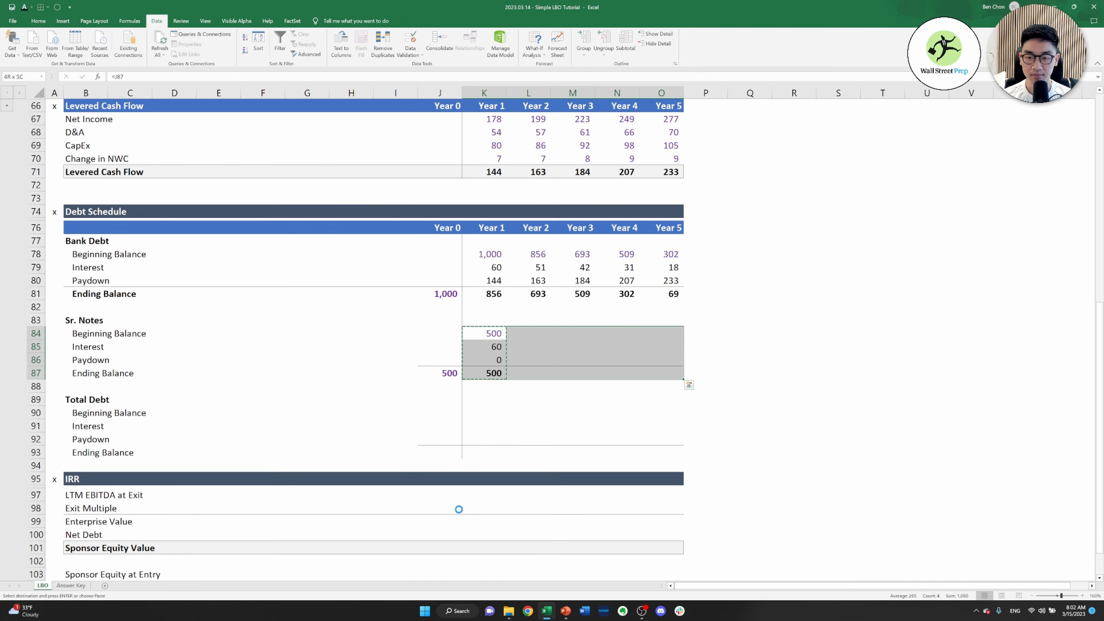
{"action": "key", "text": "Return"}
{"action": "key", "text": "Right"}
{"action": "key", "text": "Up"}
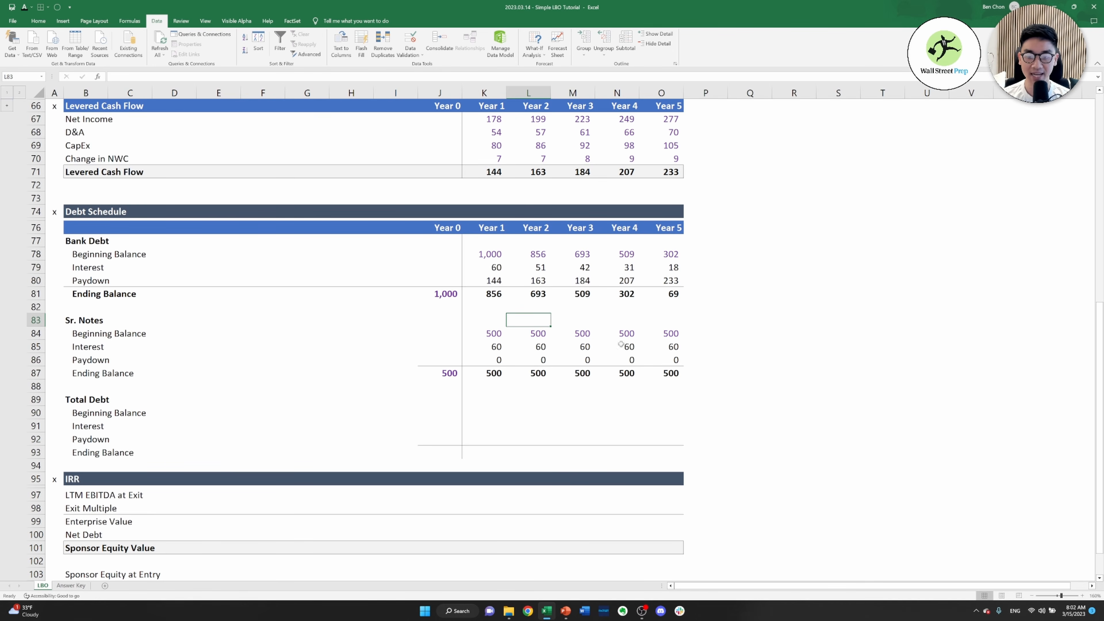
Test the debt paydowns with a Year 5 levered cash flow of 500 in O71, and undo the change
{"action": "left_click", "coordinate": [673, 174]}
{"action": "type", "text": "500"}
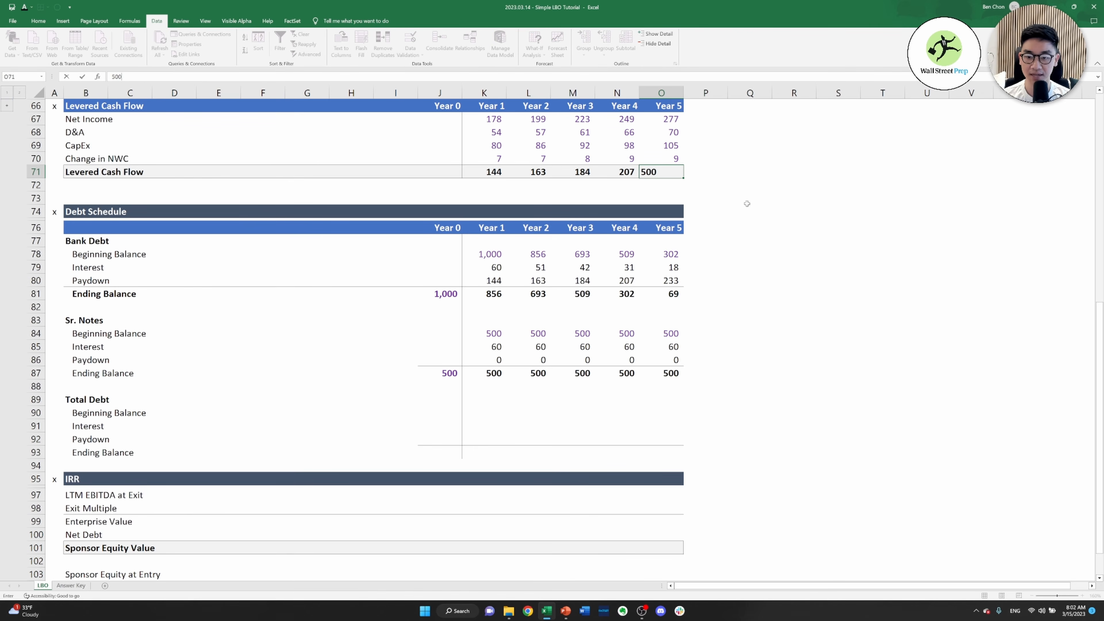
{"action": "key", "text": "ctrl+Return"}
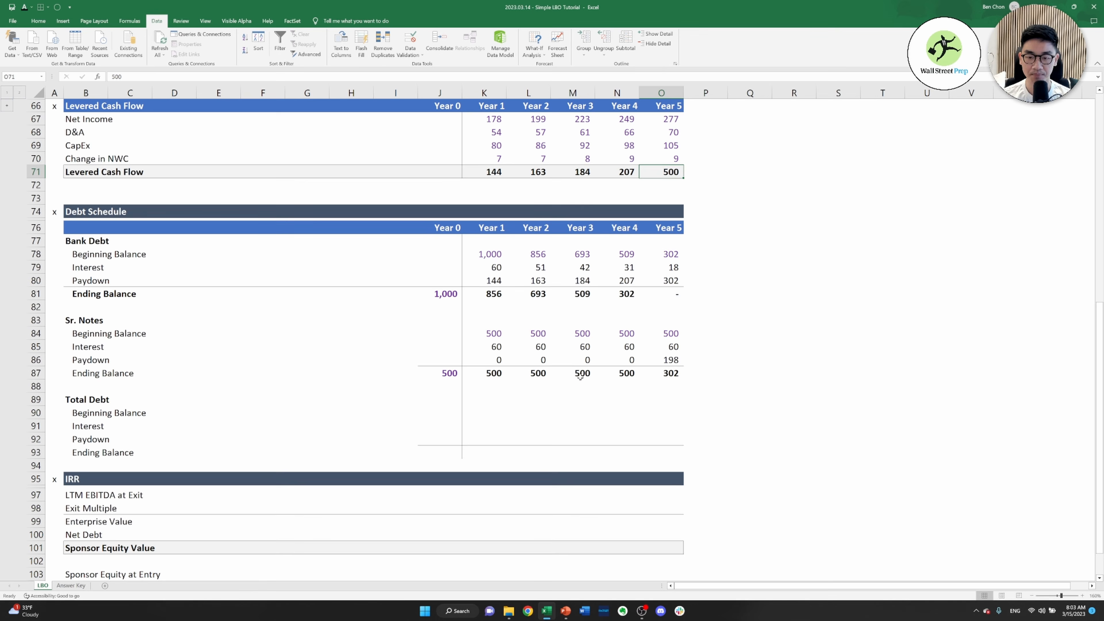
{"action": "key", "text": "ctrl+z"}
Sum the Year 0 Bank Debt and Sr. Notes ending balances into the Total Debt ending balance in J93, =J81+J87
{"action": "left_click", "coordinate": [444, 408]}
{"action": "left_click", "coordinate": [439, 456]}
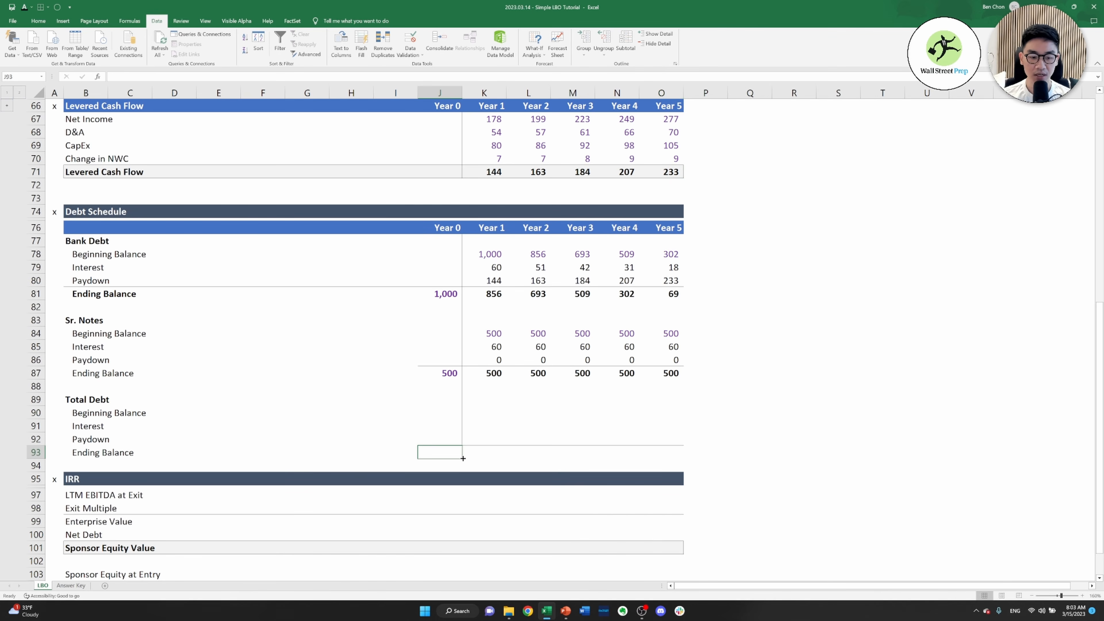
{"action": "type", "text": "="}
{"action": "key", "text": "ctrl+Up"}
{"action": "key", "text": "ctrl+Up"}
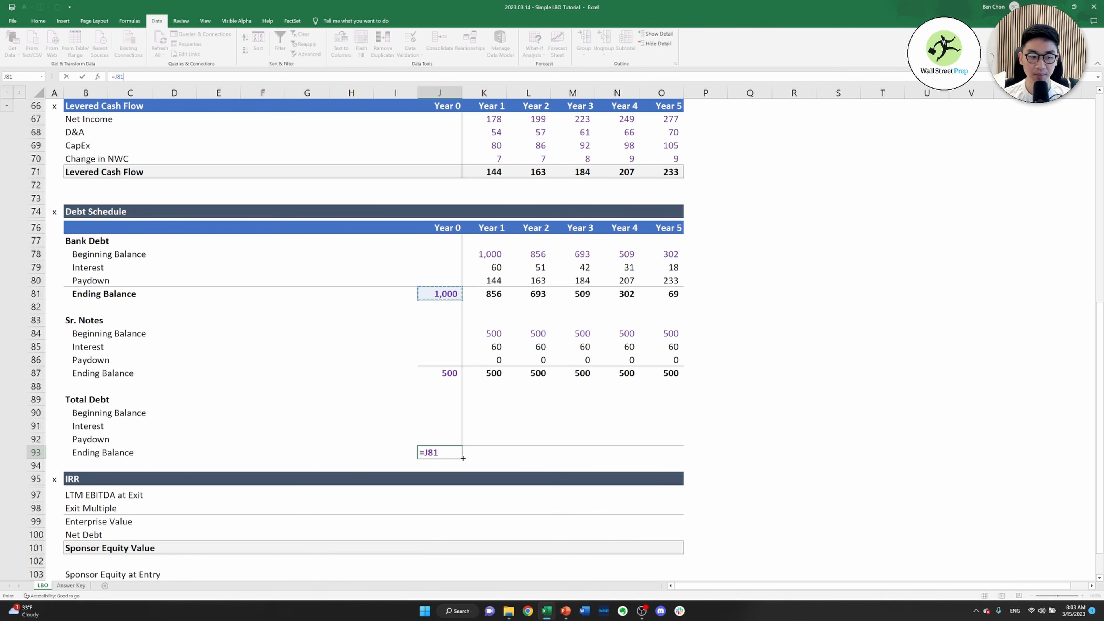
{"action": "type", "text": "+"}
{"action": "key", "text": "ctrl+Up"}
{"action": "key", "text": "ctrl+Up"}
{"action": "key", "text": "ctrl+Down"}
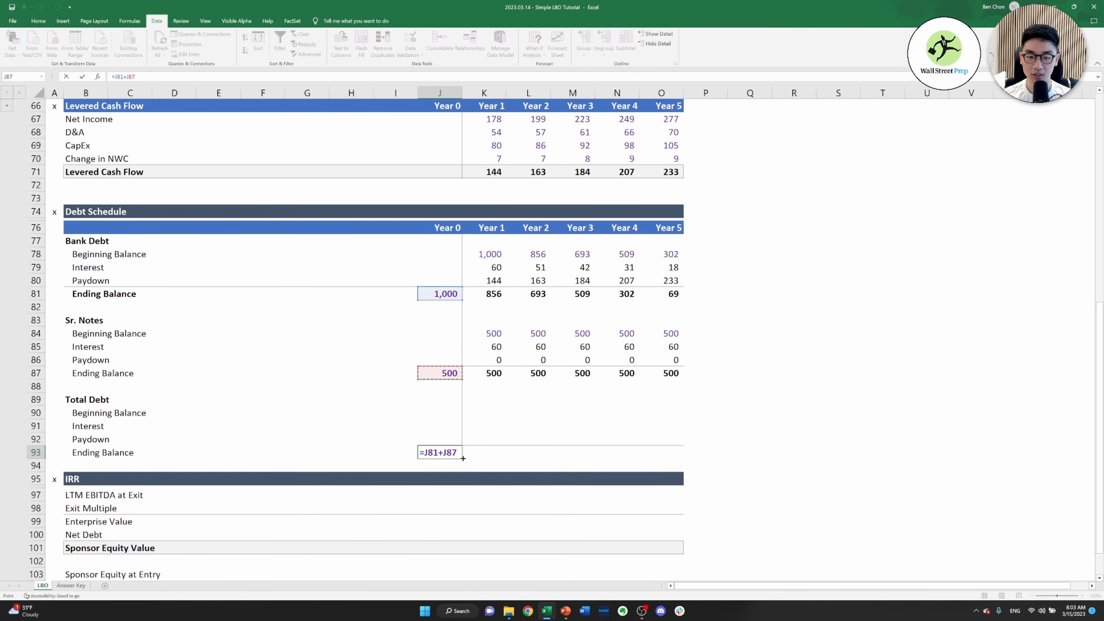
{"action": "key", "text": "Tab"}
Sum the Year 1 Bank Debt and Sr. Notes beginning balances into the Total Debt beginning balance in K90, =K78+K84
{"action": "key", "text": "Up"}
{"action": "key", "text": "Up"}
{"action": "key", "text": "Up"}
{"action": "key", "text": "Up"}
{"action": "key", "text": "Down"}
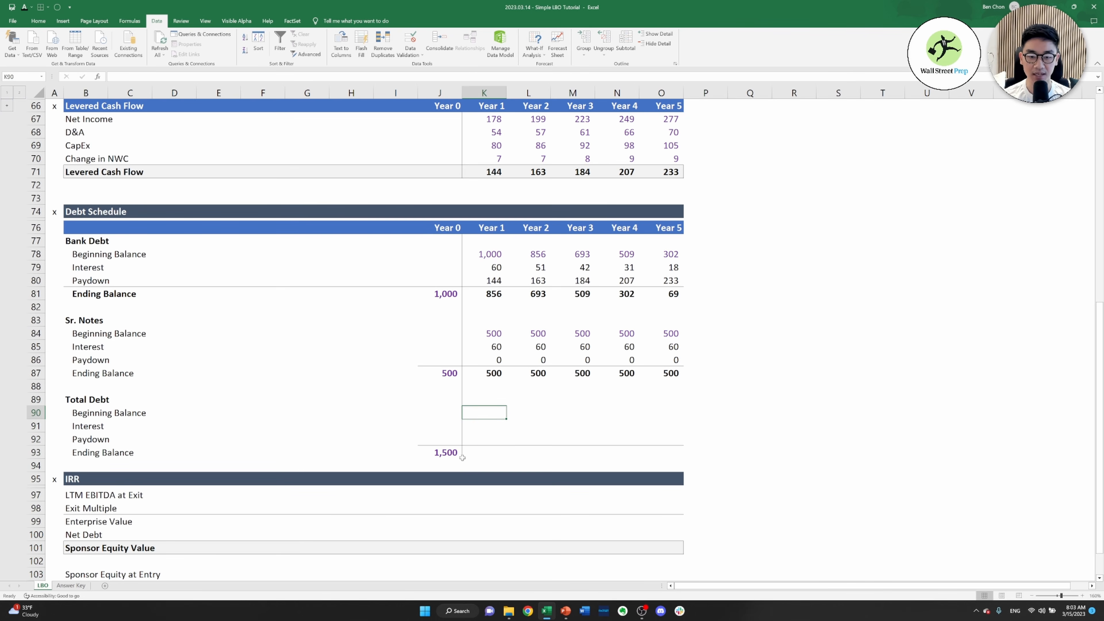
{"action": "type", "text": "="}
{"action": "key", "text": "Up"}
{"action": "key", "text": "Up"}
{"action": "key", "text": "Up"}
{"action": "key", "text": "Up"}
{"action": "key", "text": "Up"}
{"action": "key", "text": "Up"}
{"action": "key", "text": "Up"}
{"action": "key", "text": "Up"}
{"action": "key", "text": "Up"}
{"action": "key", "text": "Up"}
{"action": "key", "text": "Up"}
{"action": "key", "text": "Up"}
{"action": "type", "text": "+"}
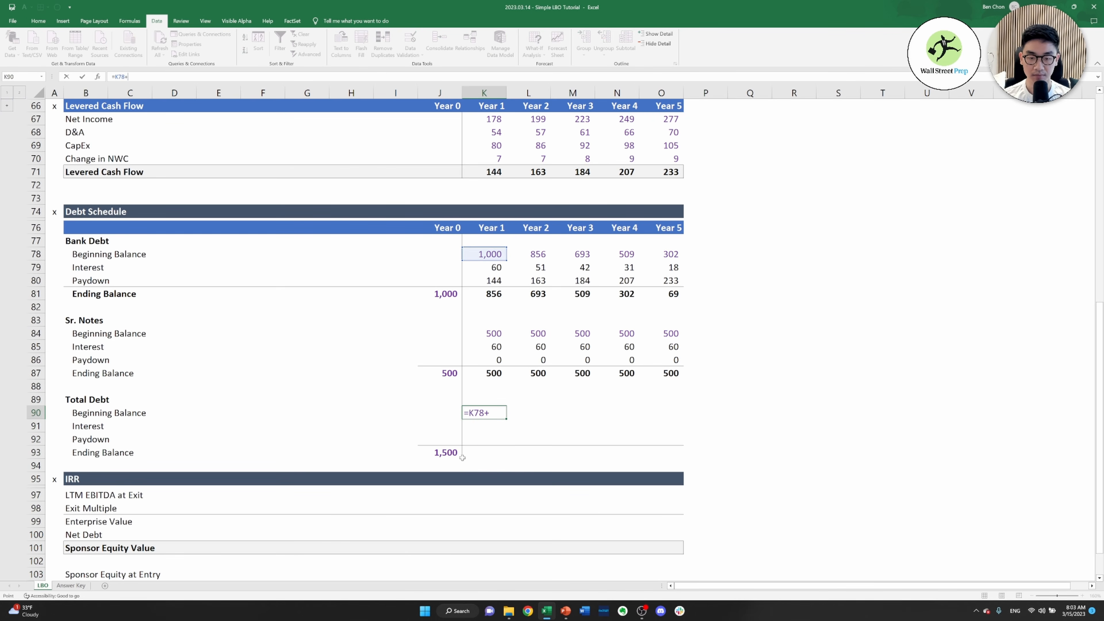
{"action": "key", "text": "Up"}
{"action": "key", "text": "Up"}
{"action": "key", "text": "Up"}
{"action": "key", "text": "Up"}
{"action": "key", "text": "Up"}
{"action": "key", "text": "Up"}
{"action": "key", "text": "Return"}
{"action": "key", "text": "Up"}
Copy K90 as formulas only into the whole Total Debt block K90:O93 for Years 1 to 5
{"action": "key", "text": "ctrl+c"}
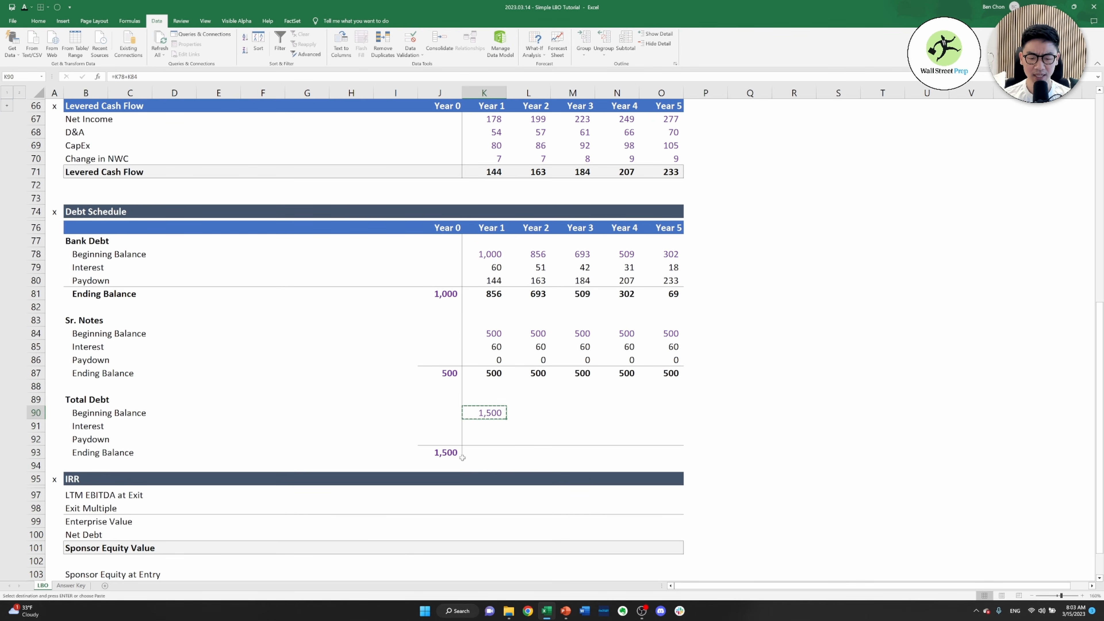
{"action": "key", "text": "shift+Down"}
{"action": "key", "text": "shift+Down"}
{"action": "key", "text": "shift+Down"}
{"action": "key", "text": "shift+Right"}
{"action": "key", "text": "shift+Right"}
{"action": "key", "text": "shift+Right"}
{"action": "key", "text": "shift+Right"}
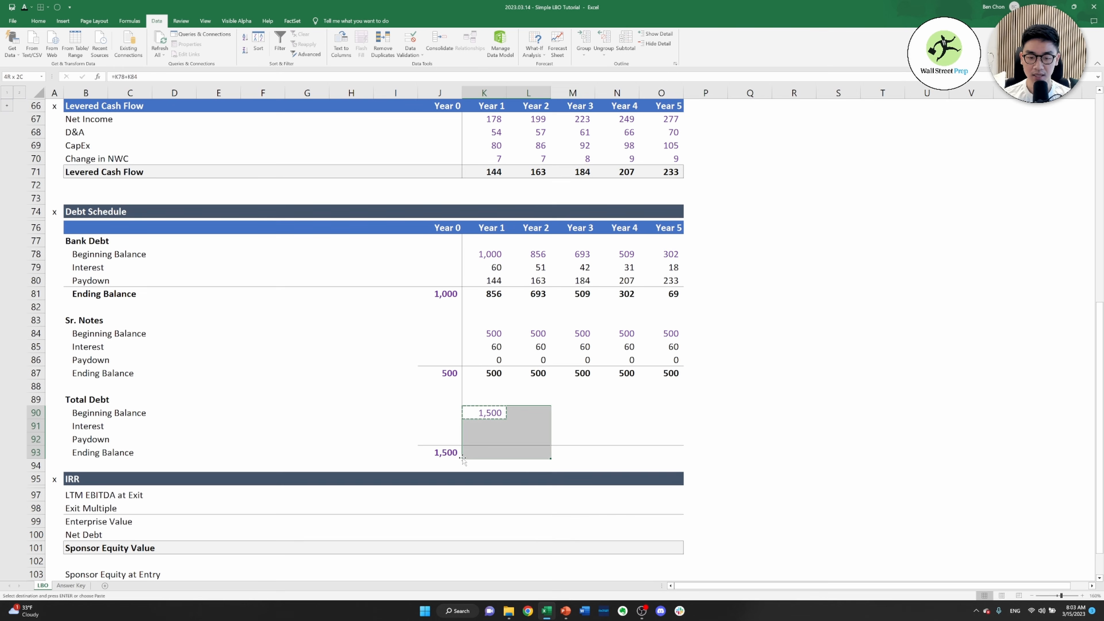
{"action": "key", "text": "ctrl+alt+v"}
{"action": "key", "text": "f"}
{"action": "key", "text": "Return"}
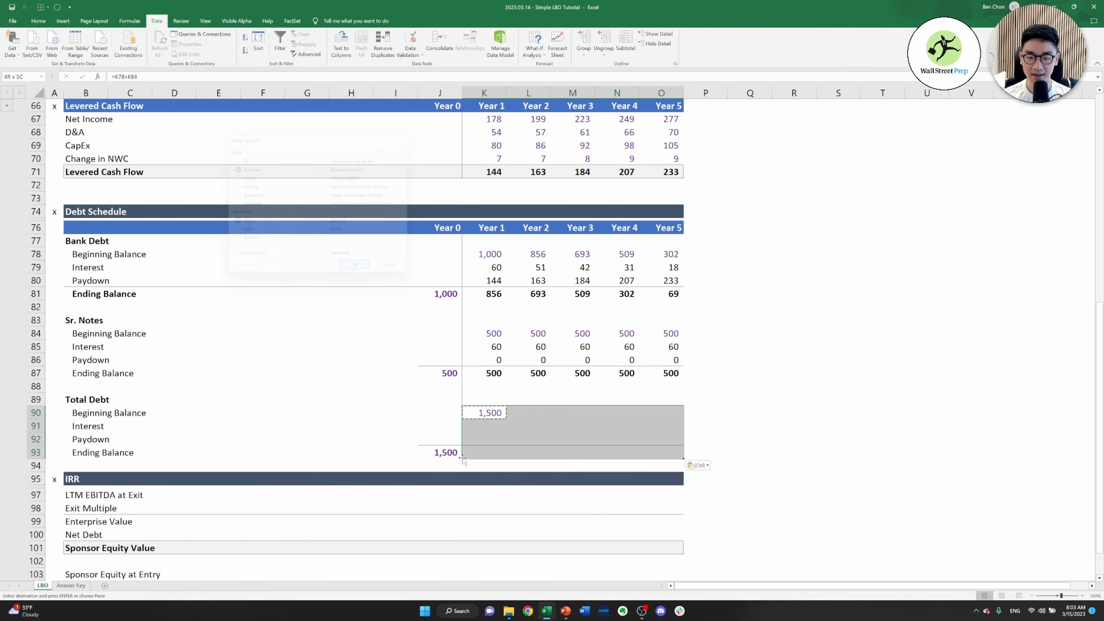
{"action": "key", "text": "Right"}
{"action": "key", "text": "Escape"}
Review the Total Debt beginning balance, interest, paydown and ending balance rows across Years 1 to 5
{"action": "key", "text": "Down"}
{"action": "key", "text": "Down"}
{"action": "key", "text": "Down"}
{"action": "key", "text": "Left"}
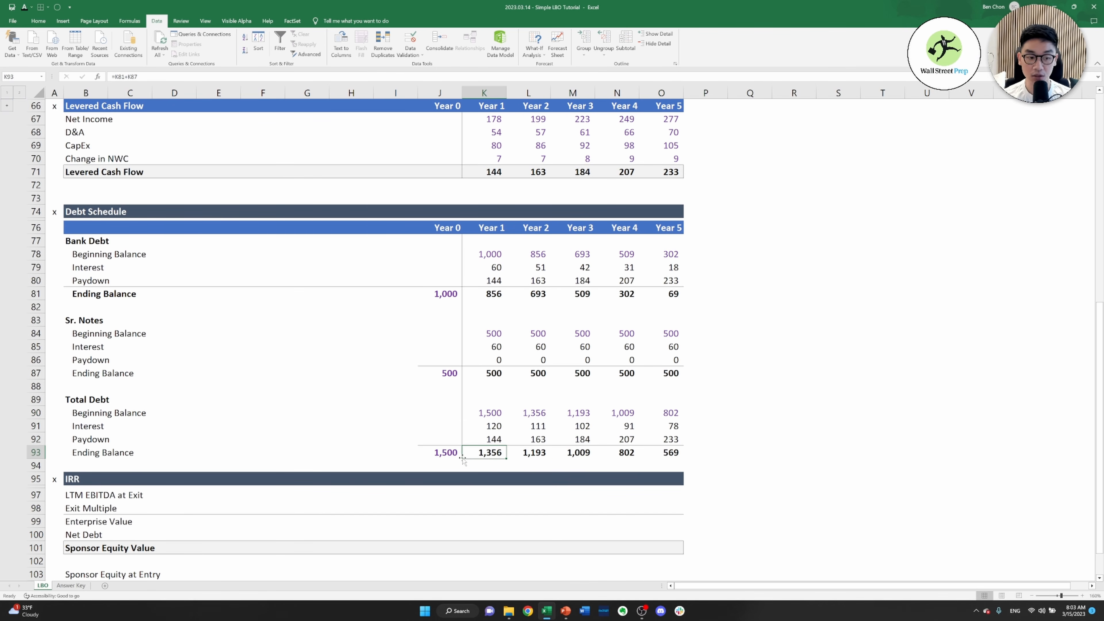
{"action": "key", "text": "Up"}
{"action": "key", "text": "Up"}
{"action": "key", "text": "Up"}
{"action": "key", "text": "shift+Right"}
{"action": "key", "text": "shift+Right"}
{"action": "key", "text": "shift+Right"}
{"action": "key", "text": "shift+Right"}
{"action": "key", "text": "Down"}
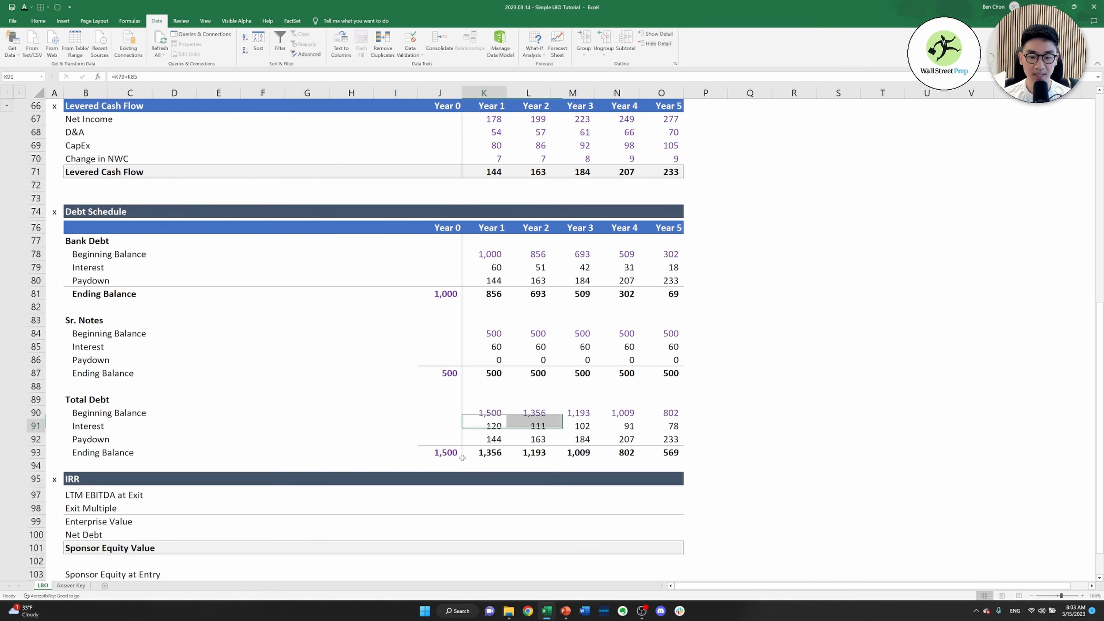
{"action": "key", "text": "shift+Right"}
{"action": "key", "text": "shift+Right"}
{"action": "key", "text": "shift+Right"}
{"action": "key", "text": "shift+Right"}
{"action": "key", "text": "Down"}
{"action": "key", "text": "shift+Right"}
{"action": "key", "text": "shift+Right"}
{"action": "key", "text": "shift+Right"}
{"action": "key", "text": "shift+Right"}
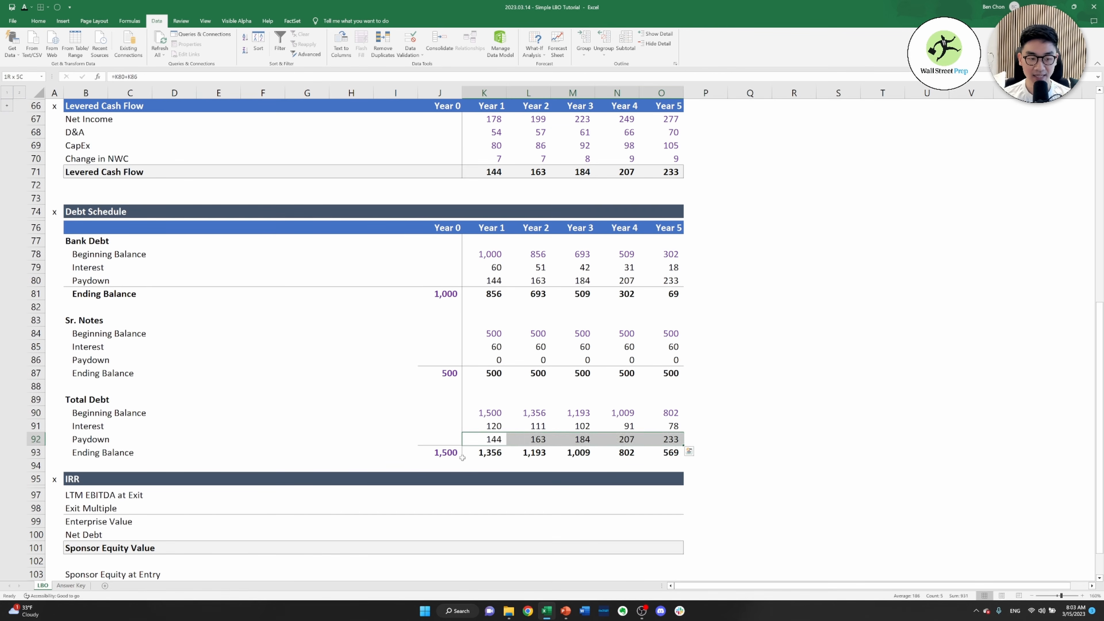
{"action": "key", "text": "Down"}
{"action": "key", "text": "shift+Right"}
{"action": "key", "text": "shift+Right"}
{"action": "key", "text": "shift+Right"}
{"action": "key", "text": "shift+Right"}
{"action": "key", "text": "Up"}
{"action": "key", "text": "Up"}
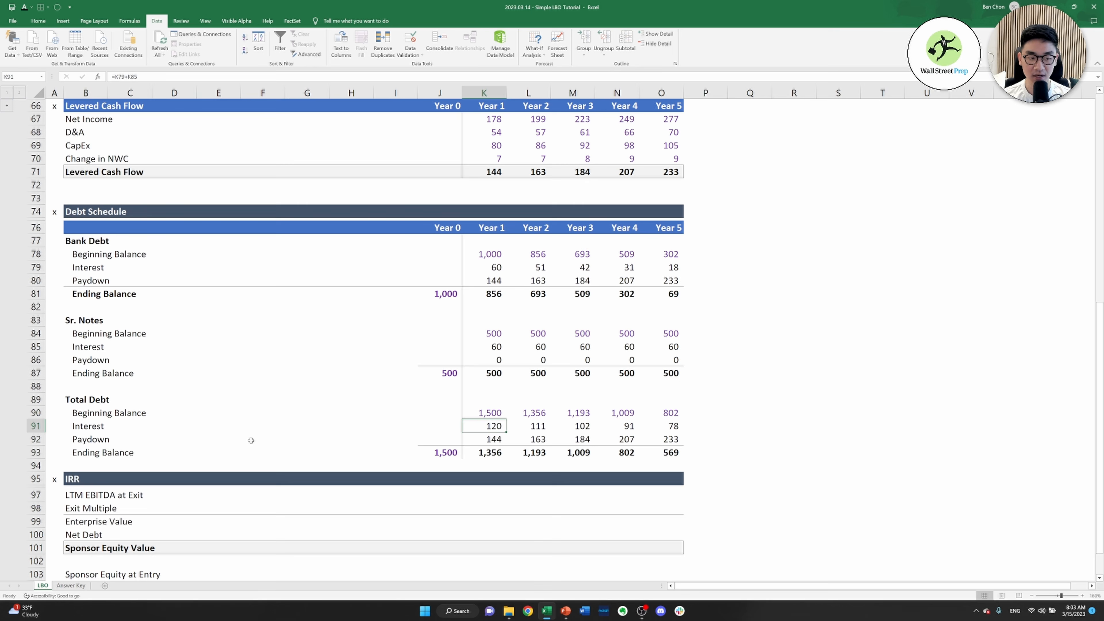
Link the Year 1 Interest in the operating model, K44, to the Year 1 Total Debt interest in K91
{"action": "left_click", "coordinate": [7, 108]}
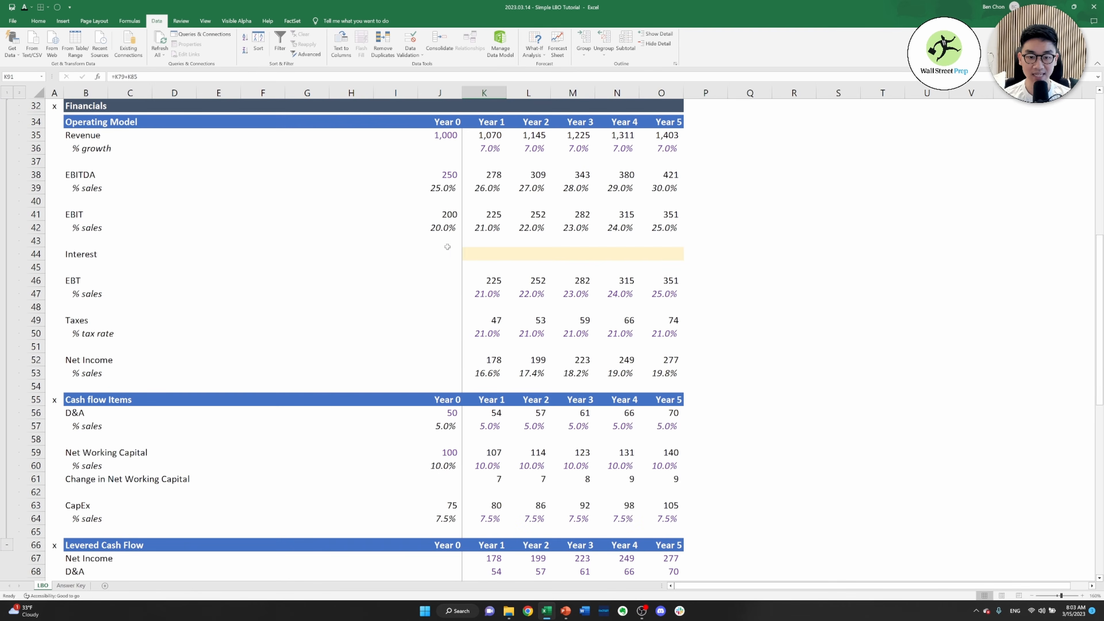
{"action": "left_click", "coordinate": [477, 254]}
{"action": "type", "text": "="}
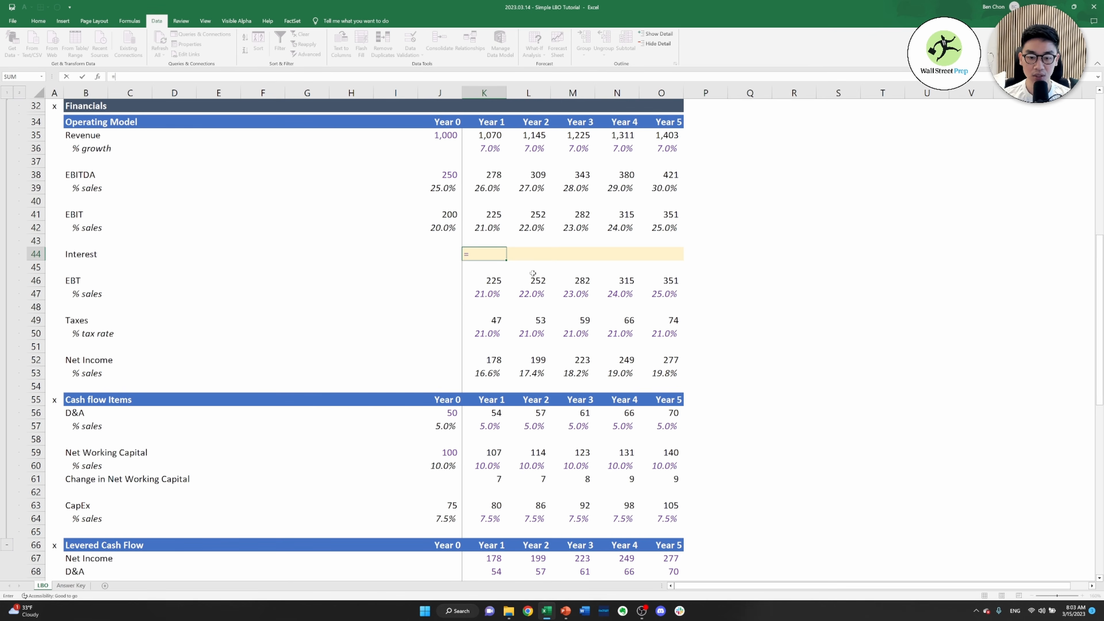
{"action": "key", "text": "Down"}
{"action": "key", "text": "Down"}
{"action": "key", "text": "Down"}
{"action": "key", "text": "Down"}
{"action": "key", "text": "Down"}
{"action": "key", "text": "Down"}
{"action": "key", "text": "Down"}
{"action": "key", "text": "Down"}
{"action": "key", "text": "Down"}
{"action": "key", "text": "Down"}
{"action": "key", "text": "Down"}
{"action": "key", "text": "Down"}
{"action": "key", "text": "Down"}
{"action": "key", "text": "Down"}
{"action": "key", "text": "Down"}
{"action": "key", "text": "Down"}
{"action": "key", "text": "Down"}
{"action": "key", "text": "Down"}
{"action": "key", "text": "Down"}
{"action": "key", "text": "Down"}
{"action": "key", "text": "Down"}
{"action": "key", "text": "Down"}
{"action": "key", "text": "Down"}
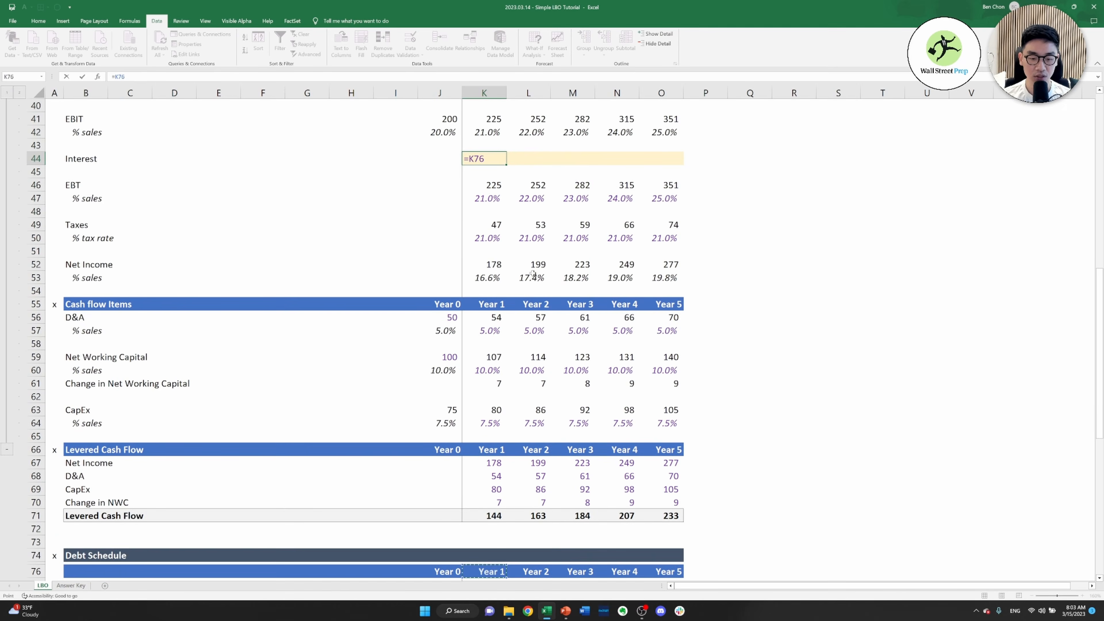
{"action": "key", "text": "Down"}
{"action": "key", "text": "Down"}
{"action": "key", "text": "Down"}
{"action": "key", "text": "Down"}
{"action": "key", "text": "Down"}
{"action": "key", "text": "Down"}
{"action": "key", "text": "Down"}
{"action": "key", "text": "Down"}
{"action": "key", "text": "Down"}
{"action": "key", "text": "Down"}
{"action": "key", "text": "Down"}
{"action": "key", "text": "Down"}
{"action": "key", "text": "Down"}
{"action": "key", "text": "Down"}
{"action": "key", "text": "Down"}
{"action": "key", "text": "Down"}
{"action": "key", "text": "Down"}
{"action": "key", "text": "Down"}
{"action": "key", "text": "Down"}
{"action": "key", "text": "Down"}
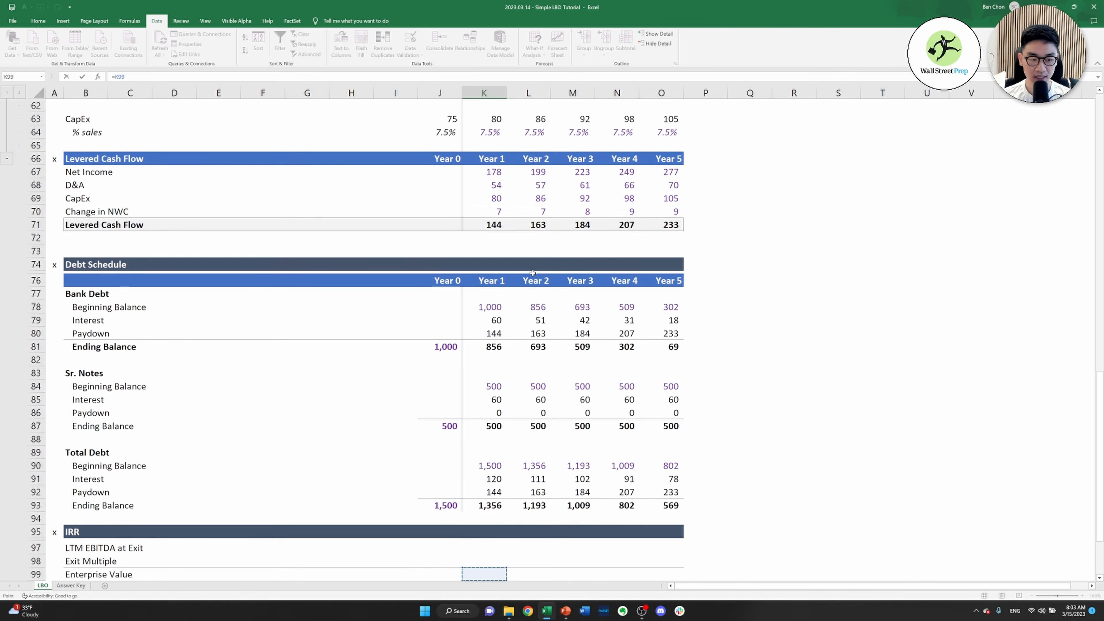
{"action": "key", "text": "Up"}
{"action": "key", "text": "Up"}
{"action": "key", "text": "Up"}
{"action": "key", "text": "Up"}
{"action": "key", "text": "Up"}
{"action": "key", "text": "Up"}
{"action": "key", "text": "Up"}
{"action": "key", "text": "Return"}
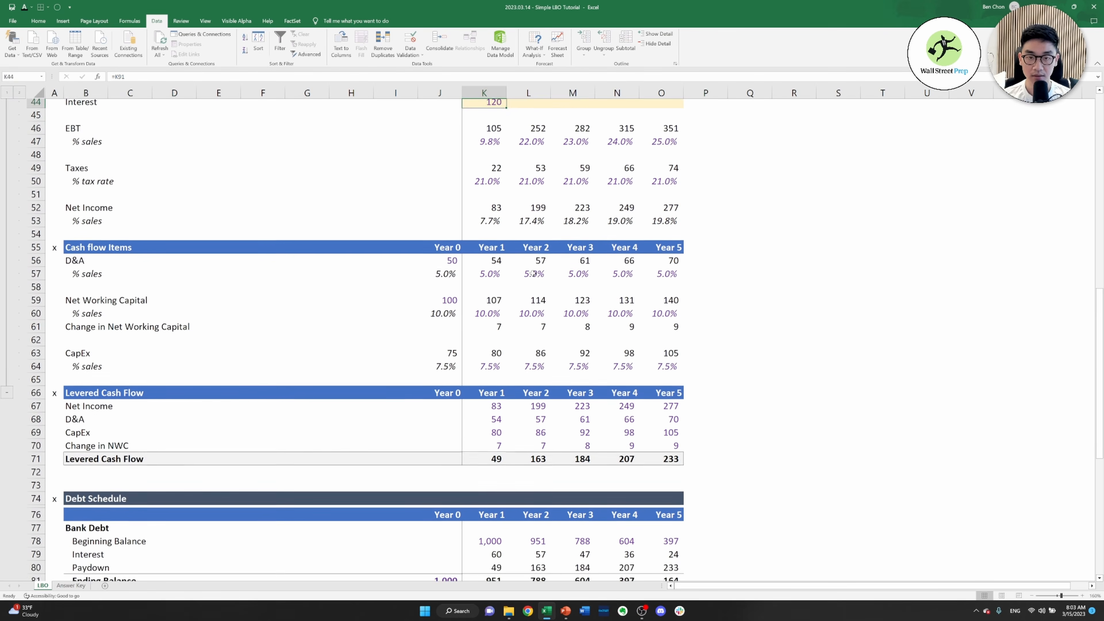
Copy the Year 1 Interest formula in K44 across the Interest row to Year 5 in O44
{"action": "key", "text": "ctrl+c"}
{"action": "key", "text": "shift+Right"}
{"action": "key", "text": "shift+Right"}
{"action": "key", "text": "shift+Right"}
{"action": "key", "text": "shift+Right"}
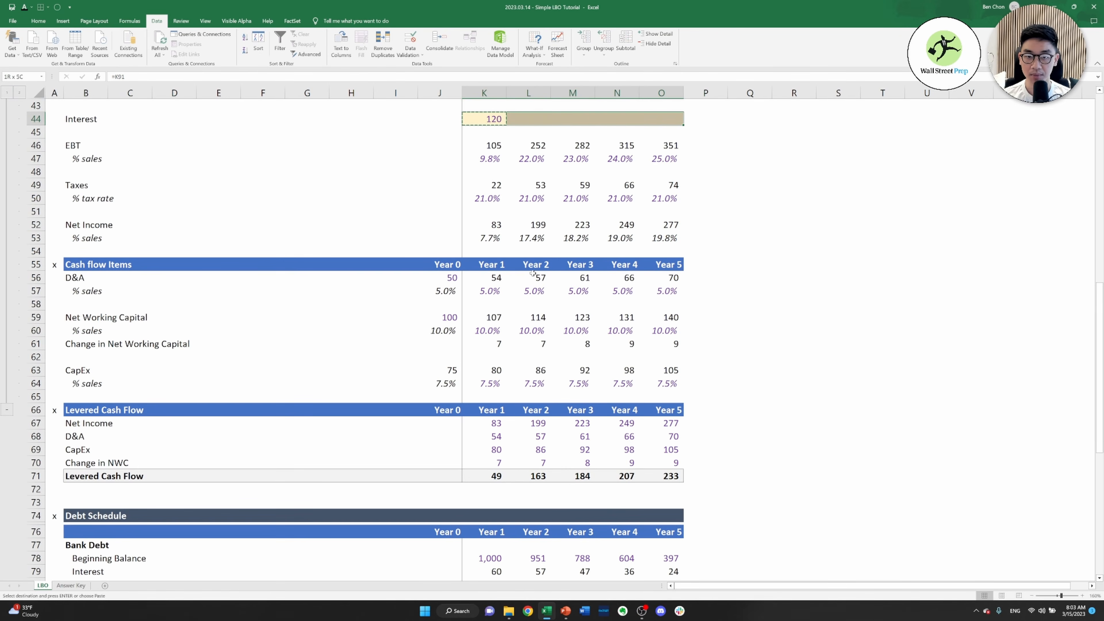
{"action": "key", "text": "Return"}
{"action": "key", "text": "Down"}
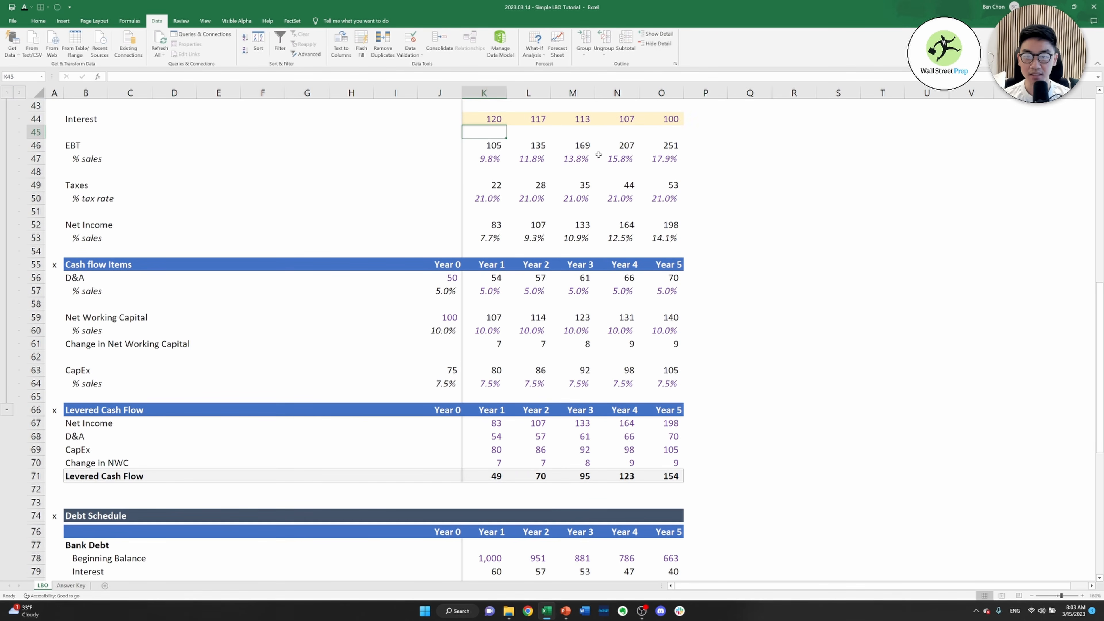
Examine how the linked interest flows through EBT, Net Income, Levered Cash Flow and the debt schedules to the IRR section
{"action": "scroll", "coordinate": [496, 172], "scroll_direction": "up", "scroll_amount": 6}
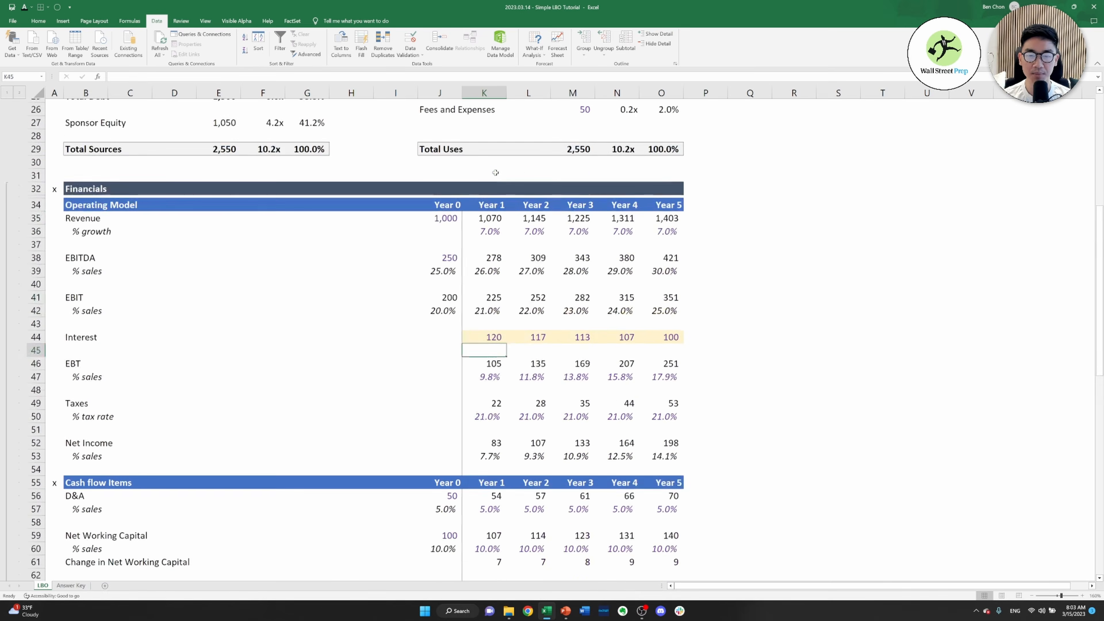
{"action": "scroll", "coordinate": [495, 172], "scroll_direction": "down", "scroll_amount": 1}
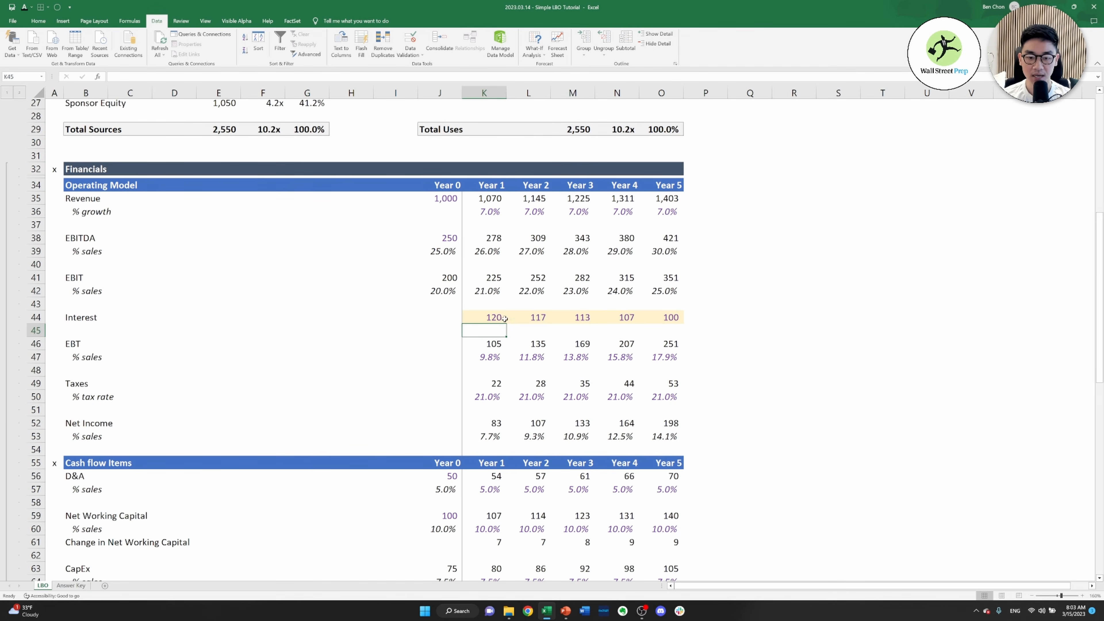
{"action": "scroll", "coordinate": [520, 317], "scroll_direction": "down", "scroll_amount": 5}
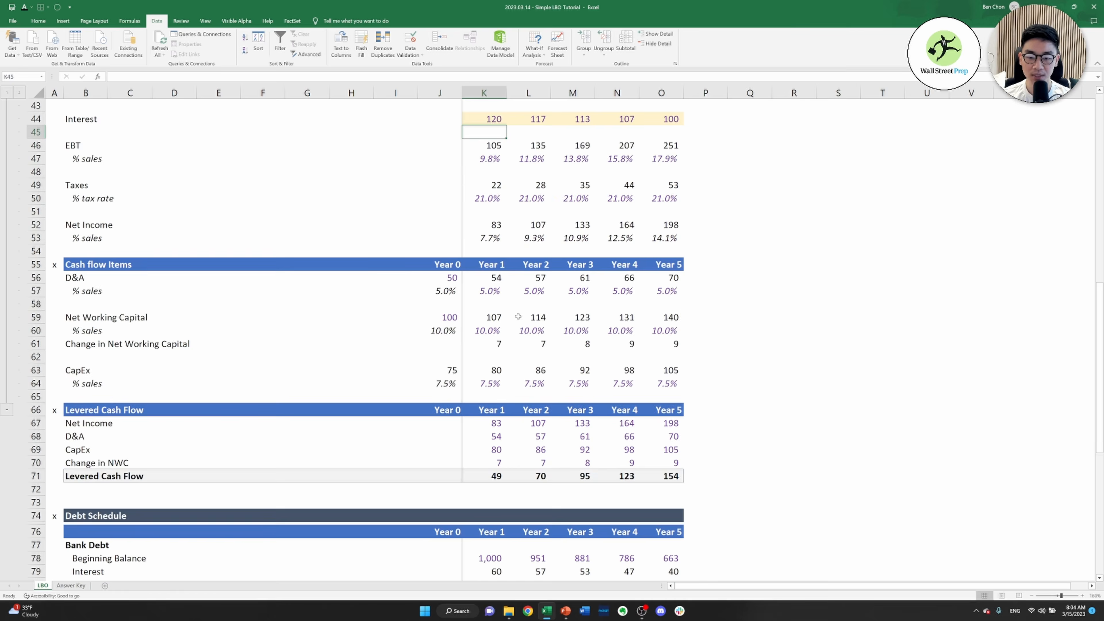
{"action": "scroll", "coordinate": [518, 316], "scroll_direction": "down", "scroll_amount": 5}
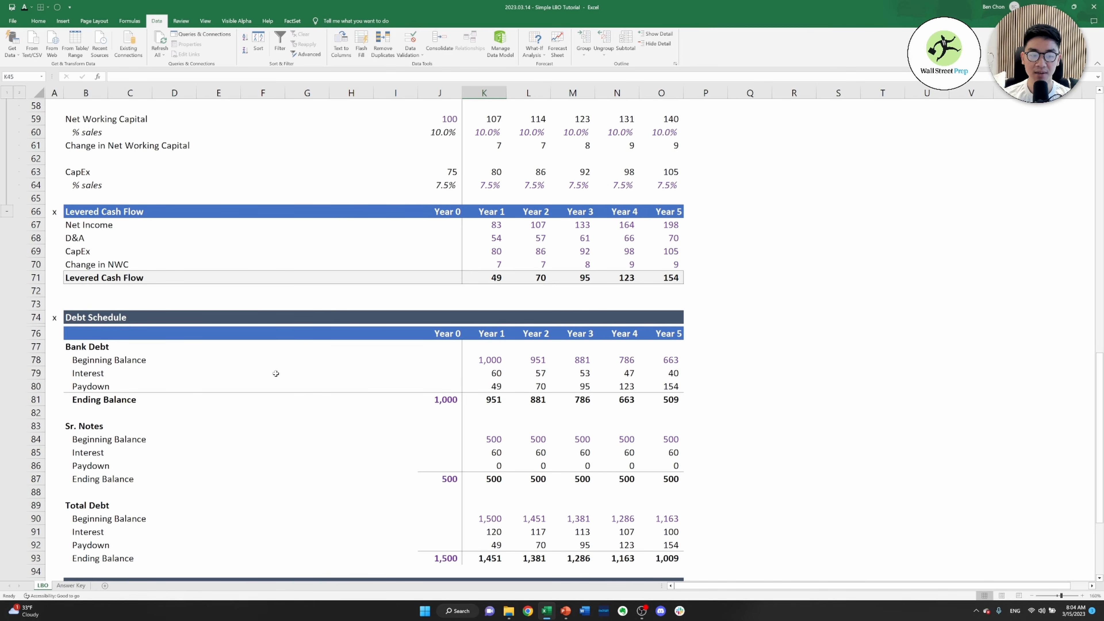
{"action": "scroll", "coordinate": [258, 368], "scroll_direction": "down", "scroll_amount": 1}
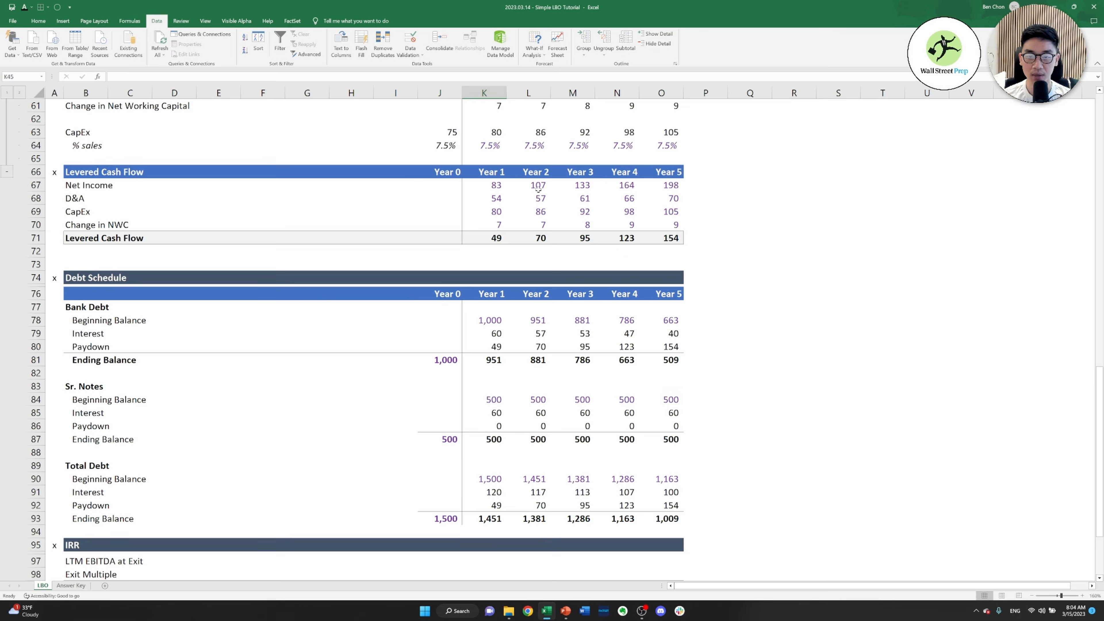
{"action": "scroll", "coordinate": [530, 183], "scroll_direction": "up", "scroll_amount": 7}
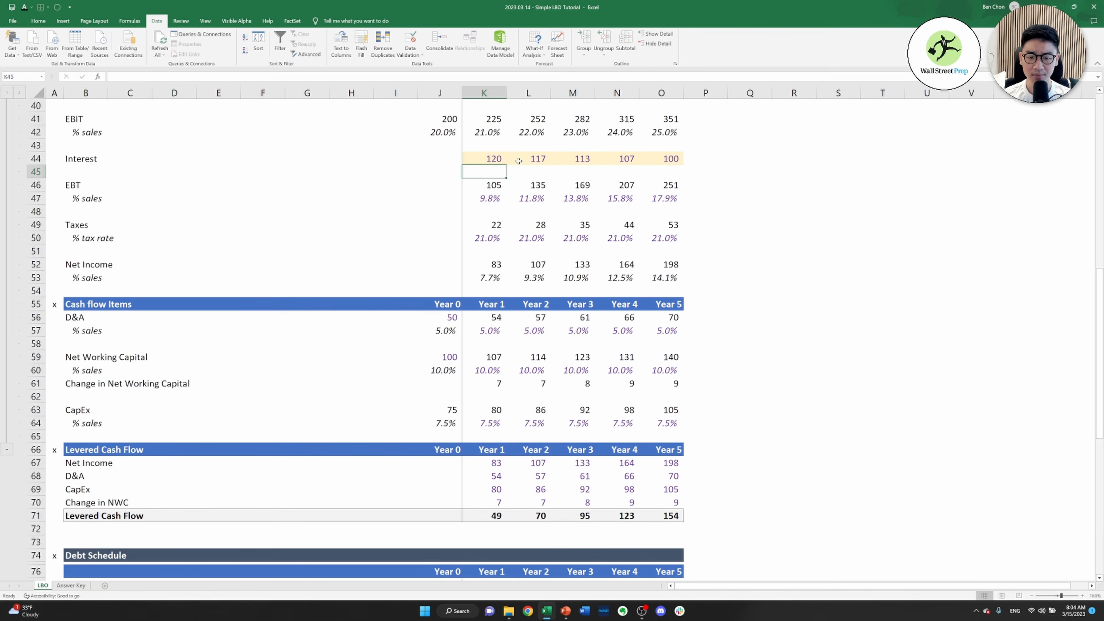
{"action": "scroll", "coordinate": [604, 267], "scroll_direction": "down", "scroll_amount": 3}
{"action": "scroll", "coordinate": [604, 267], "scroll_direction": "down", "scroll_amount": 2}
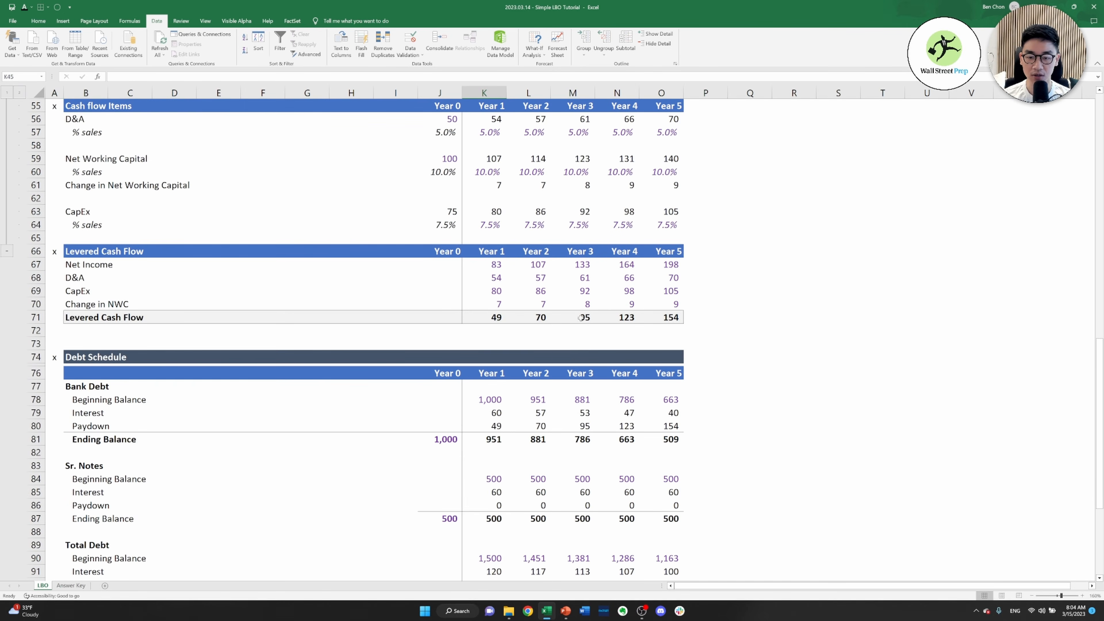
{"action": "scroll", "coordinate": [583, 320], "scroll_direction": "down", "scroll_amount": 2}
{"action": "scroll", "coordinate": [565, 317], "scroll_direction": "down", "scroll_amount": 2}
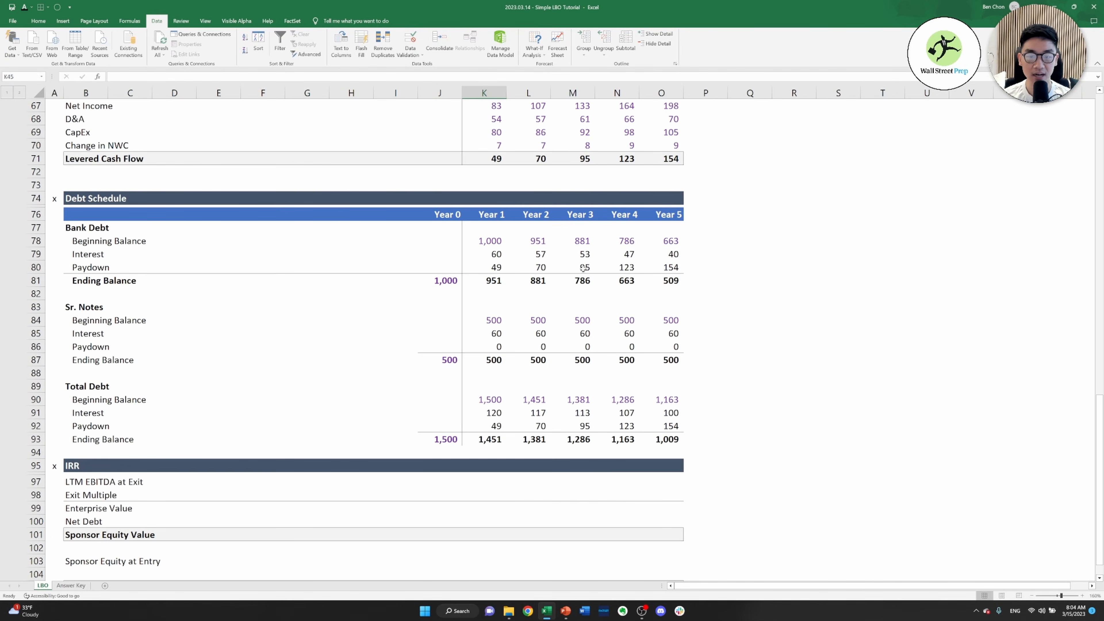
{"action": "scroll", "coordinate": [550, 296], "scroll_direction": "down", "scroll_amount": 1}
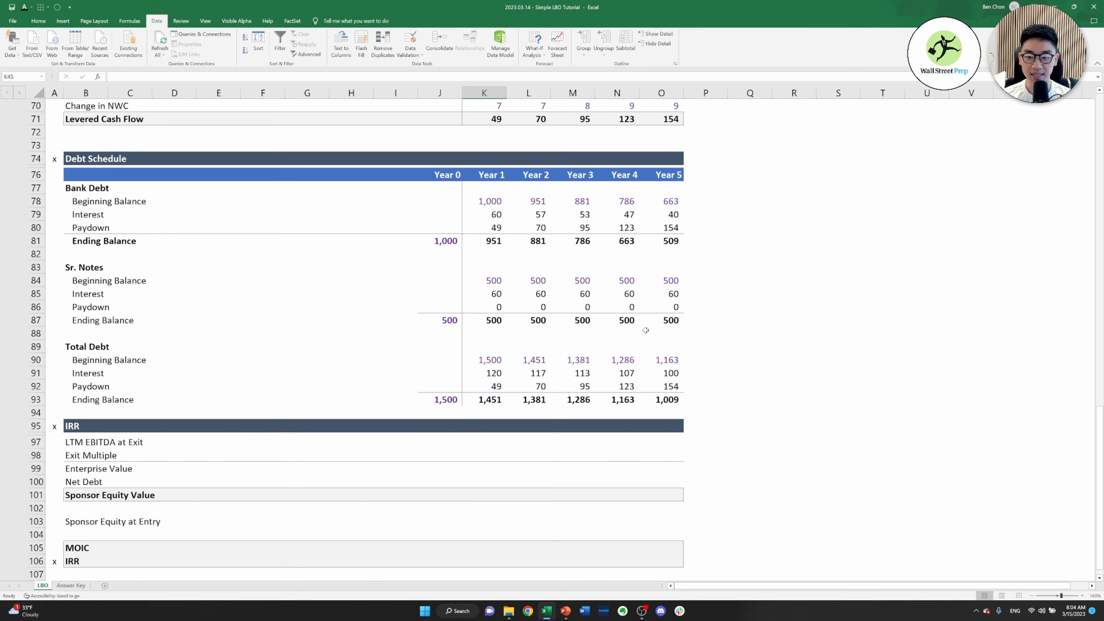
{"action": "scroll", "coordinate": [569, 315], "scroll_direction": "up", "scroll_amount": 3}
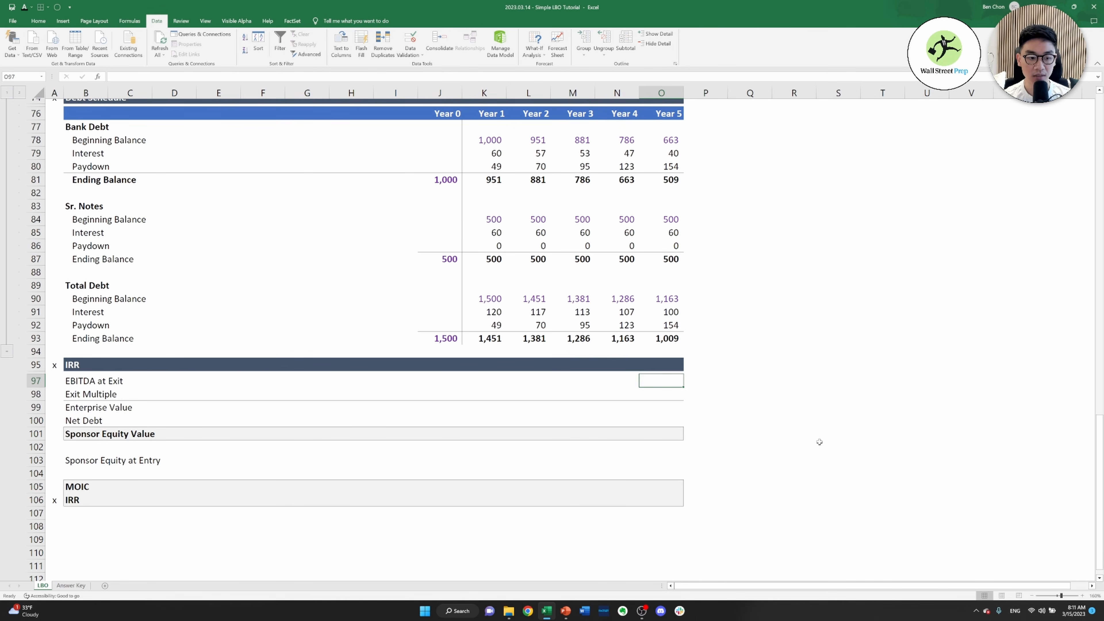
Link EBITDA at Exit in O97 to the Year 5 EBITDA of the operating model, =O38
{"action": "type", "text": "="}
{"action": "key", "text": "ctrl+Left"}
{"action": "key", "text": "ctrl+Left"}
{"action": "key", "text": "ctrl+Up"}
{"action": "key", "text": "ctrl+Up"}
{"action": "key", "text": "ctrl+Up"}
{"action": "key", "text": "ctrl+Up"}
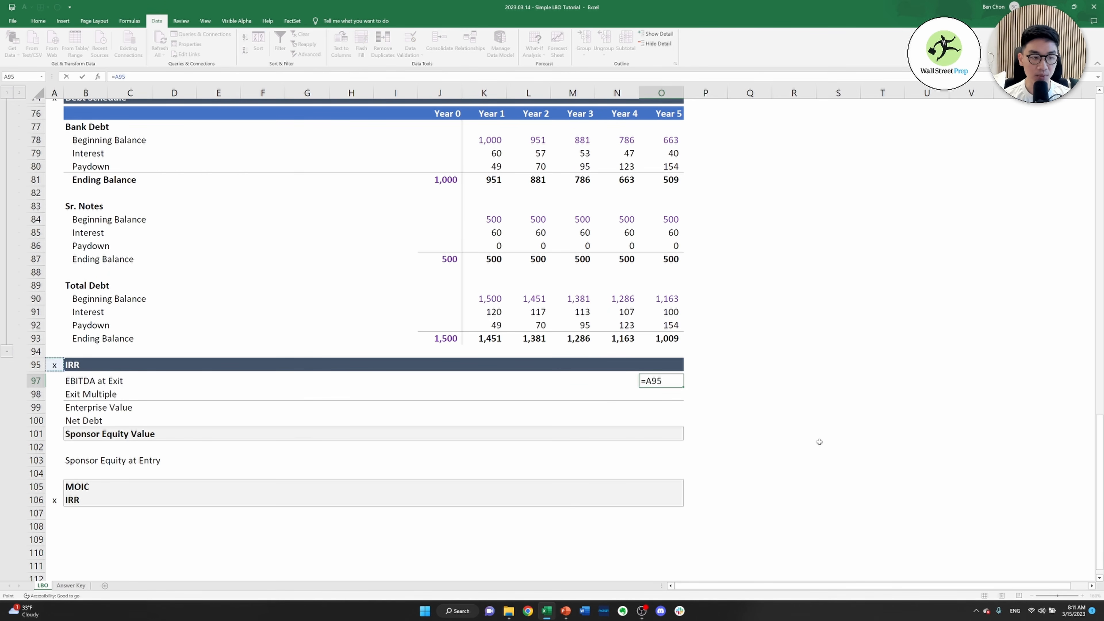
{"action": "key", "text": "ctrl+Up"}
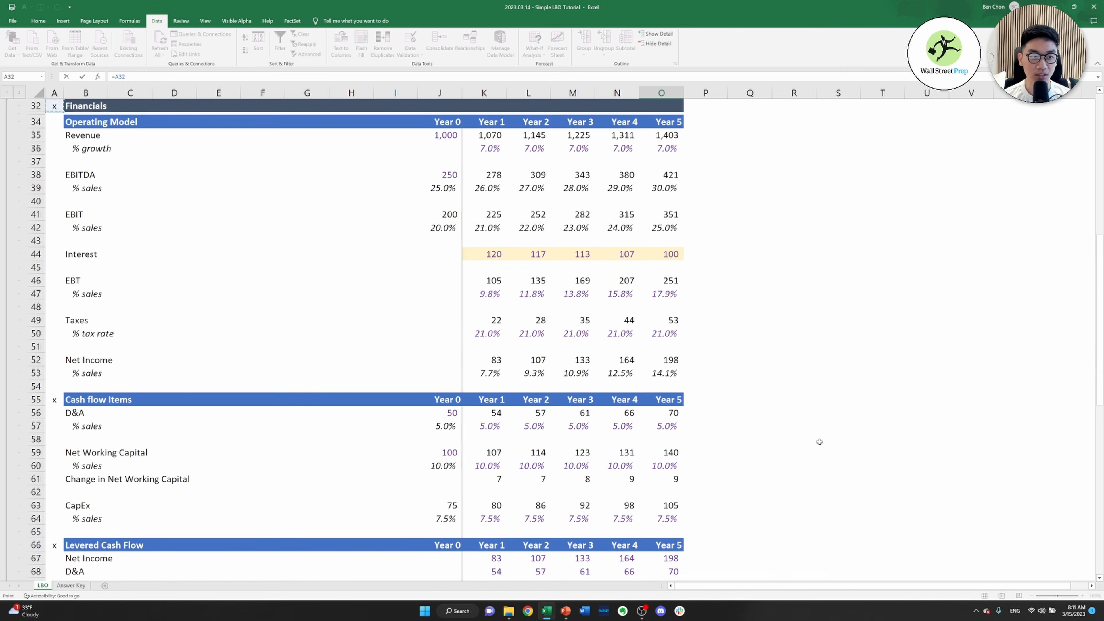
{"action": "key", "text": "Down"}
{"action": "key", "text": "Down"}
{"action": "key", "text": "Right"}
{"action": "key", "text": "Down"}
{"action": "key", "text": "Down"}
{"action": "key", "text": "Down"}
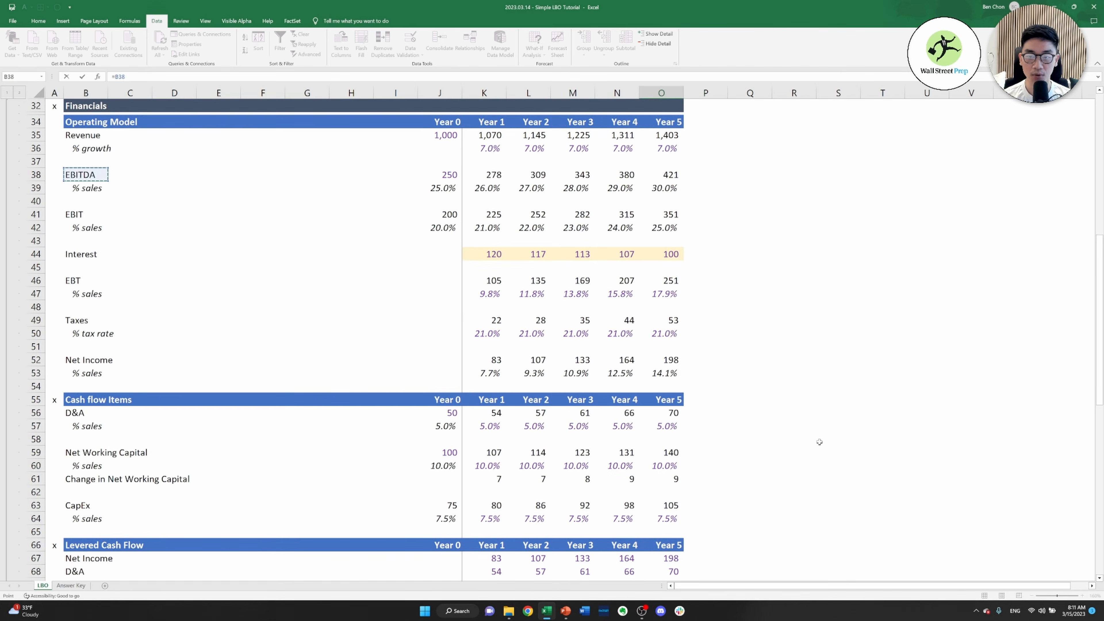
{"action": "key", "text": "ctrl+Right"}
{"action": "key", "text": "ctrl+Right"}
{"action": "key", "text": "Return"}
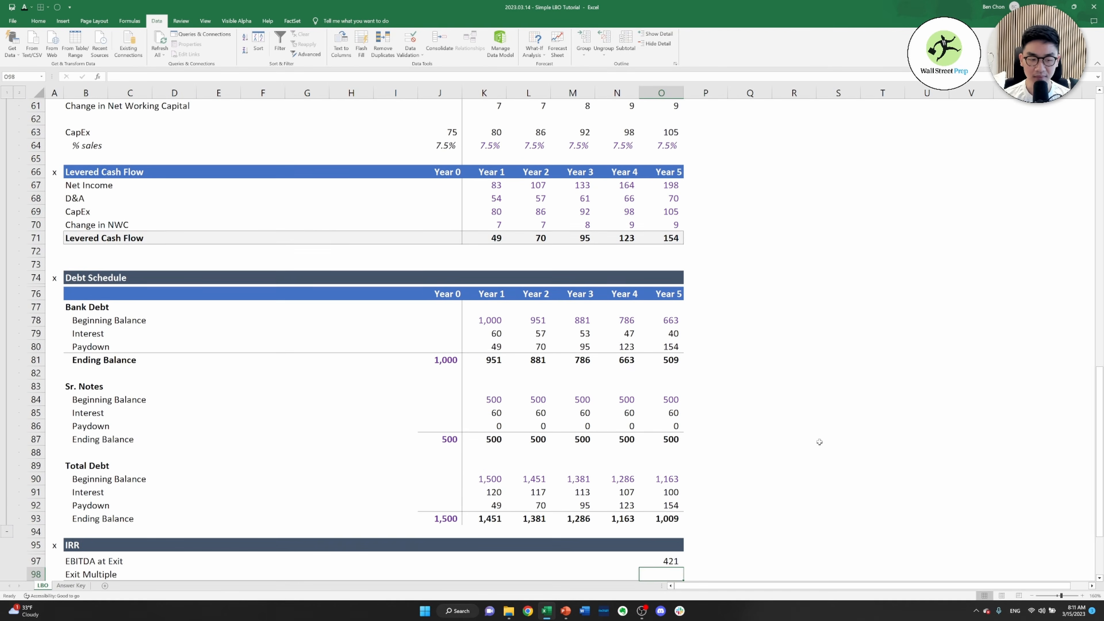
Link the Exit Multiple in O98 to the exit EBITDA Multiple in the assumptions, =E16
{"action": "type", "text": "="}
{"action": "key", "text": "ctrl+Left"}
{"action": "key", "text": "Left"}
{"action": "key", "text": "ctrl+Up"}
{"action": "key", "text": "ctrl+Up"}
{"action": "key", "text": "ctrl+Up"}
{"action": "key", "text": "ctrl+Up"}
{"action": "key", "text": "ctrl+Up"}
{"action": "key", "text": "ctrl+Up"}
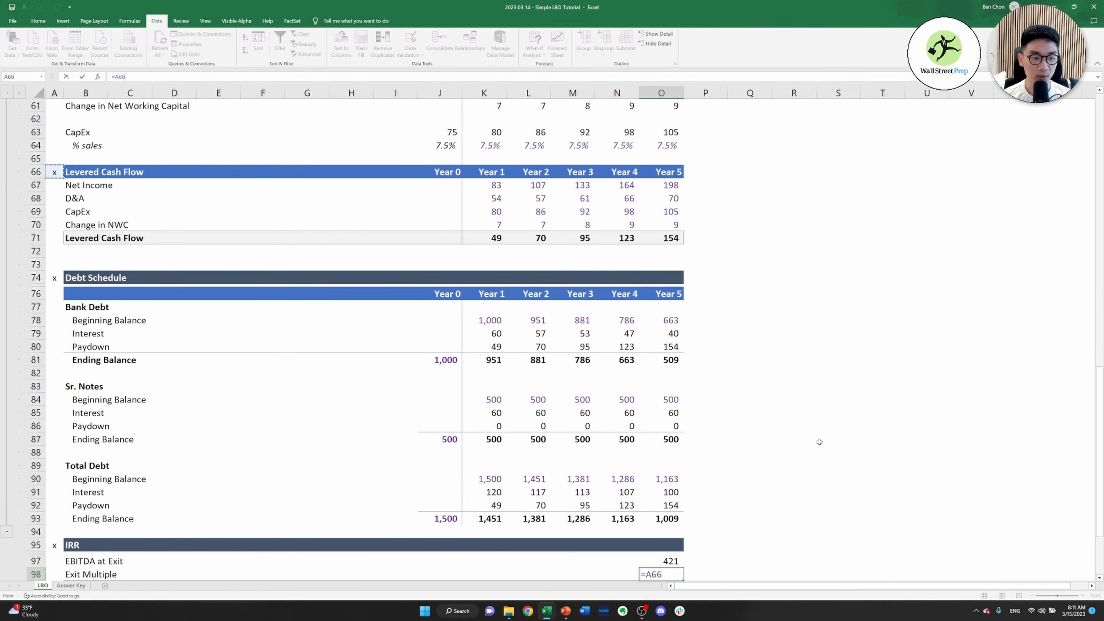
{"action": "key", "text": "ctrl+Up"}
{"action": "key", "text": "Right"}
{"action": "key", "text": "Right"}
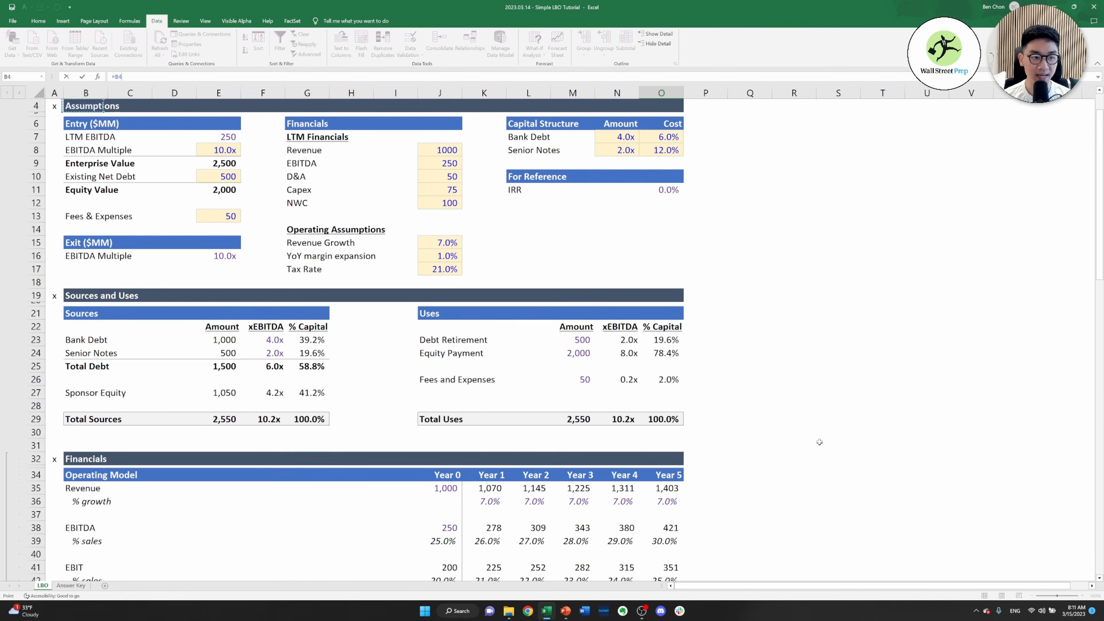
{"action": "key", "text": "Down"}
{"action": "key", "text": "Right"}
{"action": "key", "text": "Right"}
{"action": "key", "text": "ctrl+Down"}
{"action": "key", "text": "ctrl+Down"}
{"action": "key", "text": "ctrl+Down"}
{"action": "key", "text": "ctrl+Down"}
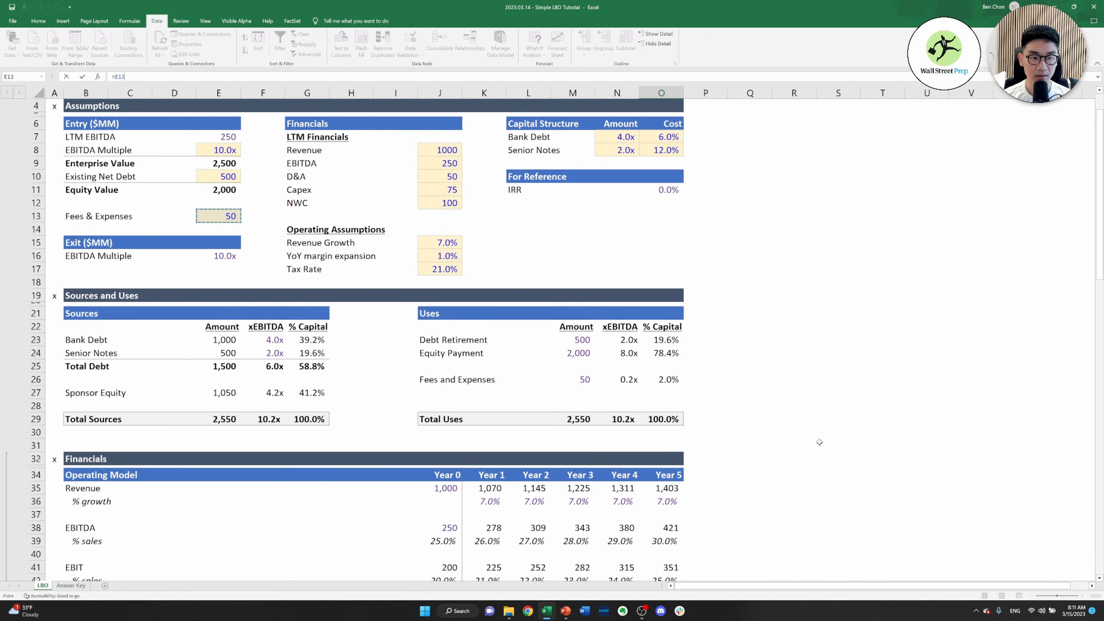
{"action": "key", "text": "Return"}
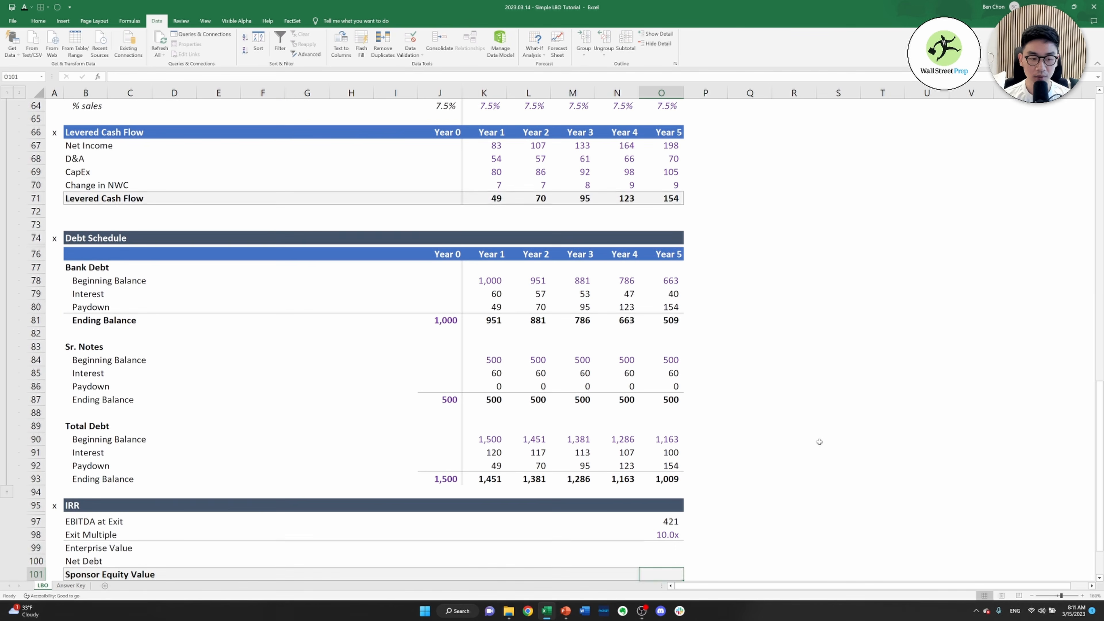
Calculate the exit Enterprise Value in O99 as EBITDA at Exit times the Exit Multiple, =O97*O98
{"action": "type", "text": "="}
{"action": "key", "text": "Up"}
{"action": "key", "text": "Up"}
{"action": "type", "text": "*"}
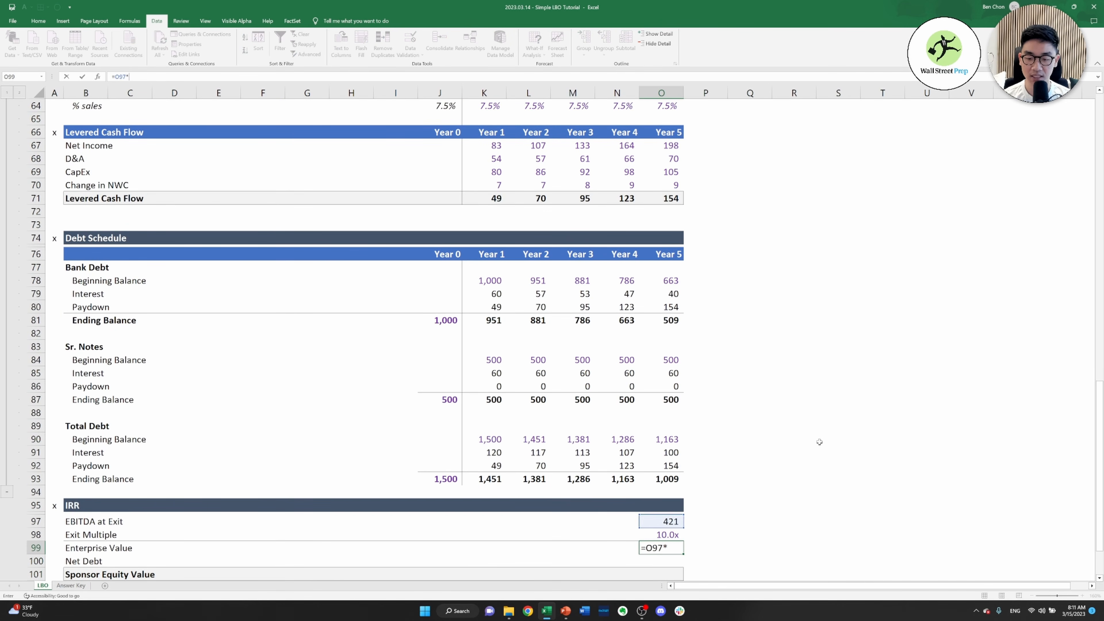
{"action": "key", "text": "Up"}
{"action": "key", "text": "Return"}
Link Net Debt in O100 to the Year 5 Total Debt ending balance, =O93
{"action": "type", "text": "="}
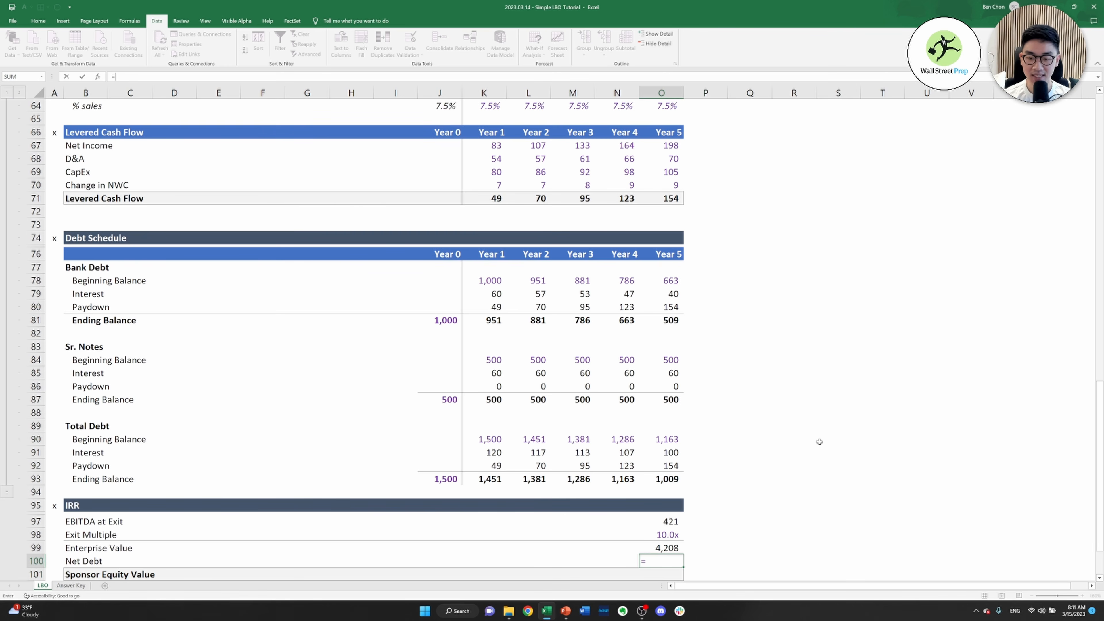
{"action": "key", "text": "Up"}
{"action": "key", "text": "Up"}
{"action": "key", "text": "Up"}
{"action": "key", "text": "Up"}
{"action": "key", "text": "Up"}
{"action": "key", "text": "Up"}
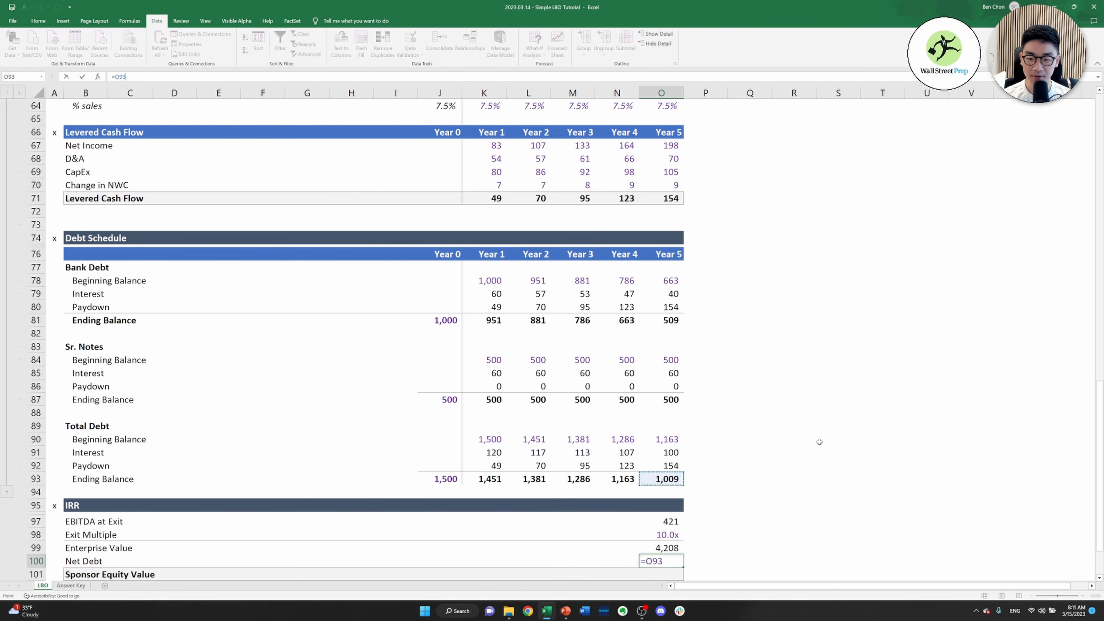
{"action": "key", "text": "Return"}
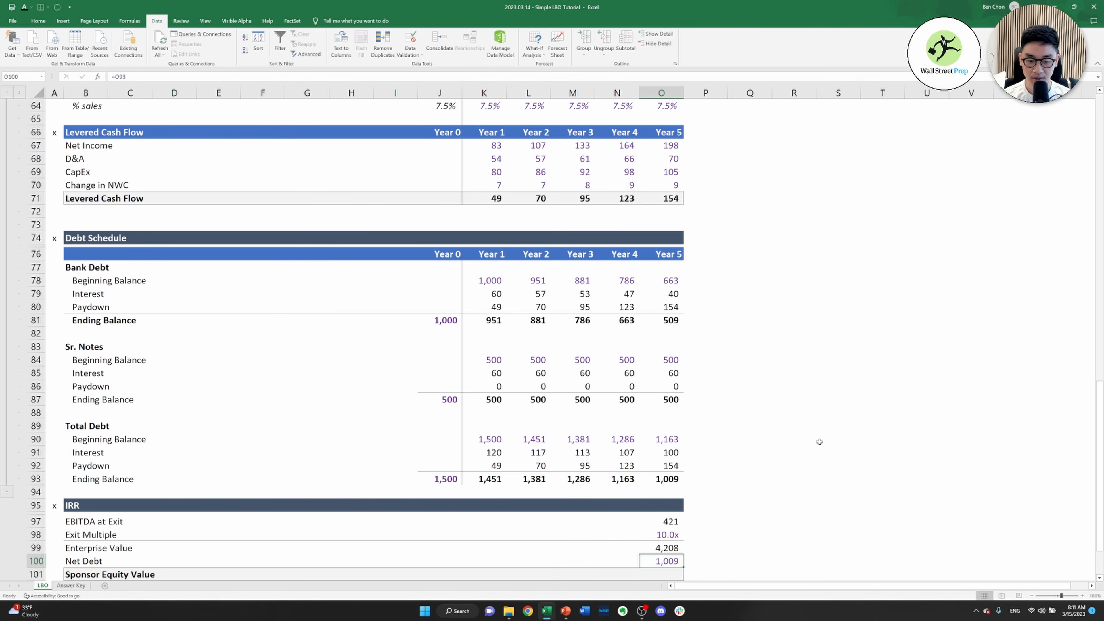
Calculate the Sponsor Equity Value in O101 as Enterprise Value less Net Debt, =O99-O100
{"action": "type", "text": "="}
{"action": "key", "text": "Up"}
{"action": "key", "text": "Up"}
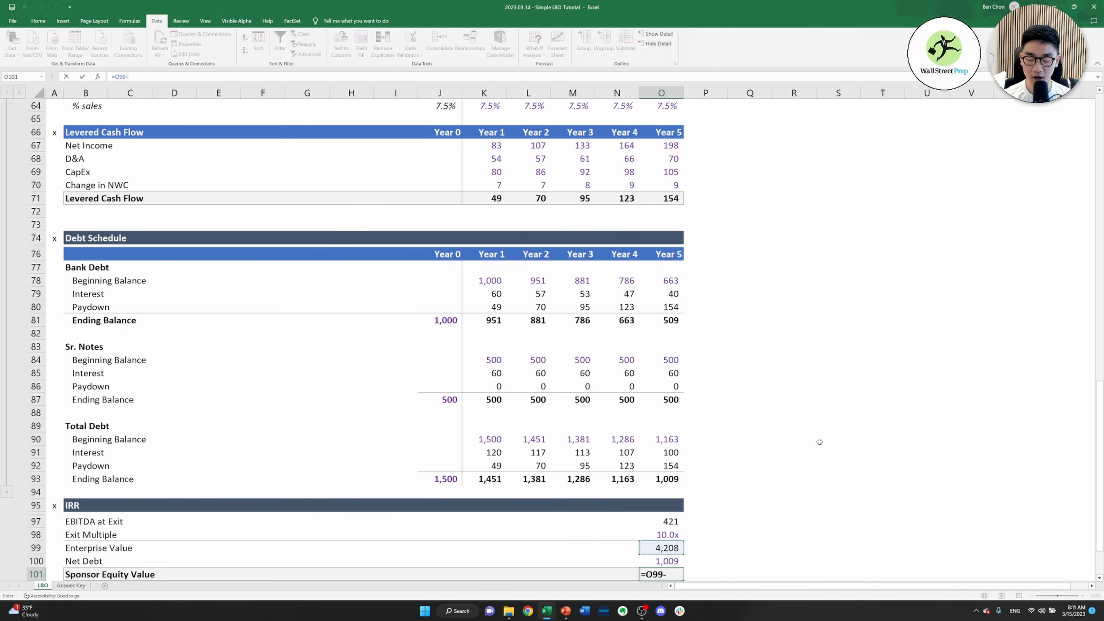
{"action": "type", "text": "-"}
{"action": "key", "text": "Up"}
{"action": "key", "text": "Return"}
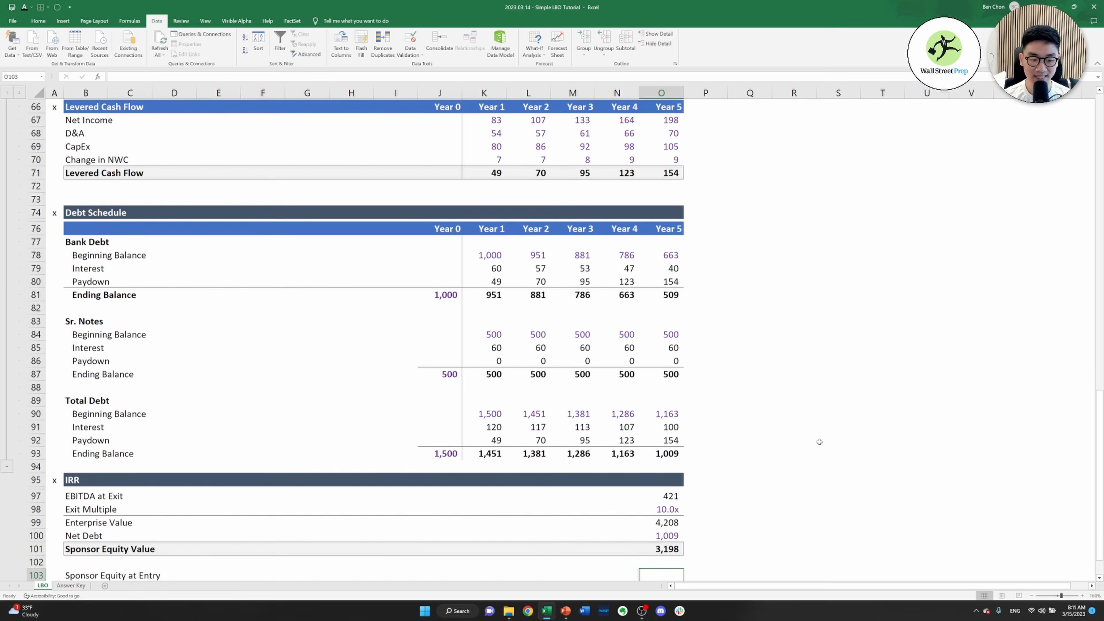
{"action": "key", "text": "Down"}
{"action": "key", "text": "Down"}
{"action": "key", "text": "Up"}
{"action": "key", "text": "Up"}
{"action": "key", "text": "Up"}
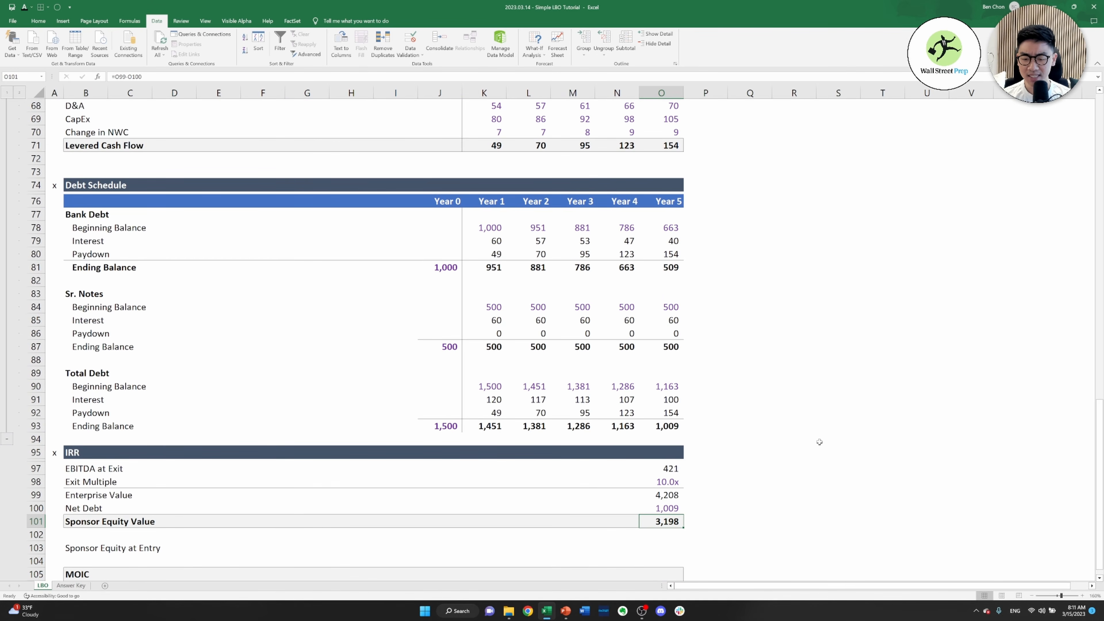
{"action": "key", "text": "Down"}
{"action": "key", "text": "Up"}
{"action": "key", "text": "Down"}
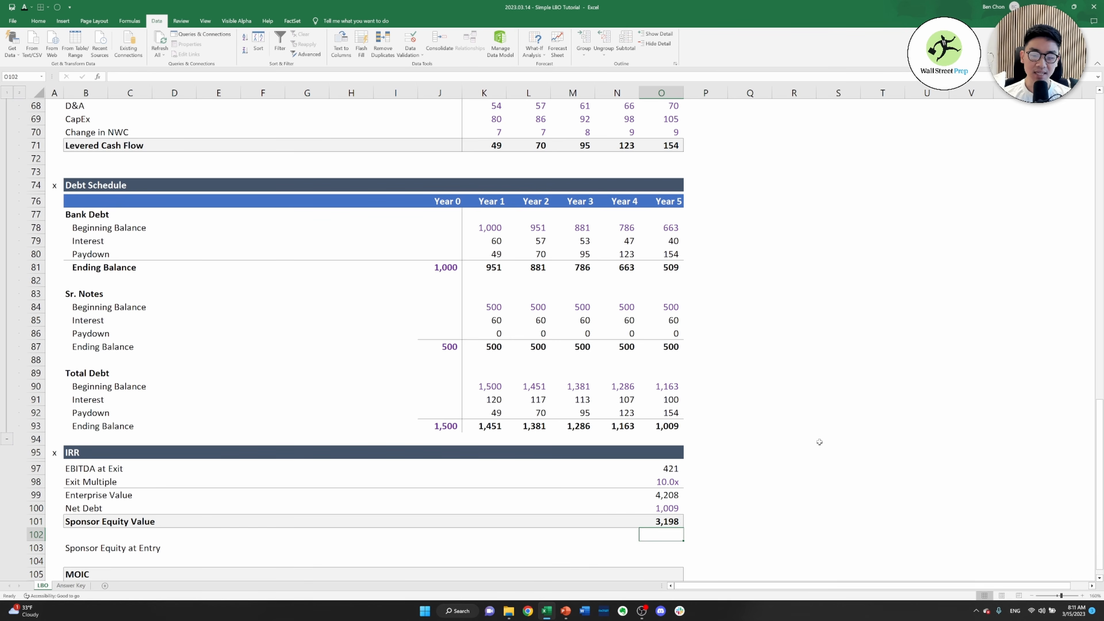
{"action": "key", "text": "Down"}
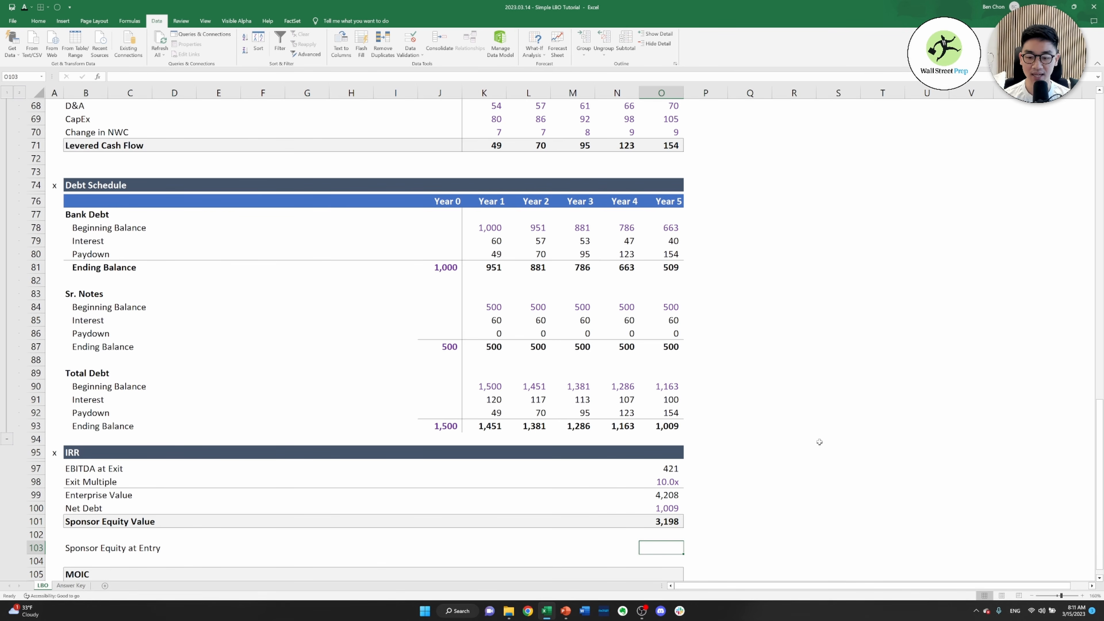
{"action": "key", "text": "Up"}
{"action": "key", "text": "Up"}
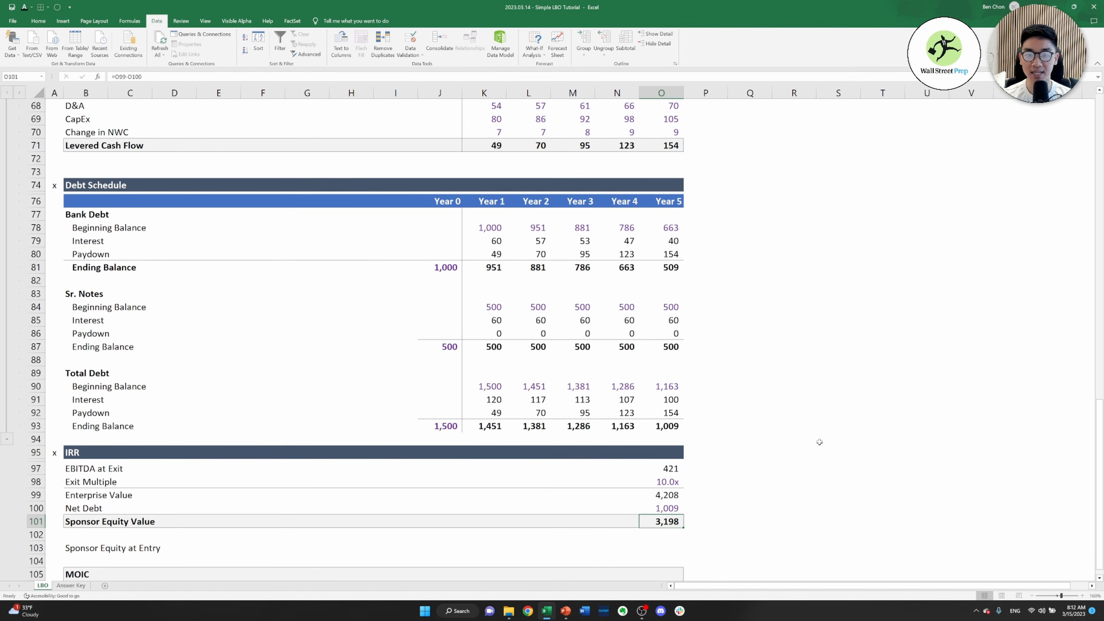
Link Sponsor Equity at Entry in O103 to the Sponsor Equity amount in the Sources table, =E27
{"action": "key", "text": "Down"}
{"action": "key", "text": "Down"}
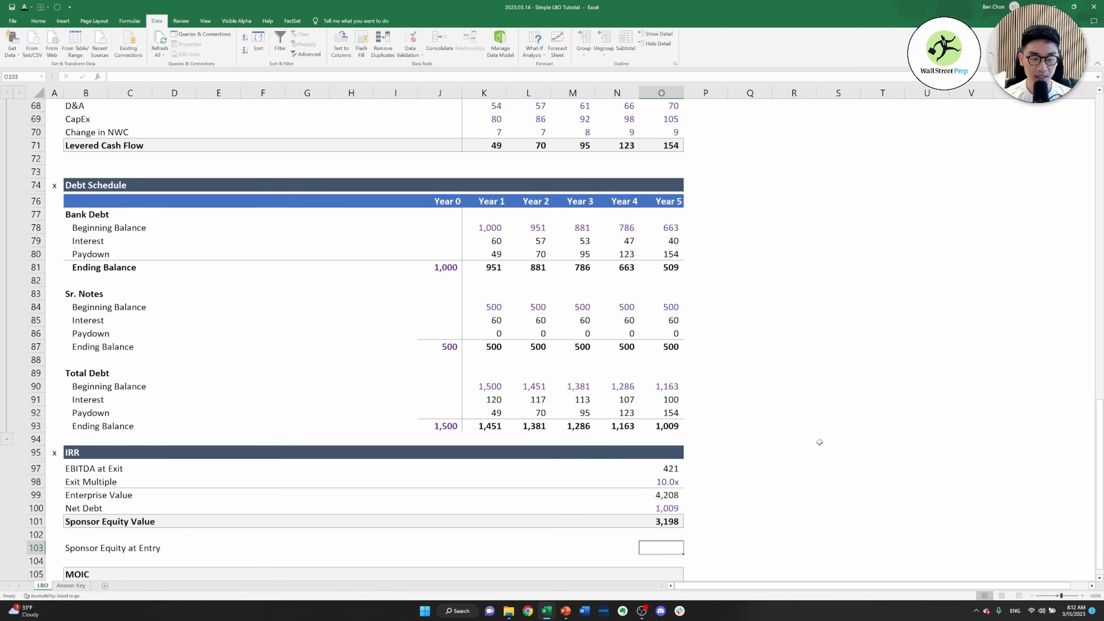
{"action": "type", "text": "="}
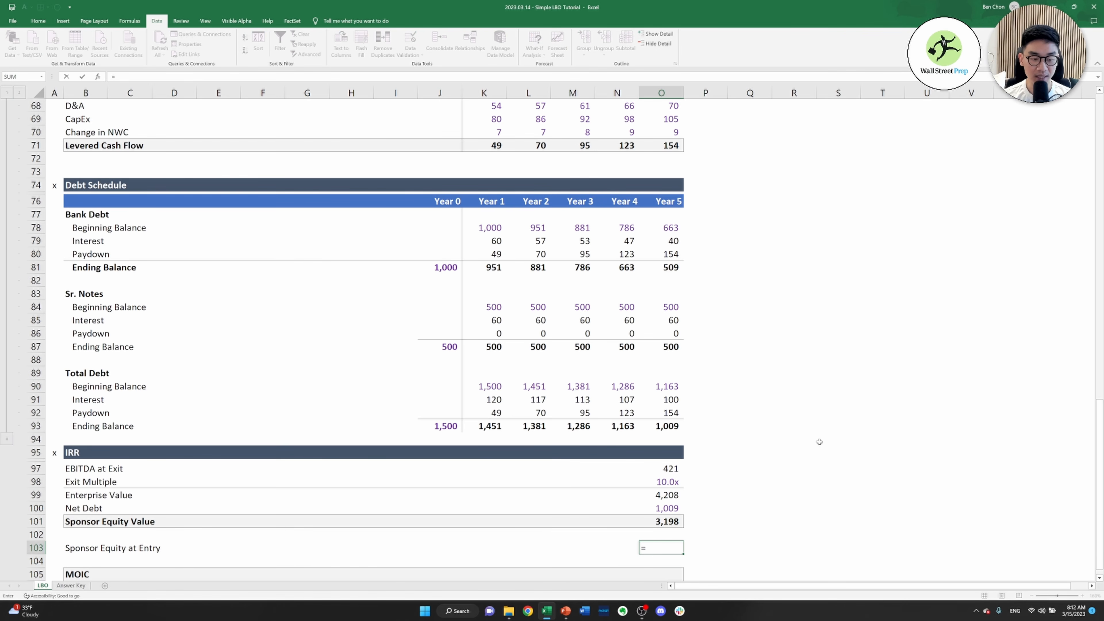
{"action": "key", "text": "ctrl+Left"}
{"action": "key", "text": "ctrl+Left"}
{"action": "key", "text": "ctrl+Up"}
{"action": "key", "text": "ctrl+Up"}
{"action": "key", "text": "ctrl+Up"}
{"action": "key", "text": "ctrl+Up"}
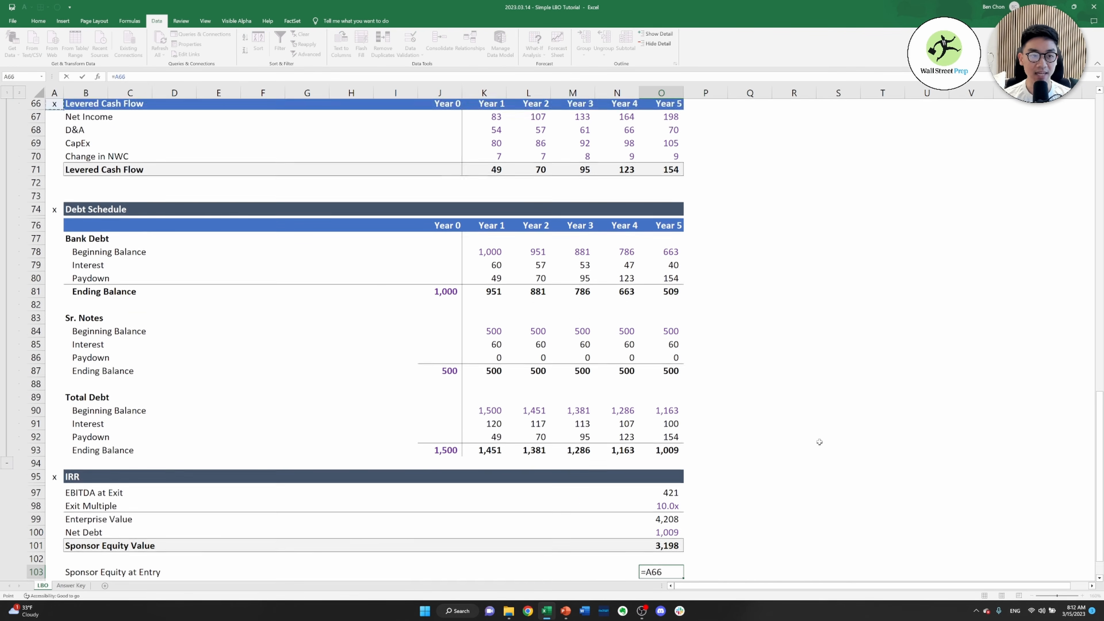
{"action": "key", "text": "ctrl+Up"}
{"action": "key", "text": "ctrl+Up"}
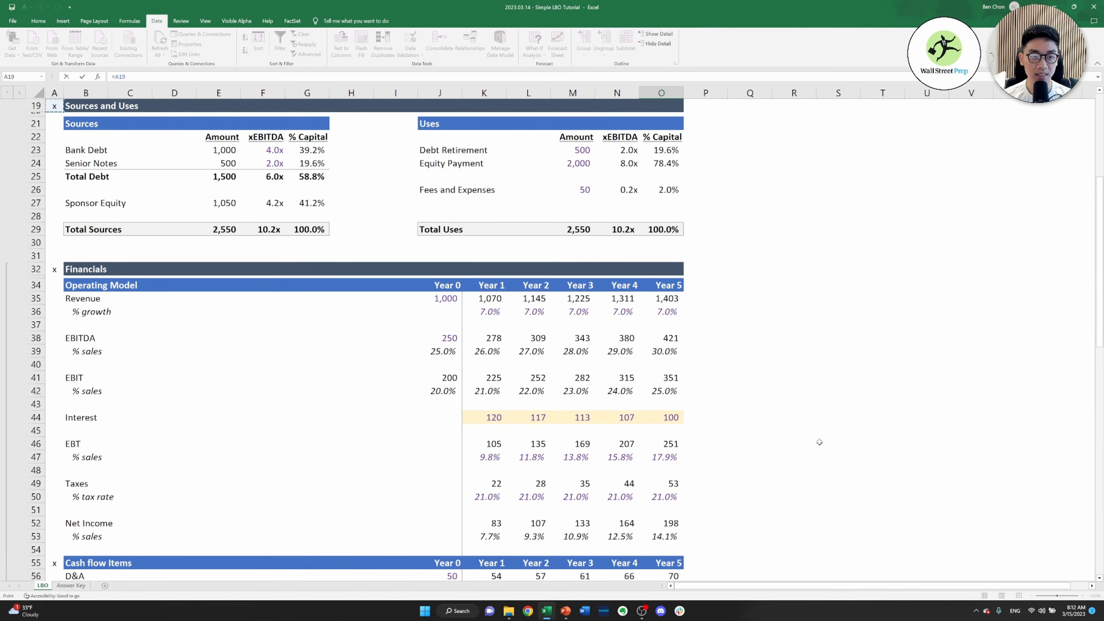
{"action": "key", "text": "Down"}
{"action": "key", "text": "Right"}
{"action": "key", "text": "Down"}
{"action": "key", "text": "Right"}
{"action": "key", "text": "Down"}
{"action": "key", "text": "Down"}
{"action": "key", "text": "Right"}
{"action": "key", "text": "Down"}
{"action": "key", "text": "Right"}
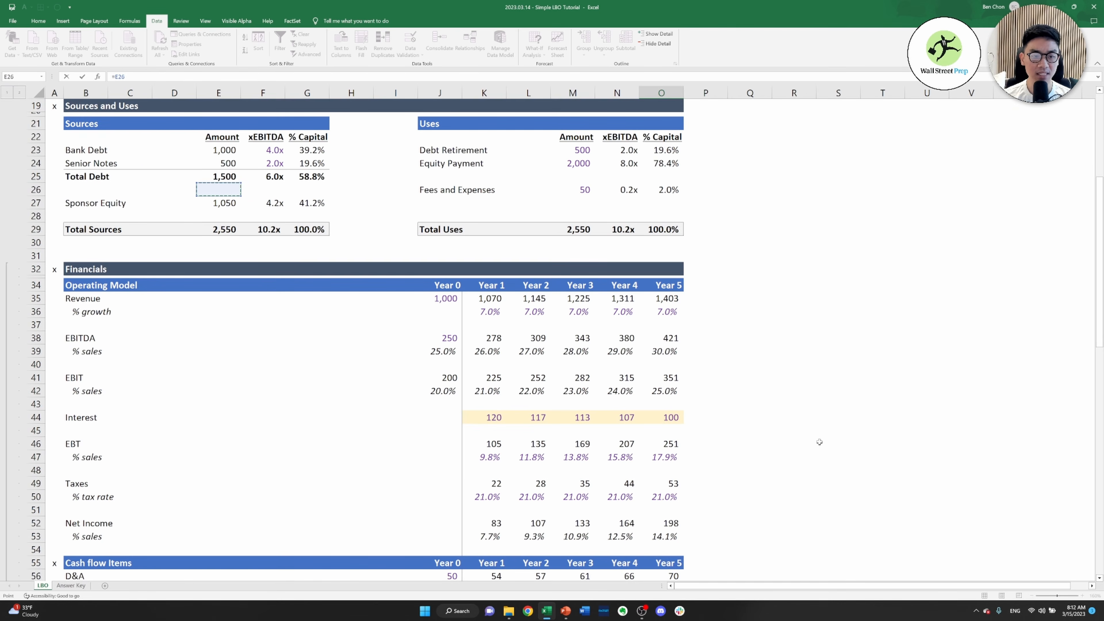
{"action": "key", "text": "Down"}
{"action": "key", "text": "Return"}
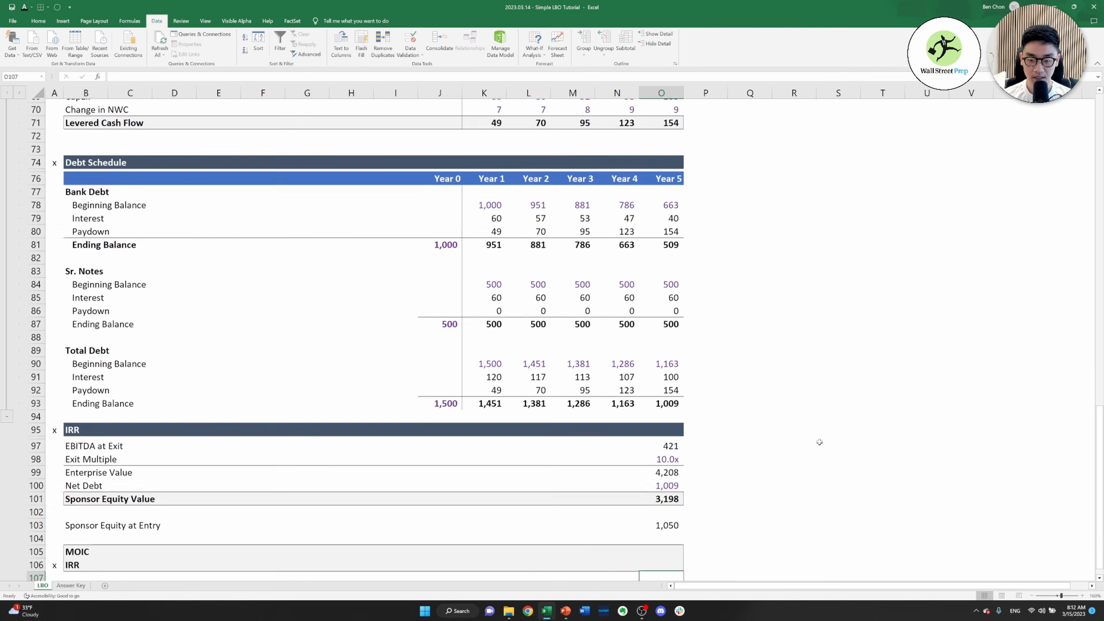
Test the equity gain in O104 as Sponsor Equity Value less Sponsor Equity at Entry, =O101-O103, and clear the cell
{"action": "key", "text": "Down"}
{"action": "key", "text": "Up"}
{"action": "type", "text": "="}
{"action": "key", "text": "Up"}
{"action": "key", "text": "Up"}
{"action": "key", "text": "Up"}
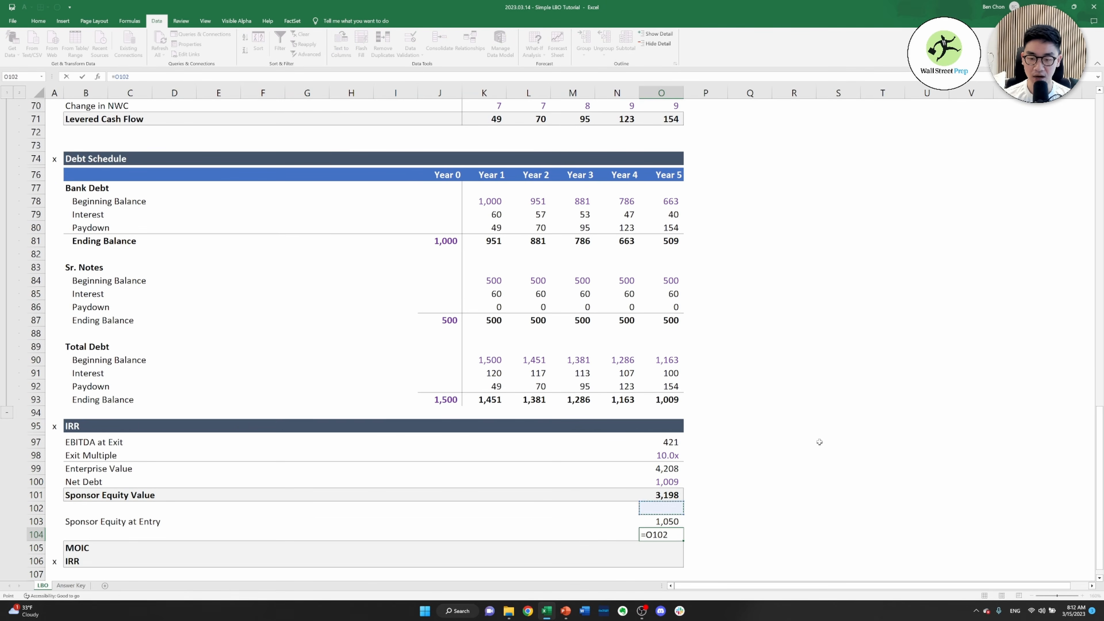
{"action": "type", "text": "-"}
{"action": "key", "text": "Up"}
{"action": "key", "text": "ctrl+Return"}
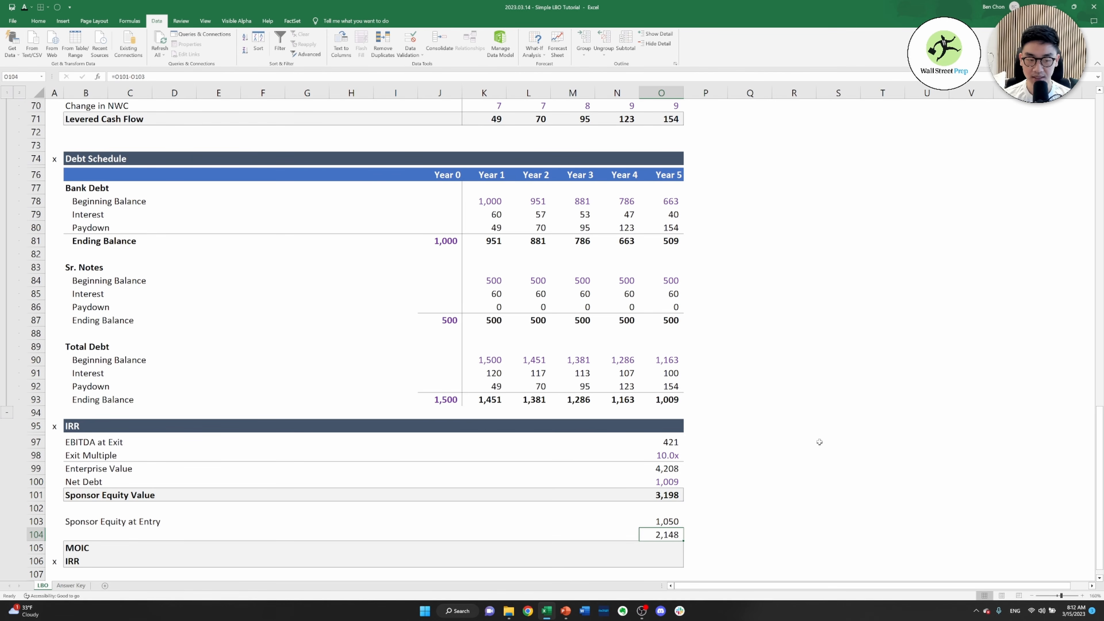
{"action": "key", "text": "Delete"}
Calculate the MOIC in O105 as Sponsor Equity Value divided by Sponsor Equity at Entry, =O101/O103
{"action": "key", "text": "Down"}
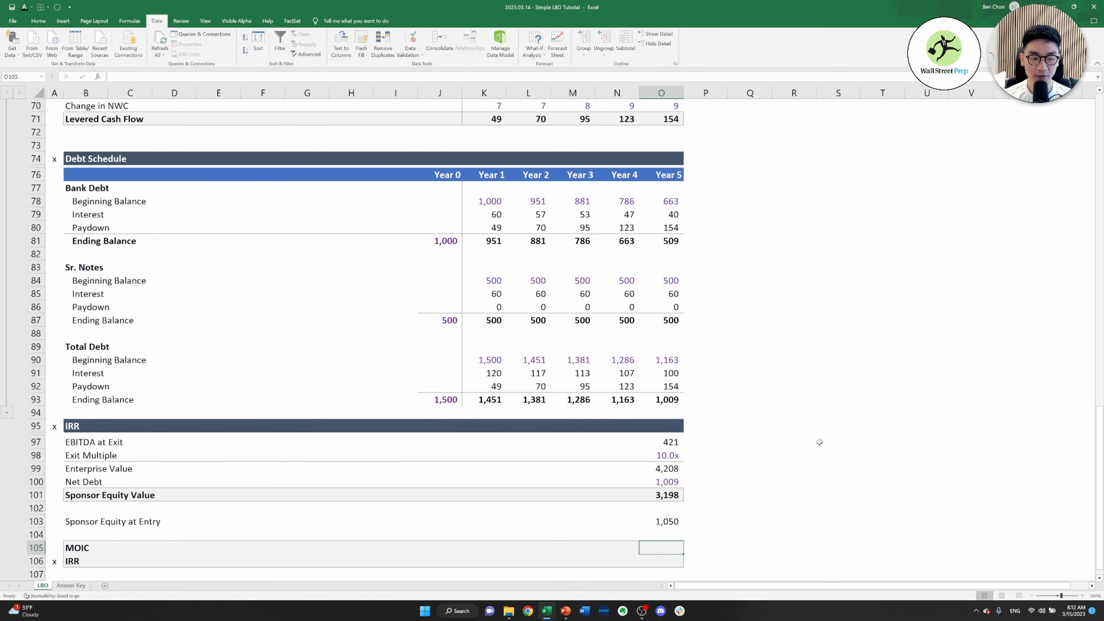
{"action": "type", "text": "="}
{"action": "key", "text": "Up"}
{"action": "key", "text": "Up"}
{"action": "key", "text": "Up"}
{"action": "key", "text": "Up"}
{"action": "type", "text": "/"}
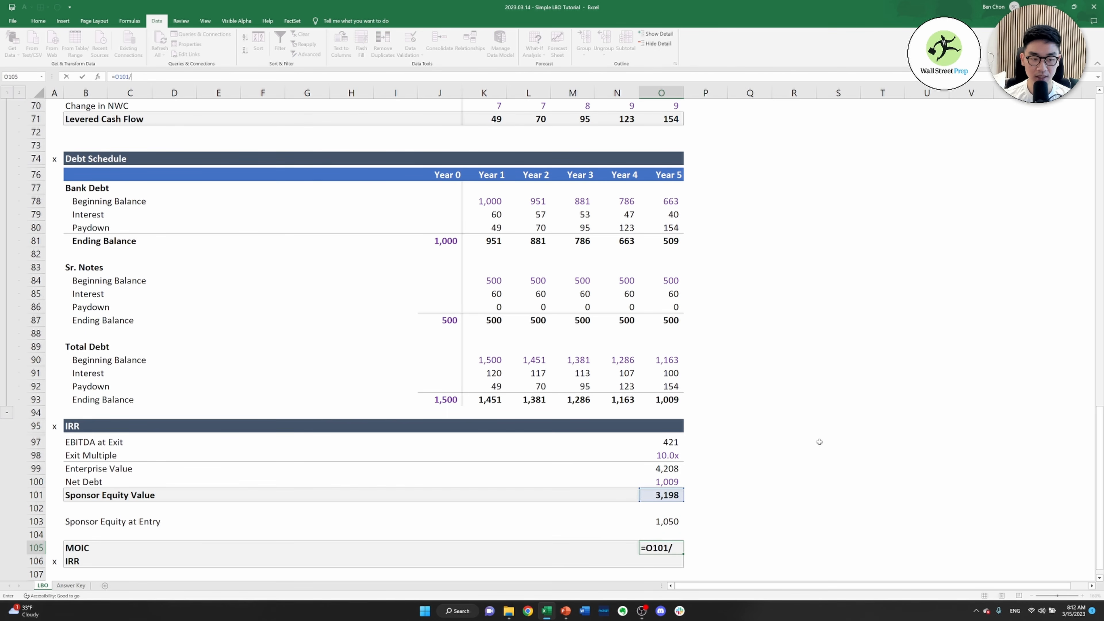
{"action": "key", "text": "Up"}
{"action": "key", "text": "Up"}
{"action": "key", "text": "ctrl+Return"}
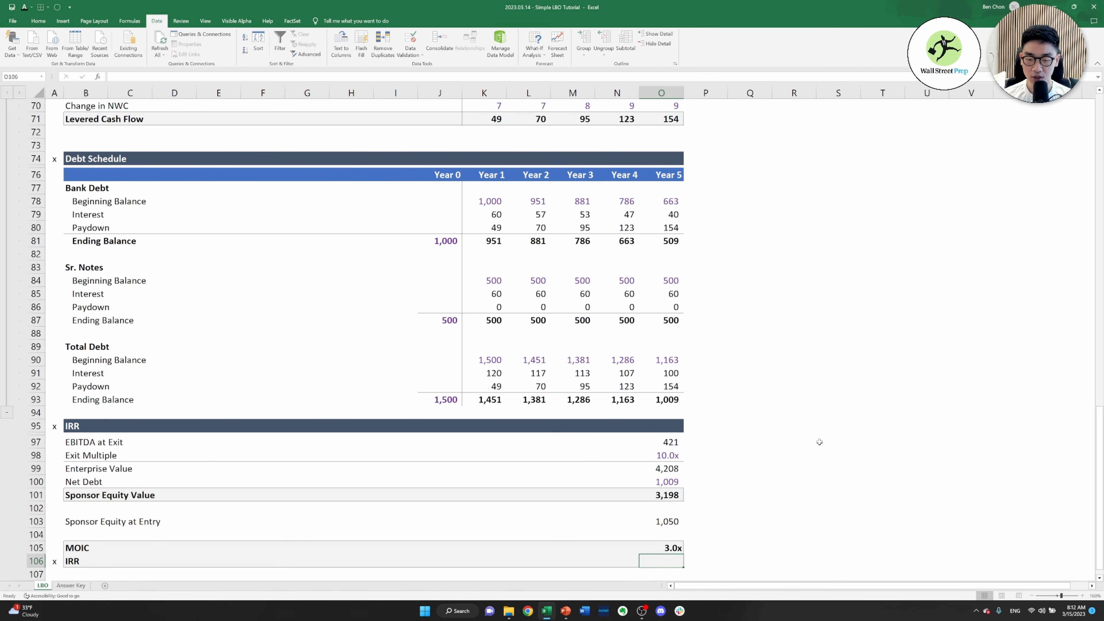
Calculate the five-year IRR in O106 from the MOIC with =O105^(1/5)-1
{"action": "key", "text": "Down"}
{"action": "type", "text": "="}
{"action": "key", "text": "Up"}
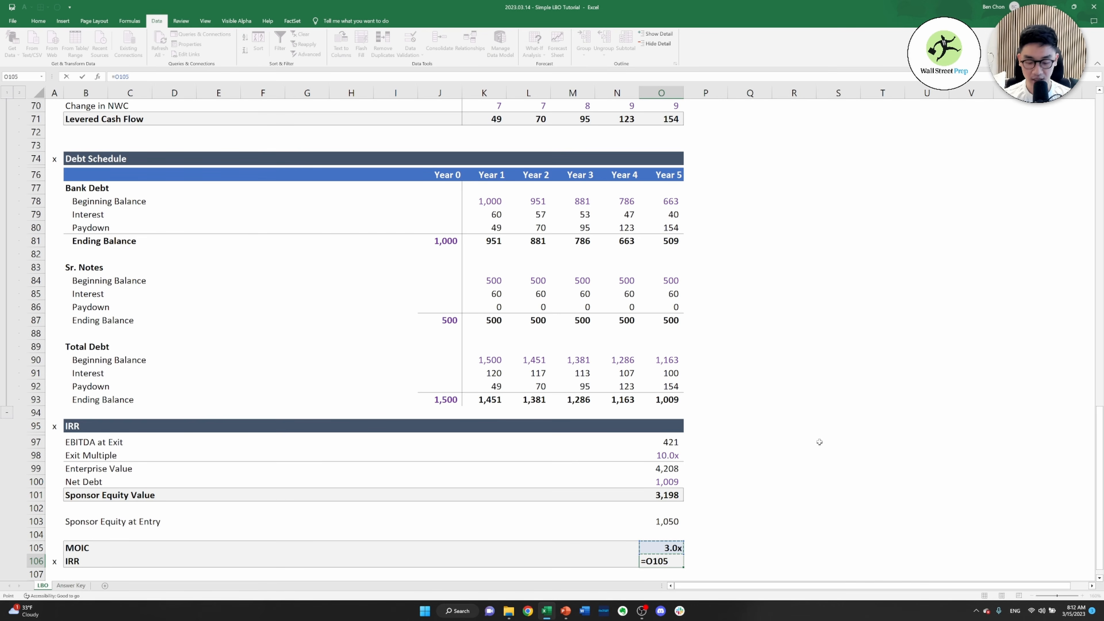
{"action": "type", "text": "^("}
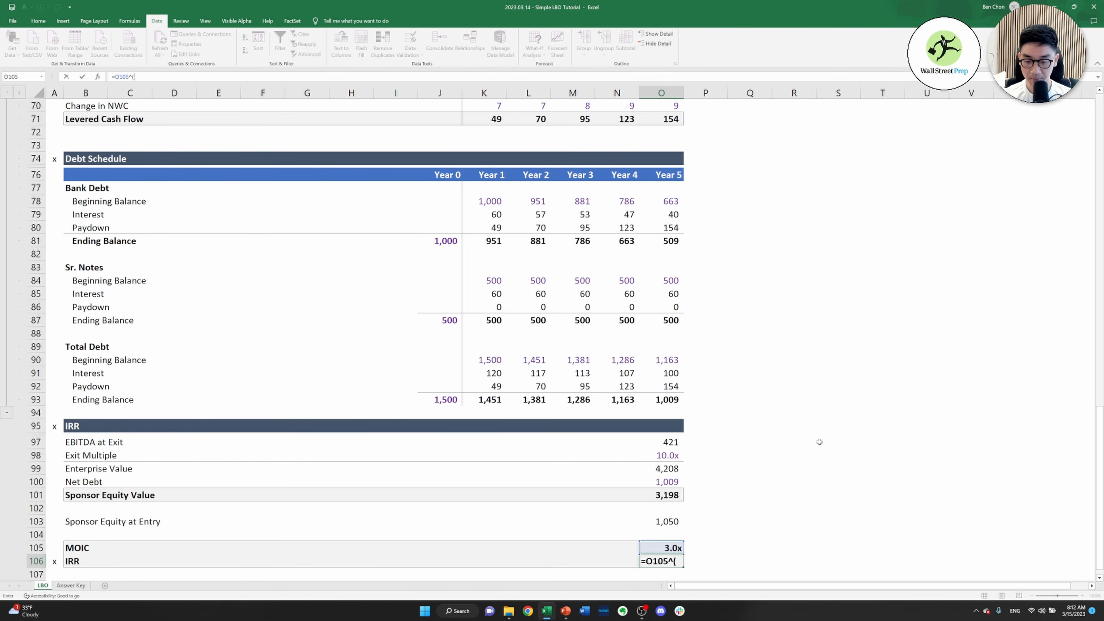
{"action": "type", "text": "1/5)"}
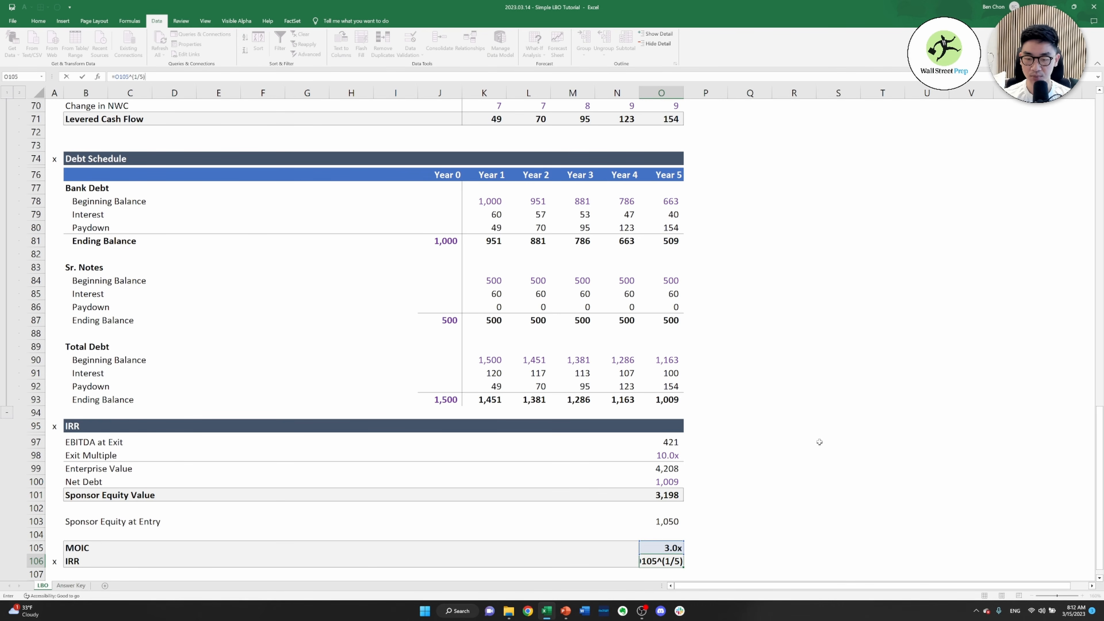
{"action": "type", "text": "-1"}
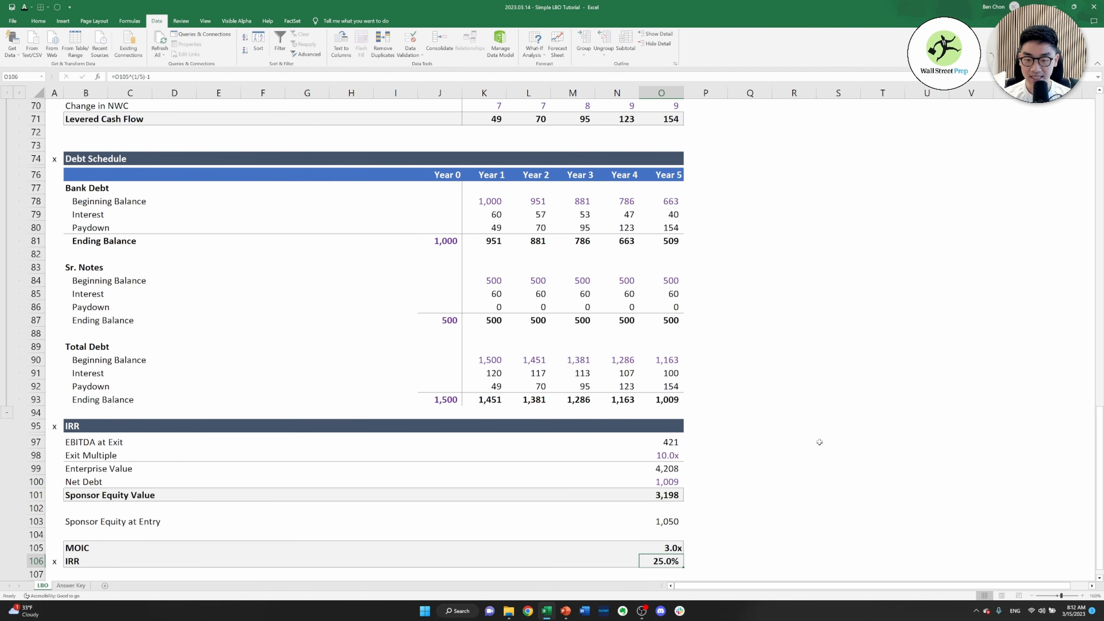
Check the linked IRR in O11 under For Reference in the Assumptions section
{"action": "key", "text": "ctrl+Left"}
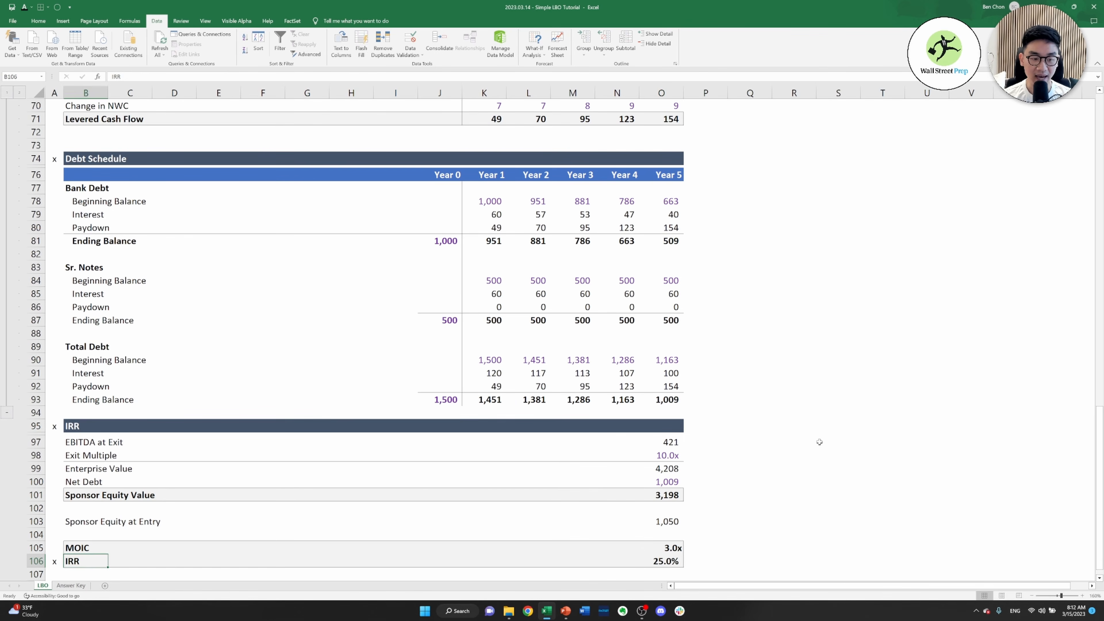
{"action": "key", "text": "ctrl+Right"}
{"action": "key", "text": "ctrl+Left"}
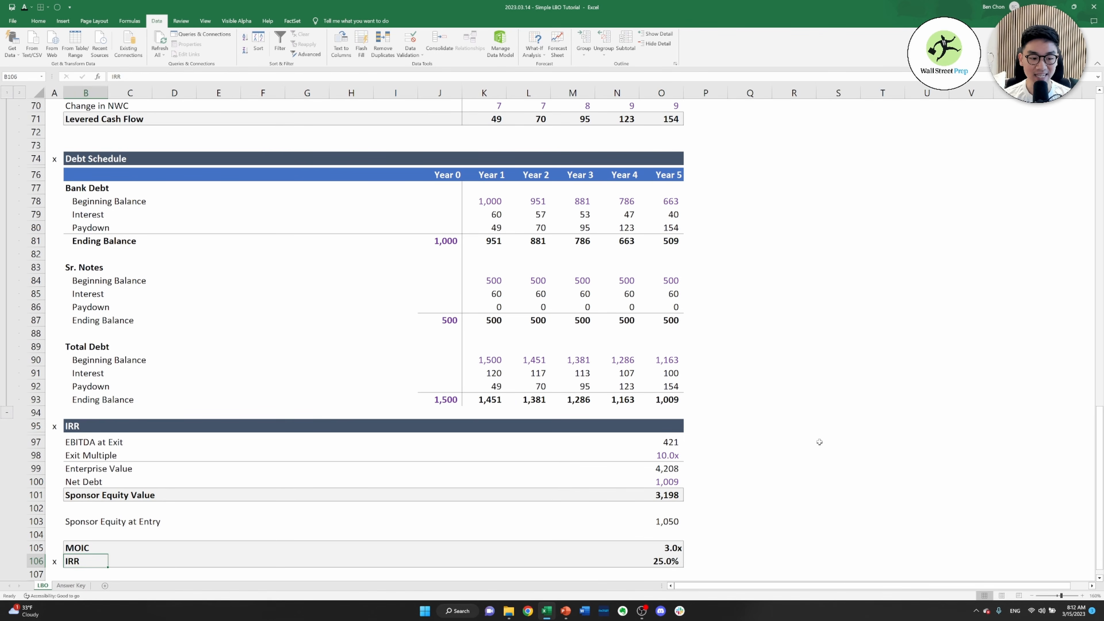
{"action": "key", "text": "ctrl+Home"}
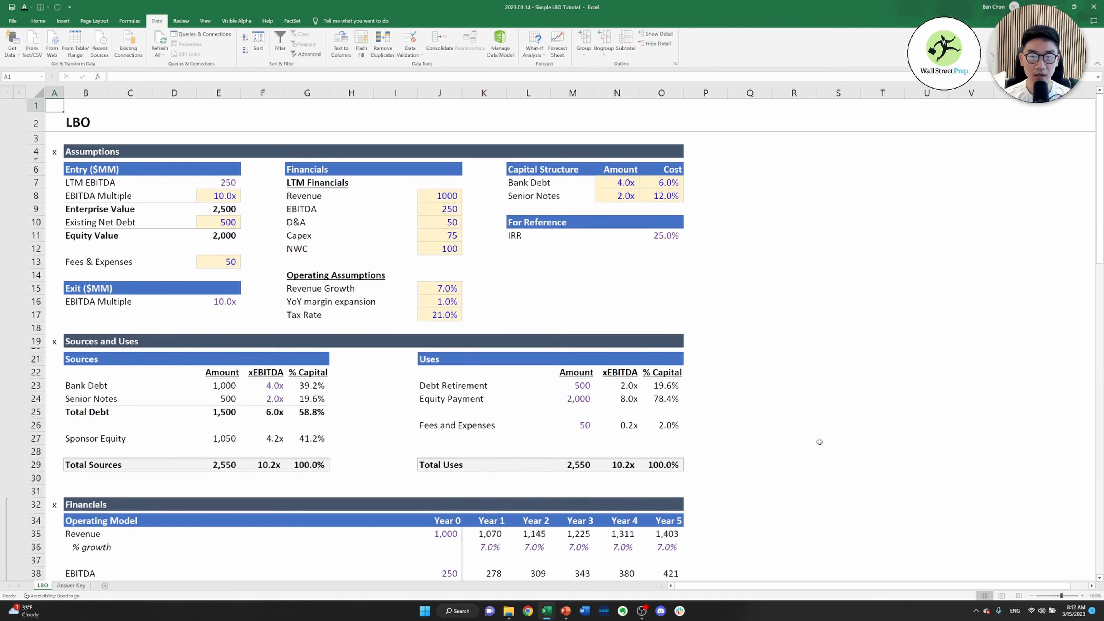
{"action": "left_click", "coordinate": [674, 236]}
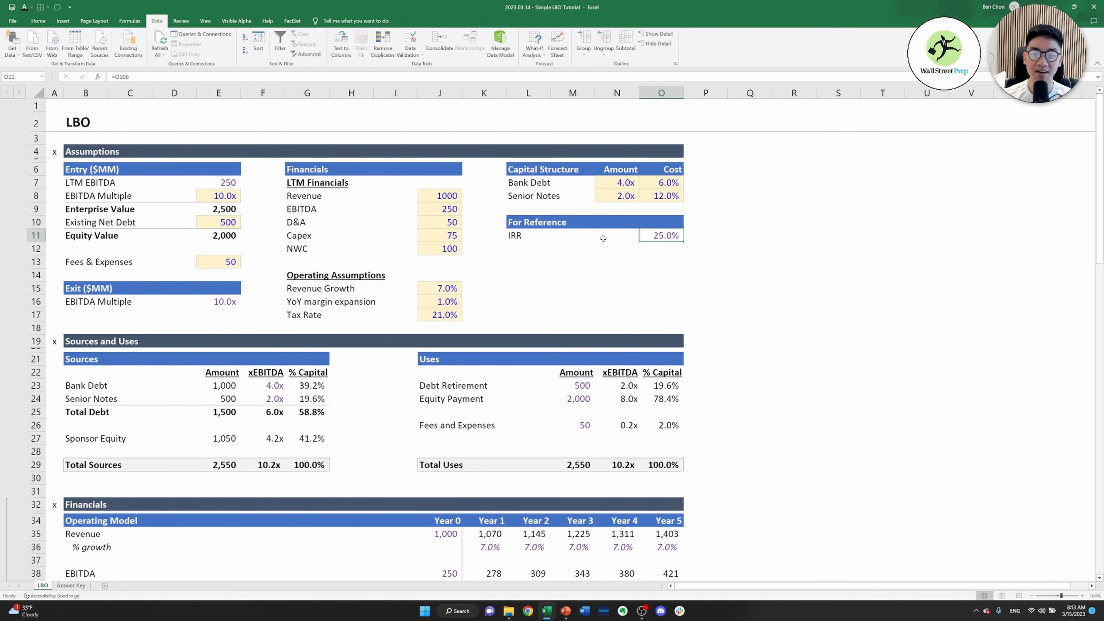
Test the IRR with Revenue Growth of 10% and YoY margin expansion of 5%, and undo both changes
{"action": "left_click", "coordinate": [440, 294]}
{"action": "type", "text": "10"}
{"action": "key", "text": "ctrl+Return"}
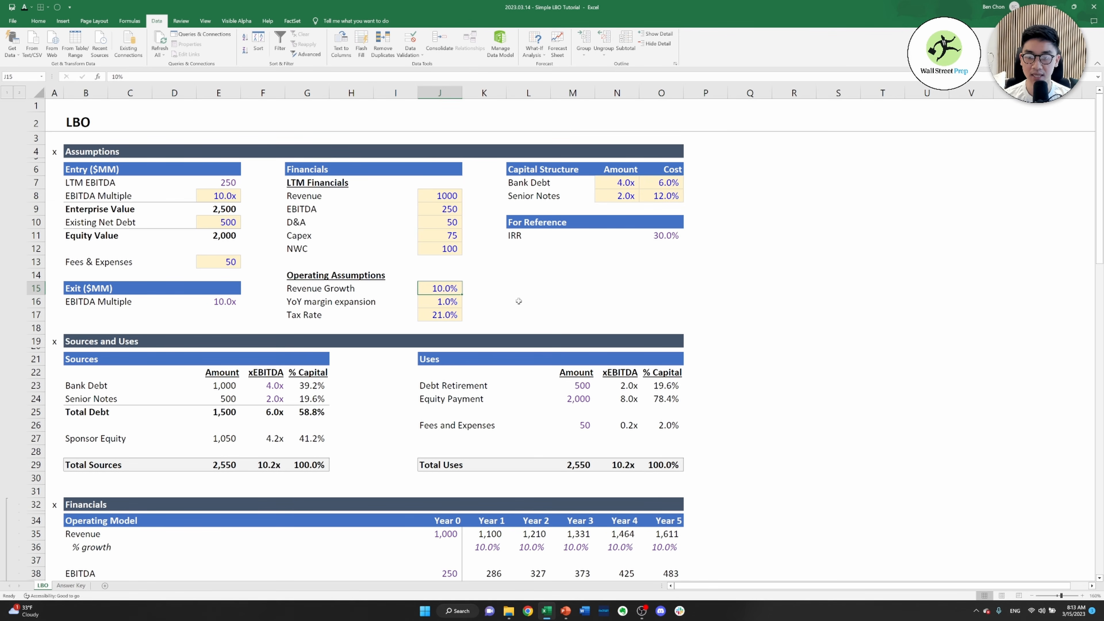
{"action": "key", "text": "Down"}
{"action": "type", "text": "5"}
{"action": "key", "text": "ctrl+Return"}
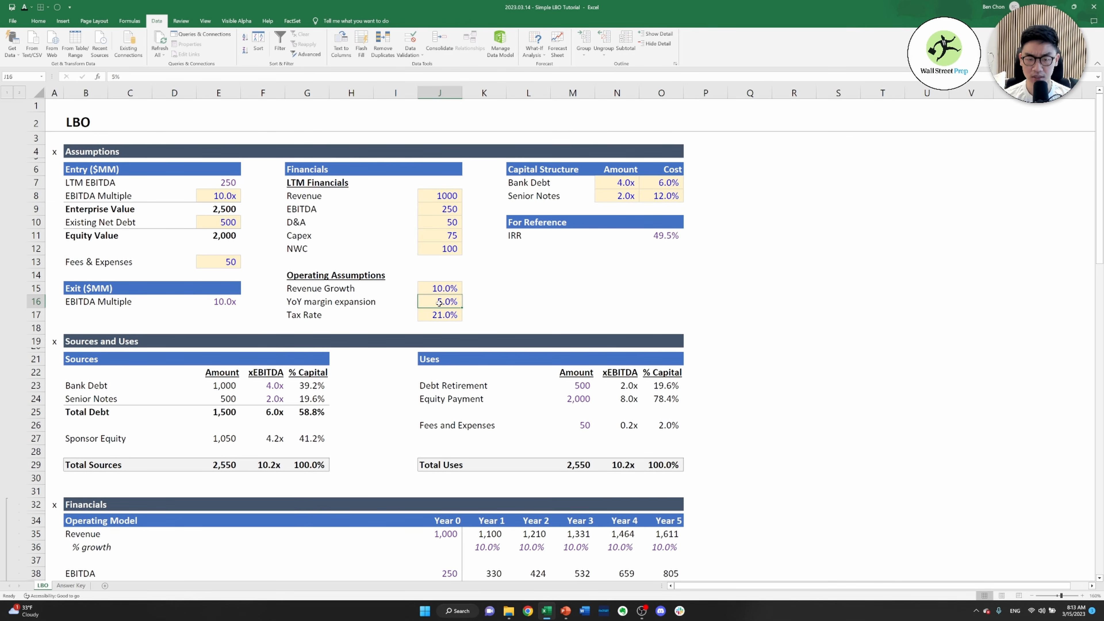
{"action": "key", "text": "ctrl+z"}
{"action": "key", "text": "ctrl+z"}
Test the IRR with an entry EBITDA Multiple of 8.0x in E8, and undo the change
{"action": "left_click", "coordinate": [231, 196]}
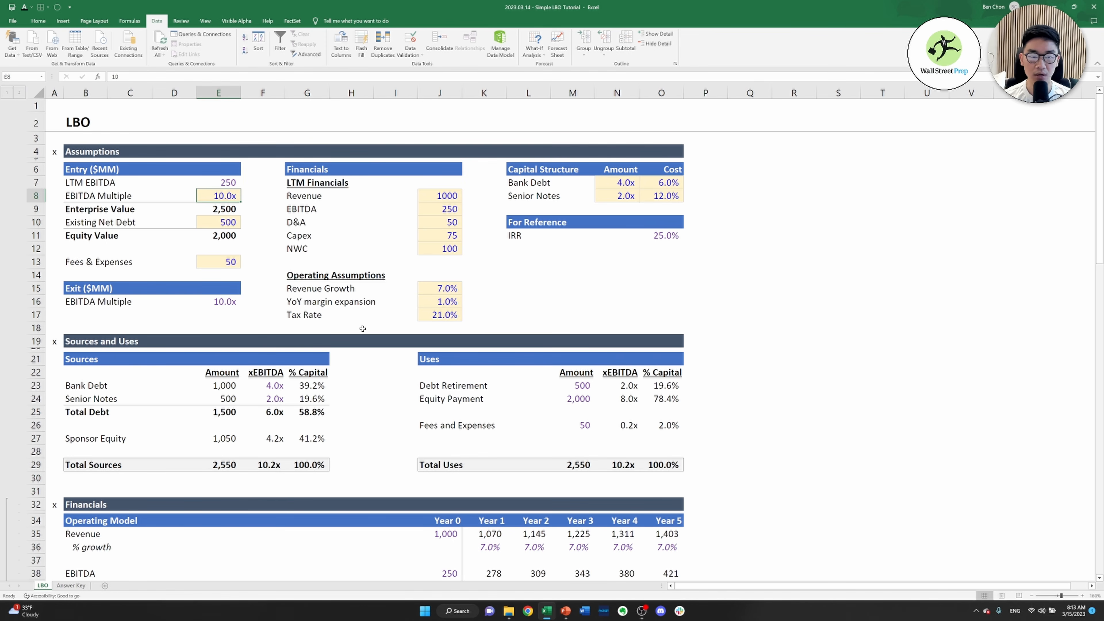
{"action": "type", "text": "8"}
{"action": "key", "text": "ctrl+Return"}
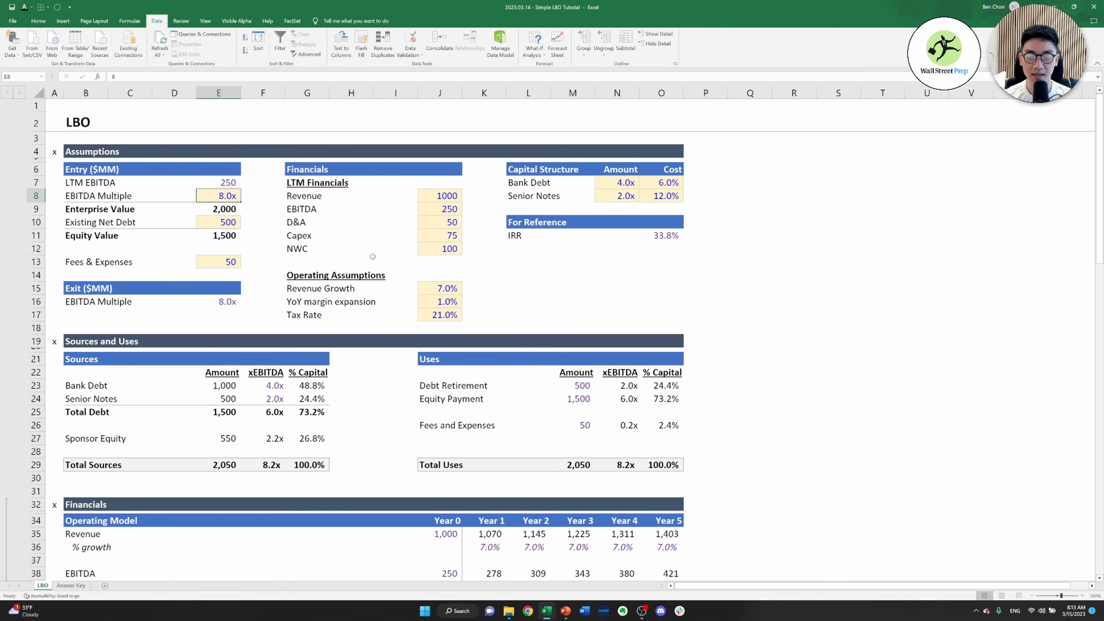
{"action": "key", "text": "ctrl+z"}
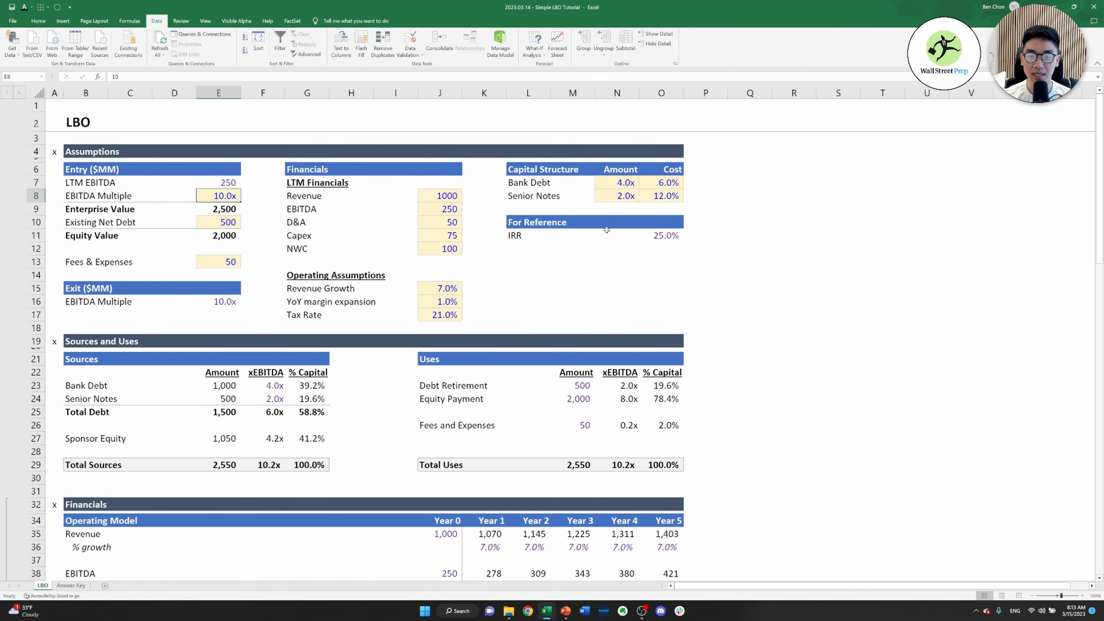
{"action": "left_click", "coordinate": [722, 288]}
{"action": "left_click", "coordinate": [573, 278]}
{"action": "left_click", "coordinate": [520, 278]}
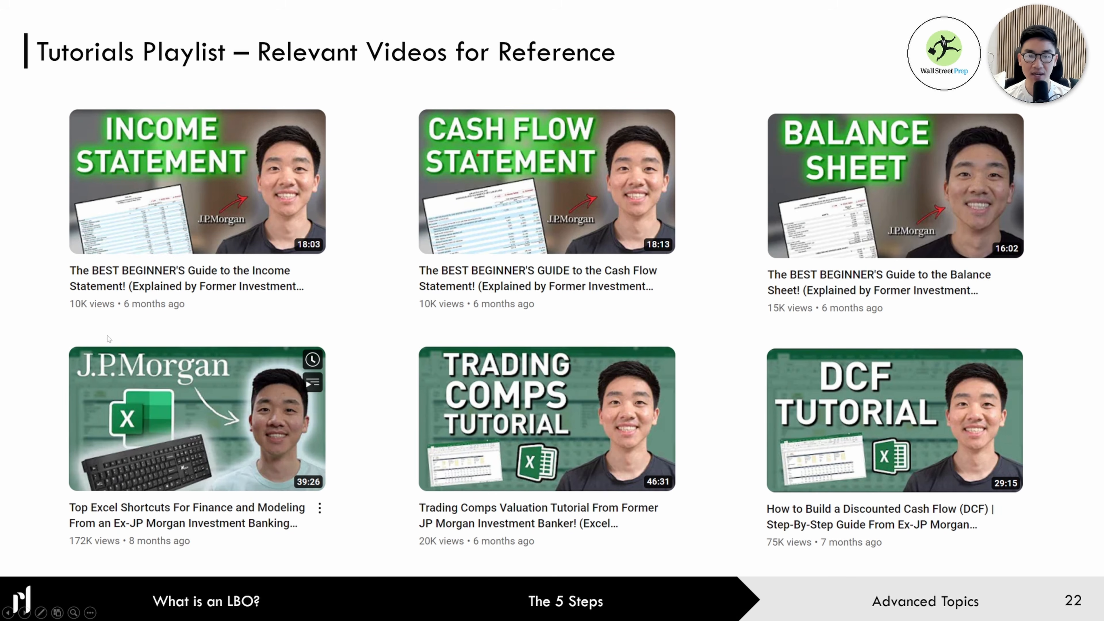
{"action": "left_click", "coordinate": [285, 339]}
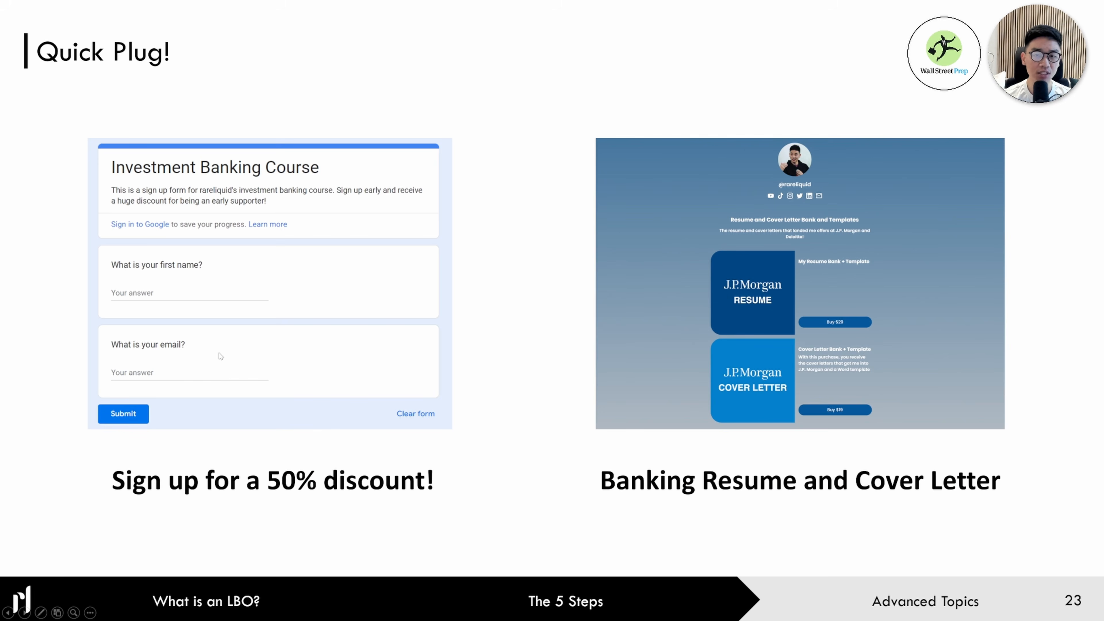